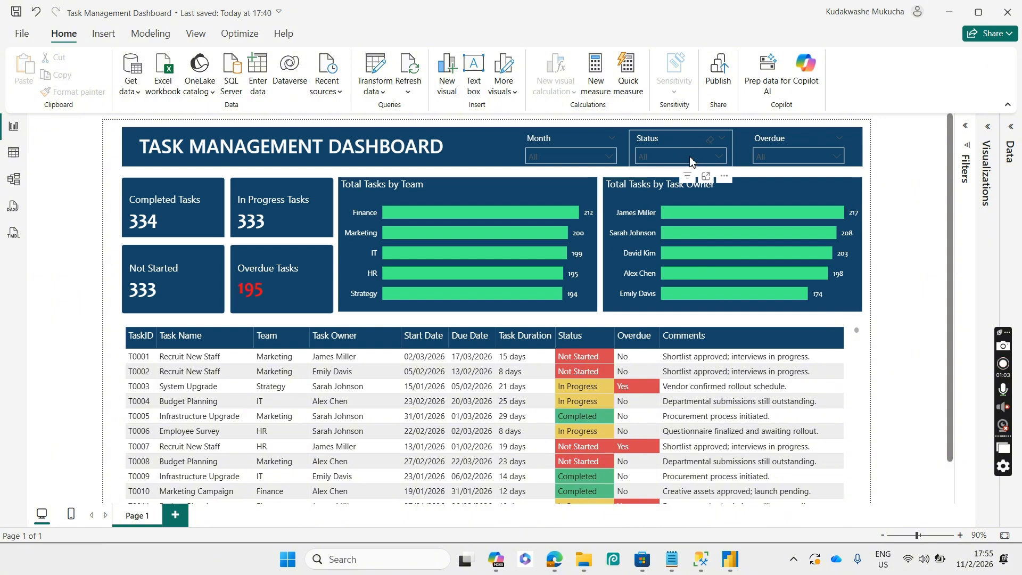
- Preview the dashboard filtered to Completed tasks with the Status slicer, clearing that filter again
click(690, 158)
click(682, 176)
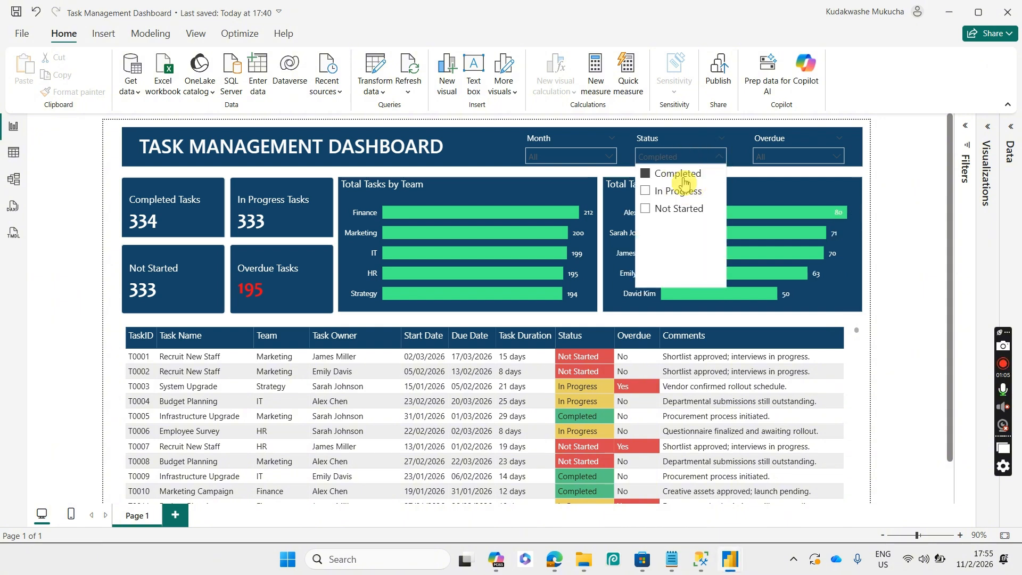
click(680, 176)
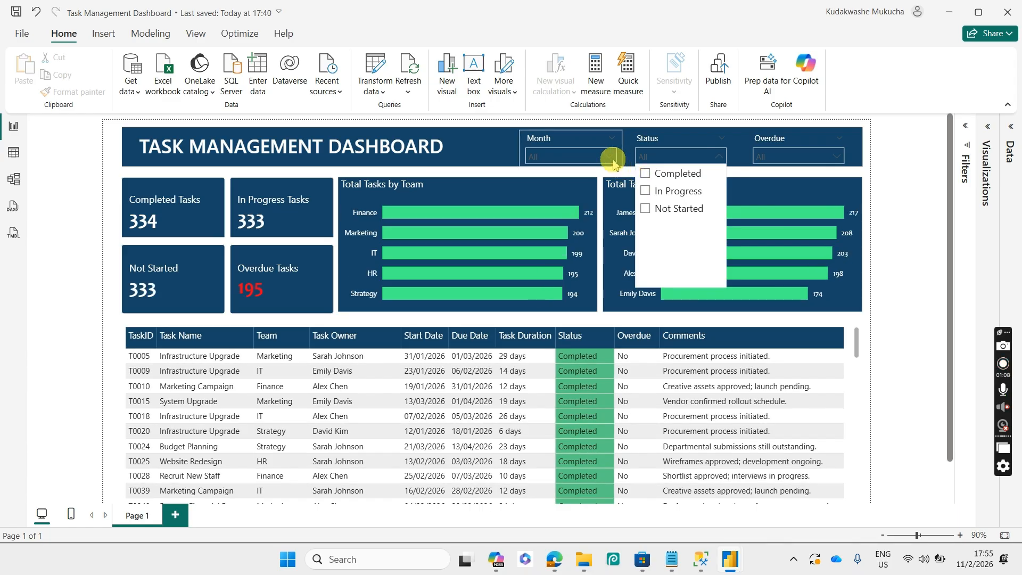
- Preview the dashboard filtered to Feb with the Month slicer, clearing that filter again
click(612, 158)
click(608, 156)
click(554, 193)
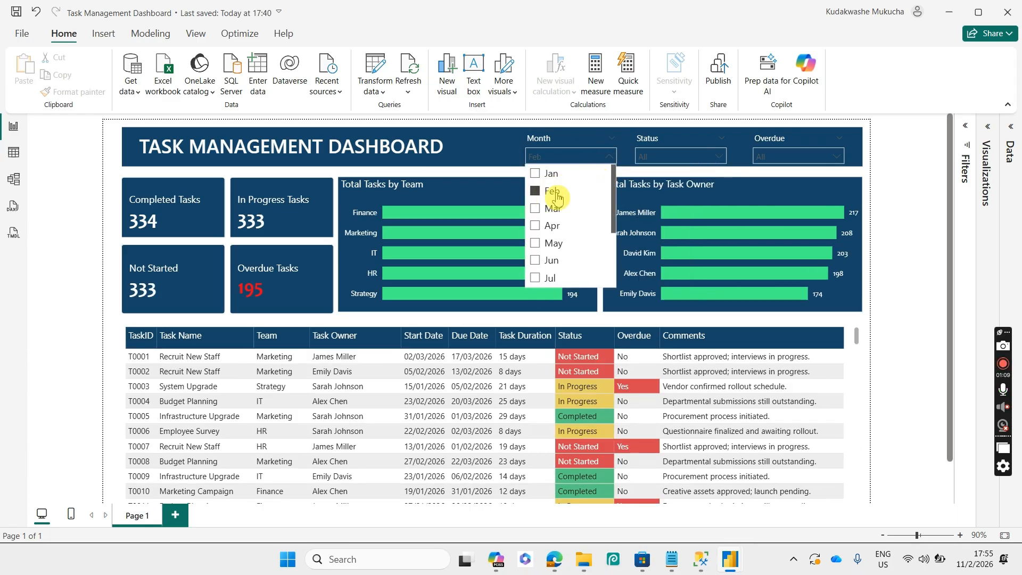
click(554, 193)
- Preview the dashboard filtered to Yes with the Overdue slicer, clearing that filter again
click(794, 160)
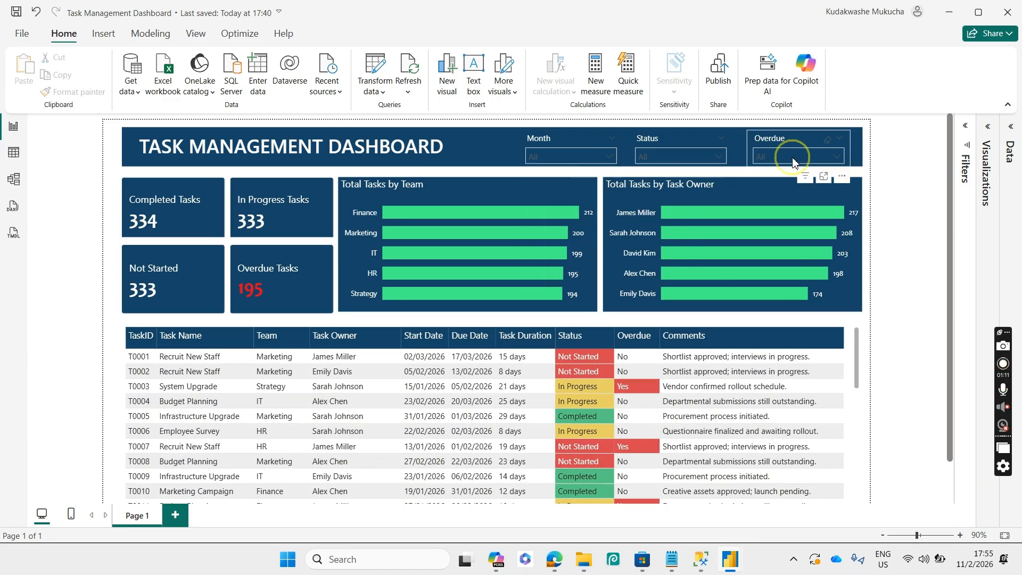
click(776, 192)
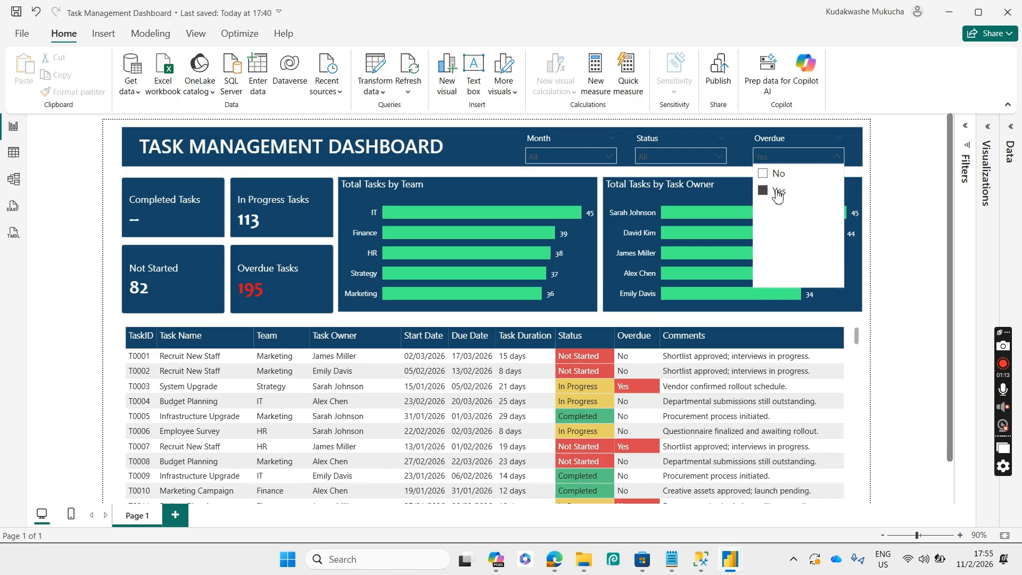
click(777, 191)
click(886, 201)
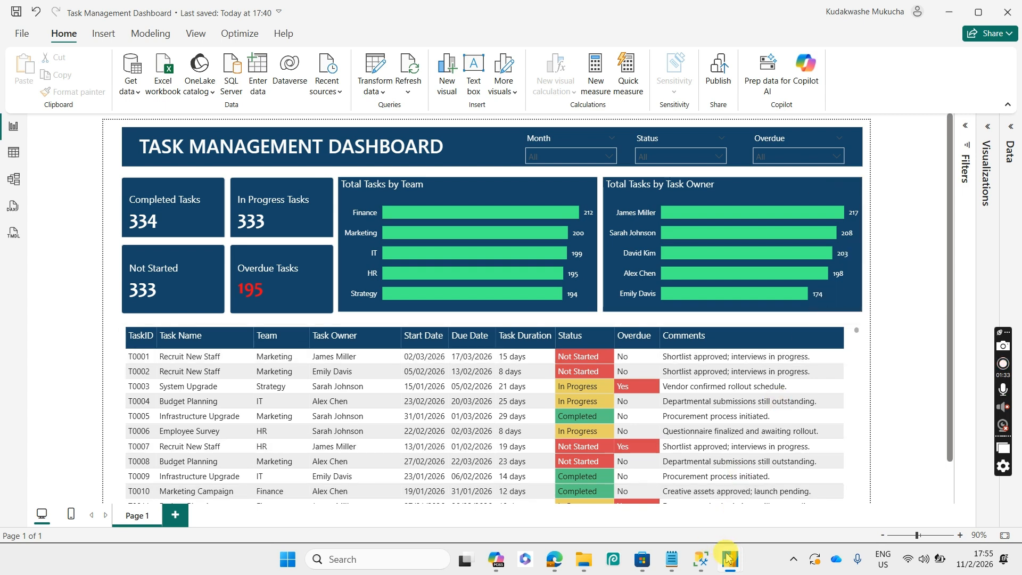
- Switch to the blank untitled report and connect it to the Tasks_2026 Excel workbook
mouse_move(728, 557)
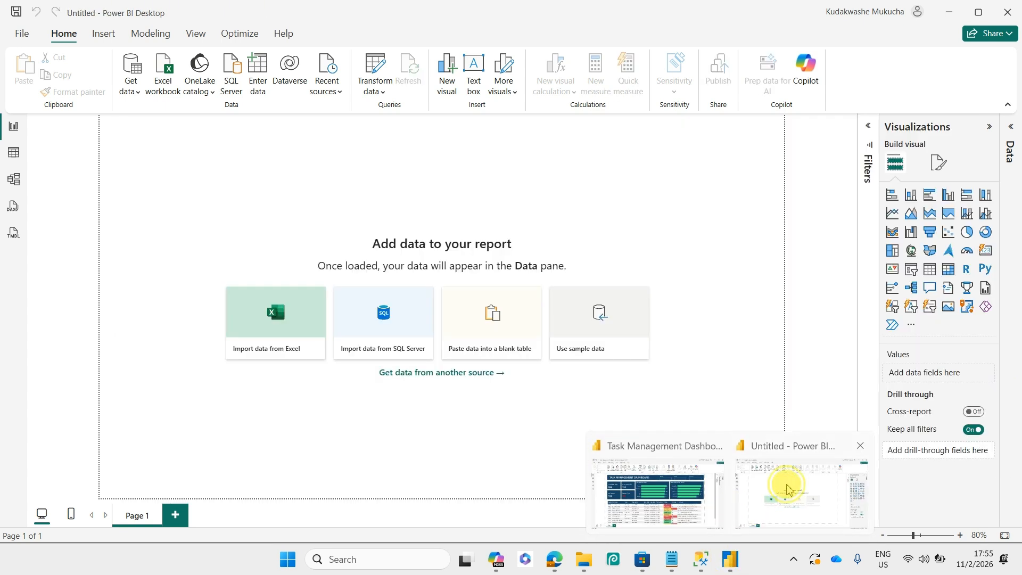
click(787, 489)
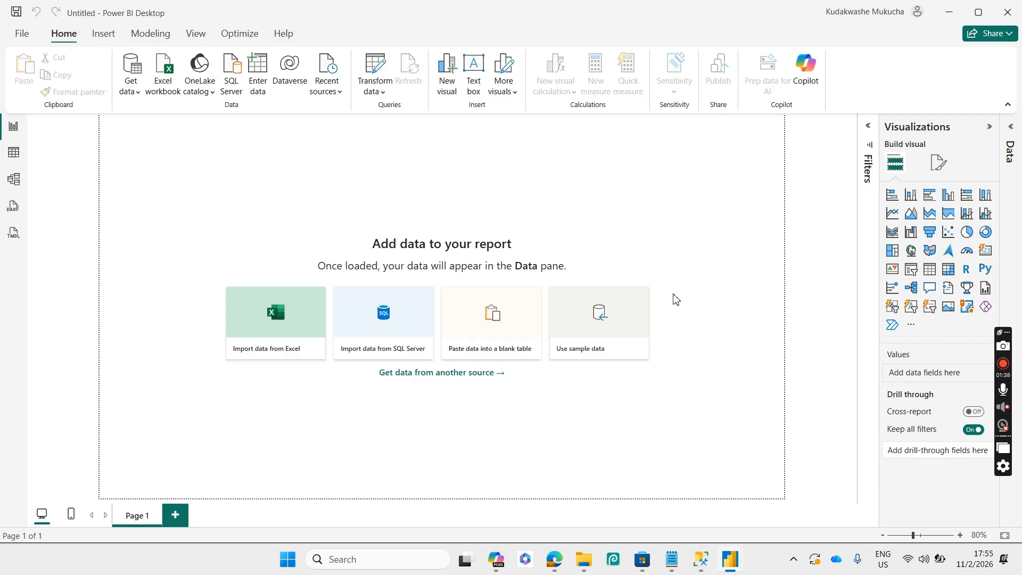
click(660, 257)
click(166, 92)
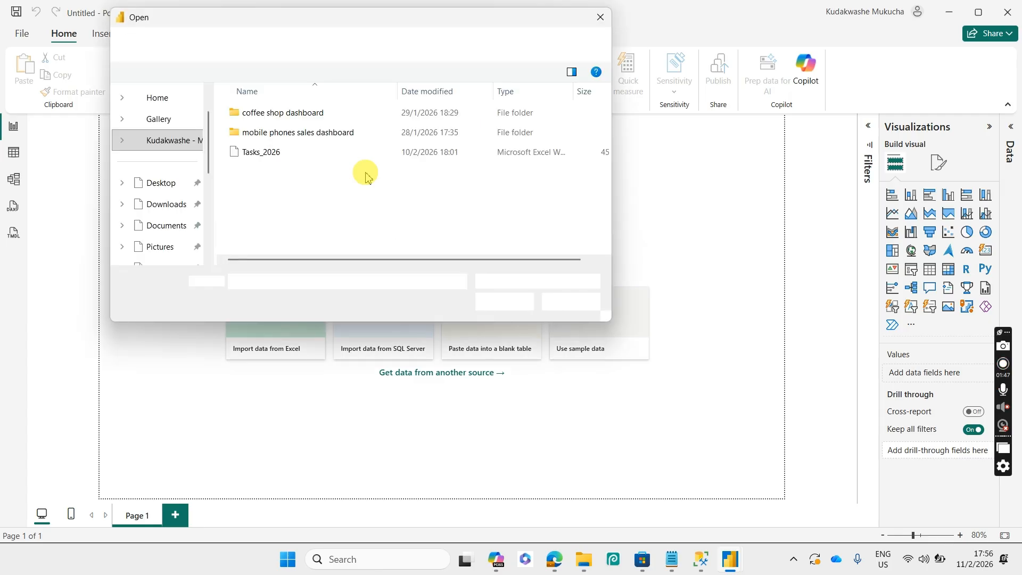
click(283, 154)
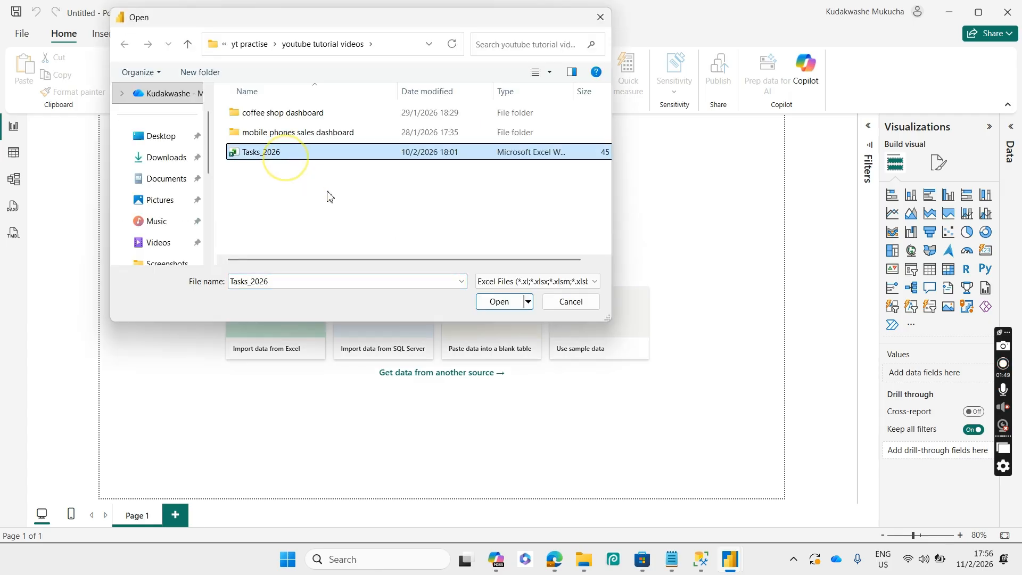
click(497, 308)
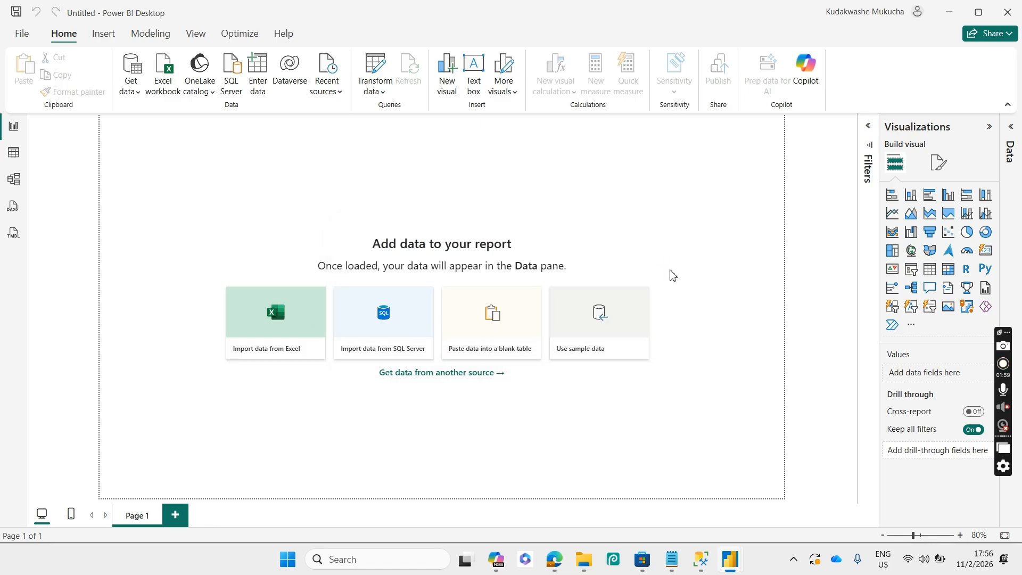
- Load the Tasks2026 sheet of the workbook into the report without transforming it
click(672, 275)
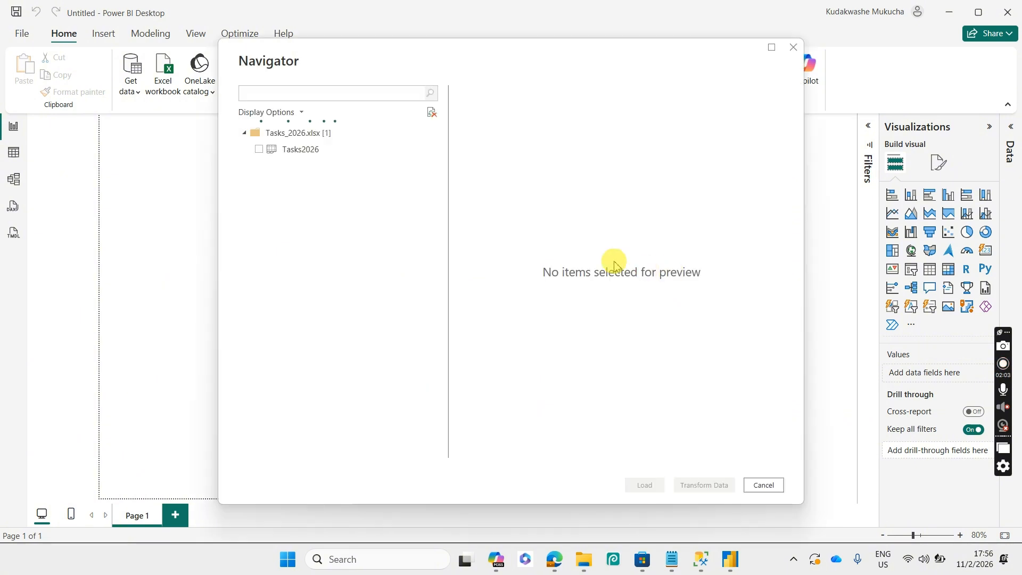
click(258, 150)
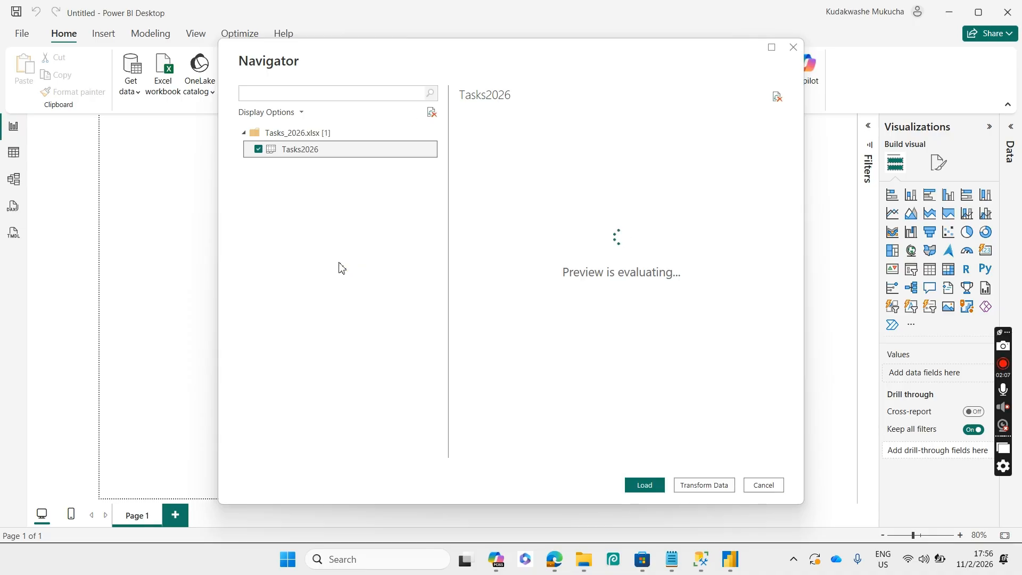
click(642, 488)
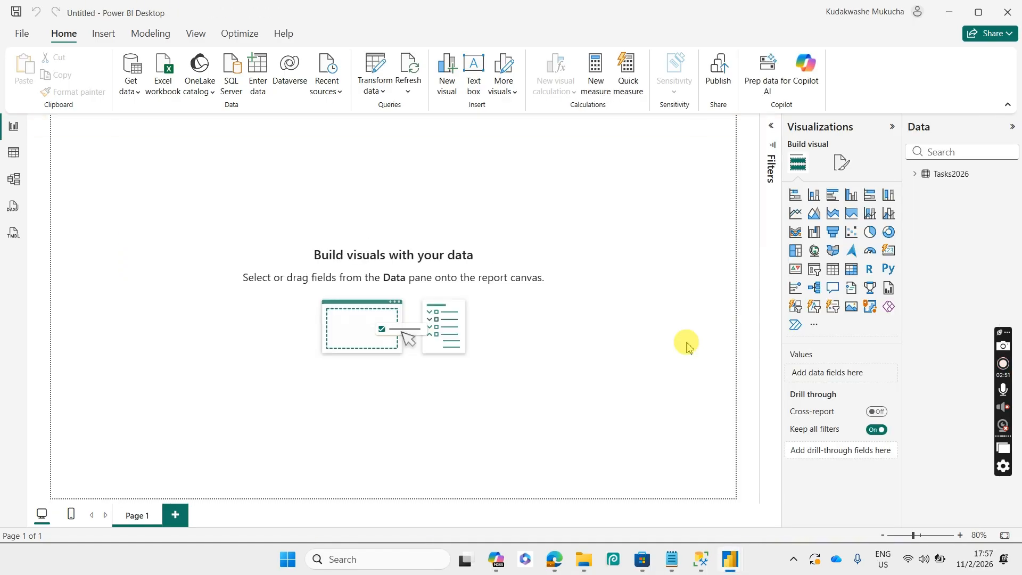
- Rename the Tasks2026 table as tasks
click(962, 181)
double_click(956, 181)
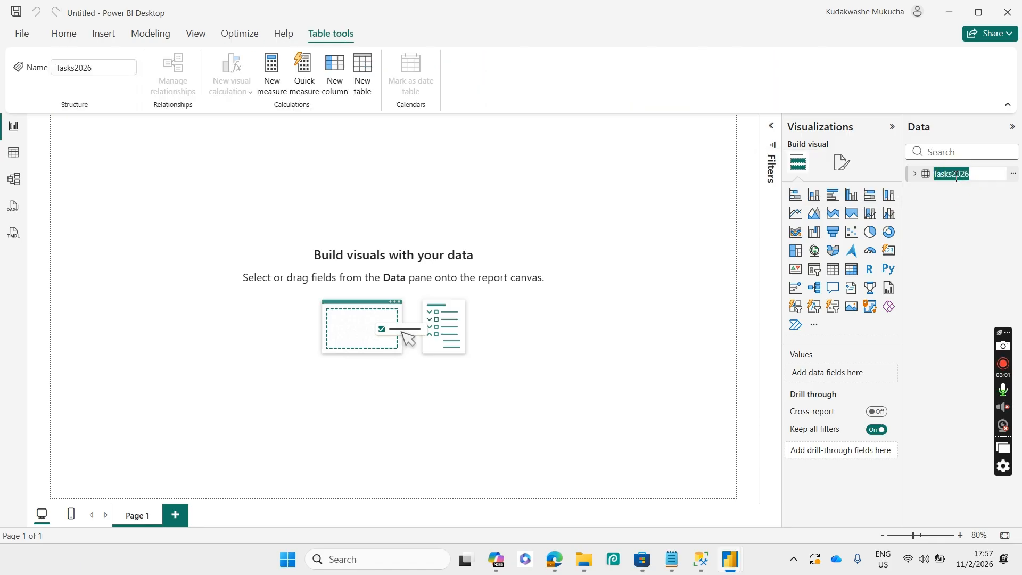
text(tasks)
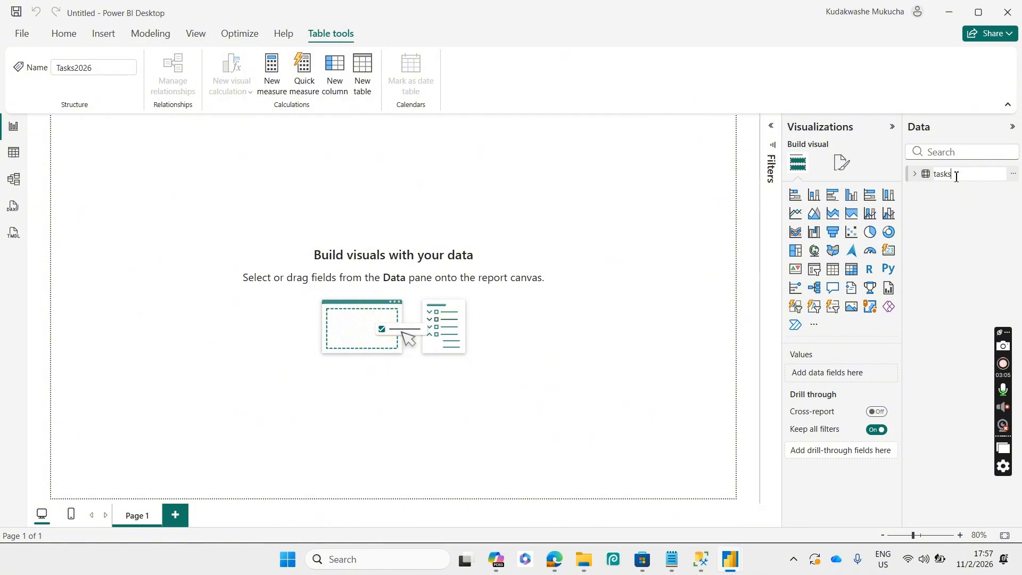
click(956, 176)
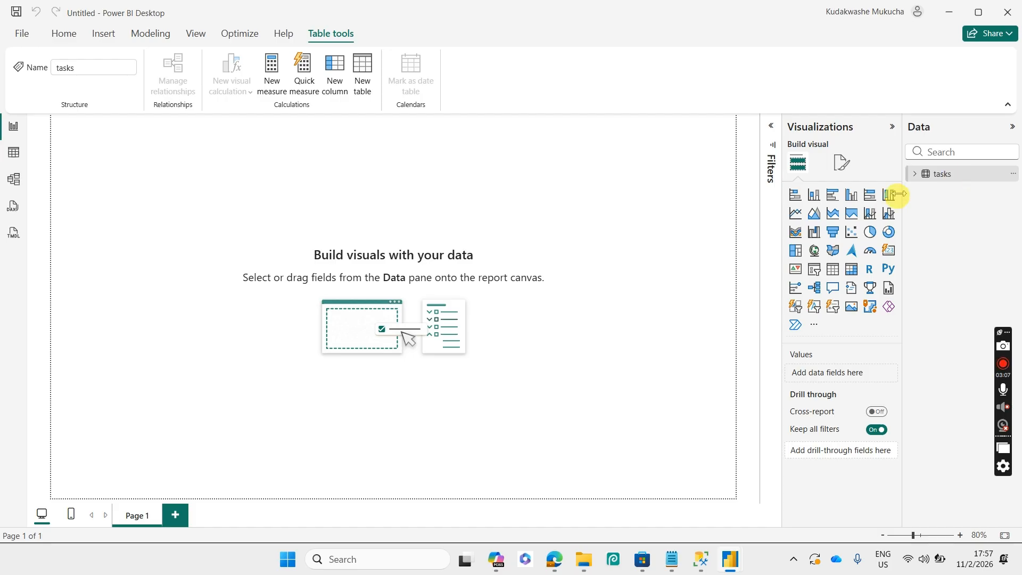
click(931, 182)
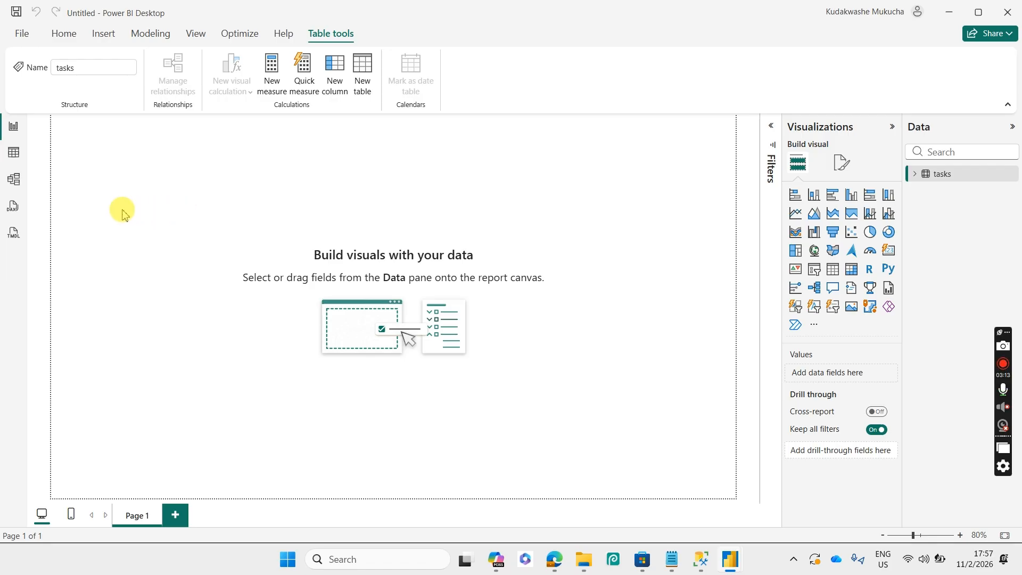
- Show the rows of the tasks table in Table view
click(14, 156)
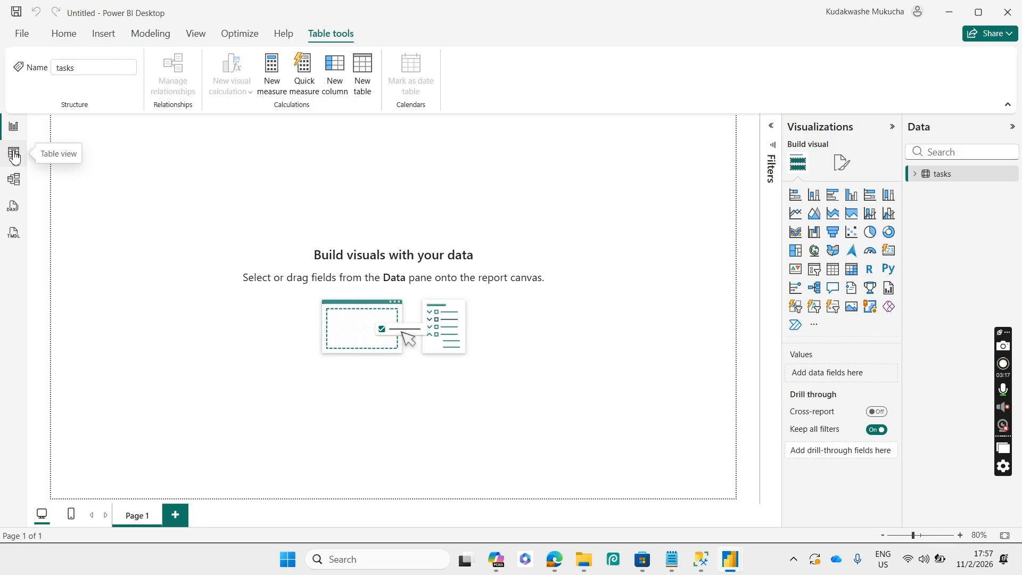
click(387, 258)
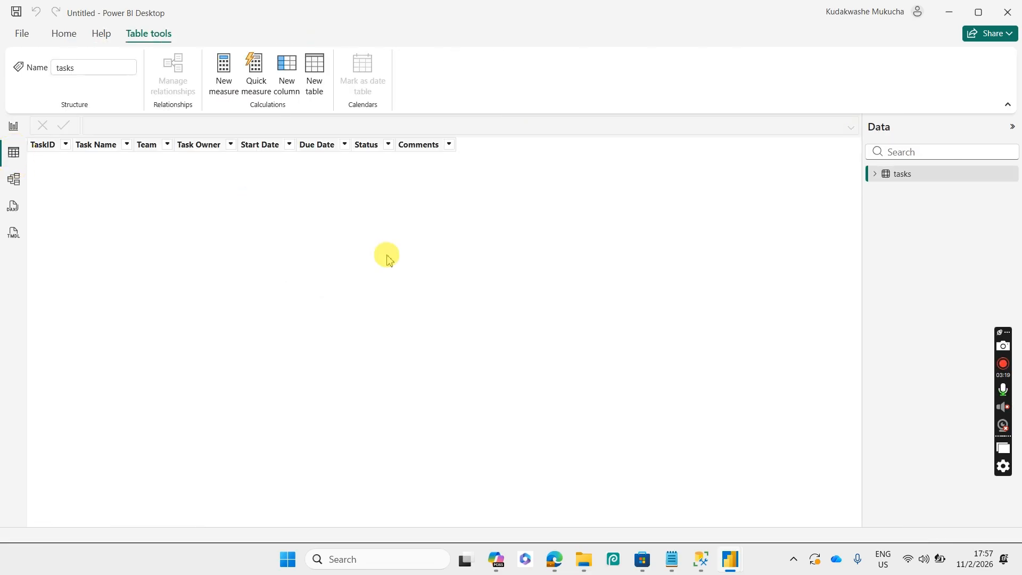
click(909, 178)
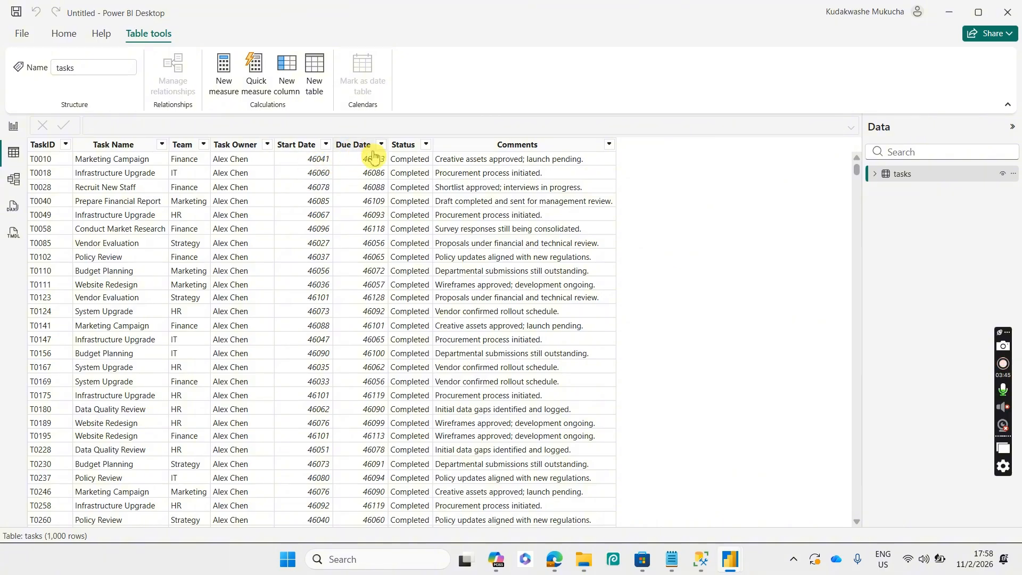
- Change the data type of the Start Date column to Date
click(318, 153)
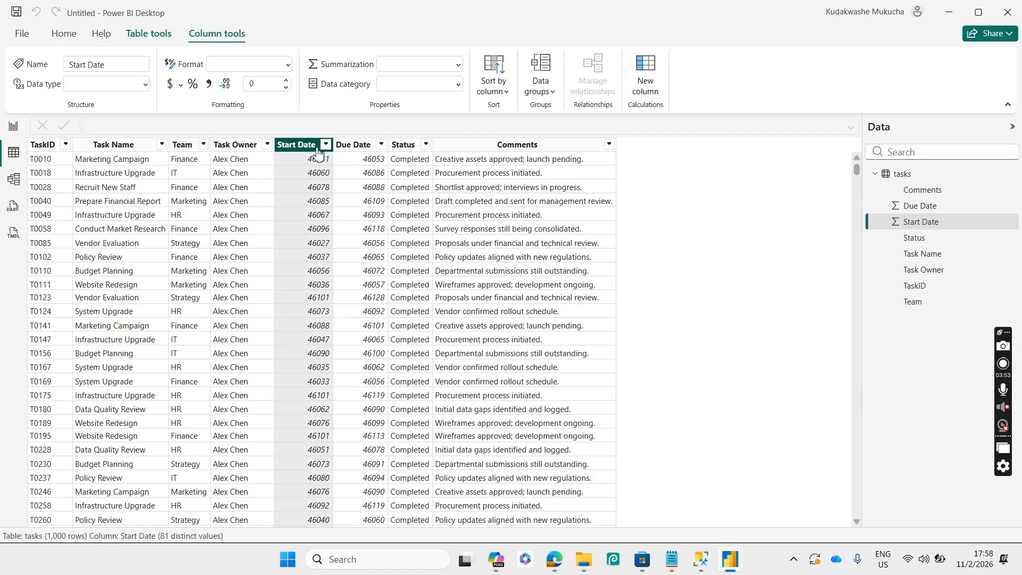
click(146, 86)
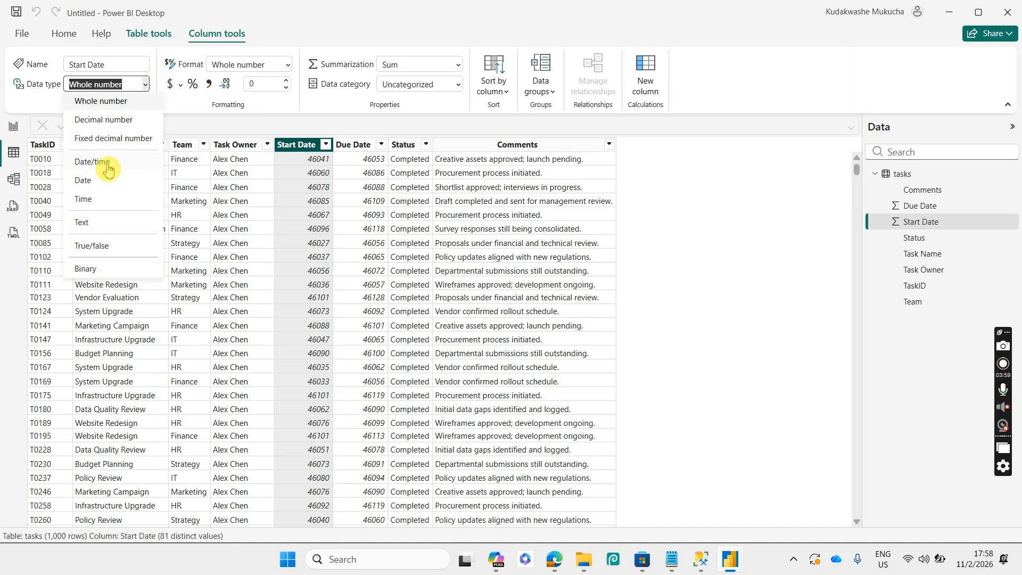
click(99, 184)
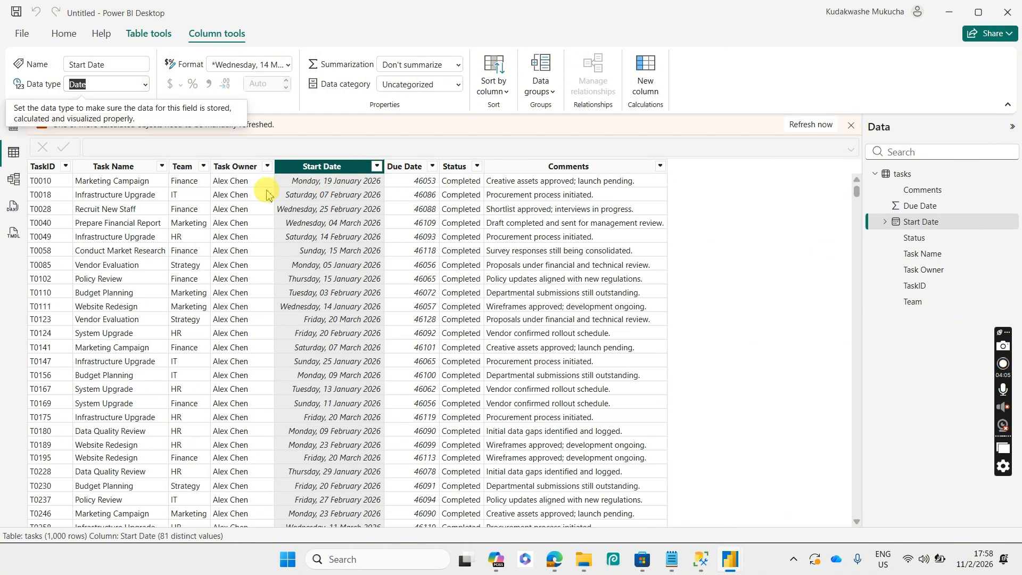
- Change the data type of the Due Date column to Date and dismiss the refresh notice
click(406, 168)
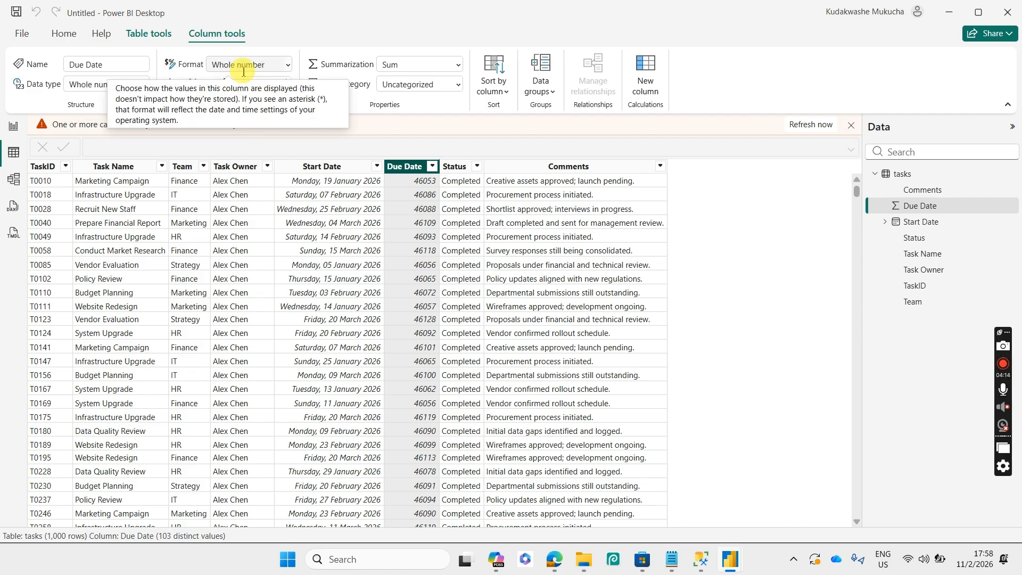
click(145, 85)
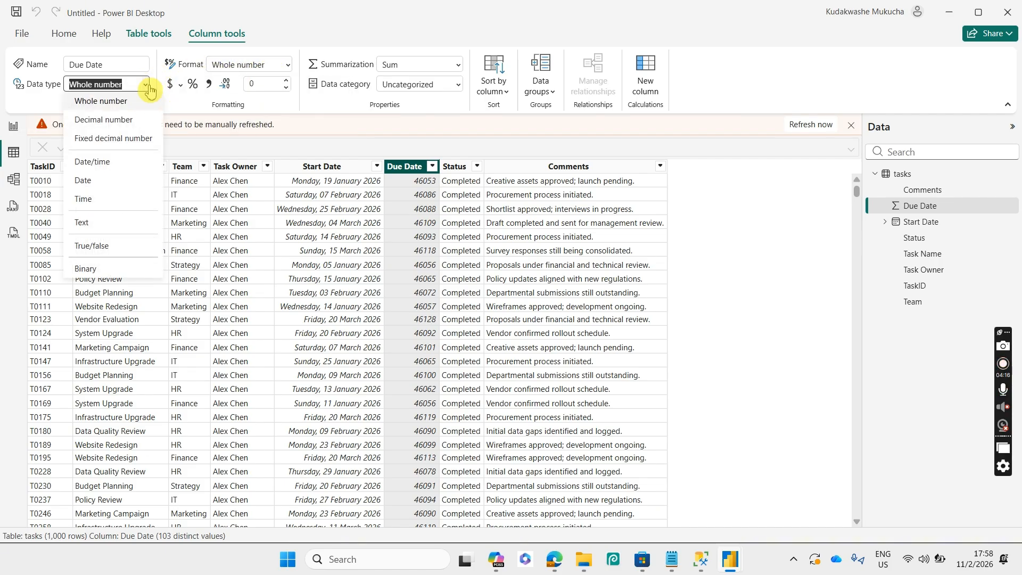
click(114, 181)
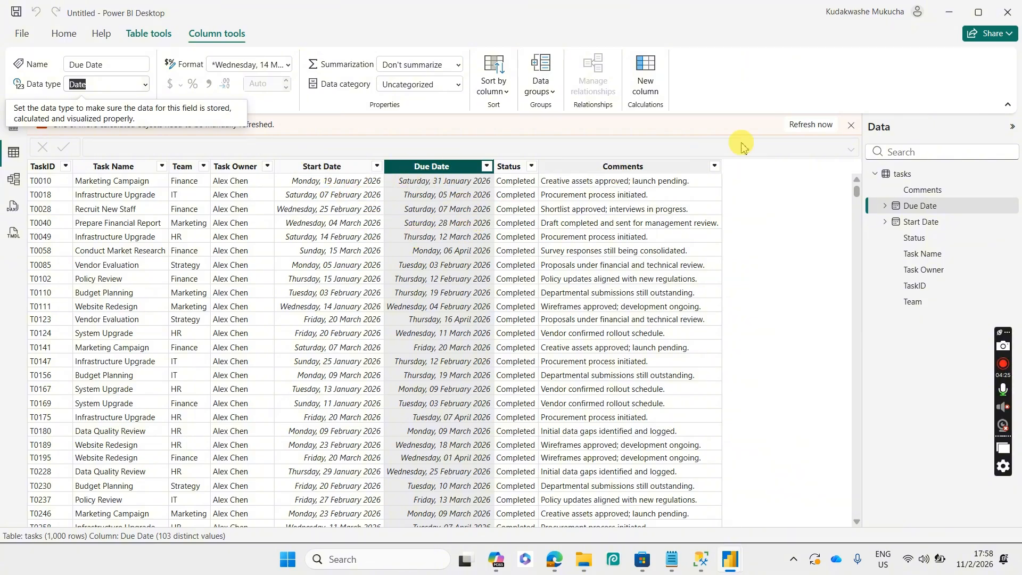
click(851, 125)
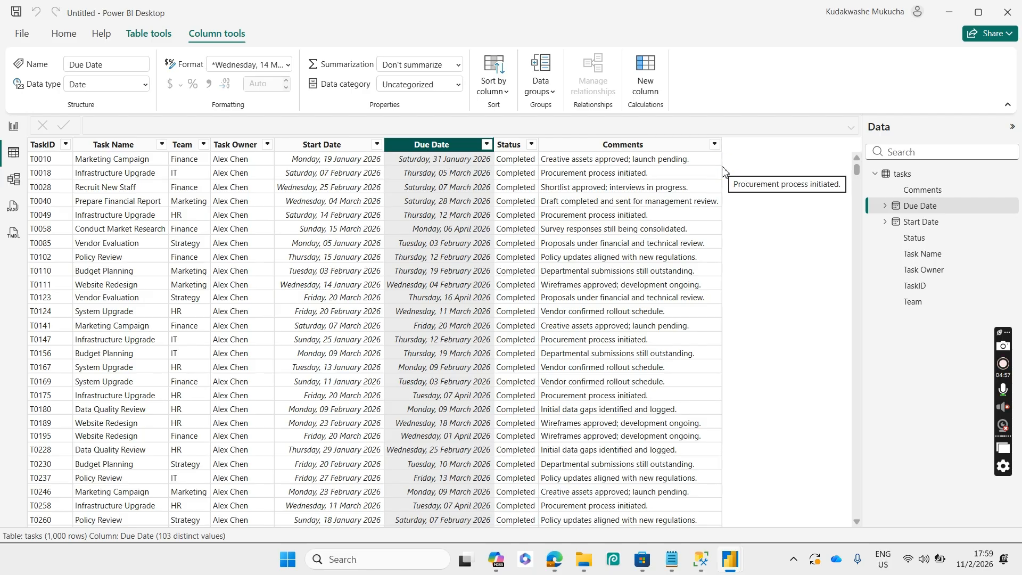
- Add a calculated column to the tasks table and begin its formula as Task Duration = DATEDIFF(
click(911, 178)
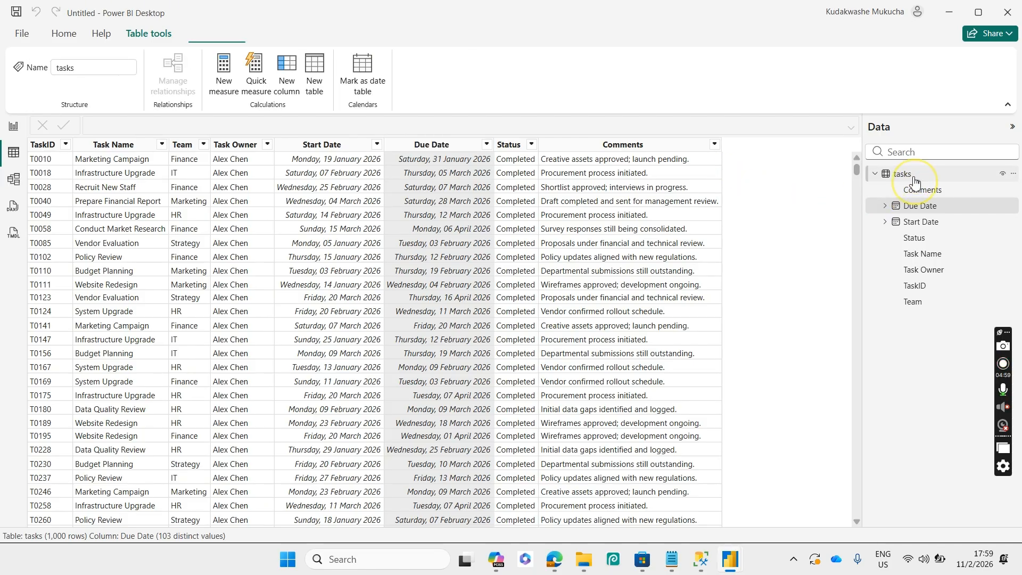
right_click(914, 182)
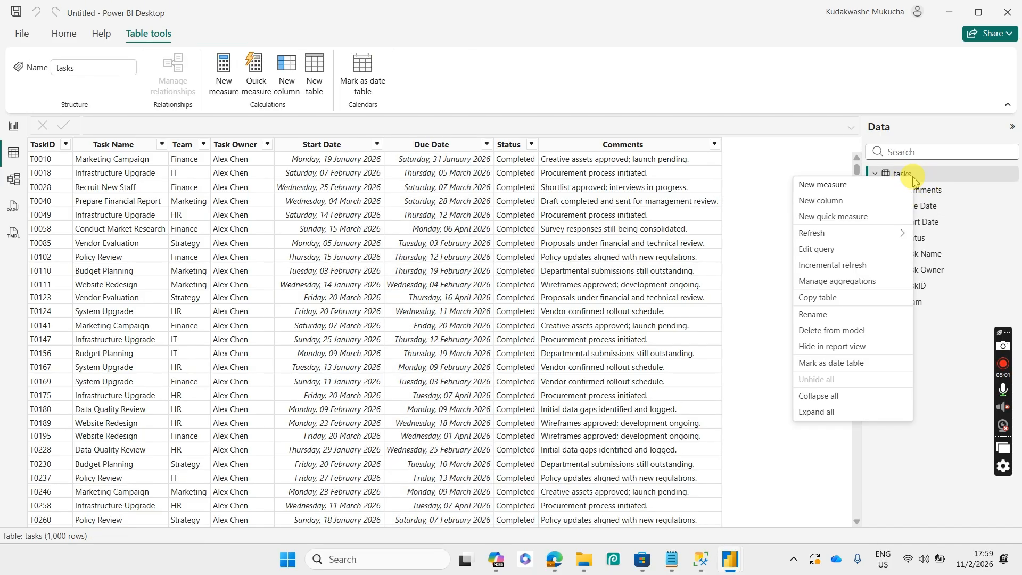
click(834, 205)
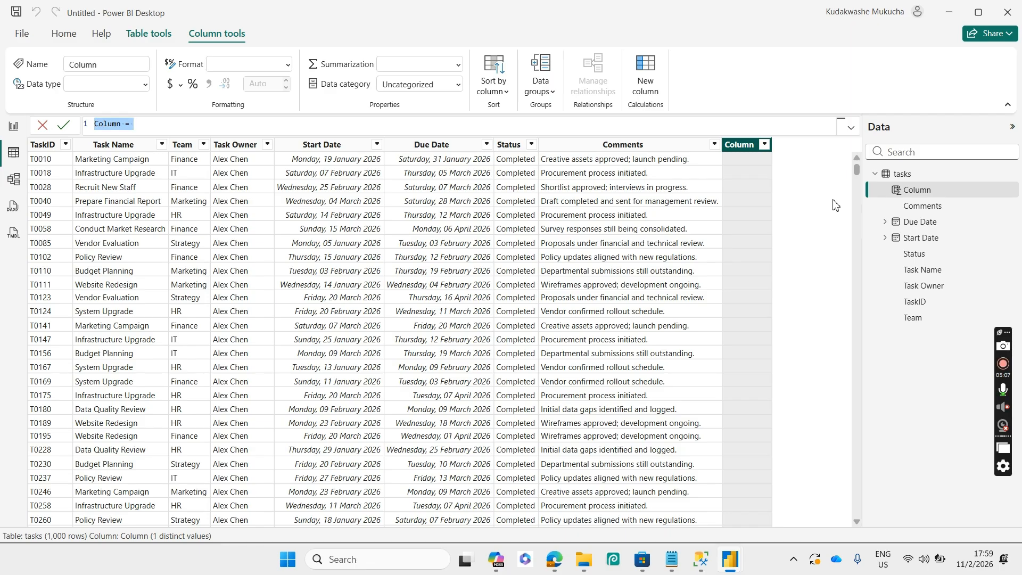
text(Task)
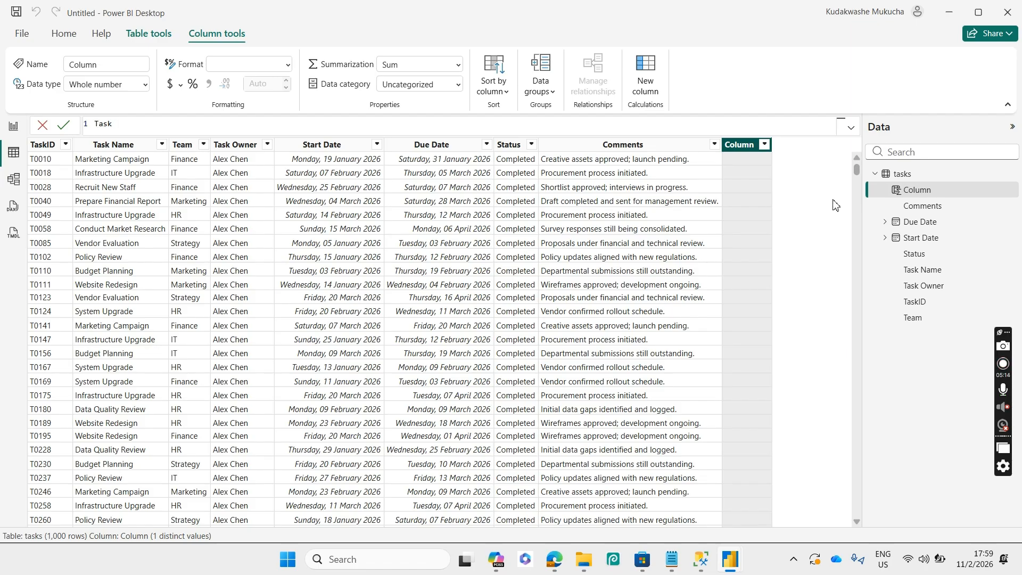
text(Duration = DA)
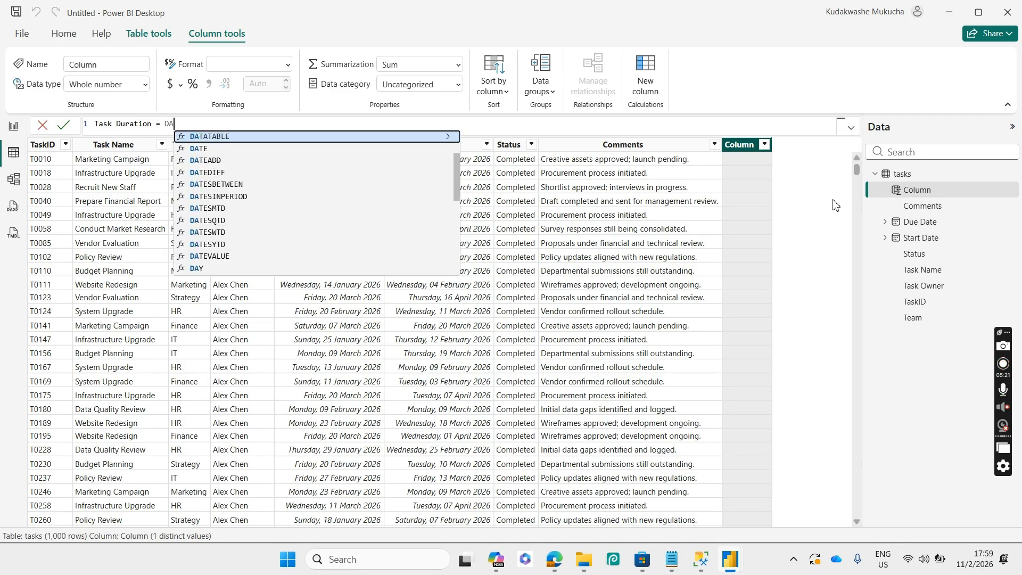
text(TED)
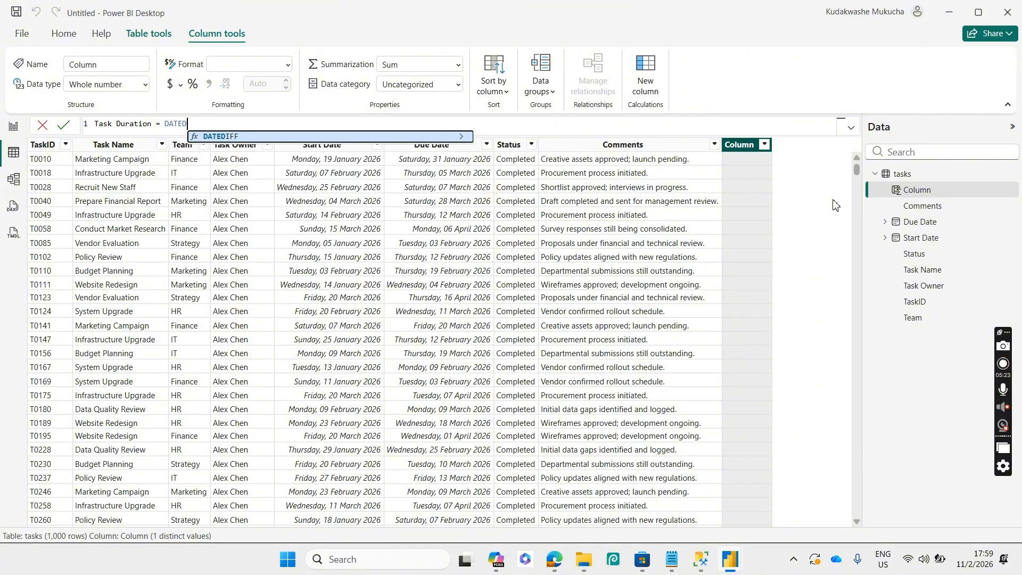
key(Tab)
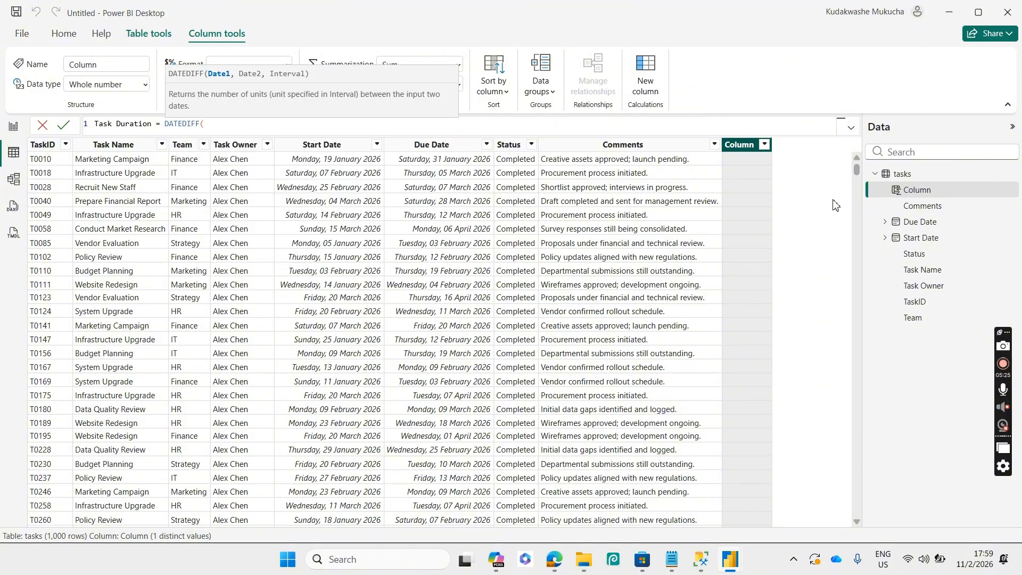
- Enter tasks[Start Date] and tasks[Due Date] as the two date arguments of the DATEDIFF function
text(start)
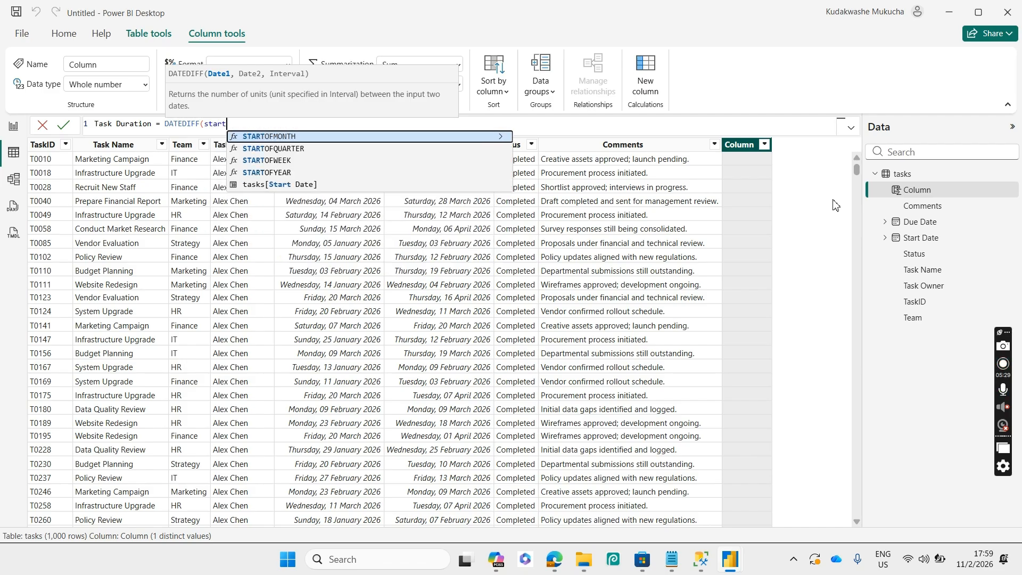
key(Down)
key(Down)
key(Down)
key(Down)
key(Tab)
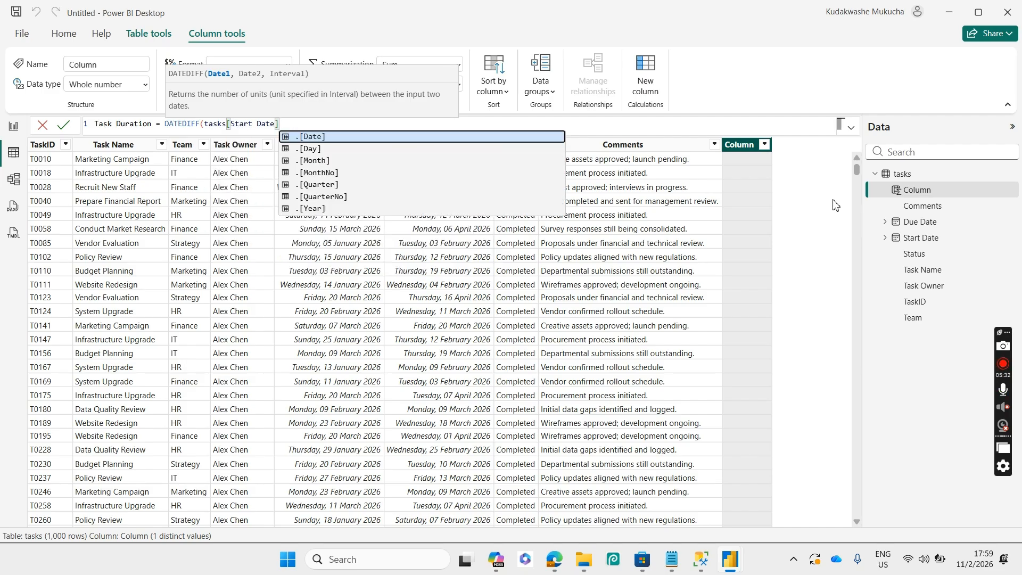
text(, due)
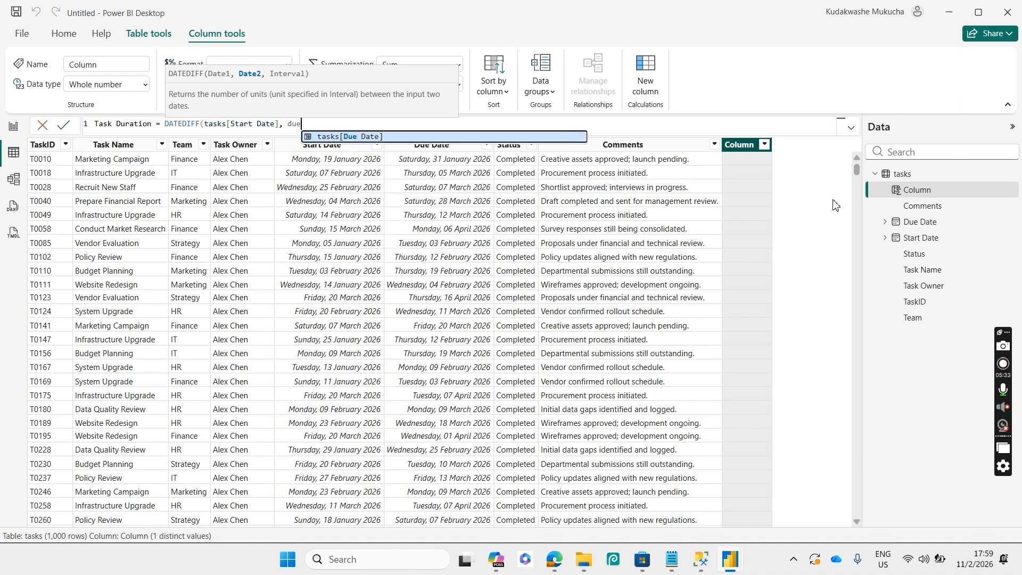
text(d)
key(BackSpace)
key(Tab)
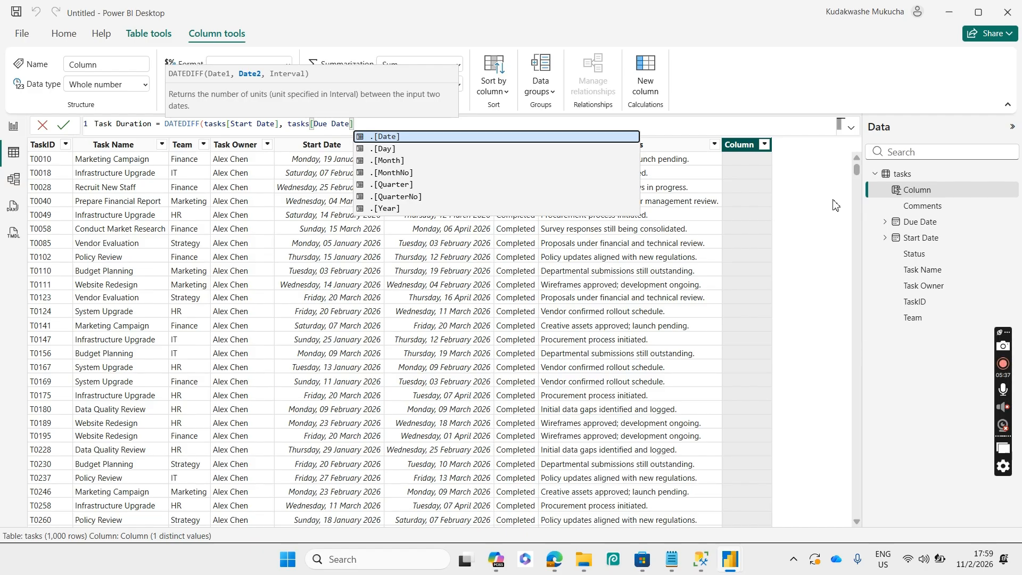
- Complete the Task Duration formula with the DAY interval and & " days", and commit it
text(,)
key(Tab)
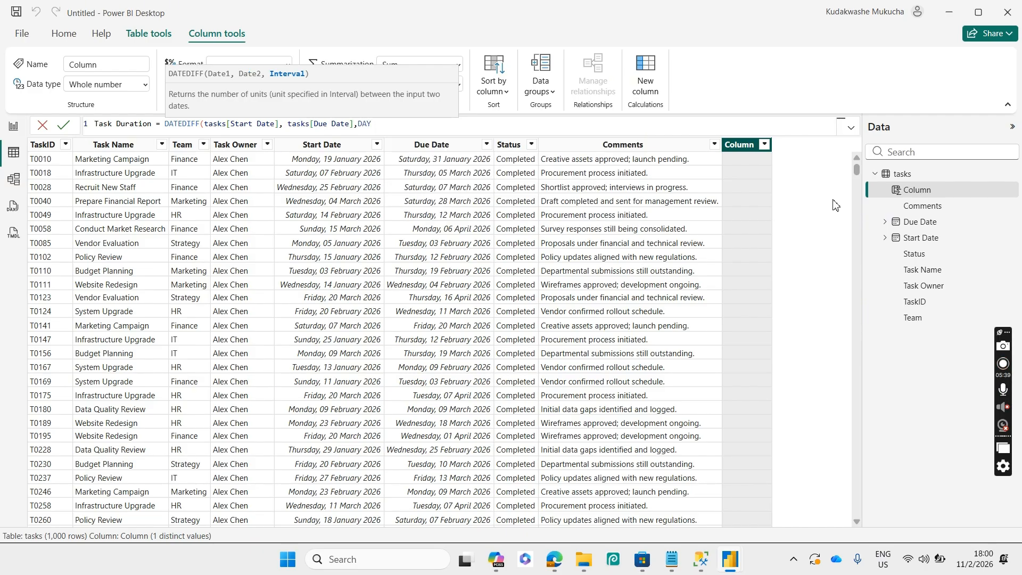
text() & " days)
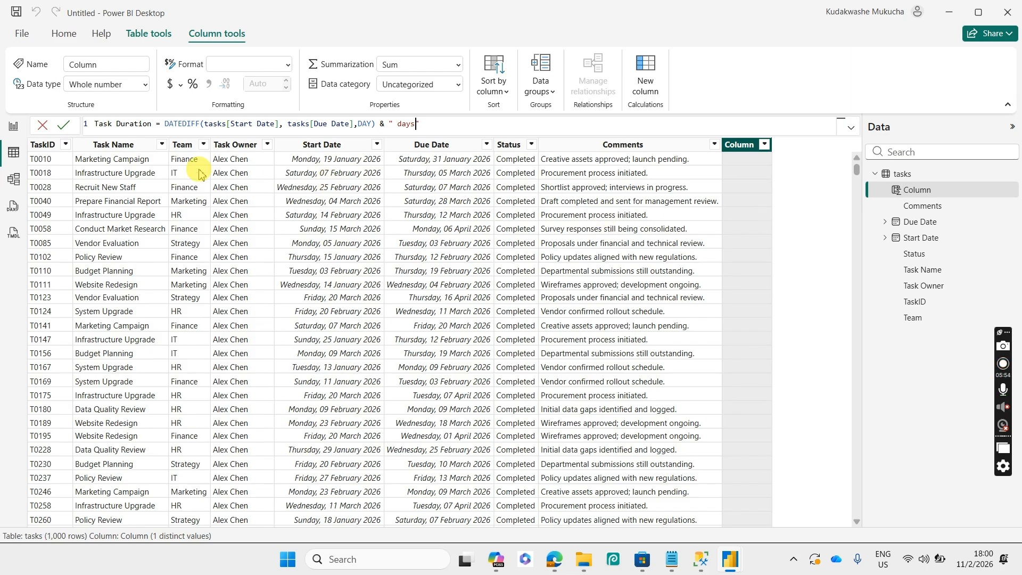
click(64, 124)
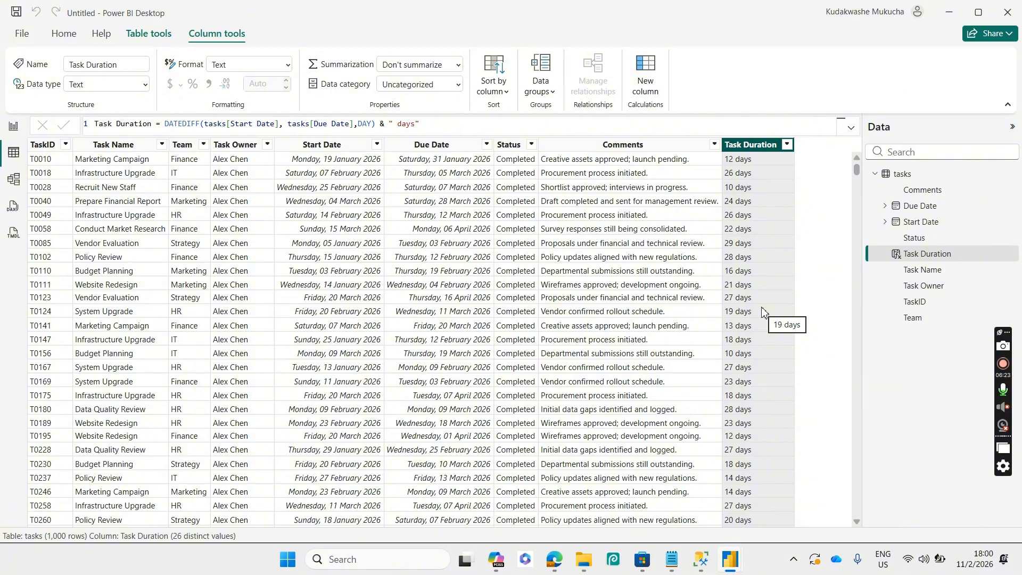
- Add another calculated column to the tasks table and begin its formula as Overdue = IF(), with the arguments on their own line
click(930, 177)
right_click(929, 177)
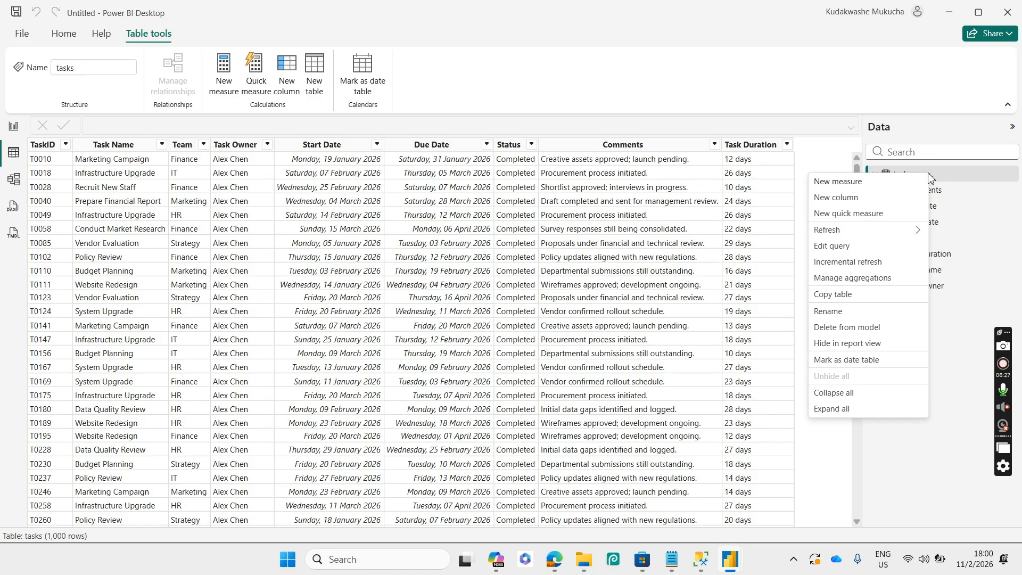
click(854, 199)
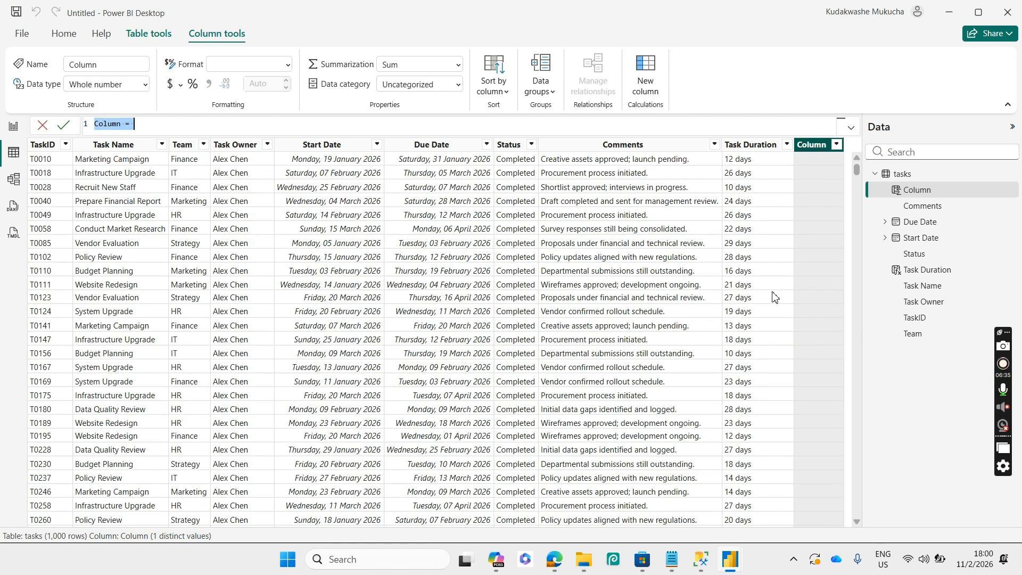
text(0)
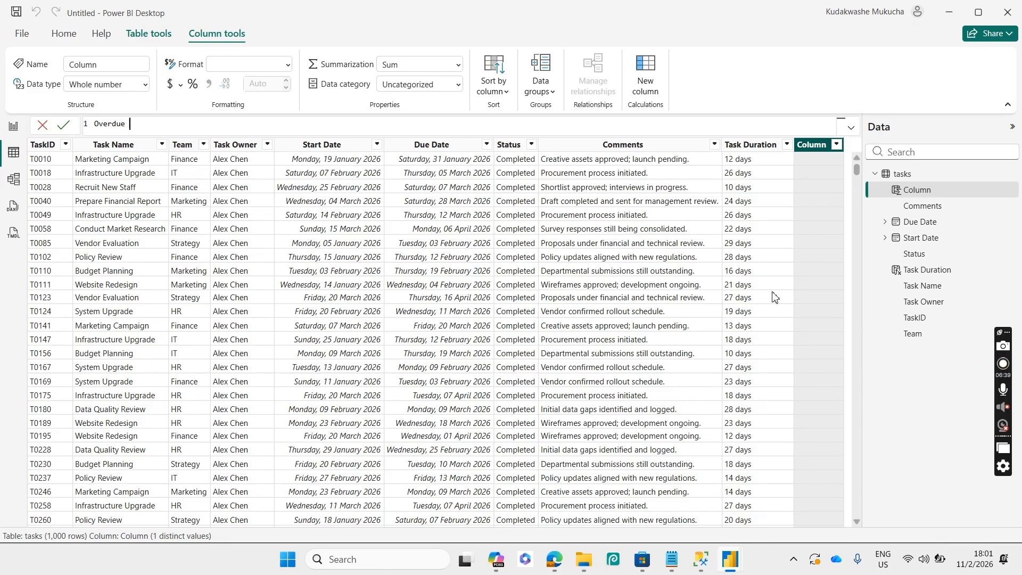
text(verdue = IF())
key(shift+Return)
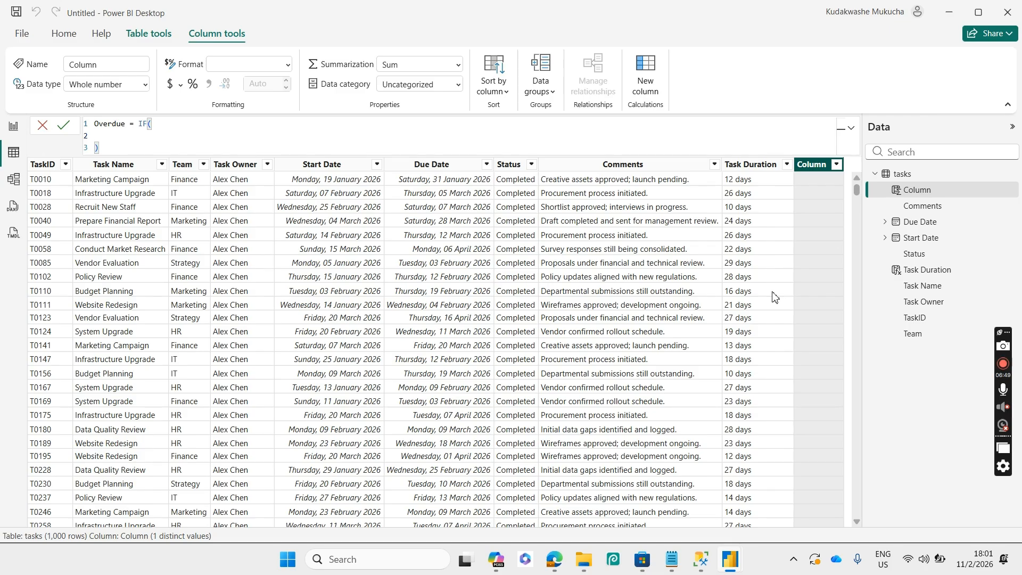
- Enter tasks[Due Date] < TODAY() && tasks[Status] as the start of the Overdue formula's logical test
text(due)
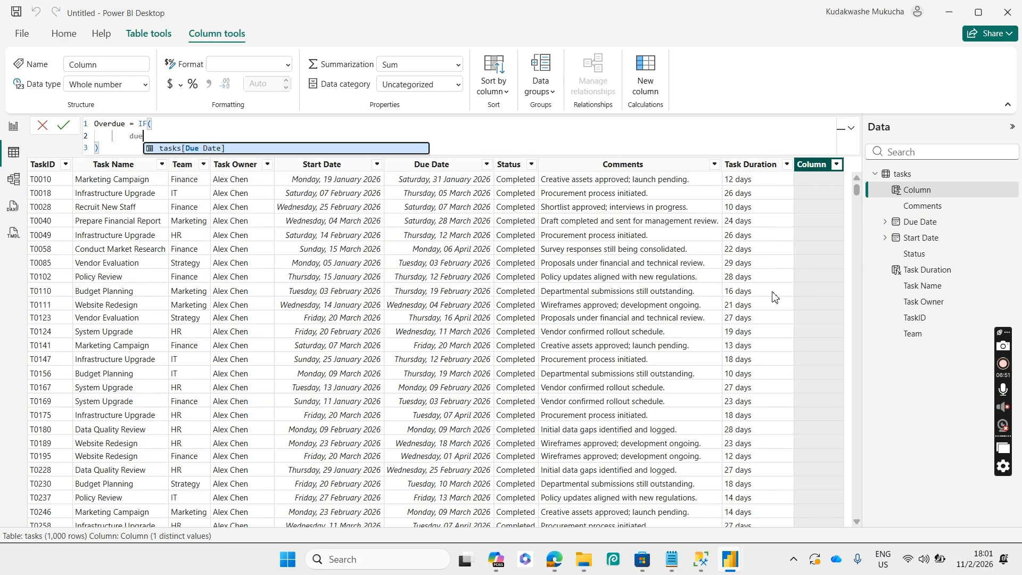
key(Tab)
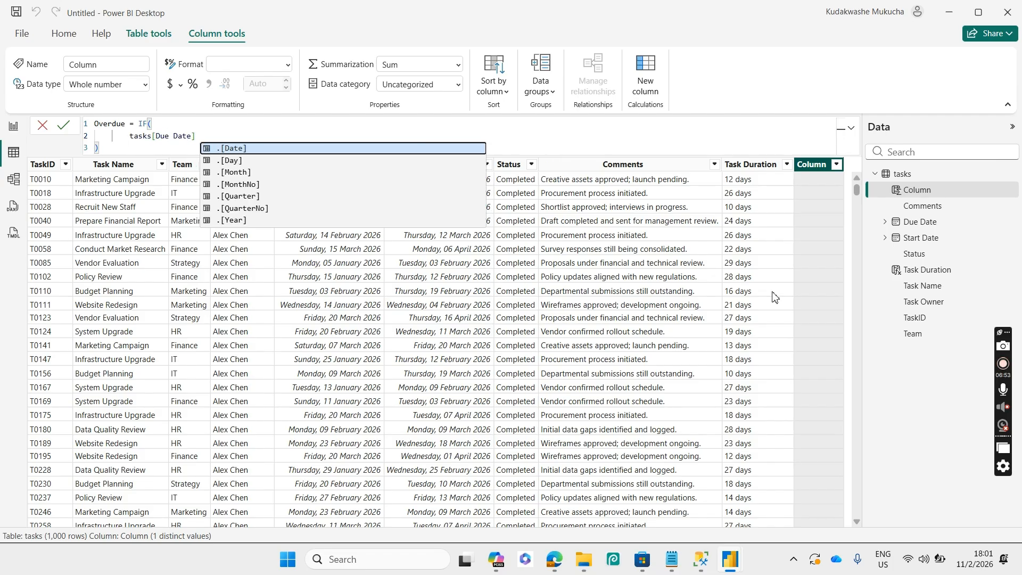
text(< toda)
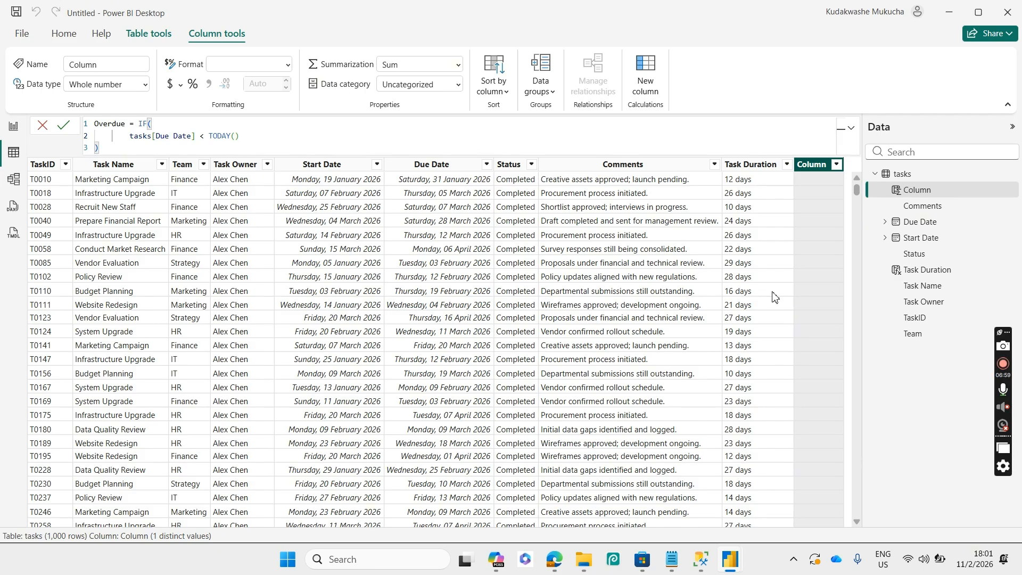
text(&& sta)
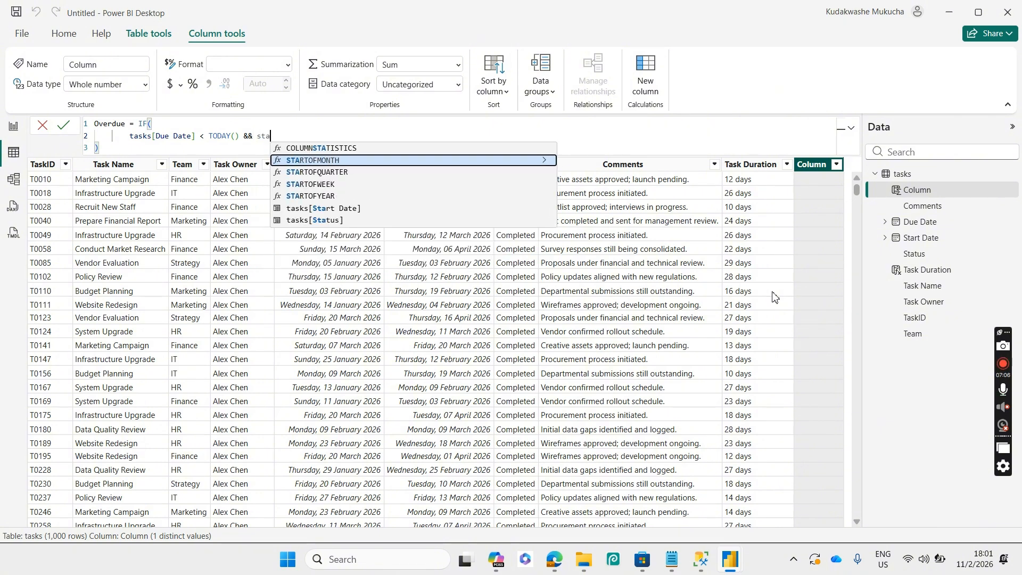
key(Down)
key(Down)
key(Down)
key(Down)
key(Down)
key(Tab)
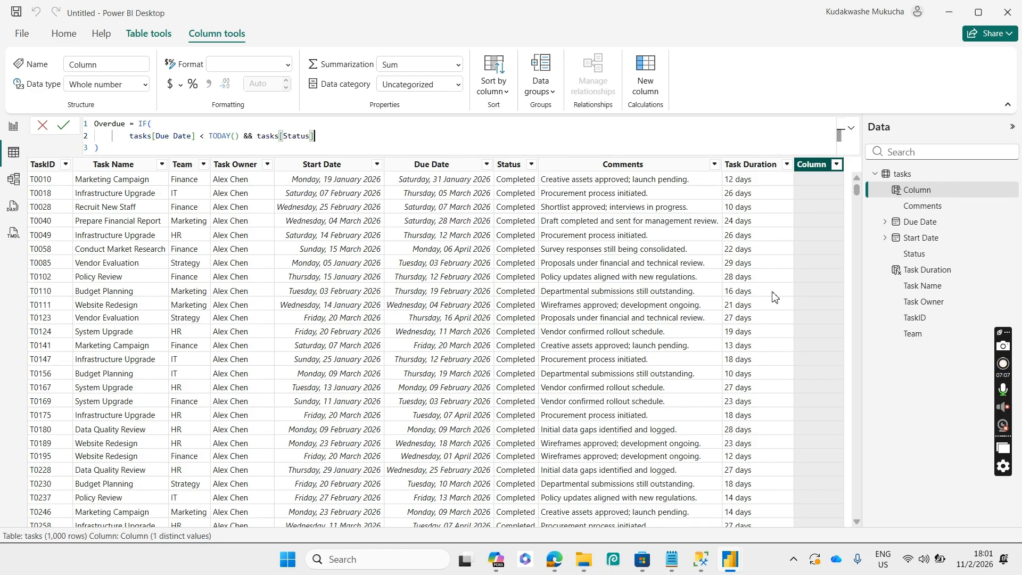
- Complete the logical test by limiting the status to in {"In Progress","Not Started"}
text(in )
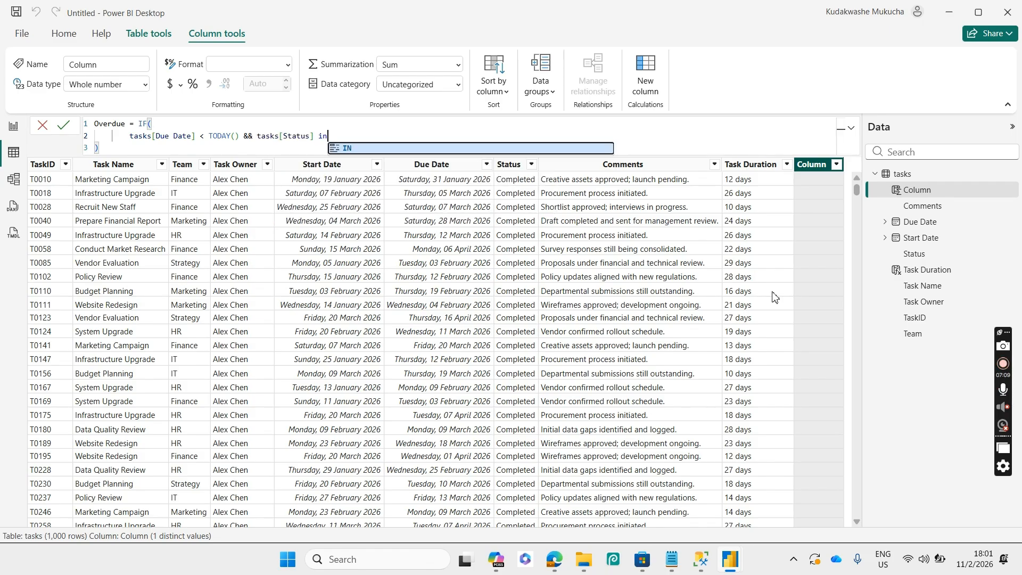
text({)
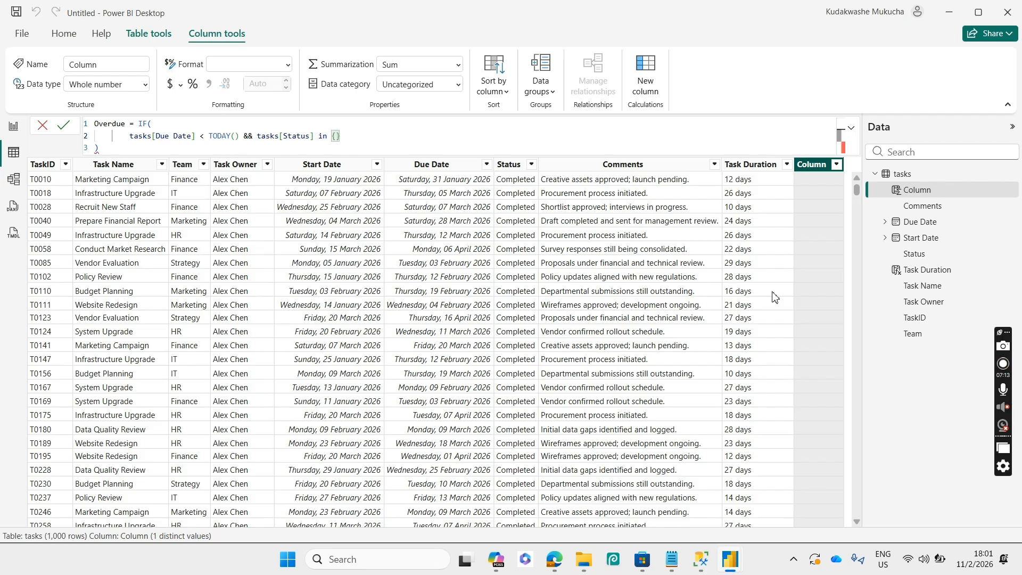
text("")
text(I)
text(n )
text(Prog)
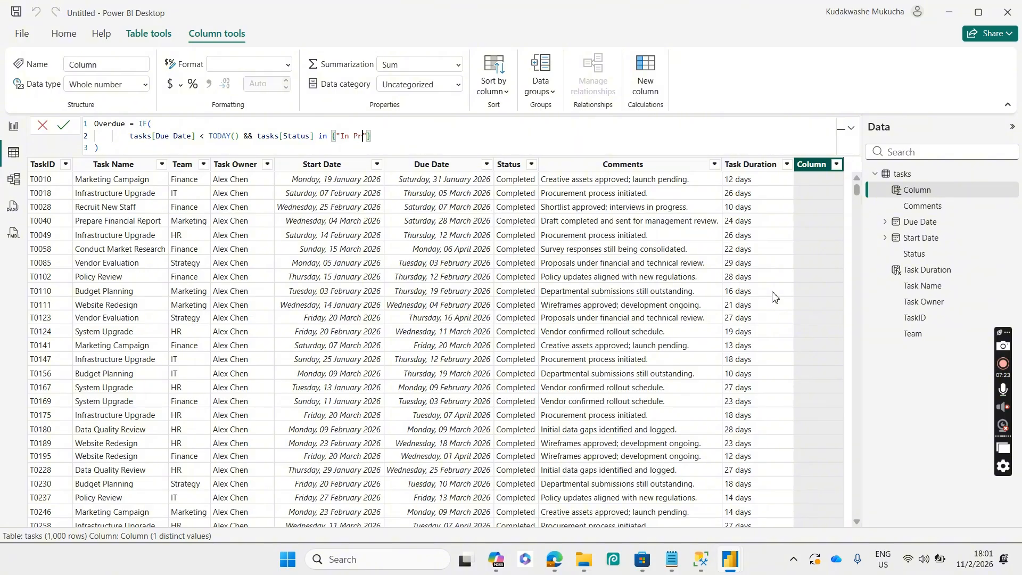
text(ress",)
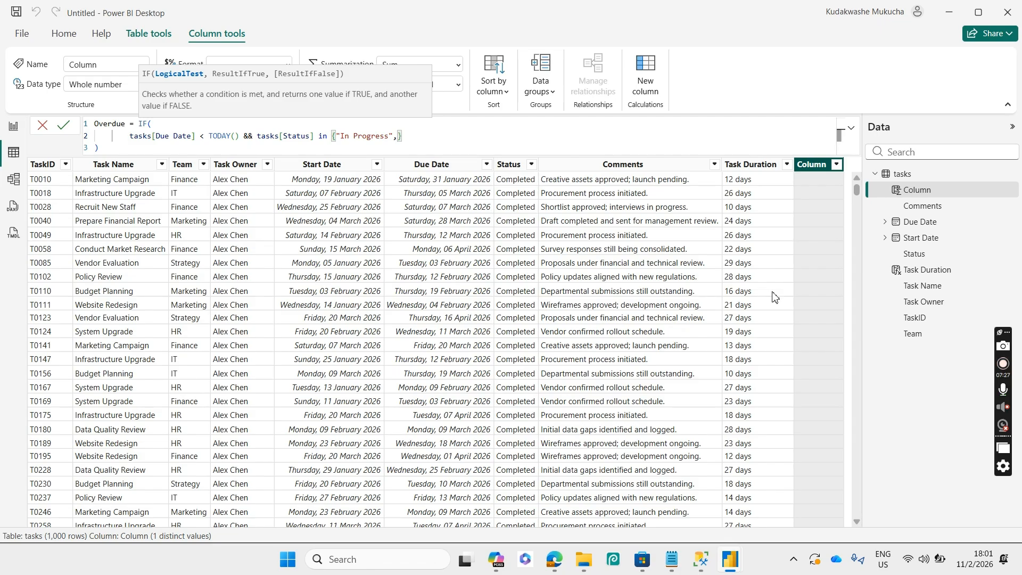
text("Not \)
key(BackSpace)
text(S)
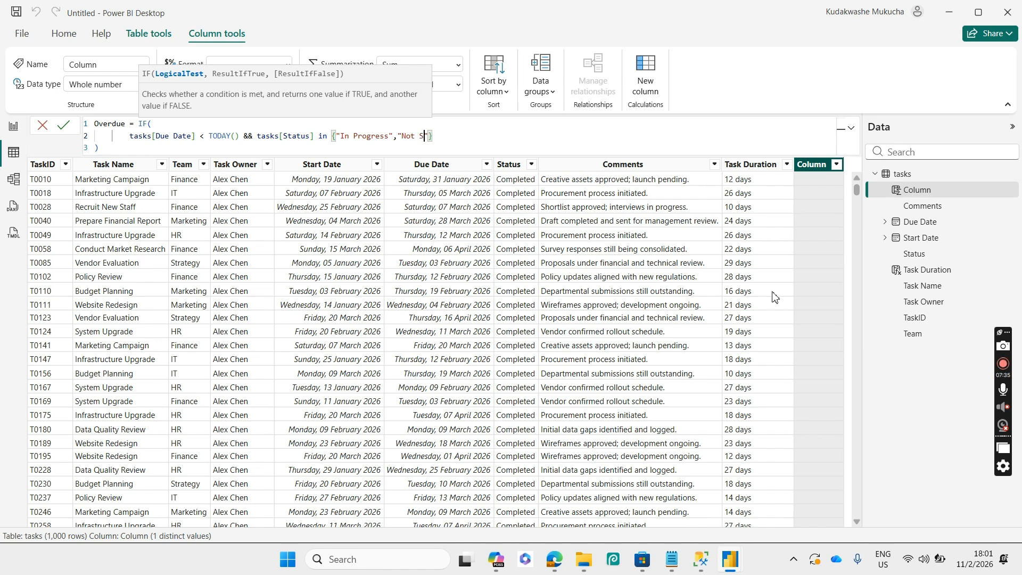
text(tarted)
key(Right)
key(Right)
text(,)
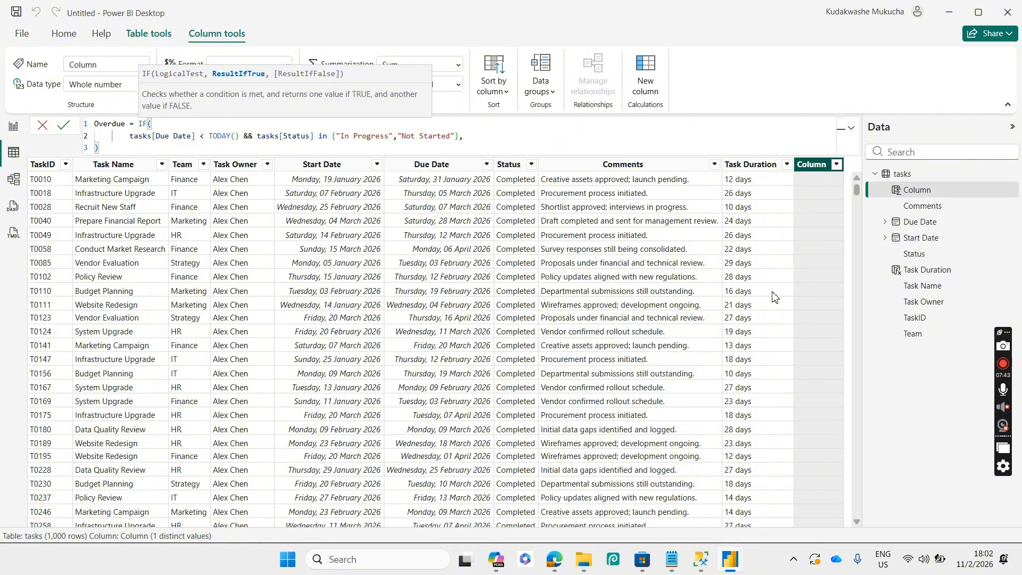
- Make the IF function return "Yes" when true and "No" otherwise, and commit the Overdue column
text(""Yes,"")
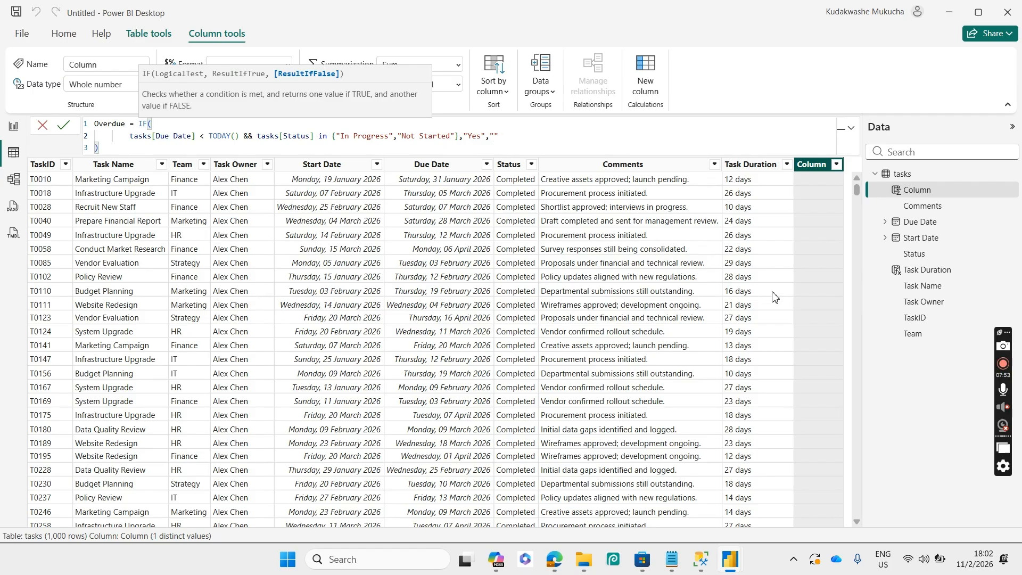
text(No)
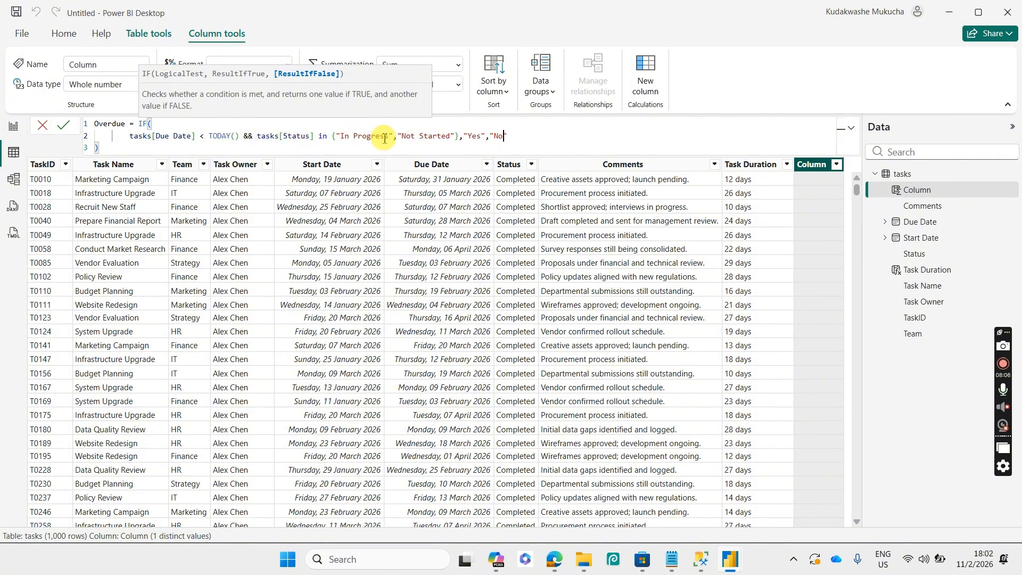
text(")
double_click(474, 138)
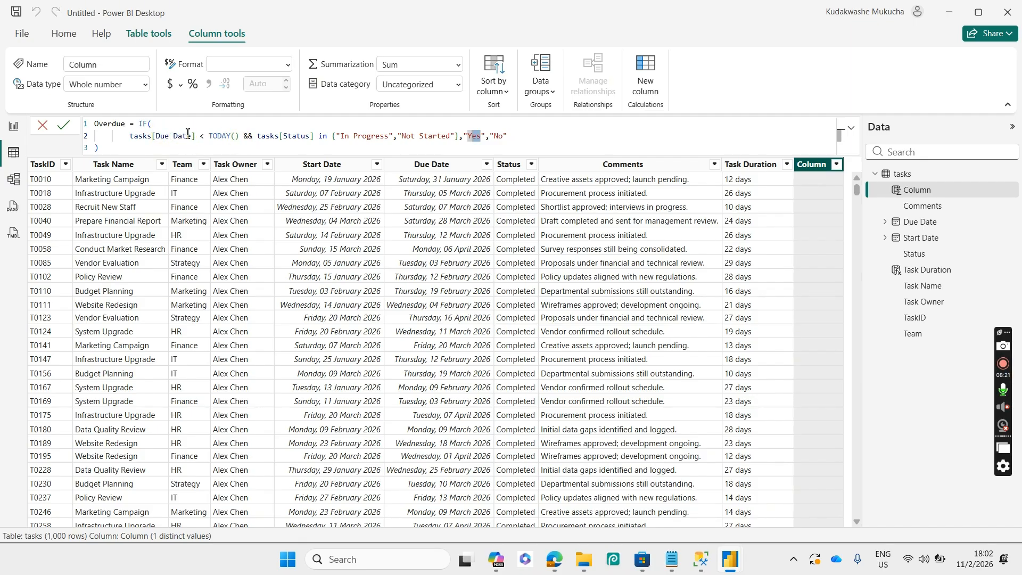
mouse_move(392, 137)
mouse_down()
mouse_move(342, 140)
mouse_move(407, 136)
mouse_up()
click(437, 137)
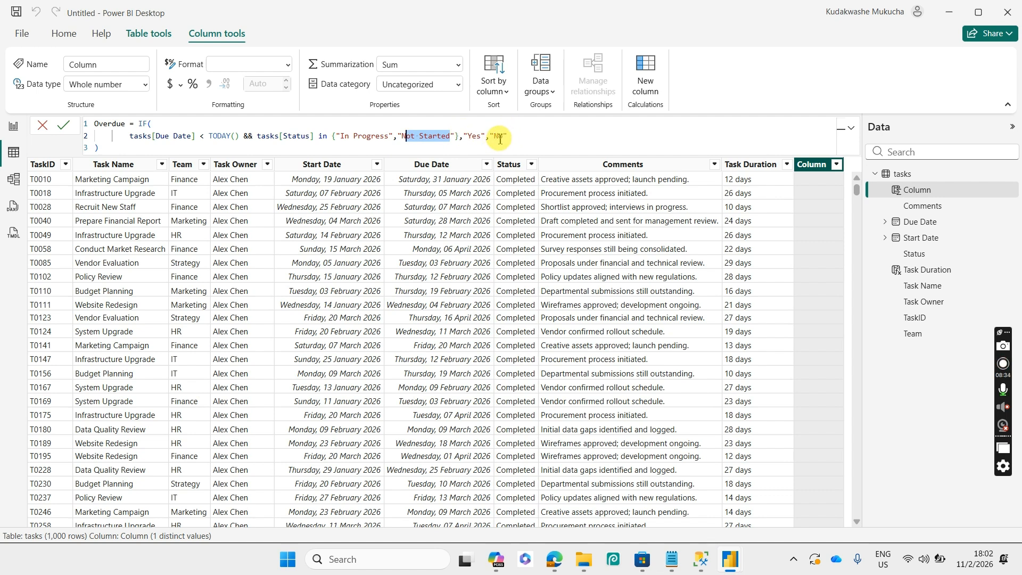
click(63, 129)
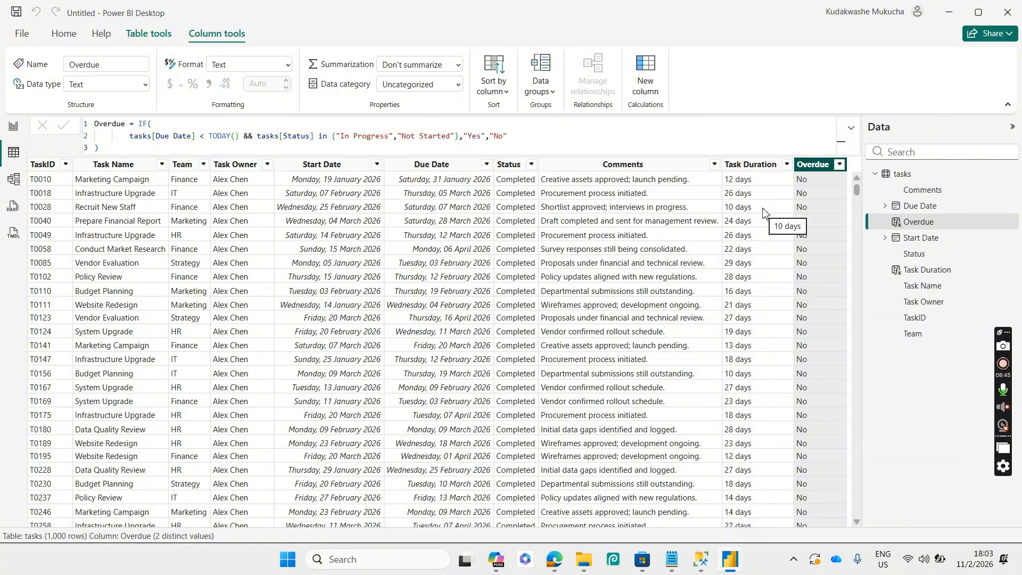
- Switch to Report view to show the blank canvas of Page 1
click(13, 126)
click(321, 233)
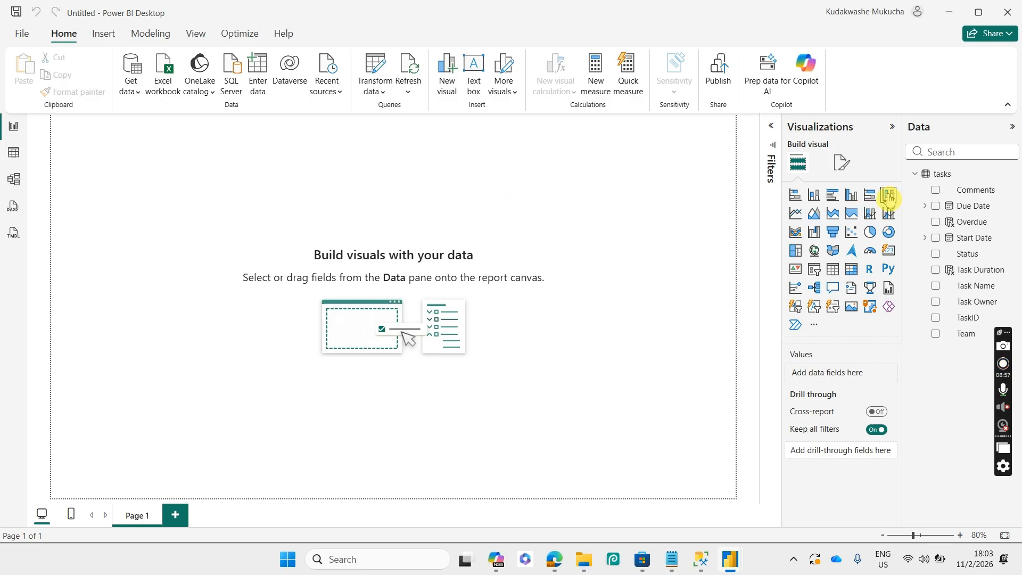
- Create an empty table named All Measures and load it into the model
click(915, 176)
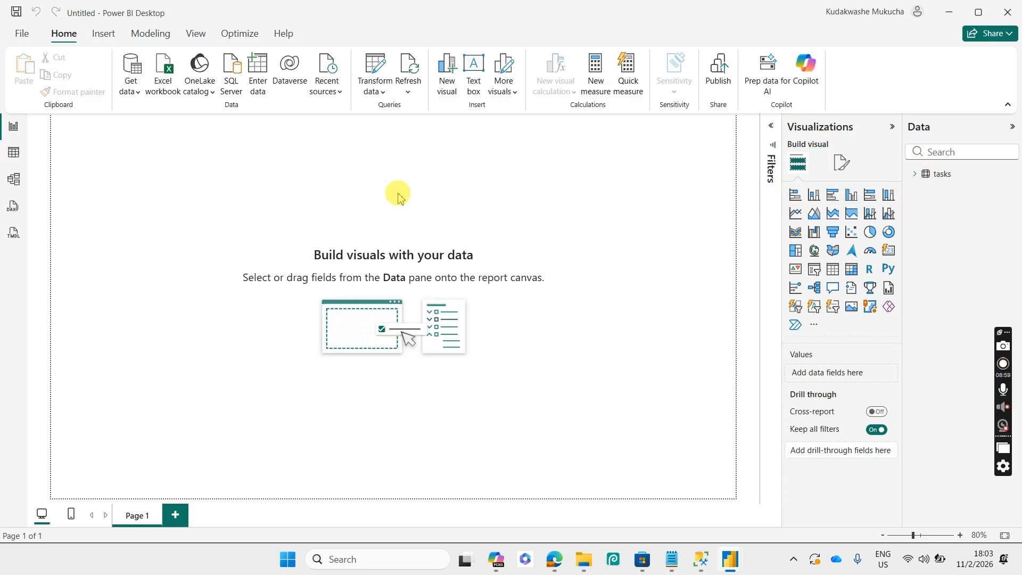
click(257, 93)
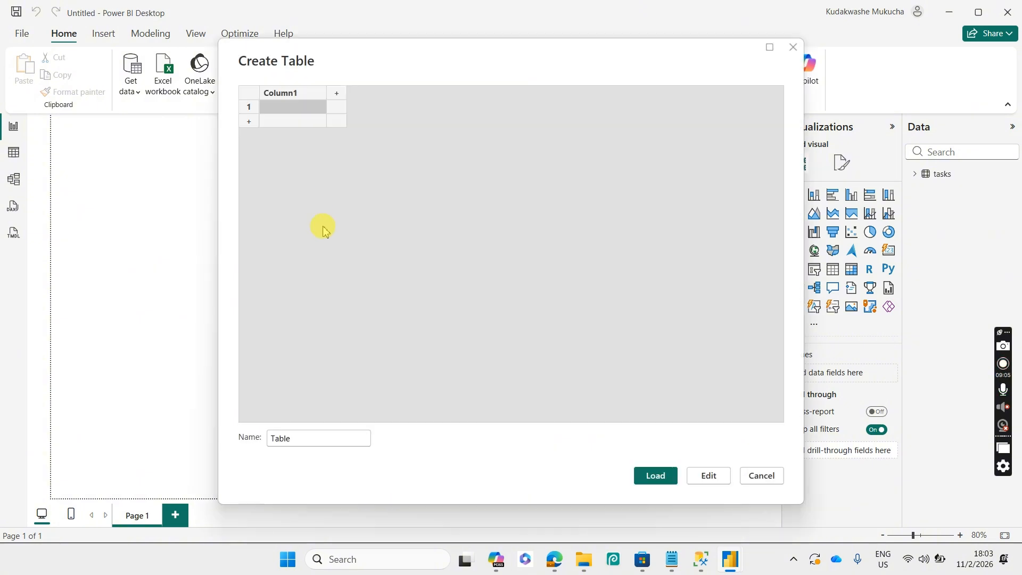
double_click(319, 438)
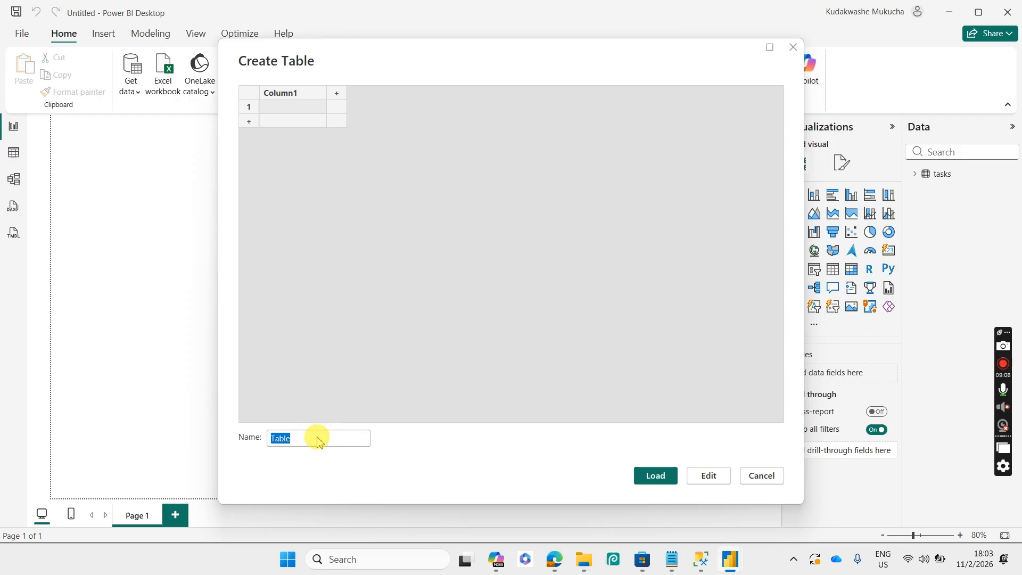
text(All )
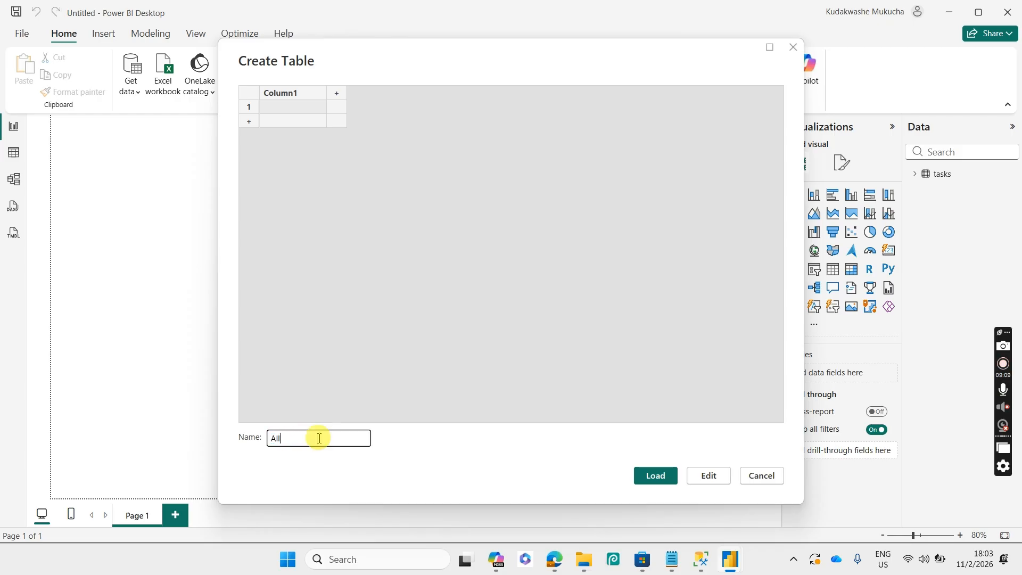
text(Me)
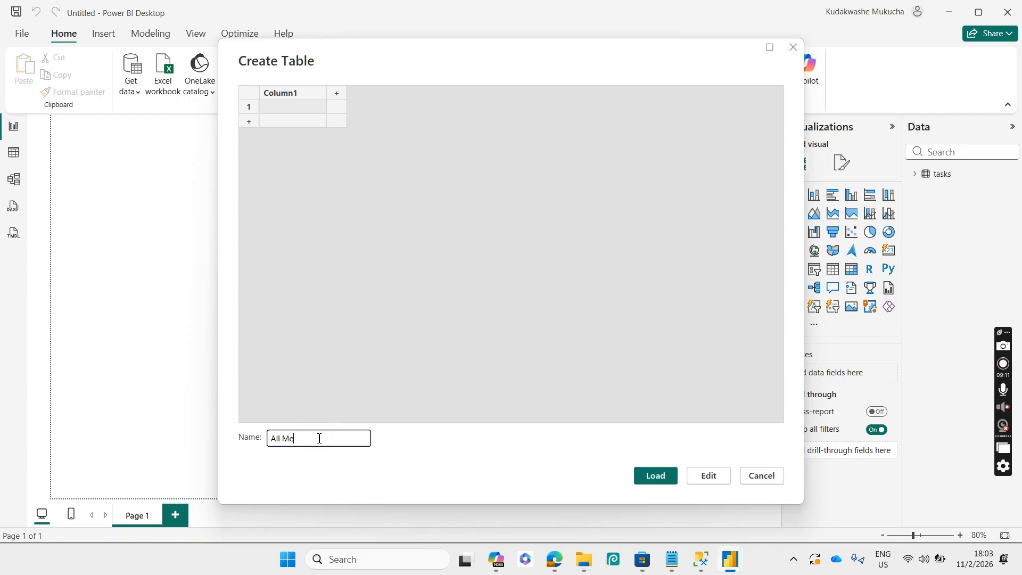
text(asures)
click(657, 476)
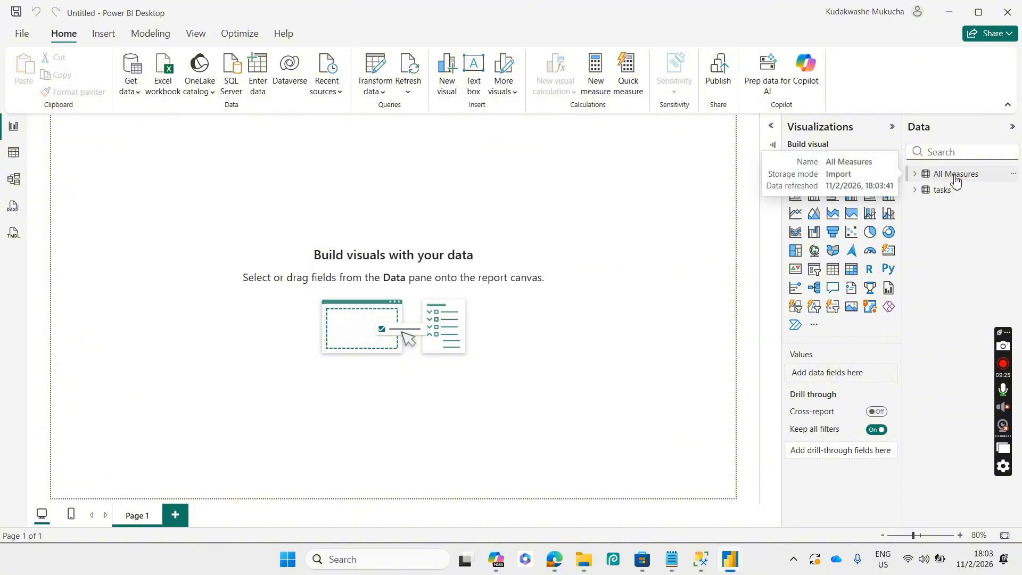
- Start a new measure in the All Measures table as Completed Tasks = CALCULATE( ), with the brackets on separate lines
click(956, 179)
right_click(955, 176)
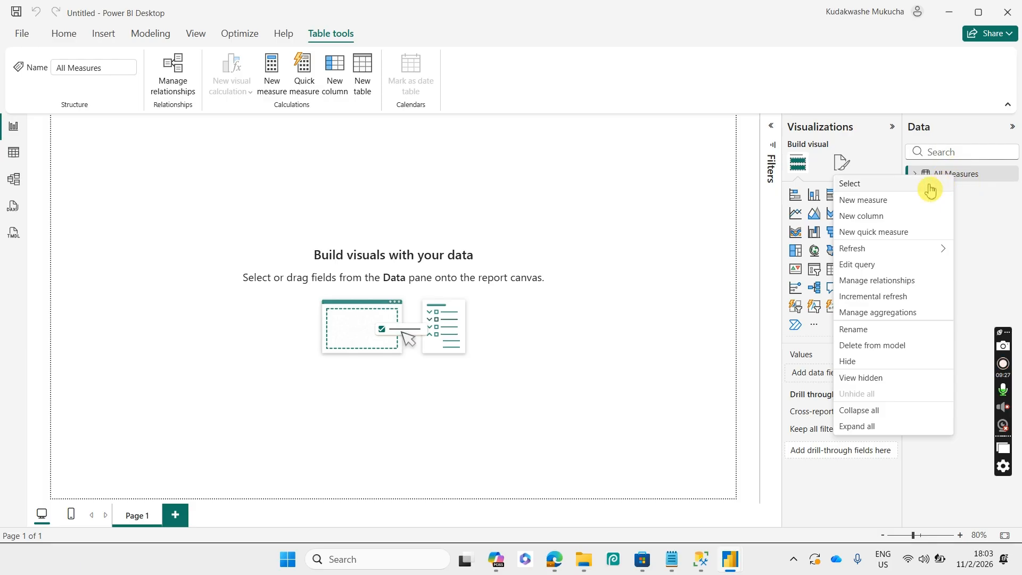
click(646, 262)
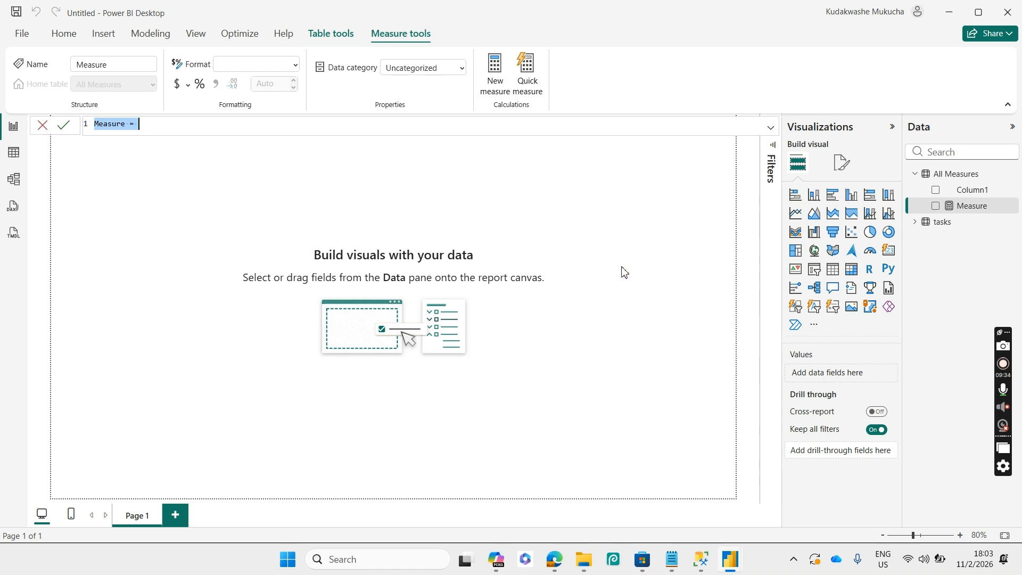
text(C)
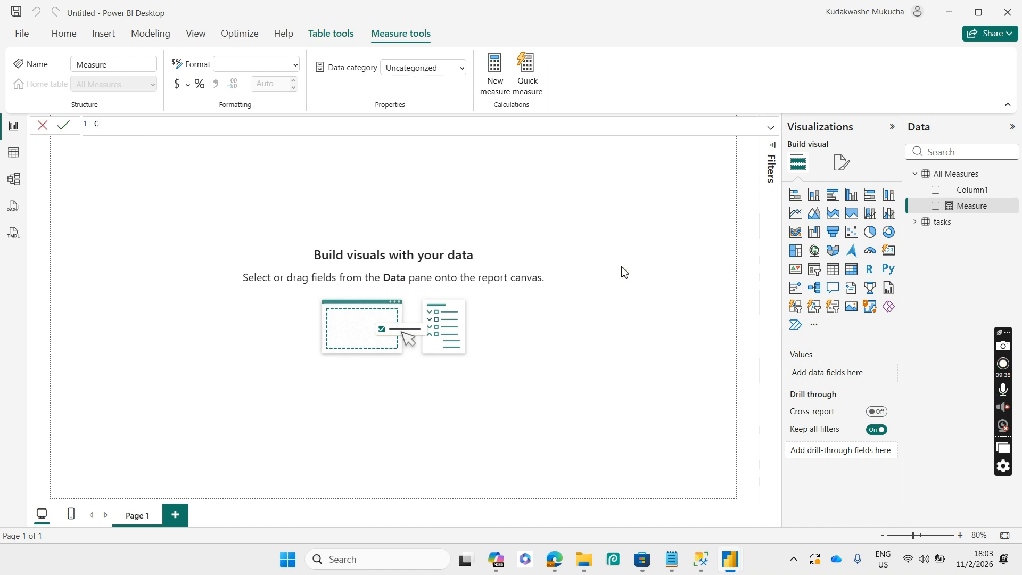
text(ompleted Tasks = Ca)
key(Tab)
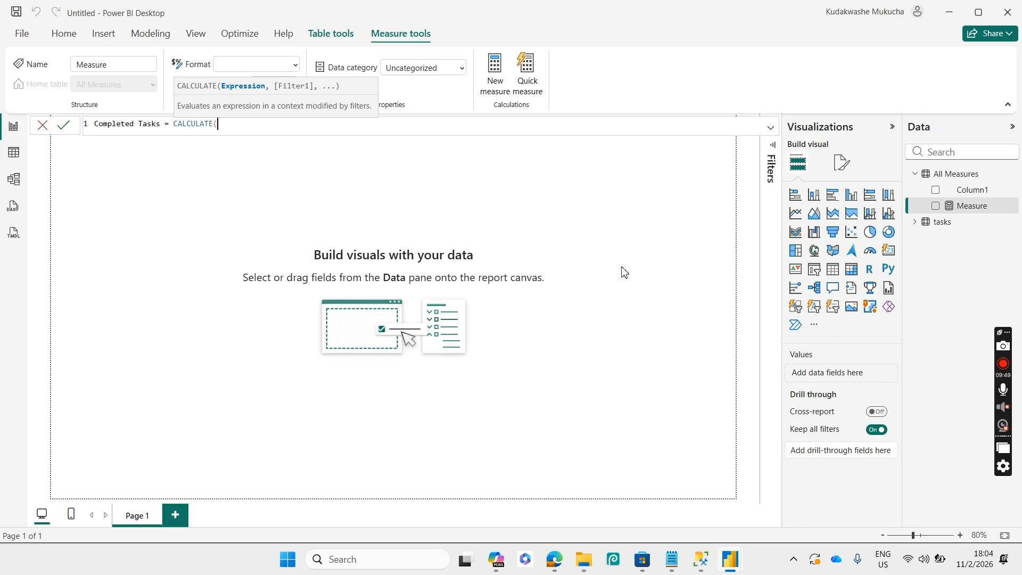
key(shift+Return)
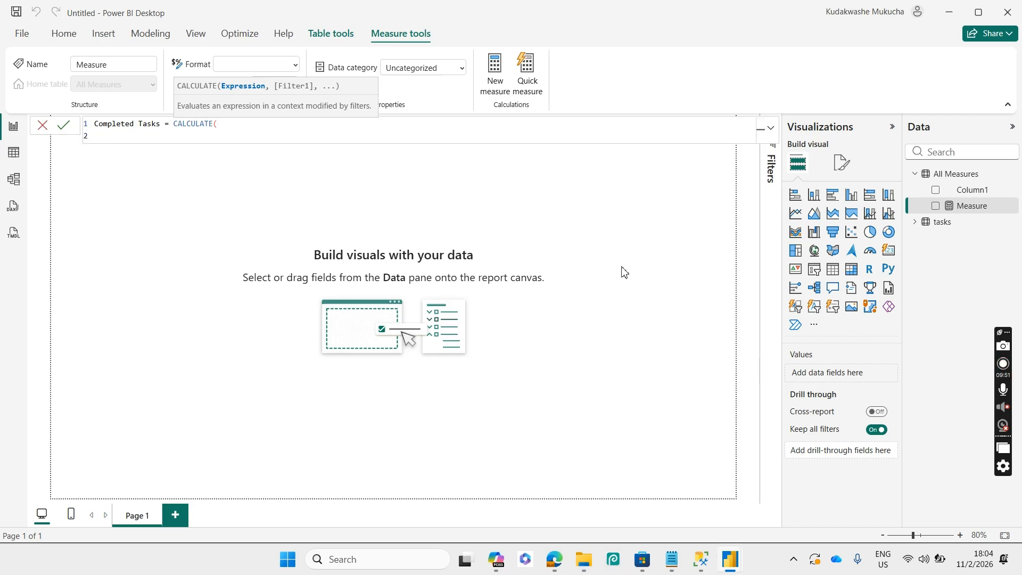
key(shift+Return)
text())
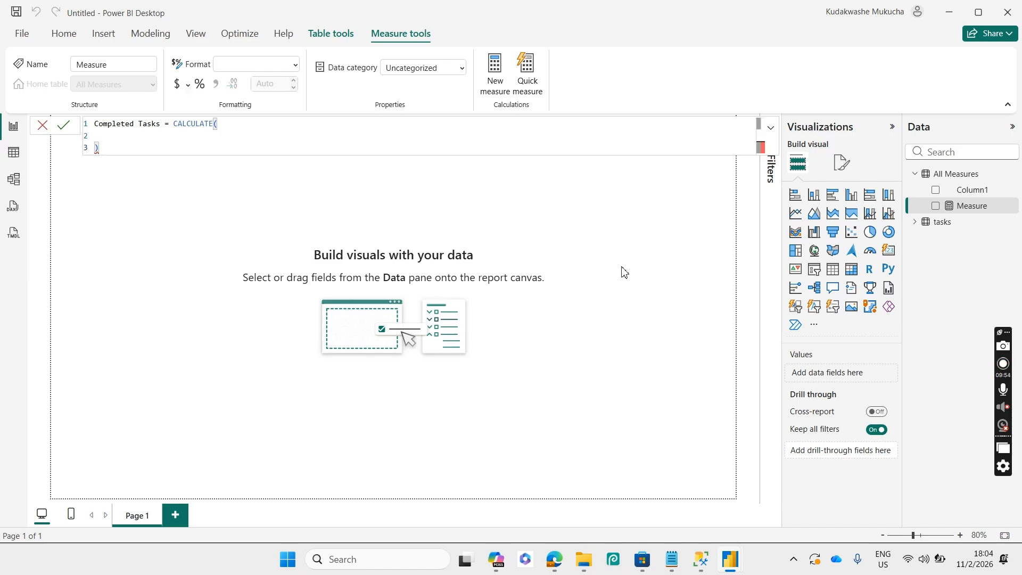
- Enter COUNTROWS(tasks) as the expression inside the CALCULATE function of the Completed Tasks measure
key(Up)
text(countr)
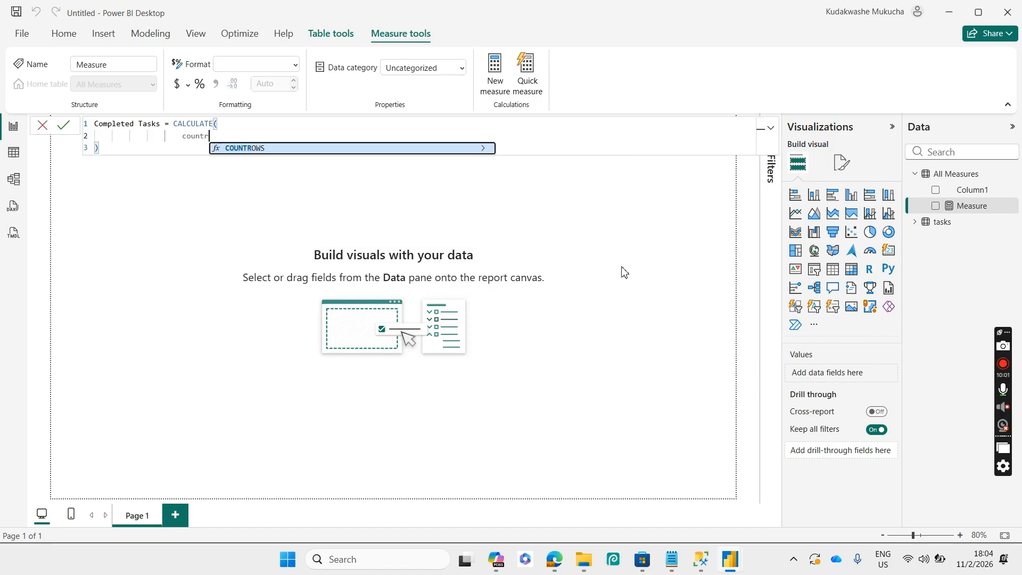
key(Tab)
text(t)
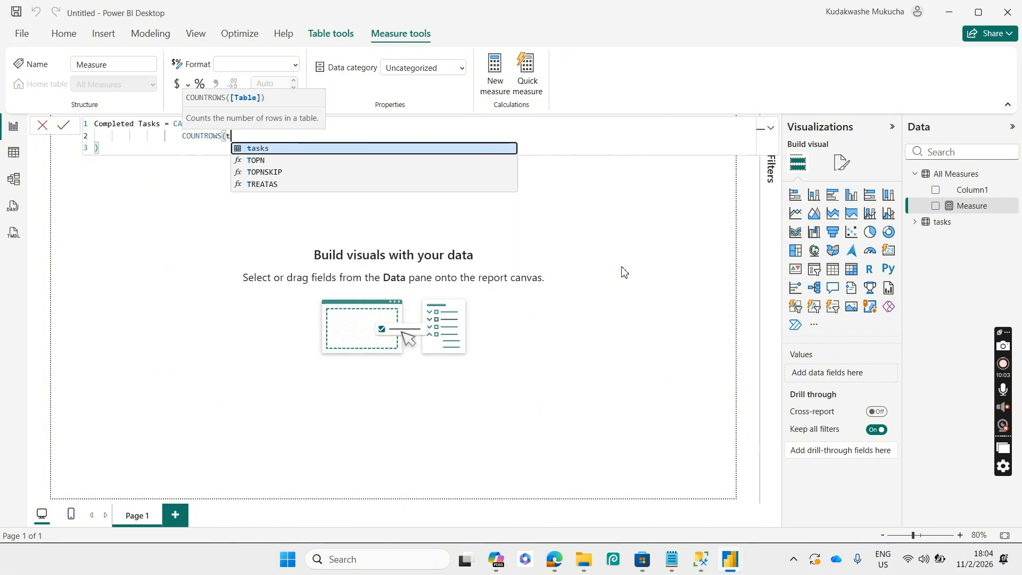
text(asks)
key(Tab)
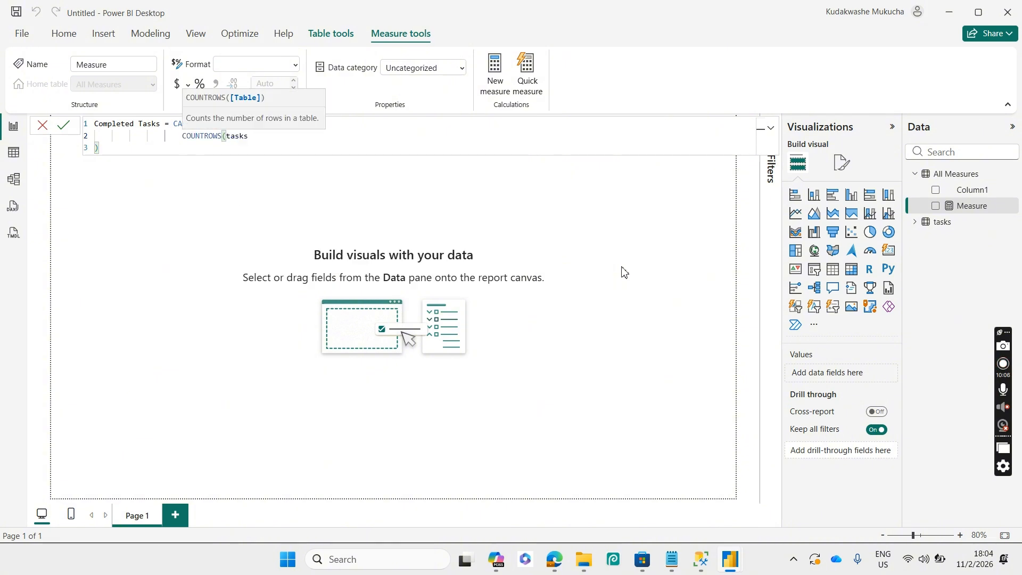
text(),)
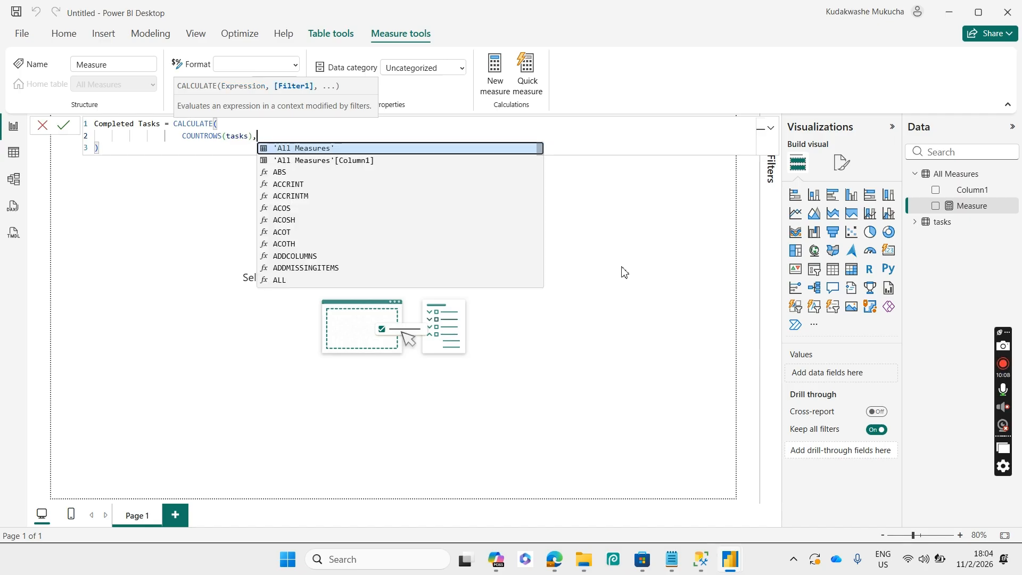
- Add the filter tasks[Status] ="Completed" on its own line and commit the Completed Tasks measure
key(shift+Return)
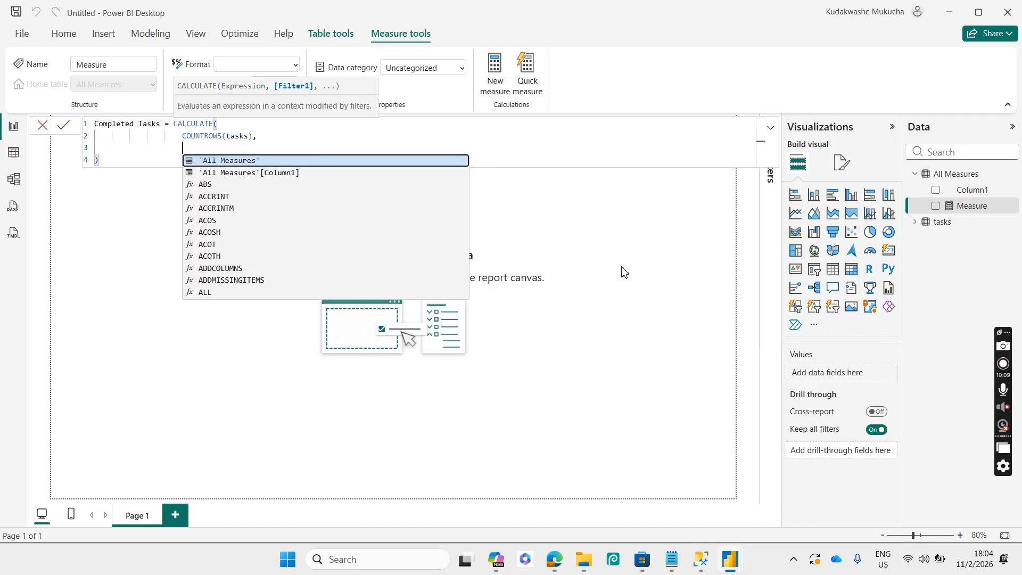
text(s[Sta)
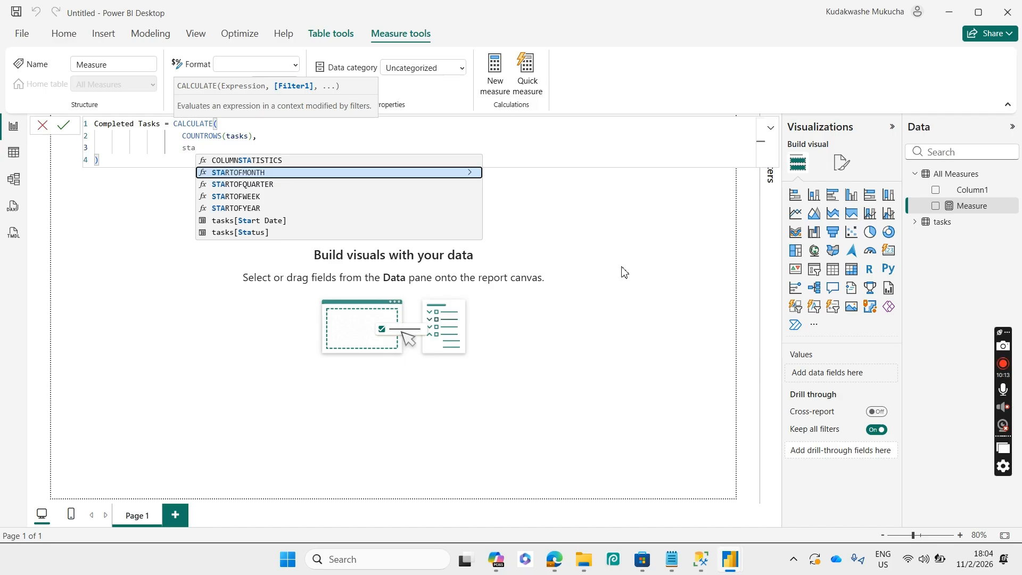
text(tu)
key(Tab)
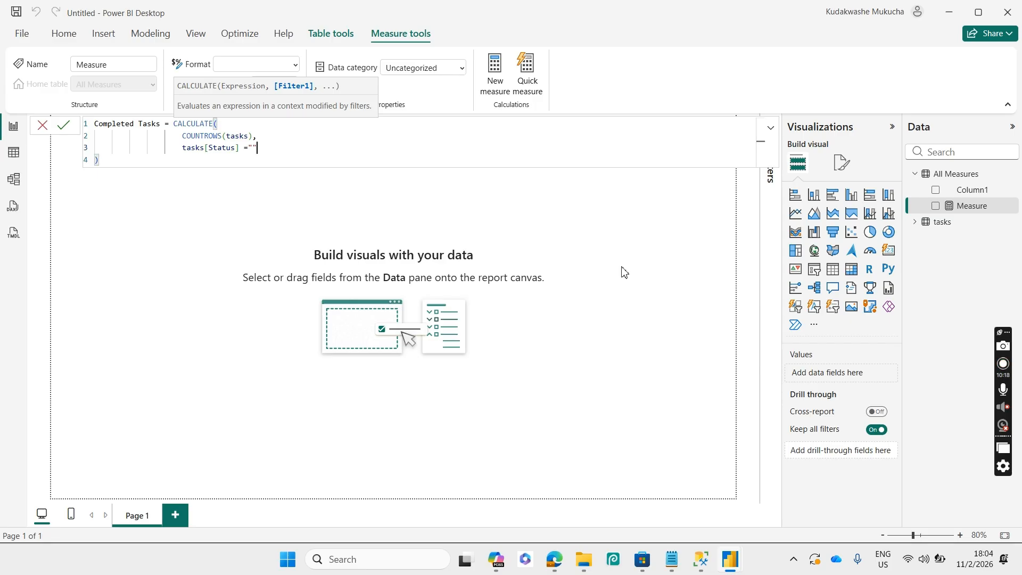
text(Completed)
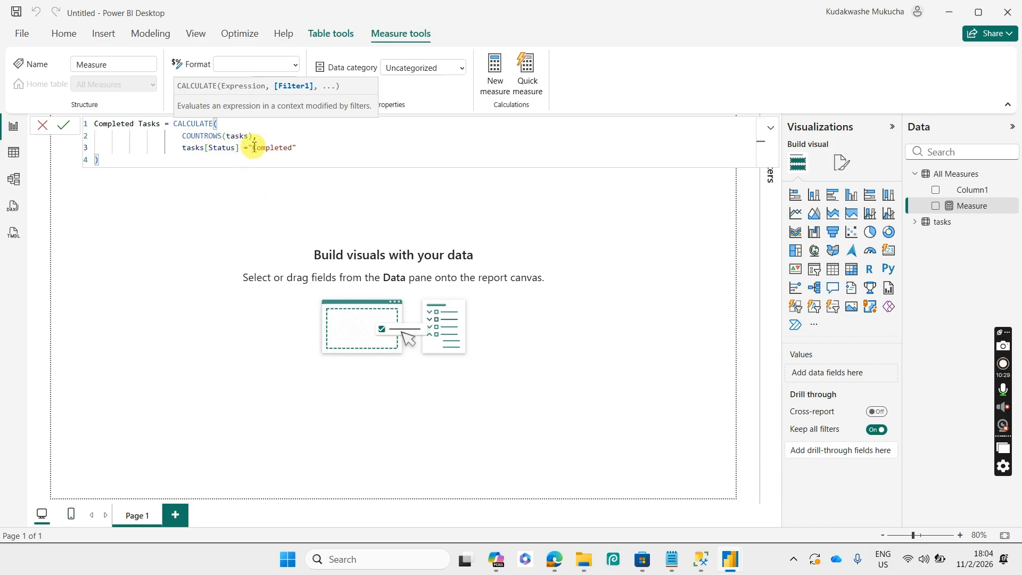
drag(254, 151, 293, 151)
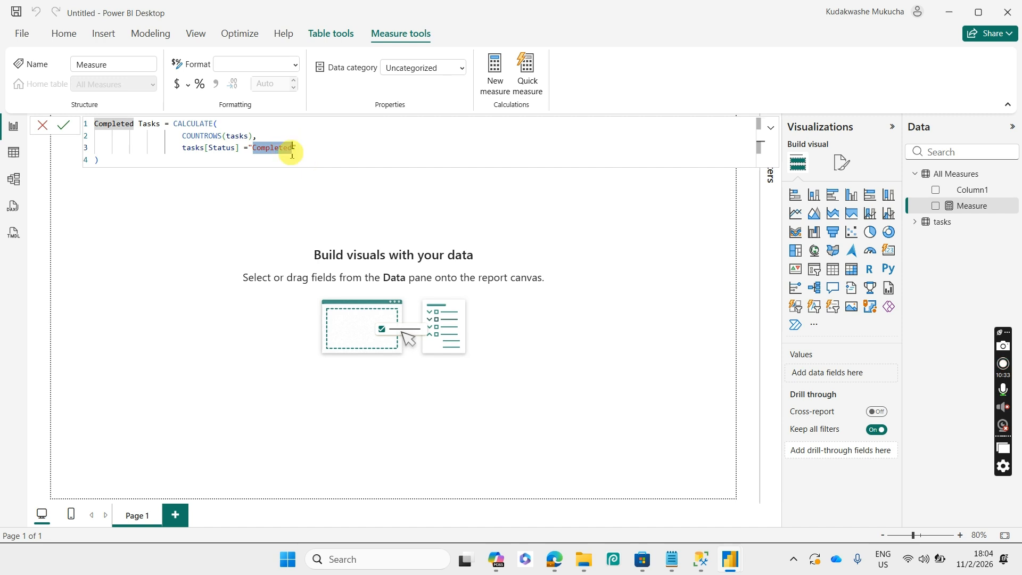
click(66, 127)
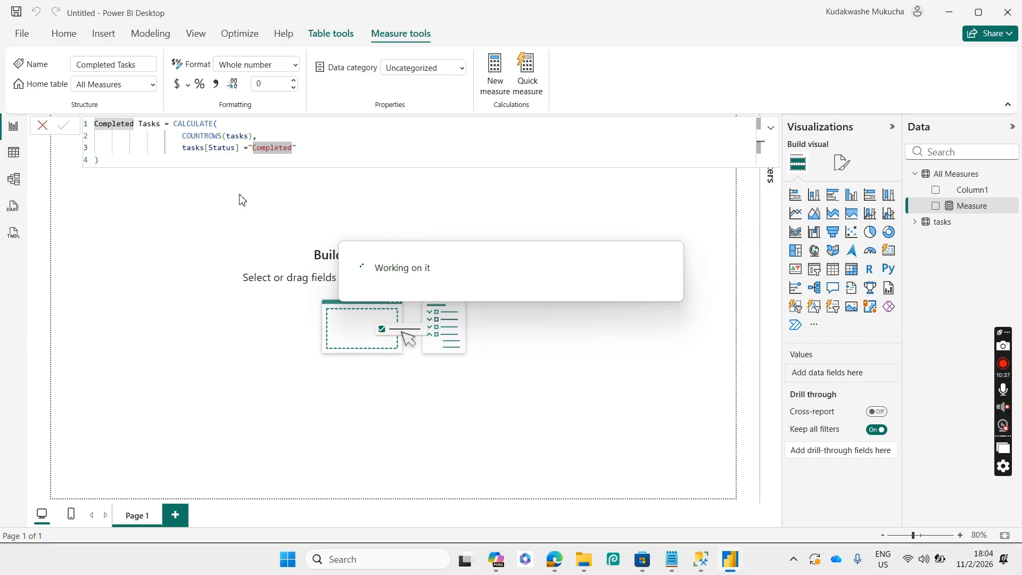
- Add a card visual showing the Completed Tasks measure, place it near the canvas's upper-left corner and reduce its height
click(44, 127)
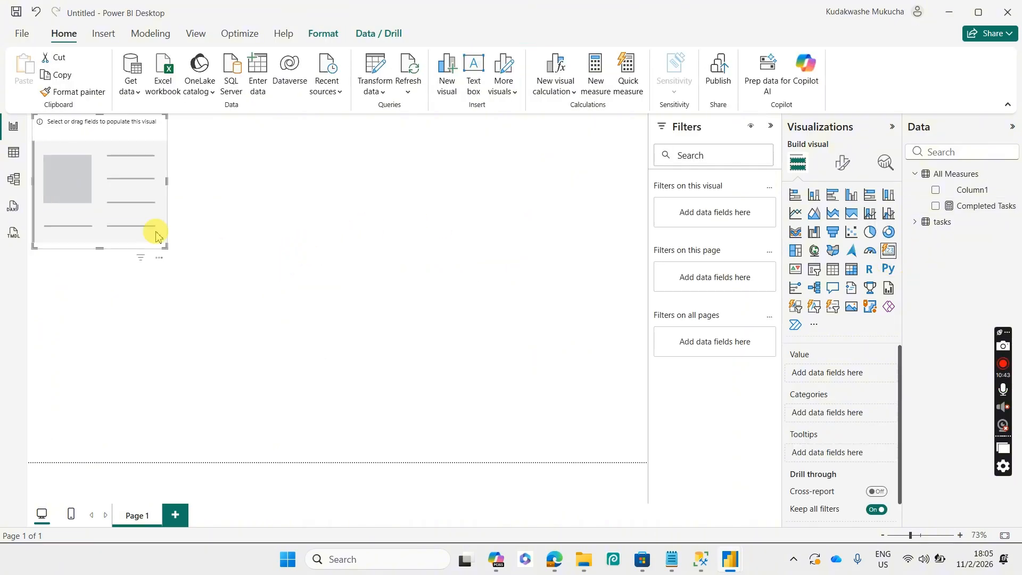
drag(109, 196, 145, 247)
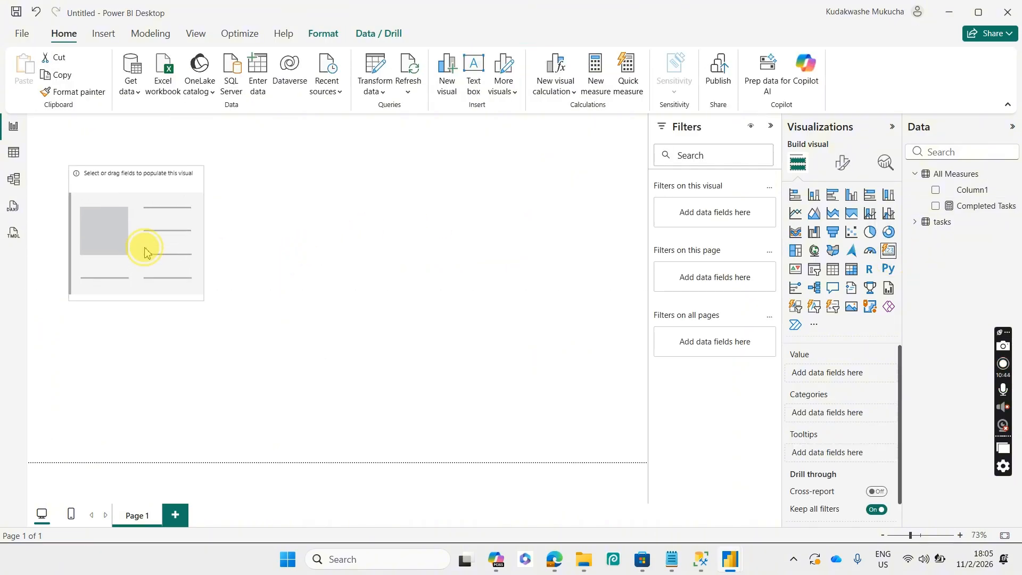
click(937, 207)
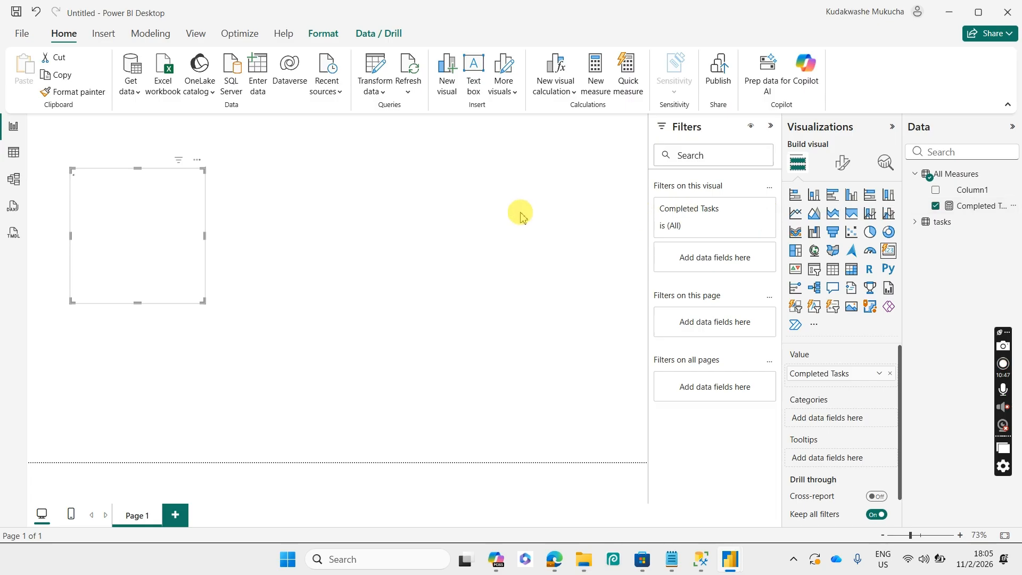
drag(130, 228, 123, 213)
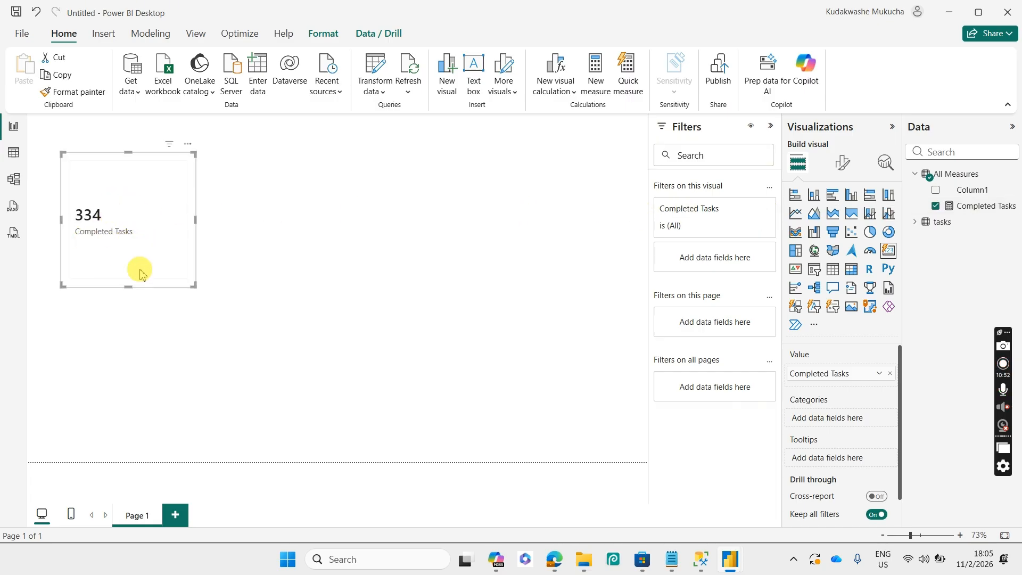
drag(127, 291, 127, 262)
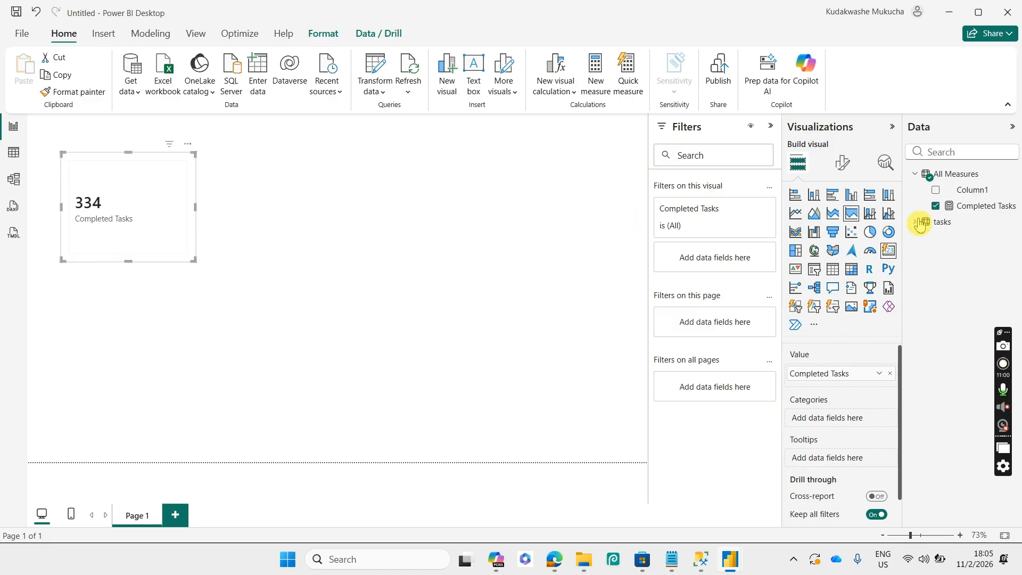
- Start another measure in All Measures as In Progress Tasks = CALCULATE( ), leaving an empty line between the brackets for its arguments
click(975, 181)
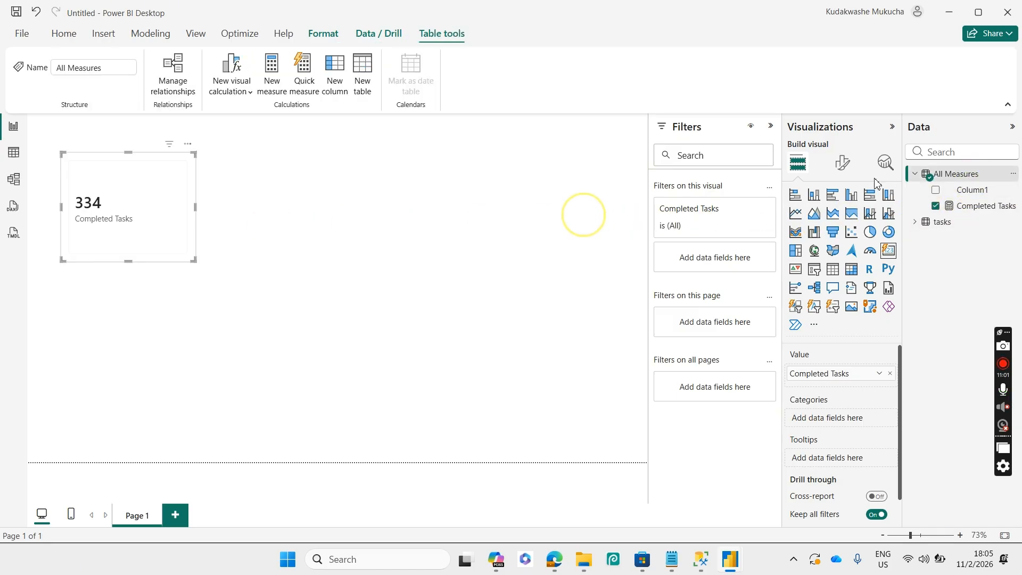
click(584, 216)
click(958, 182)
right_click(958, 182)
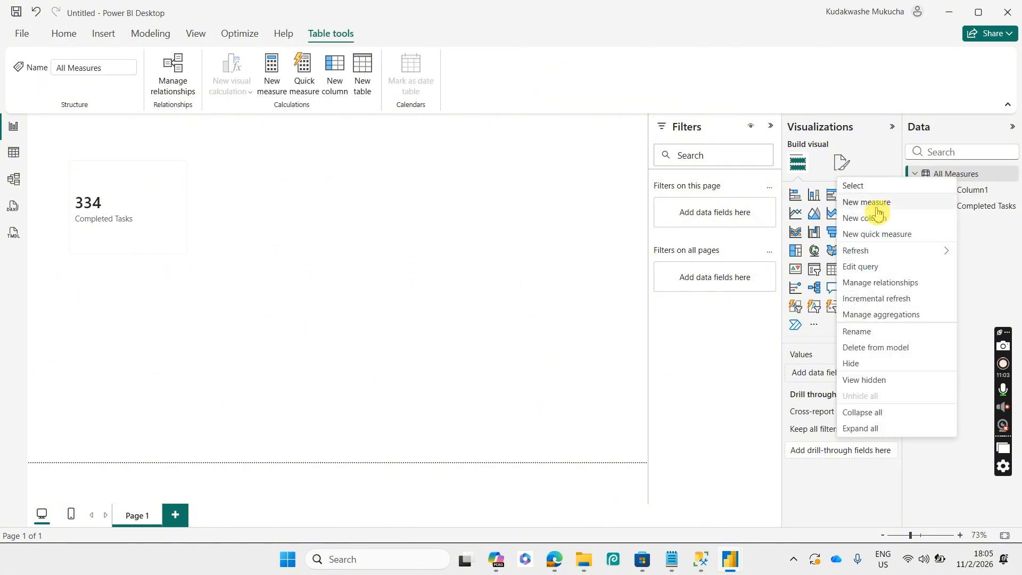
click(737, 210)
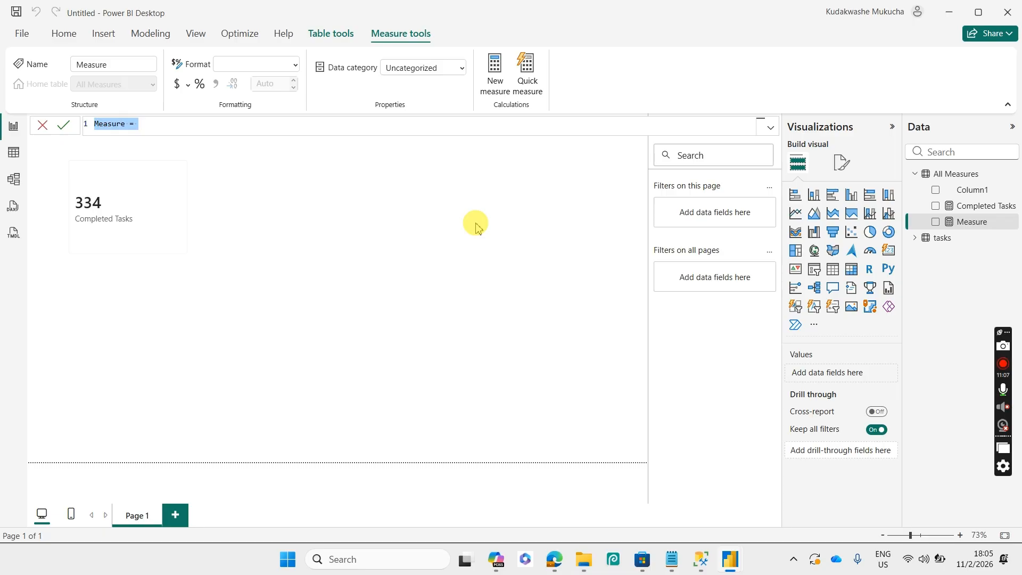
text(In P)
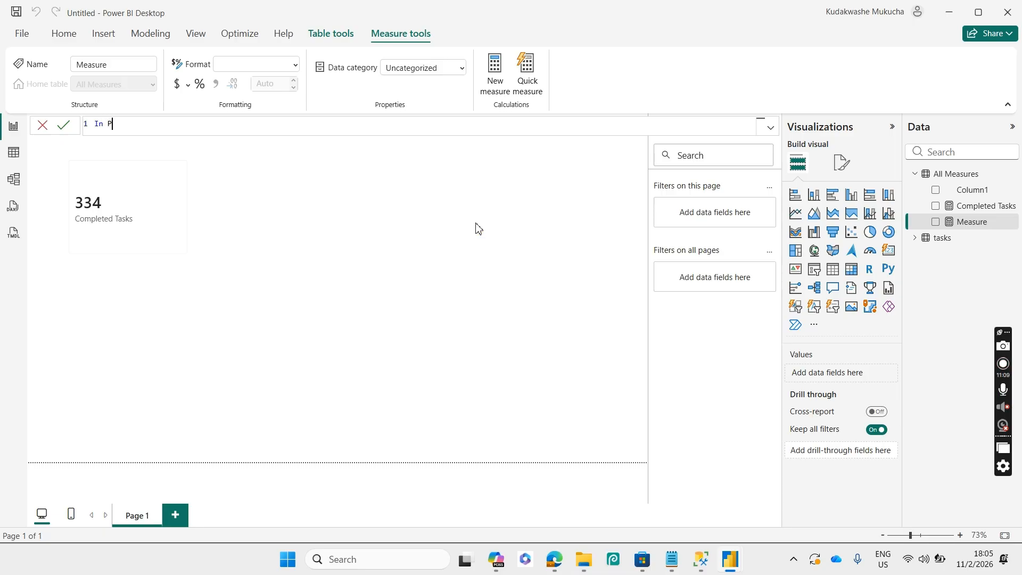
text(rogress Tasks = CA)
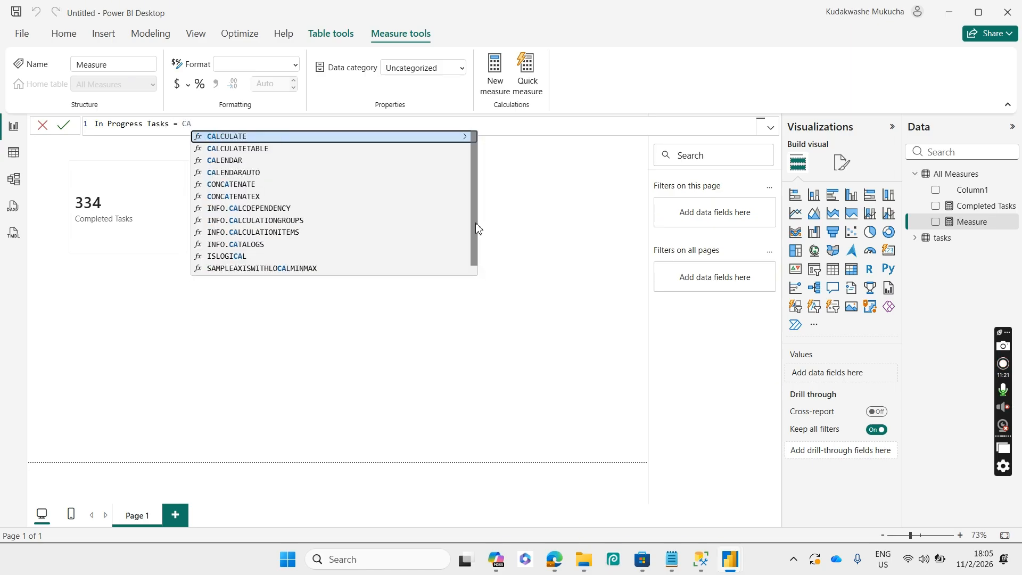
key(Tab)
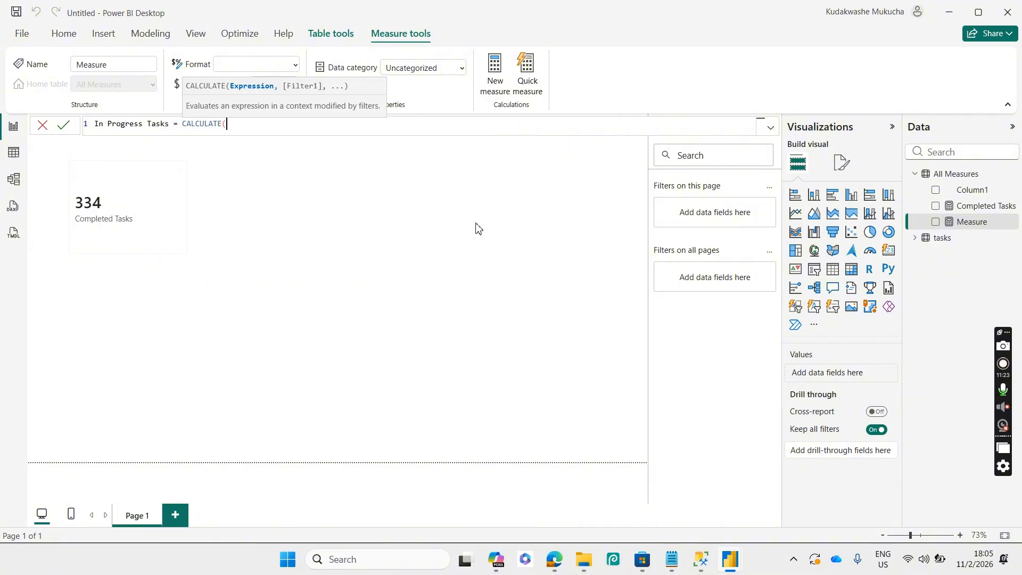
text())
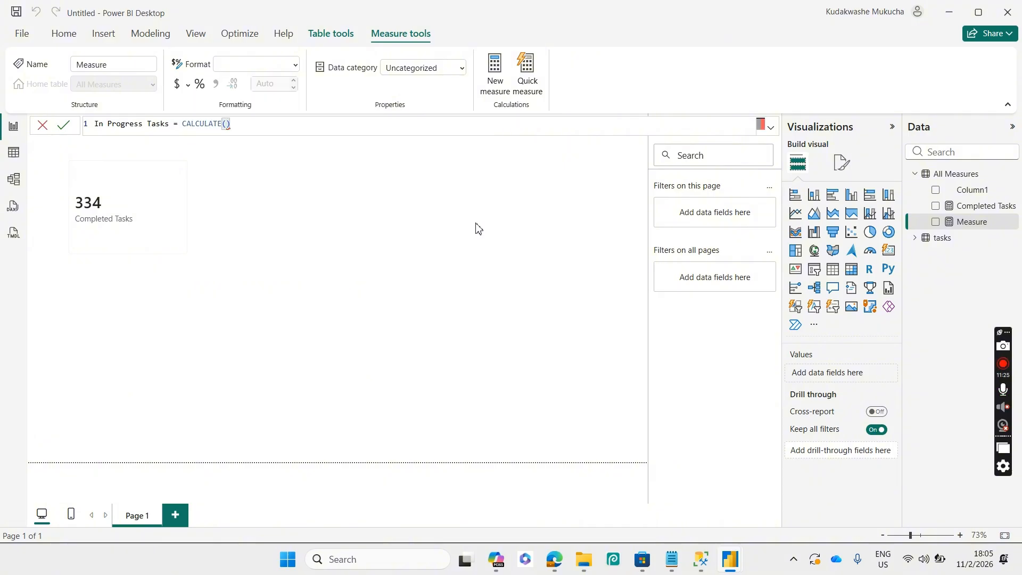
key(Left)
key(shift+Return)
key(shift+Return)
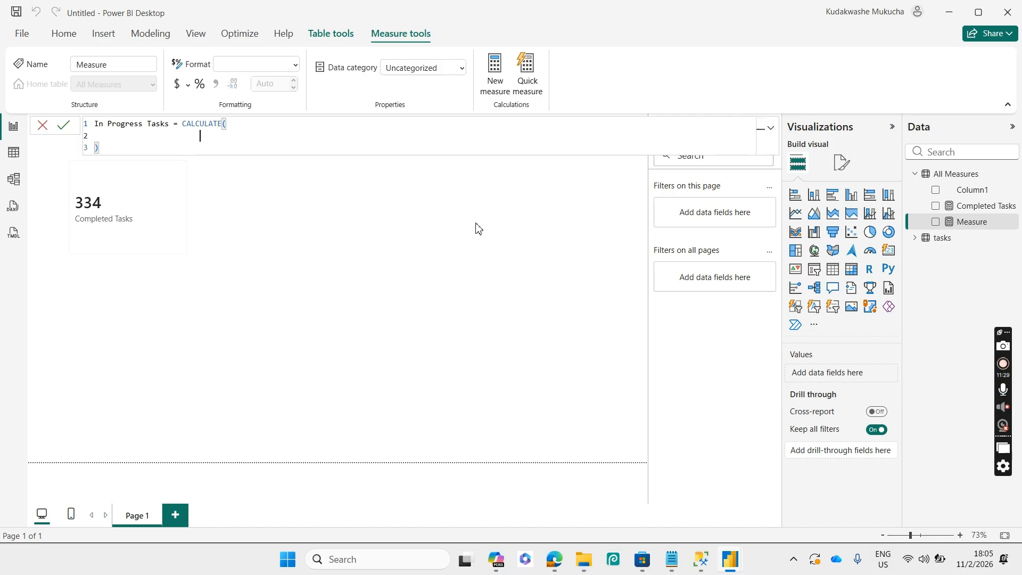
- Enter COUNTROWS(tasks) as the expression inside the CALCULATE function of the In Progress Tasks measure
key(Tab)
key(Tab)
key(Tab)
key(Tab)
key(Tab)
key(Tab)
text(countr)
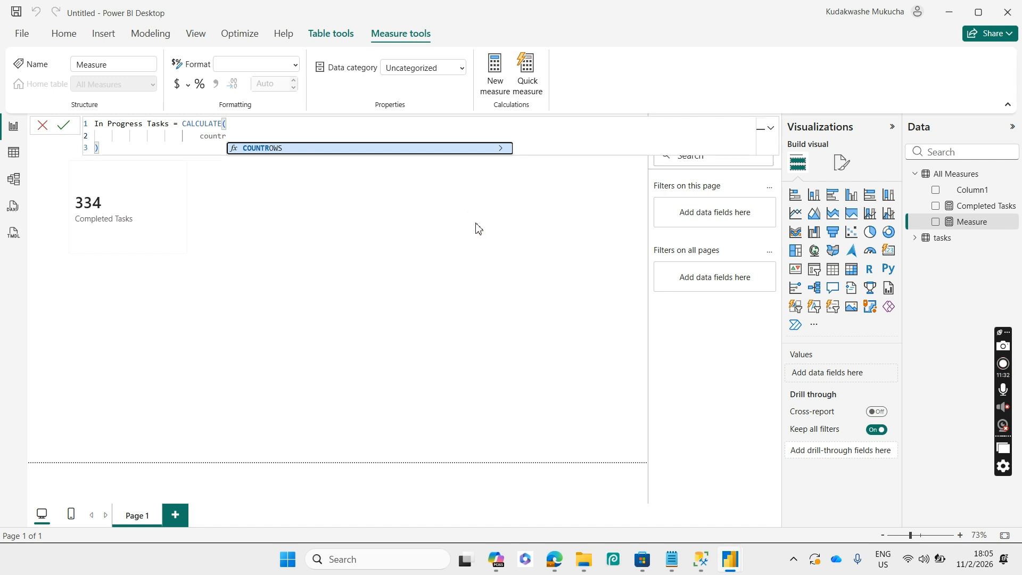
key(Tab)
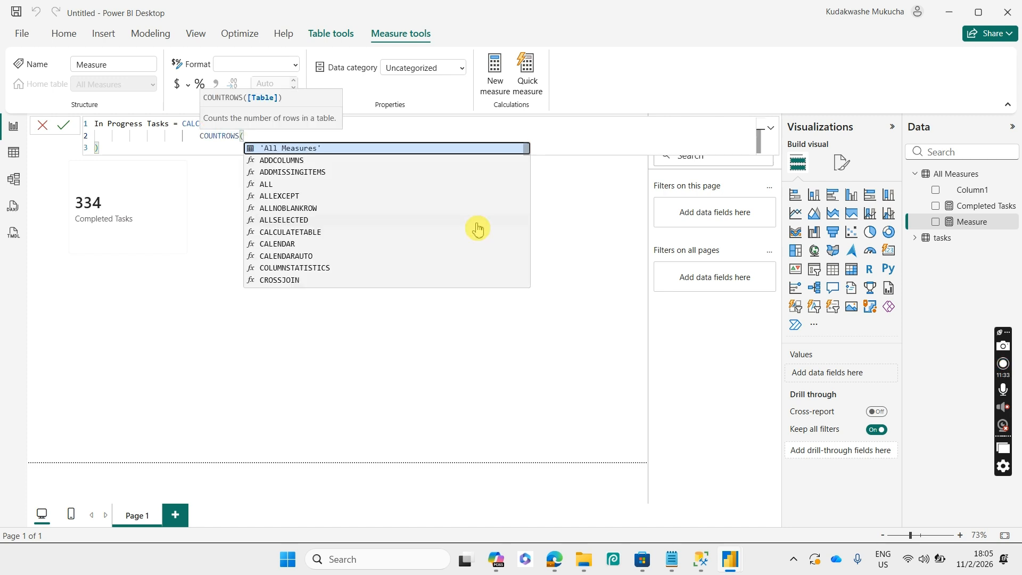
text(tas)
key(Tab)
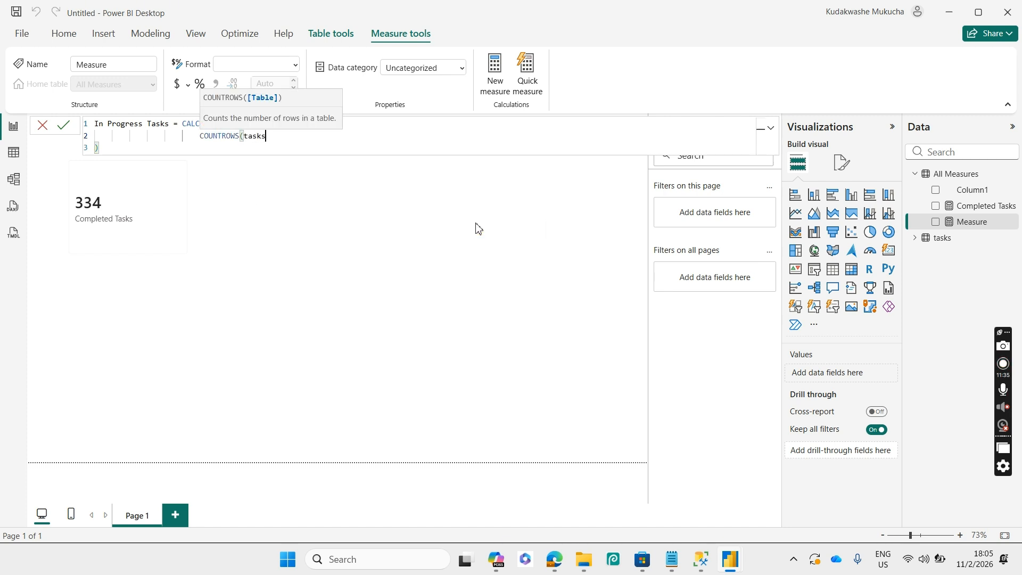
text(),)
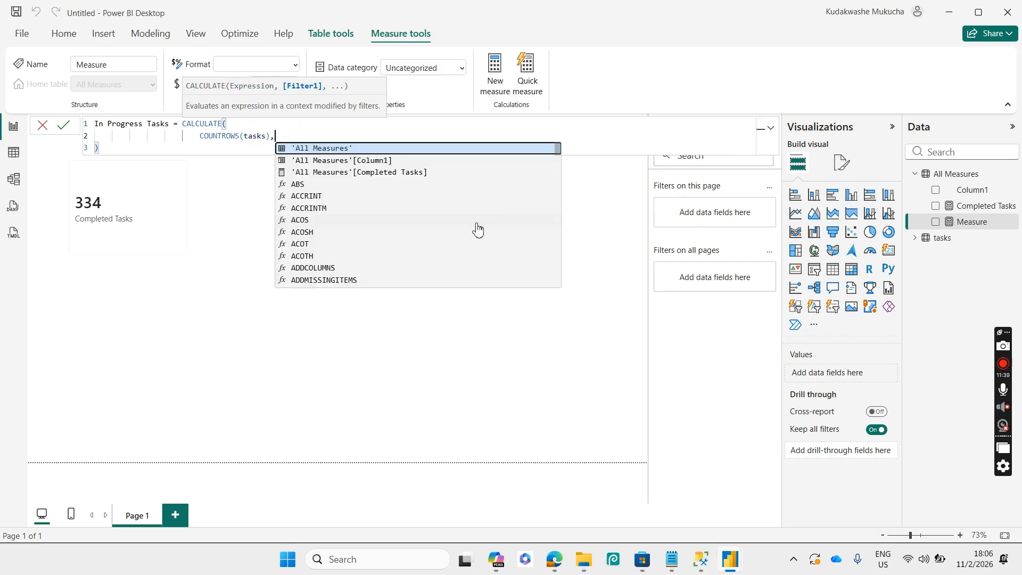
- Add the filter tasks[Status] = "In Progress" on its own line, commit the In Progress Tasks measure and close the formula editor
key(shift+Return)
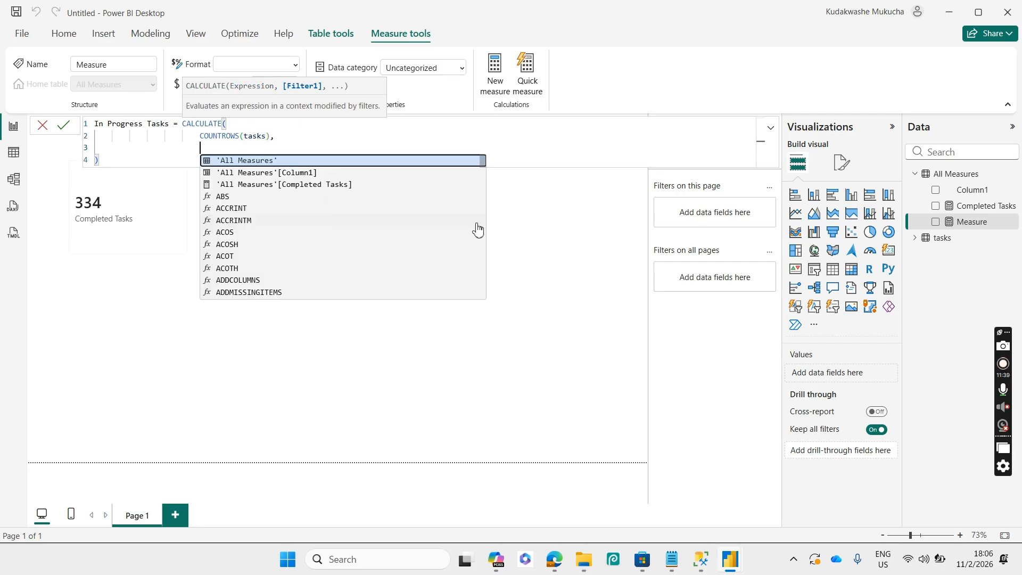
text(statu)
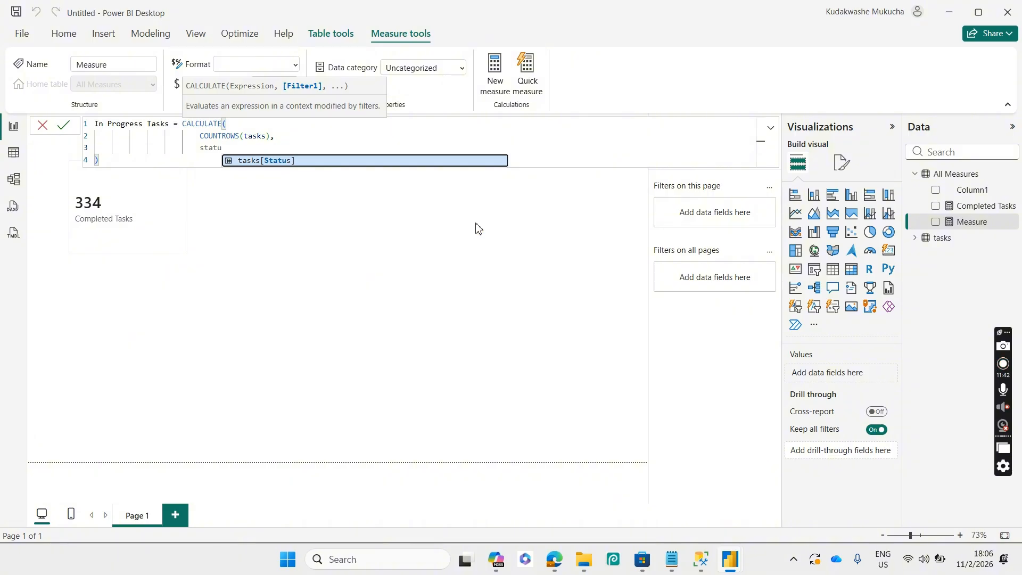
key(Tab)
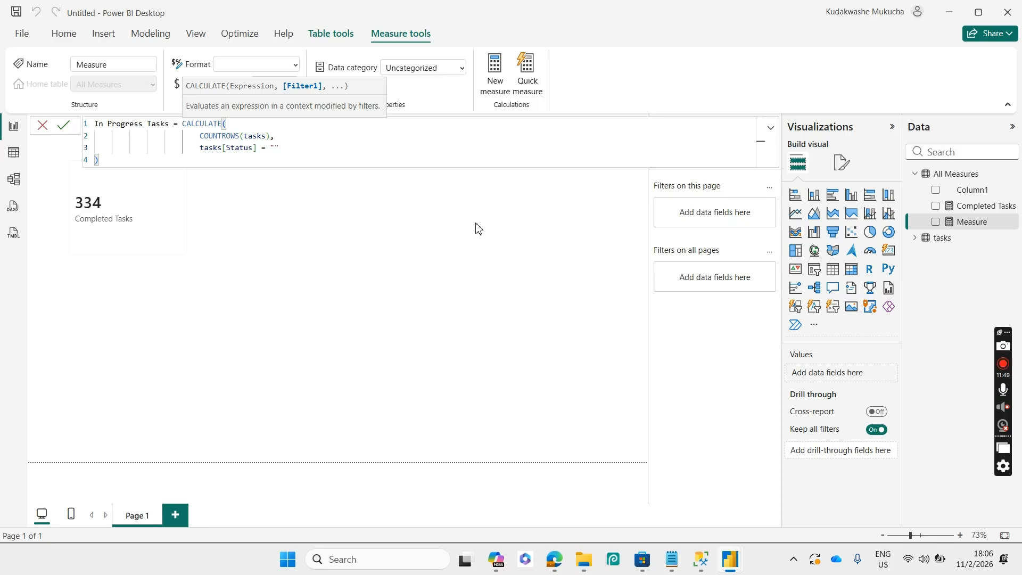
text(= "In Progress)
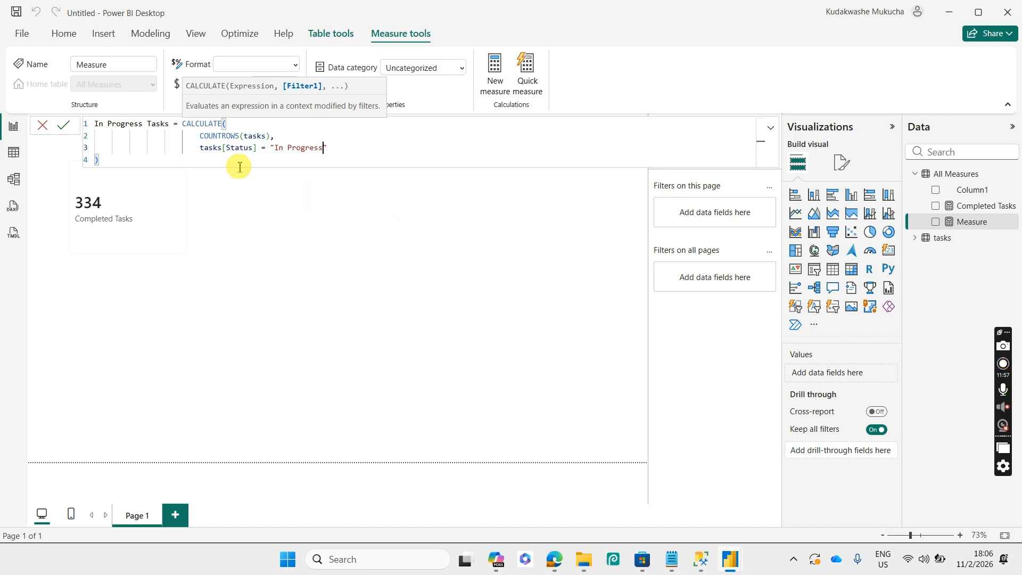
click(63, 125)
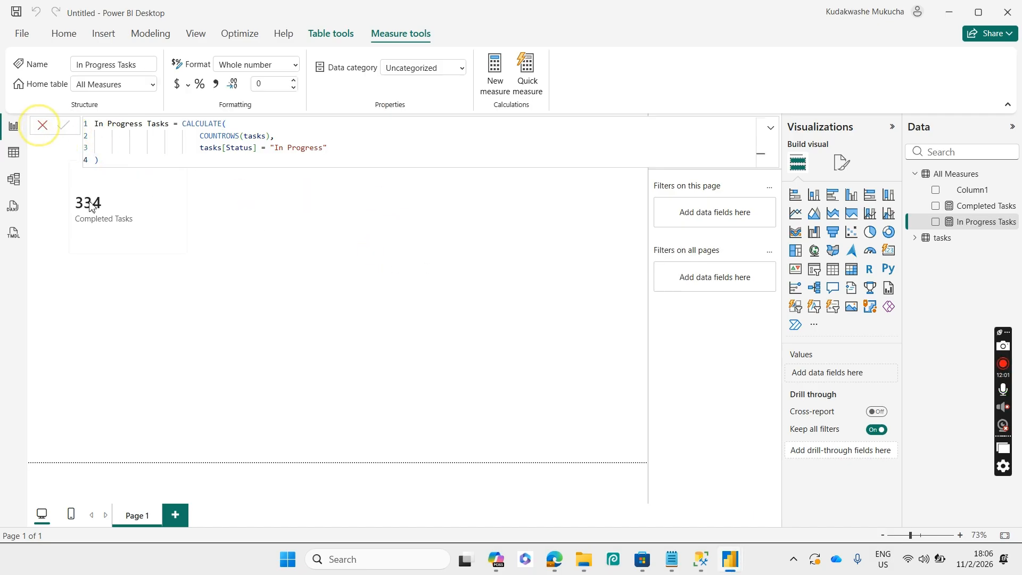
click(42, 126)
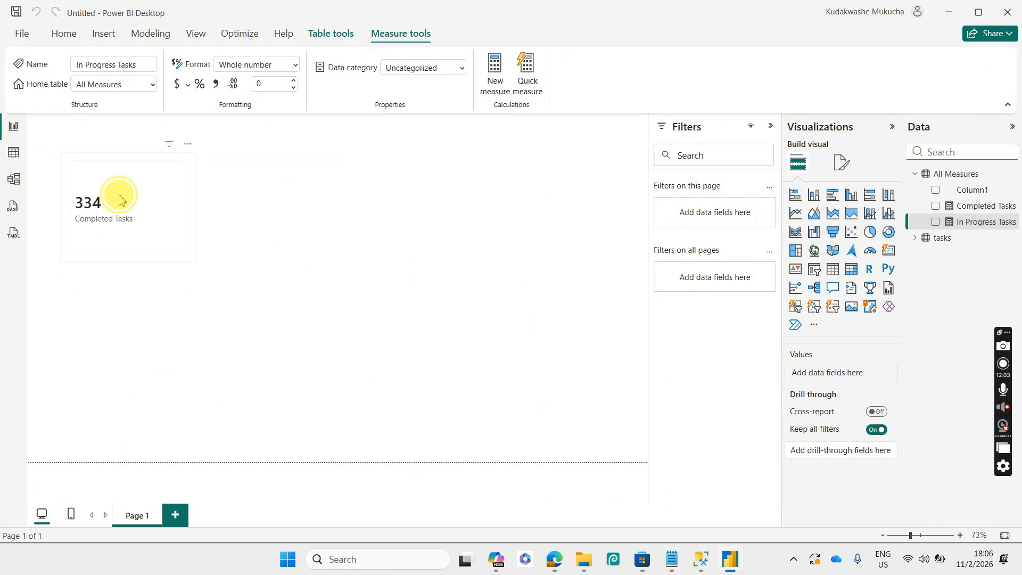
- Add the In Progress Tasks measure to the Completed Tasks card and widen the card so both labels fit
click(166, 206)
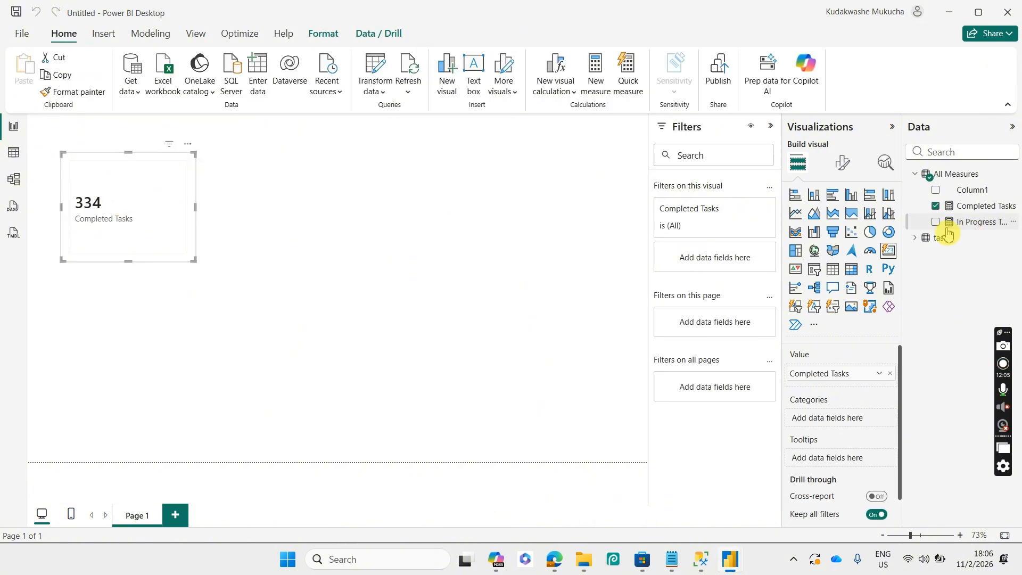
click(940, 226)
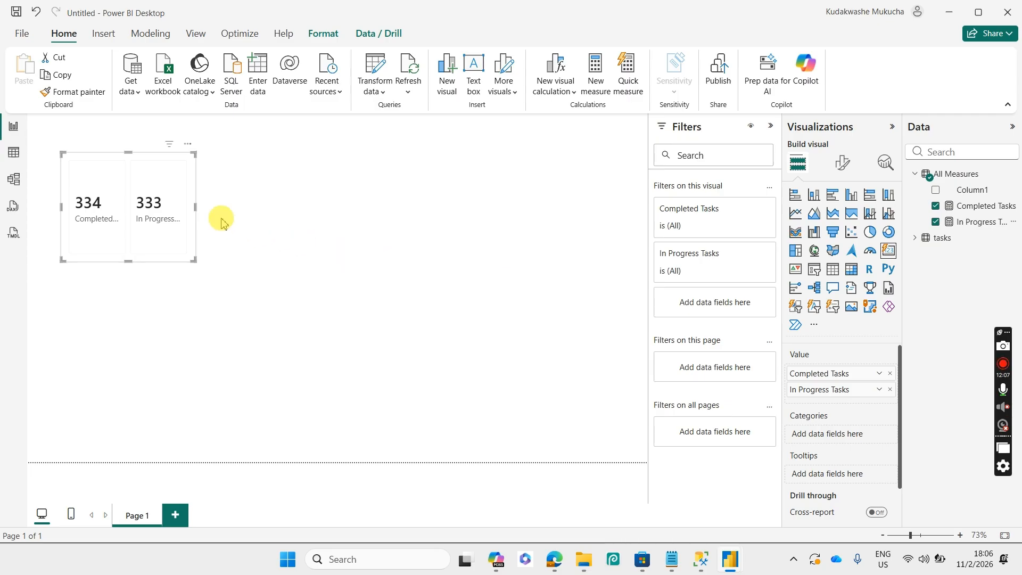
drag(195, 207, 241, 207)
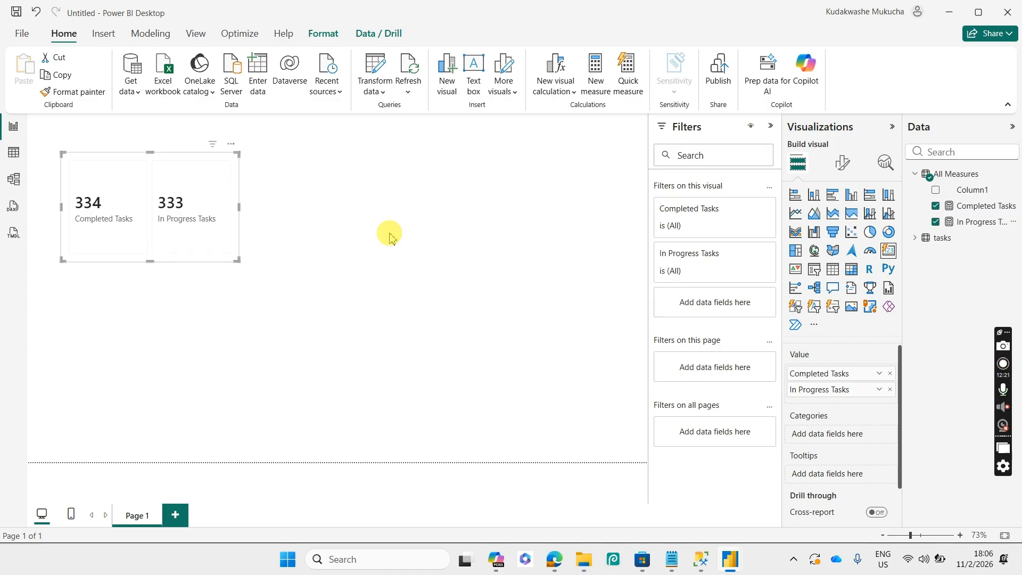
- Start another measure in All Measures as Not Started = CALCULATE( ), leaving an empty line between the brackets for its arguments
click(956, 176)
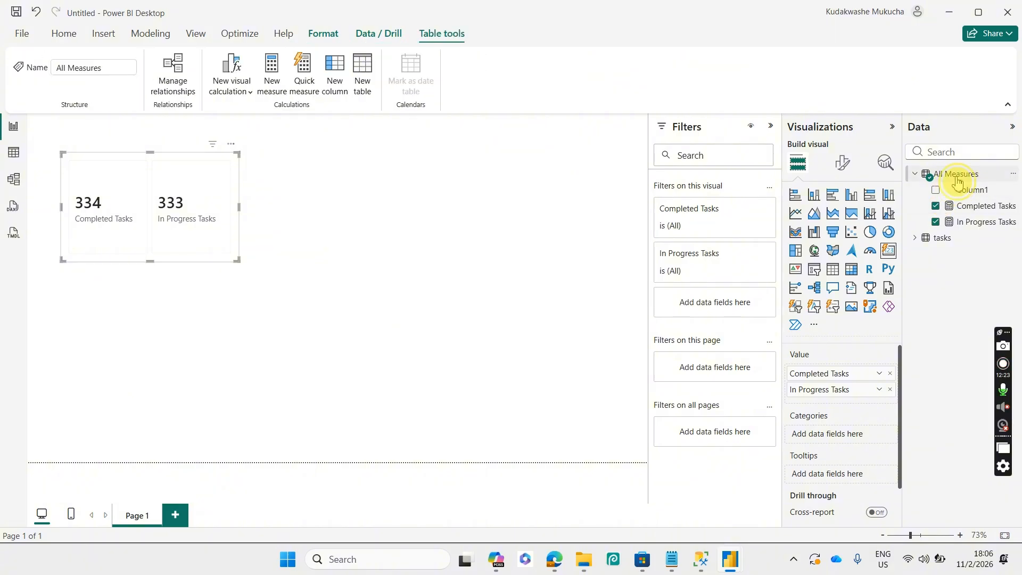
right_click(956, 179)
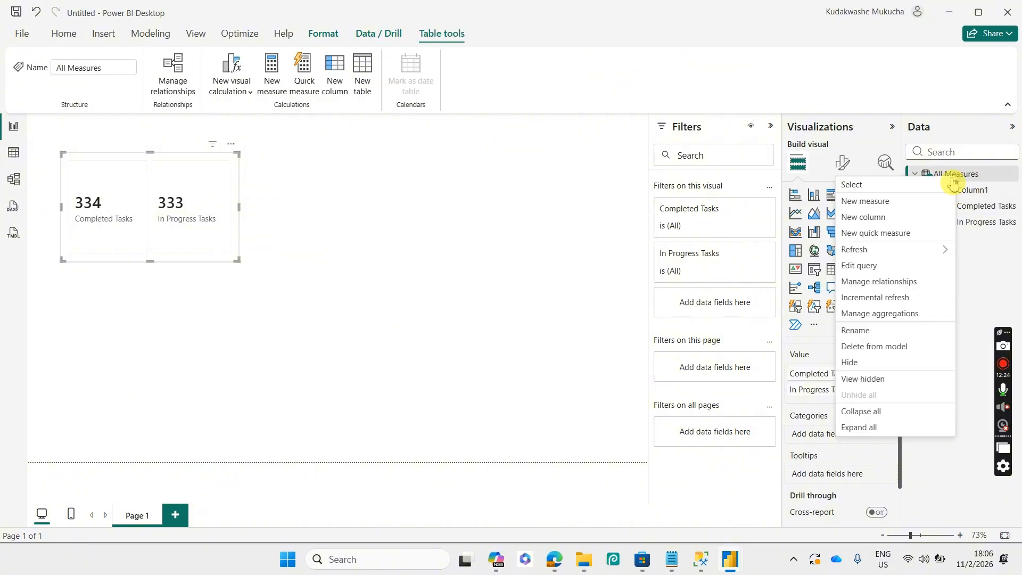
click(899, 203)
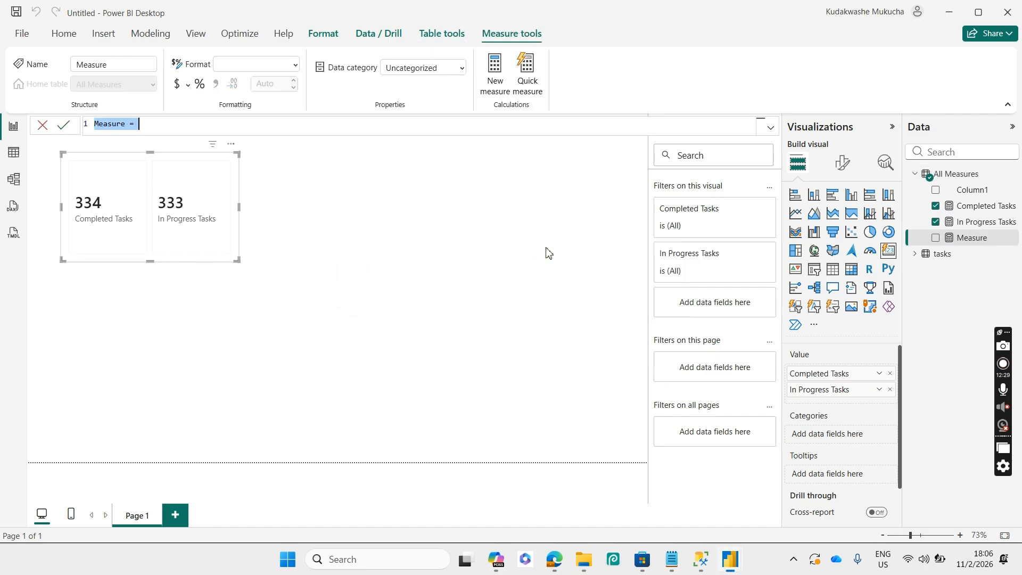
text(No)
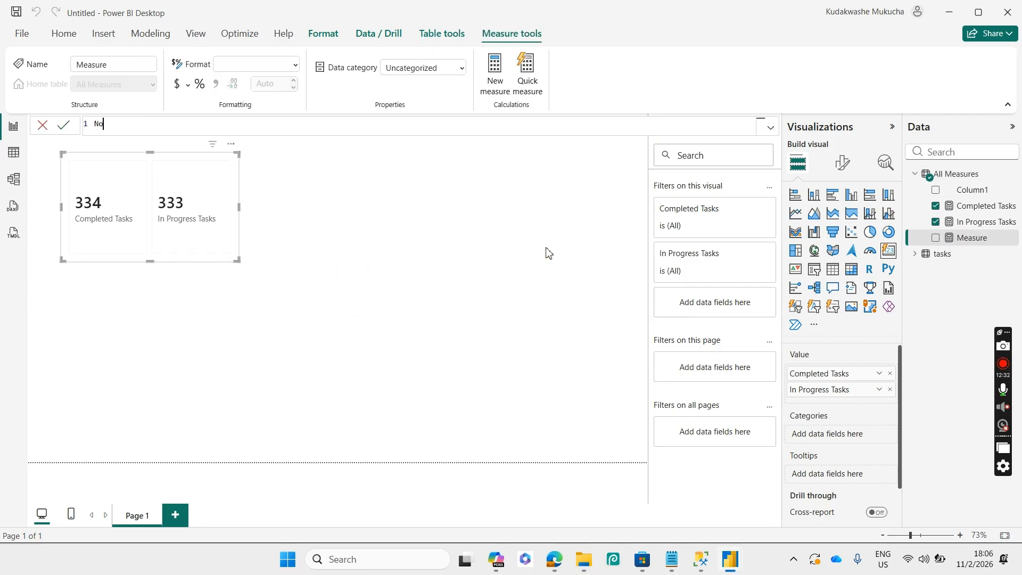
text(t Started = cal)
key(Tab)
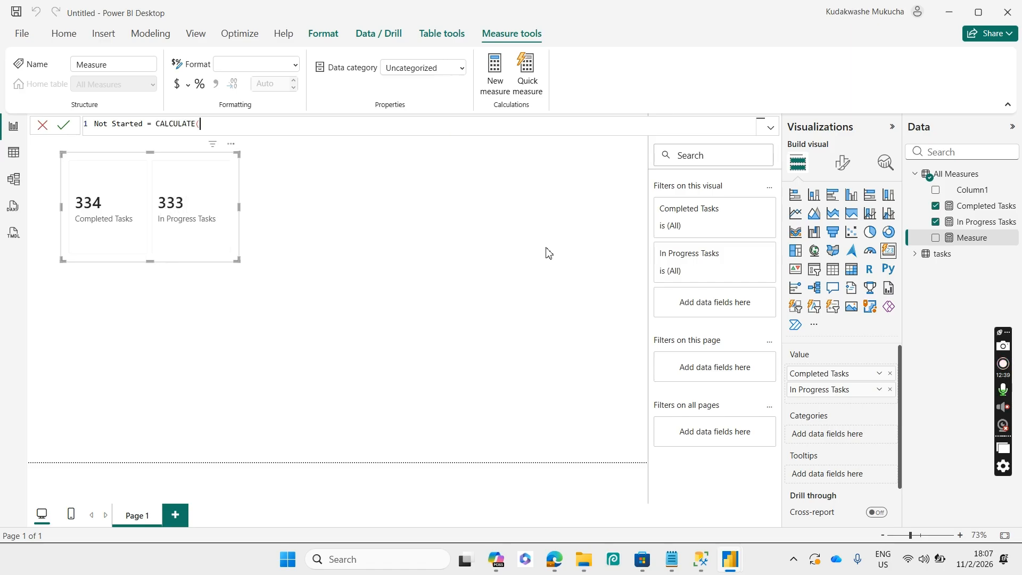
text())
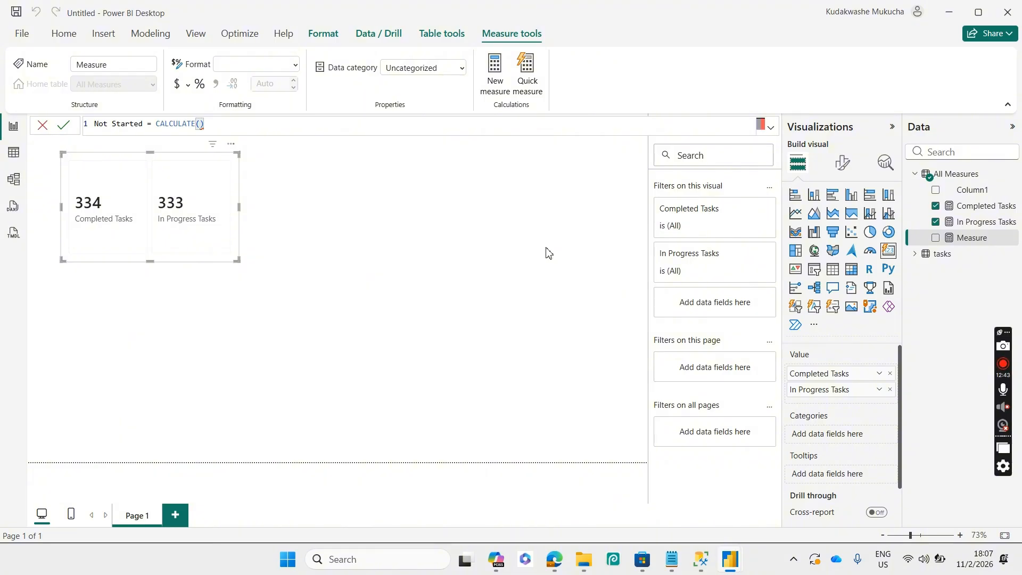
key(shift+Return)
key(shift+Return)
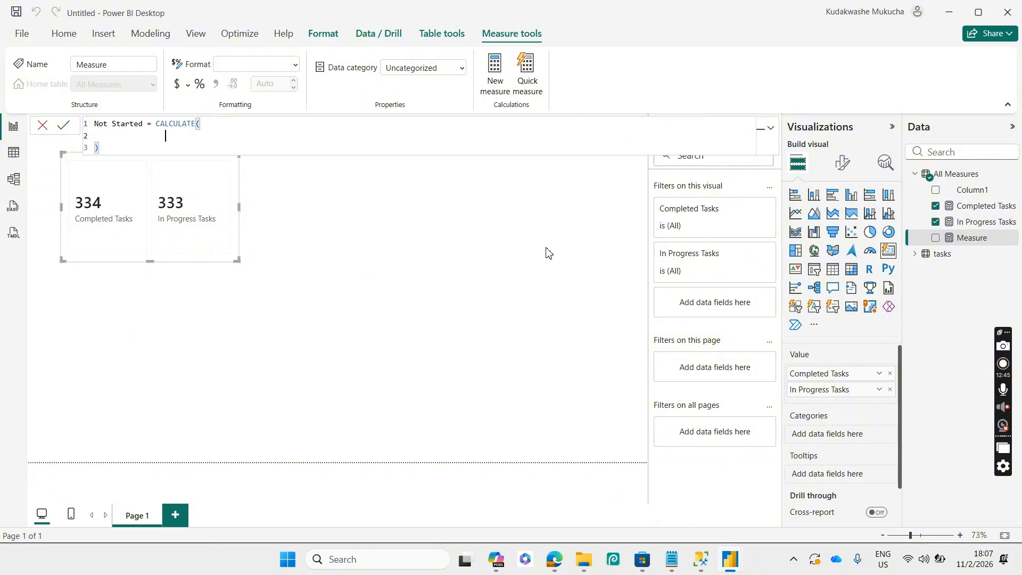
- Enter COUNTROWS(tasks) as the expression inside the CALCULATE function of the Not Started measure
text(c)
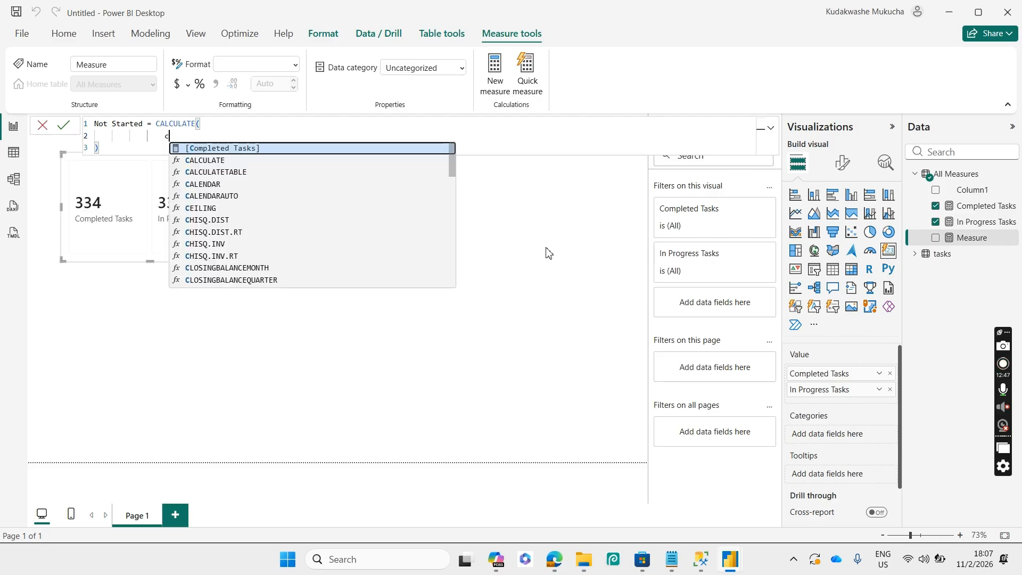
text(ountr)
key(Tab)
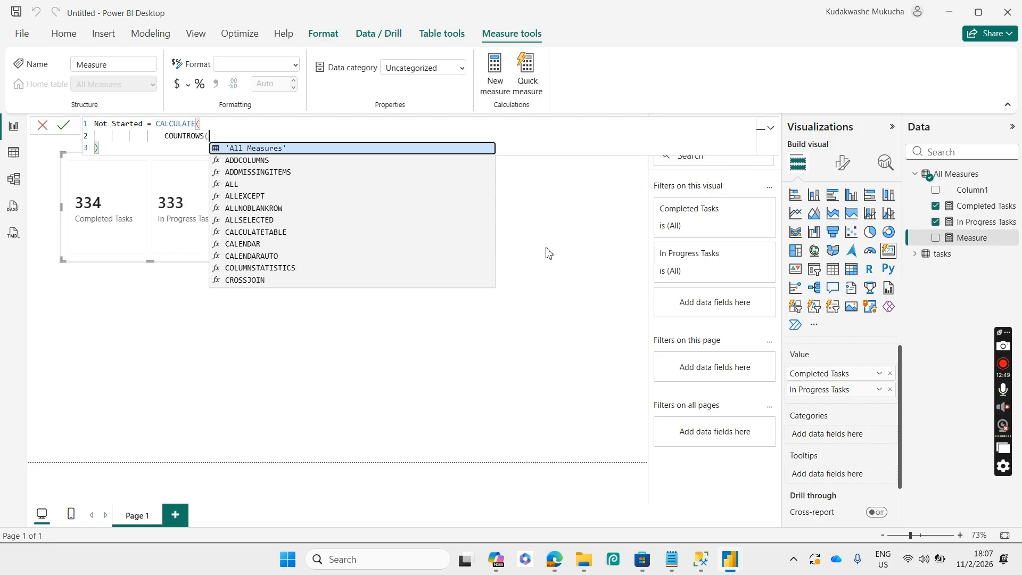
text(tas)
key(Tab)
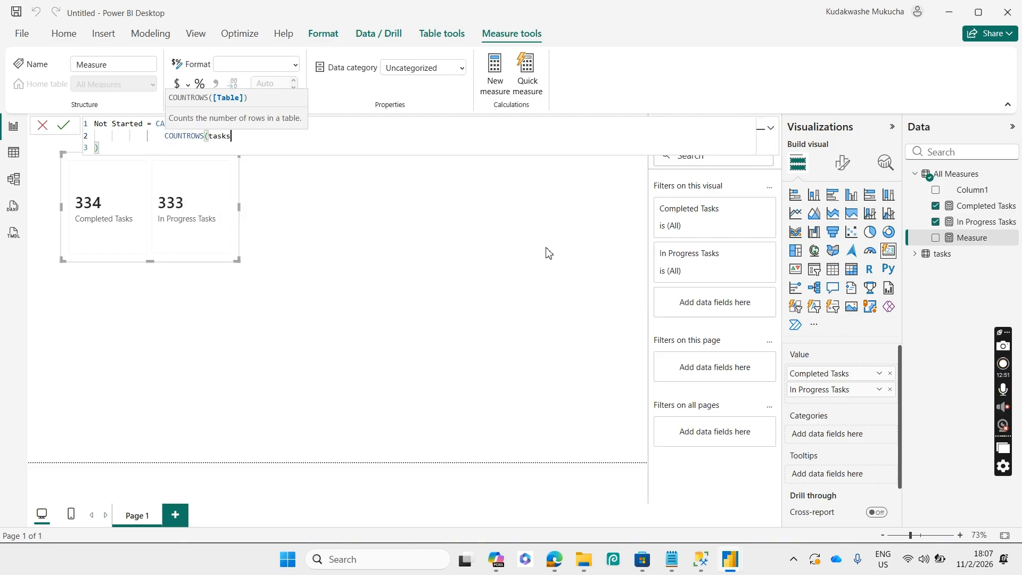
text())
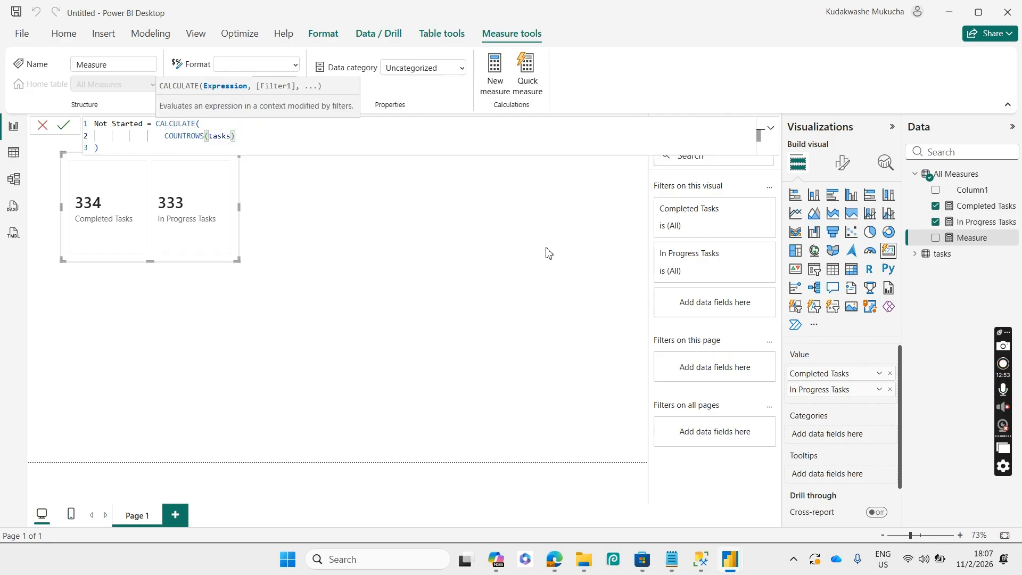
- Add the filter tasks[Status] = "Not Started" on its own line, commit the Not Started measure and close the formula editor
text(,)
key(shift+Return)
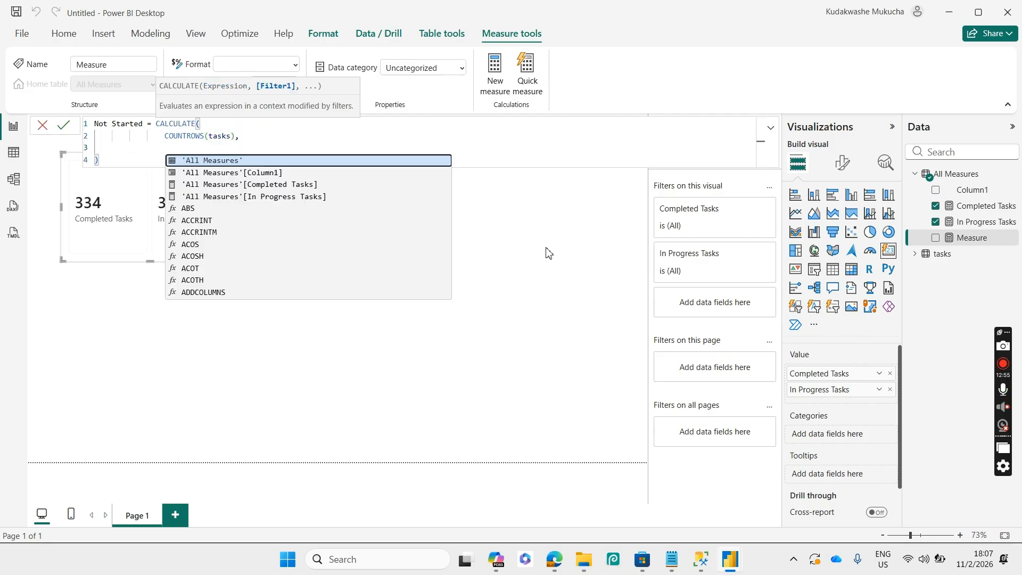
text(stat)
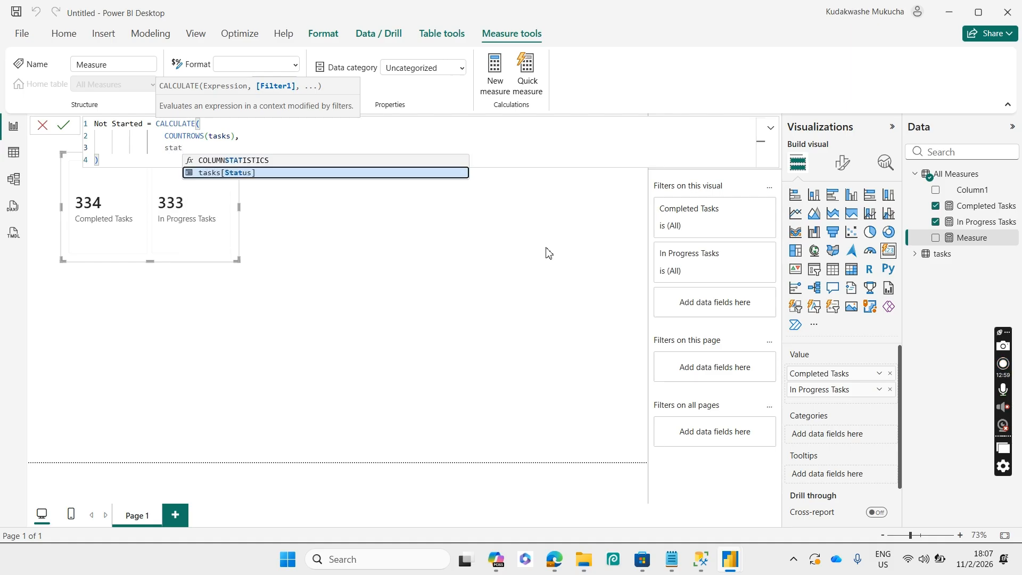
key(Tab)
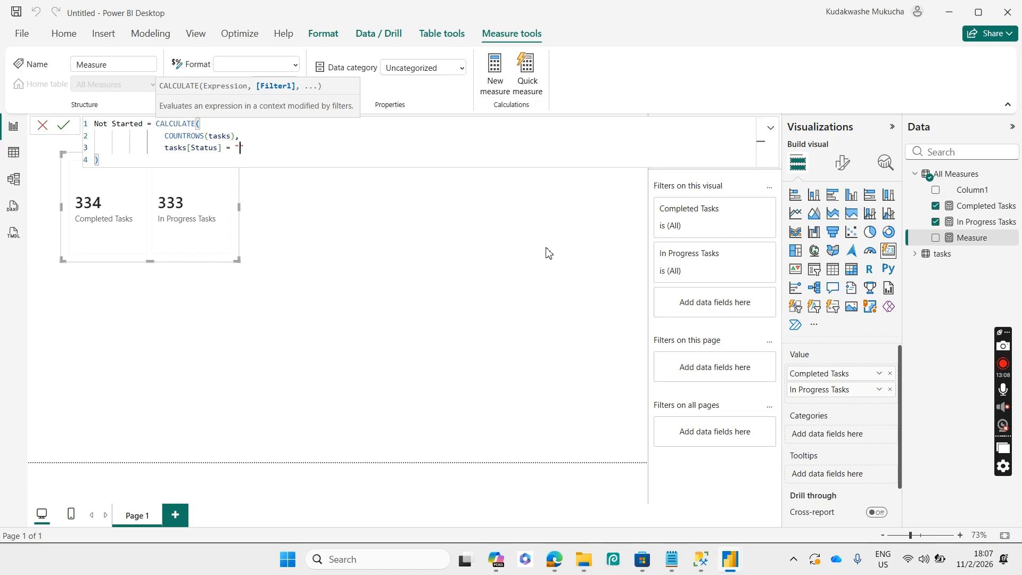
text(t Started)
key(Return)
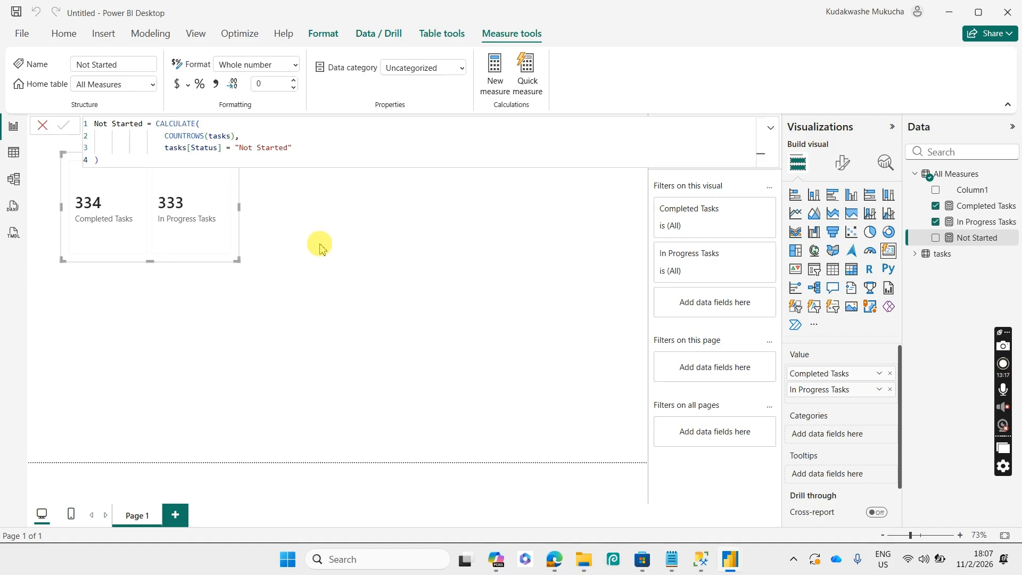
click(43, 125)
- Add a second card visual showing the Not Started measure, place it just below the first card and reduce its height
click(331, 239)
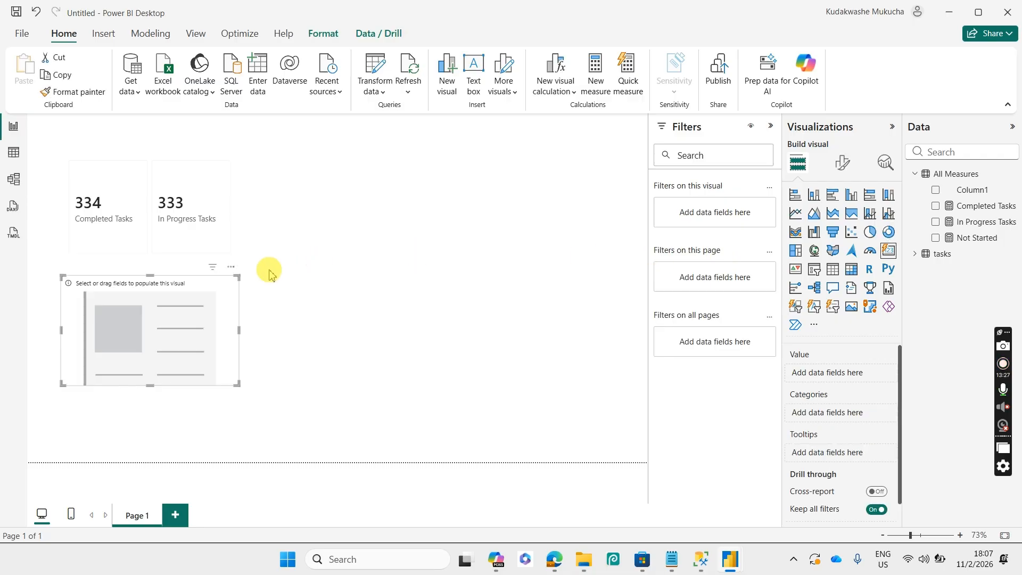
drag(161, 302, 154, 280)
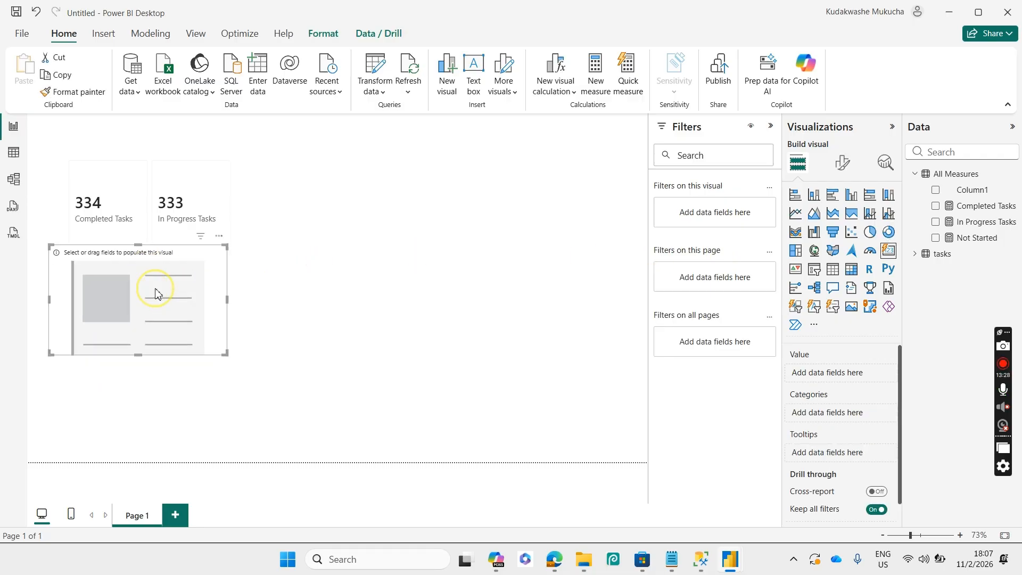
click(936, 238)
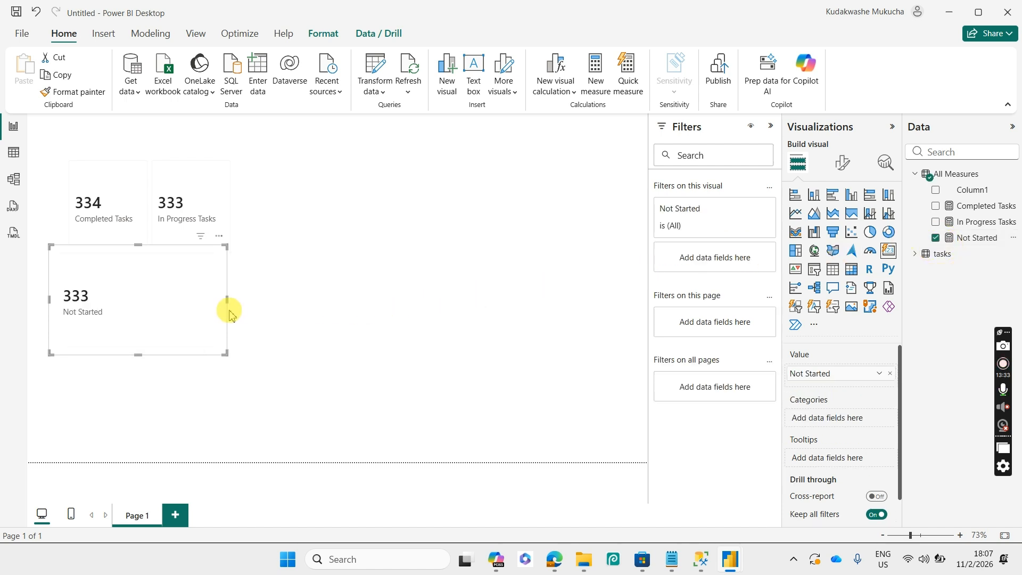
click(142, 337)
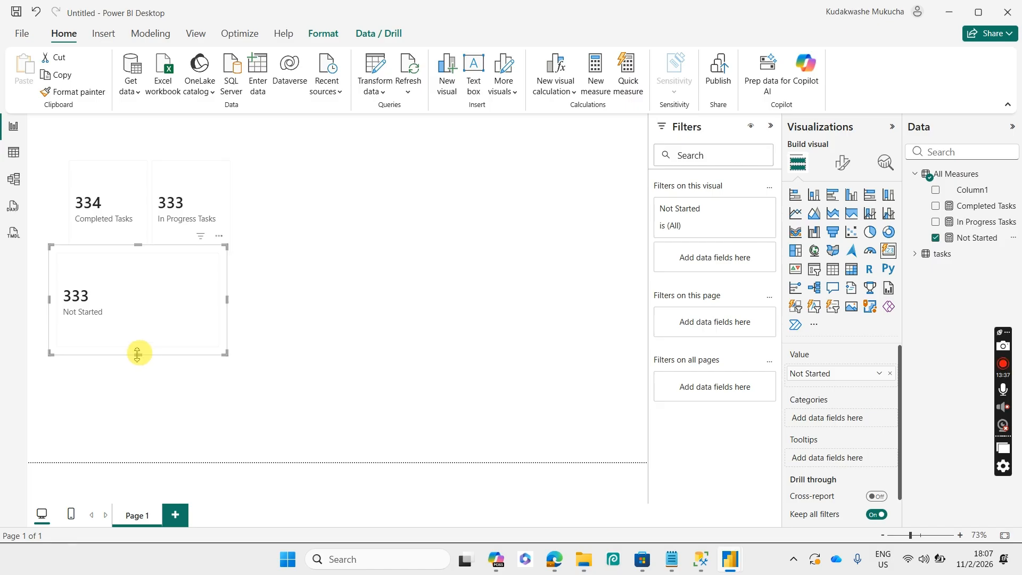
drag(136, 352, 137, 328)
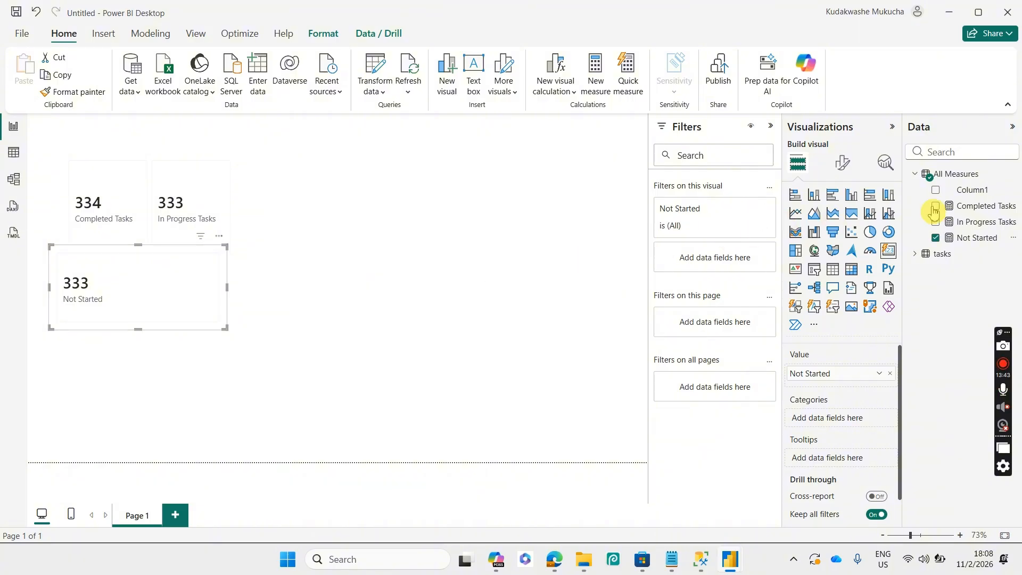
- Start another measure in All Measures as Overdue Tasks = CALCULATE( ), leaving an empty line between the brackets for its arguments
click(956, 176)
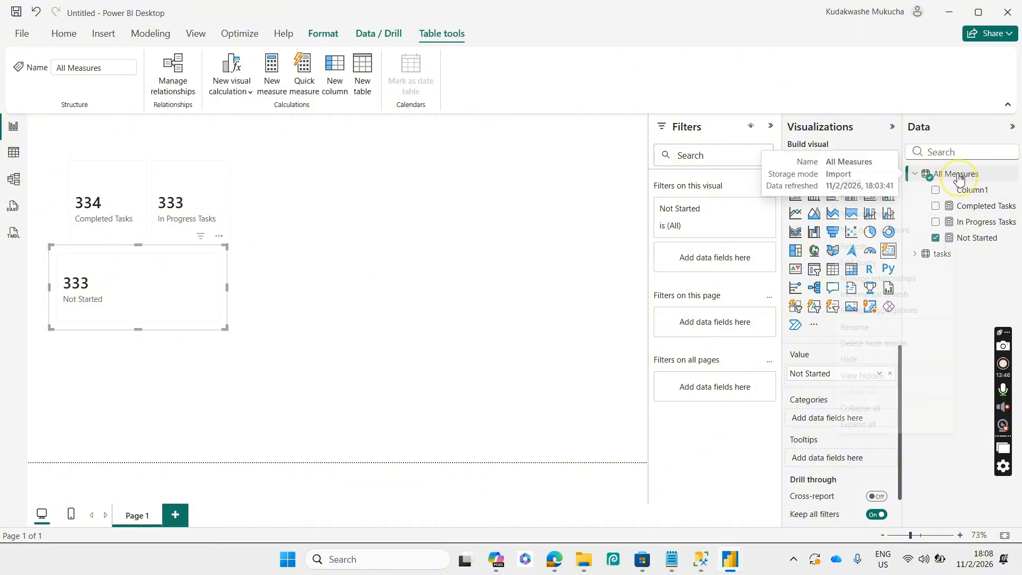
right_click(958, 177)
click(890, 195)
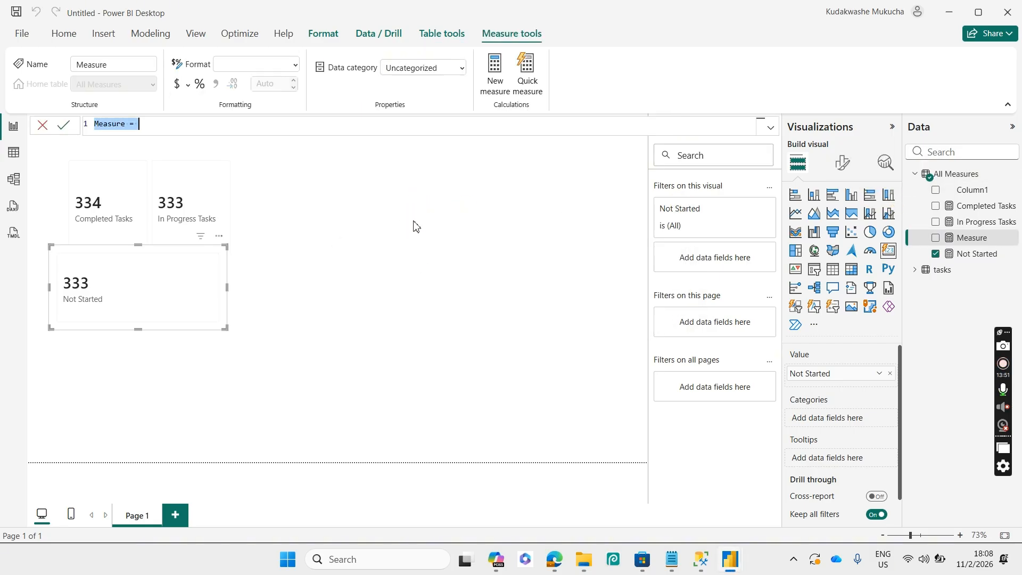
text(Overdue Tasks)
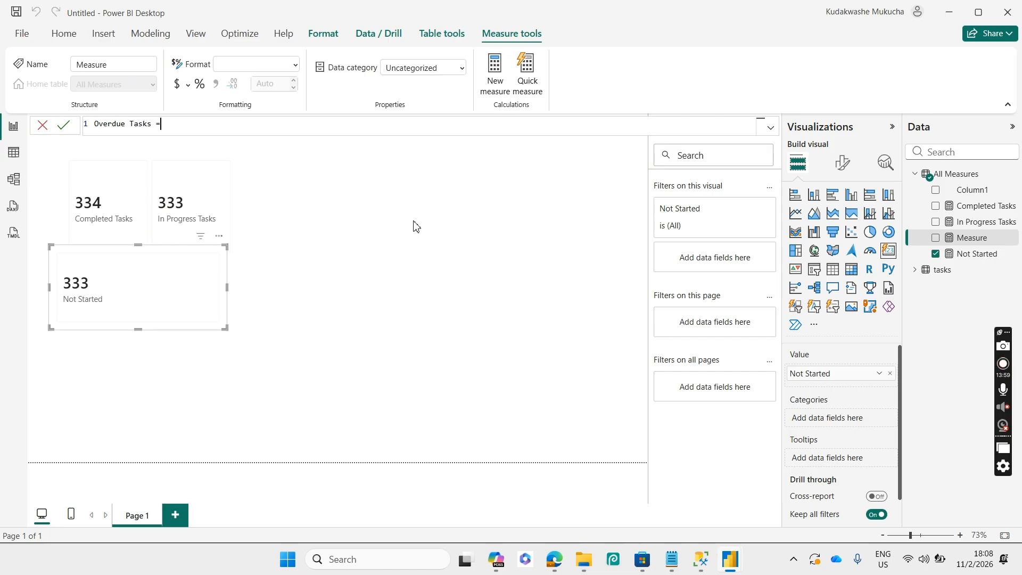
text(CALCULATE()
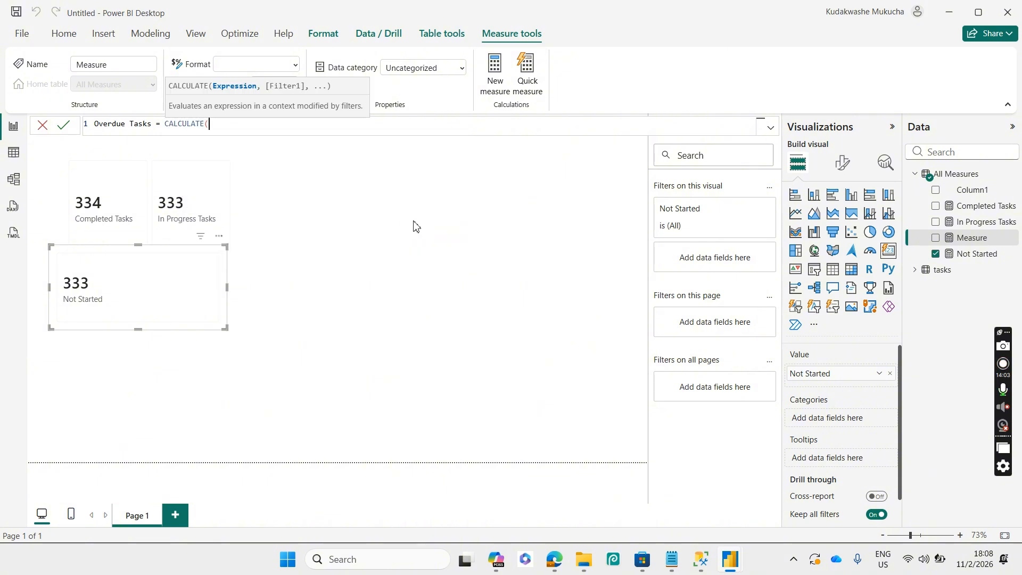
text())
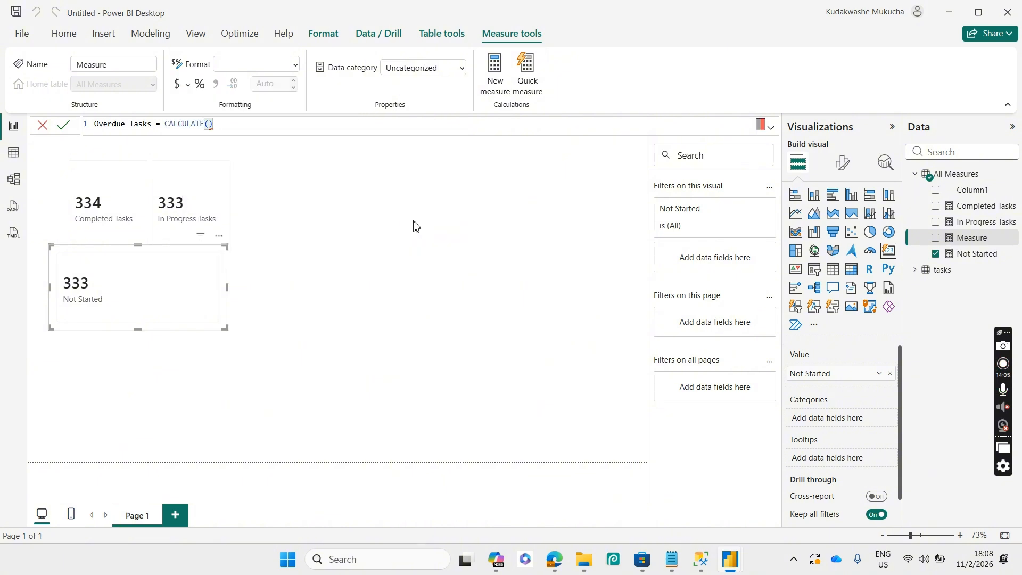
key(shift+Return)
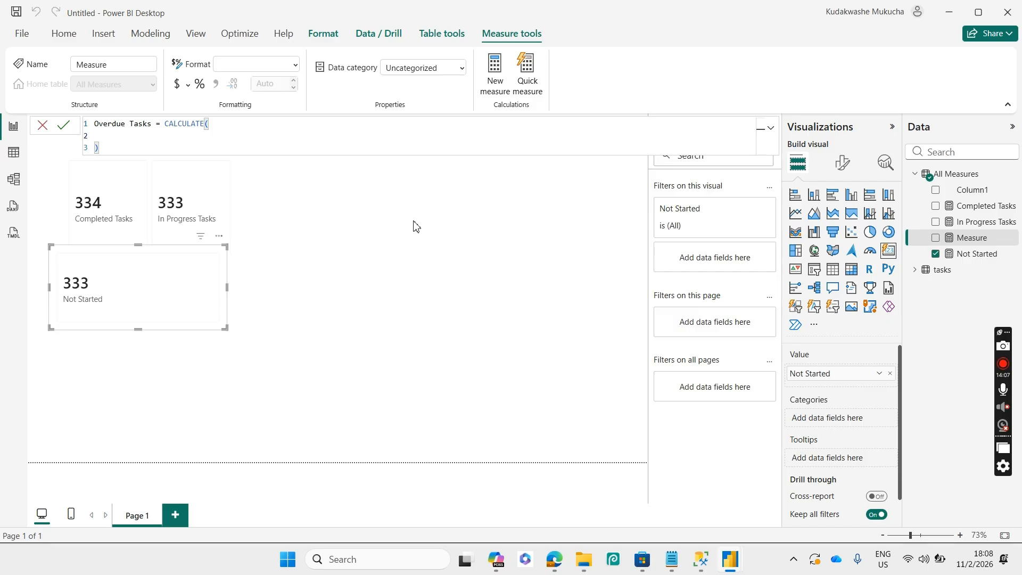
- Enter COUNTROWS(tasks) as the expression inside the CALCULATE function of the Overdue Tasks measure
text(countr)
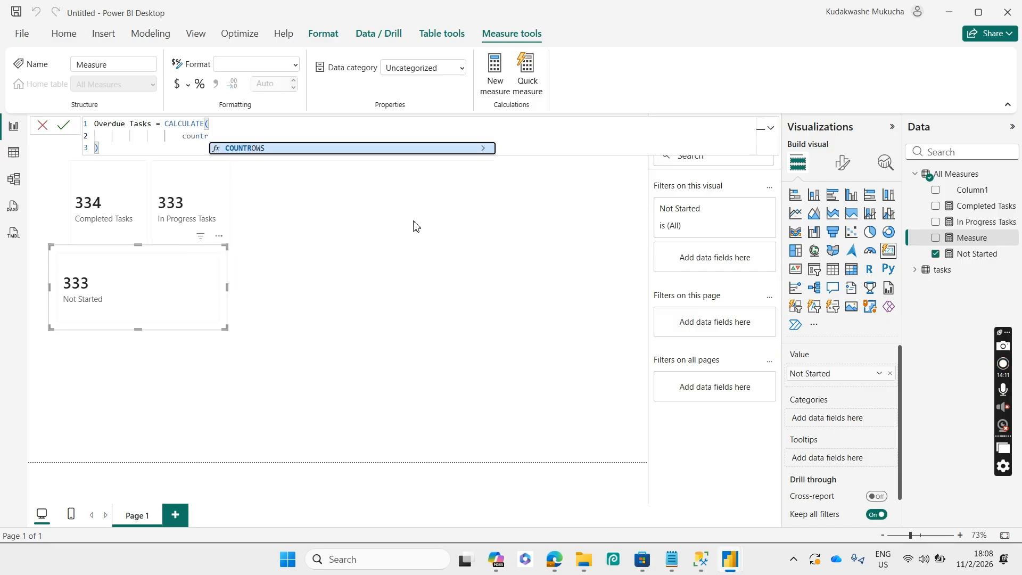
key(Tab)
text(tas)
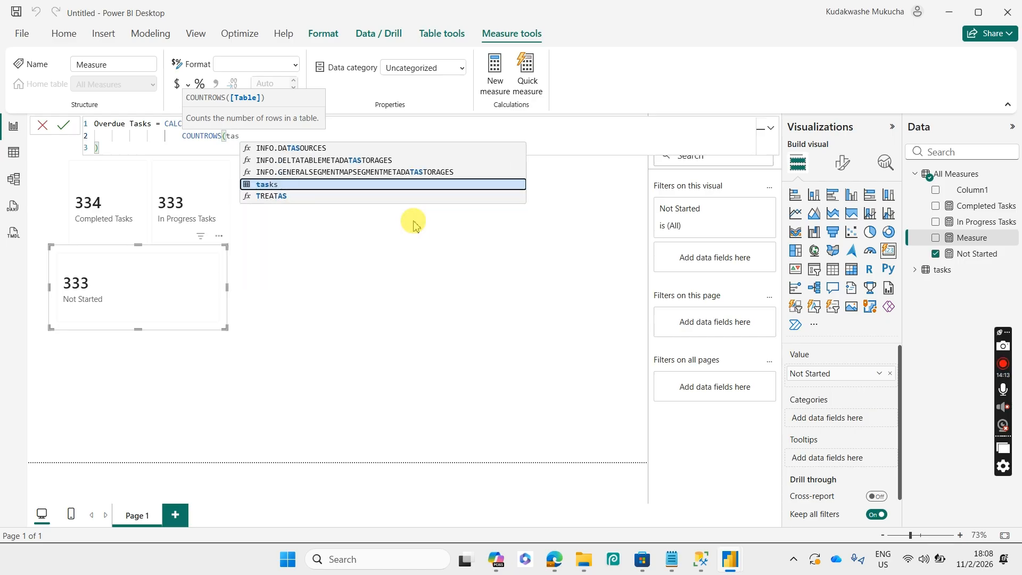
key(Tab)
text())
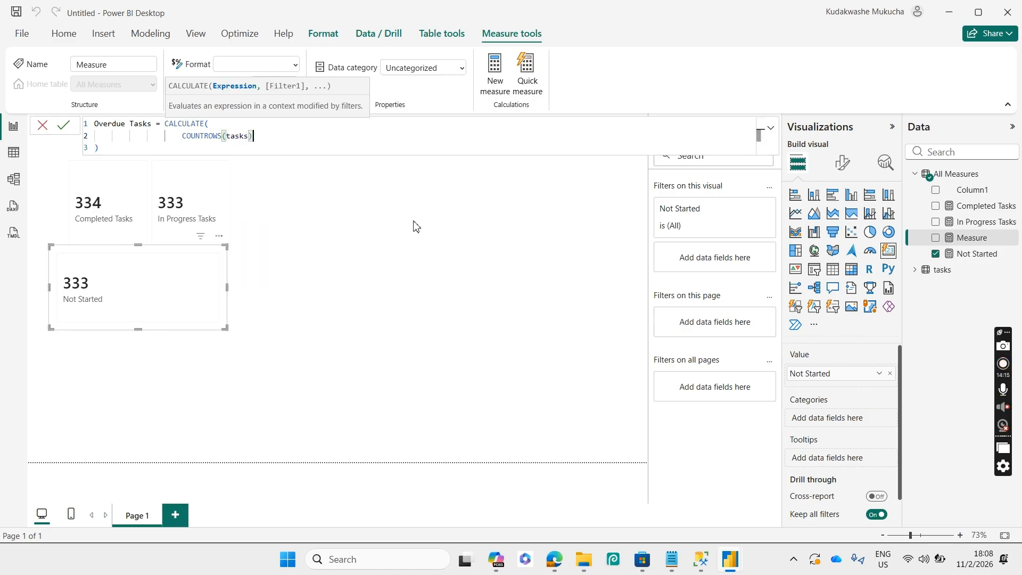
- Add the filter tasks[Overdue] = "Yes" on its own line, commit the Overdue Tasks measure and close the formula editor
text(,)
key(shift+Return)
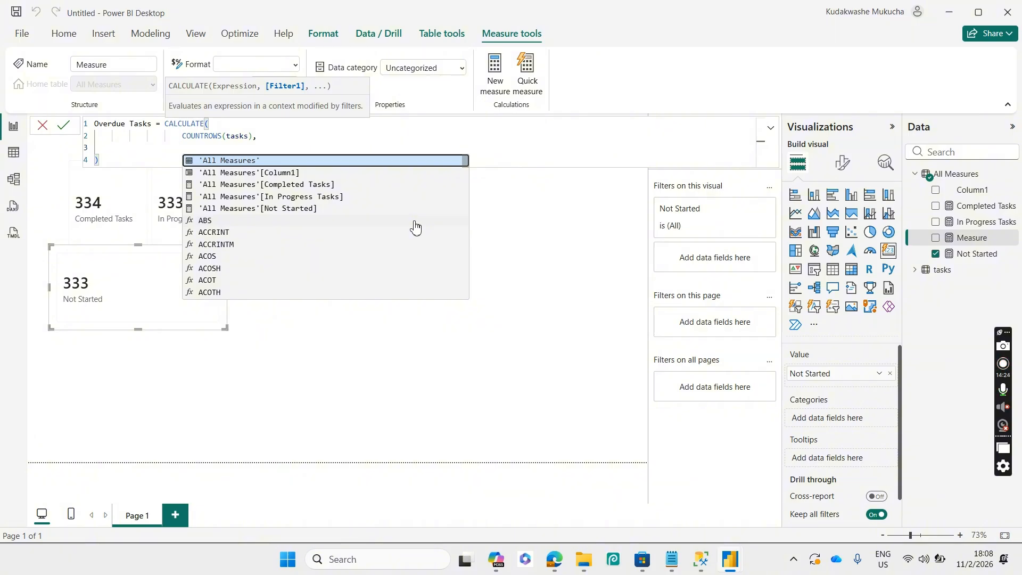
text(over)
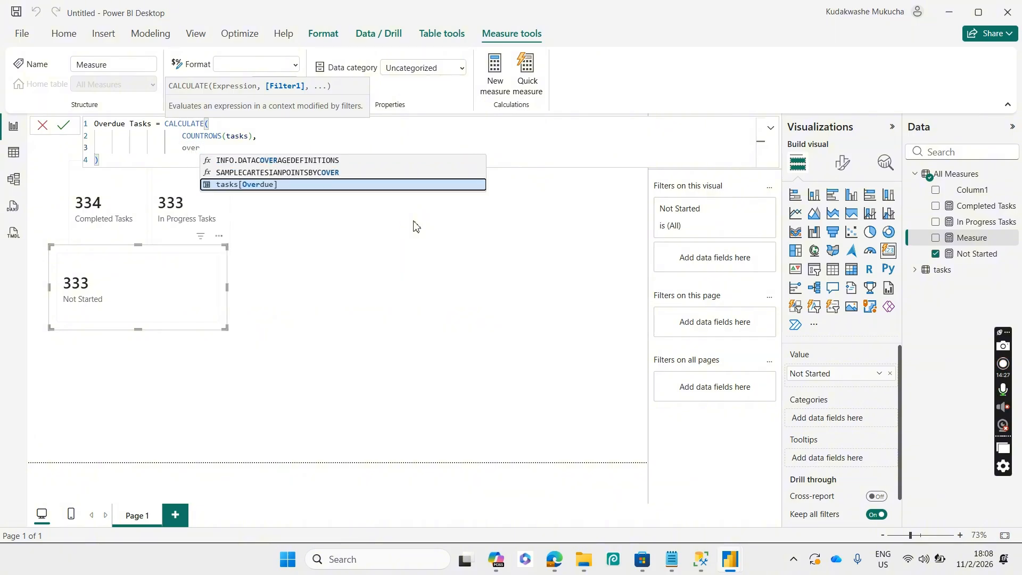
key(Tab)
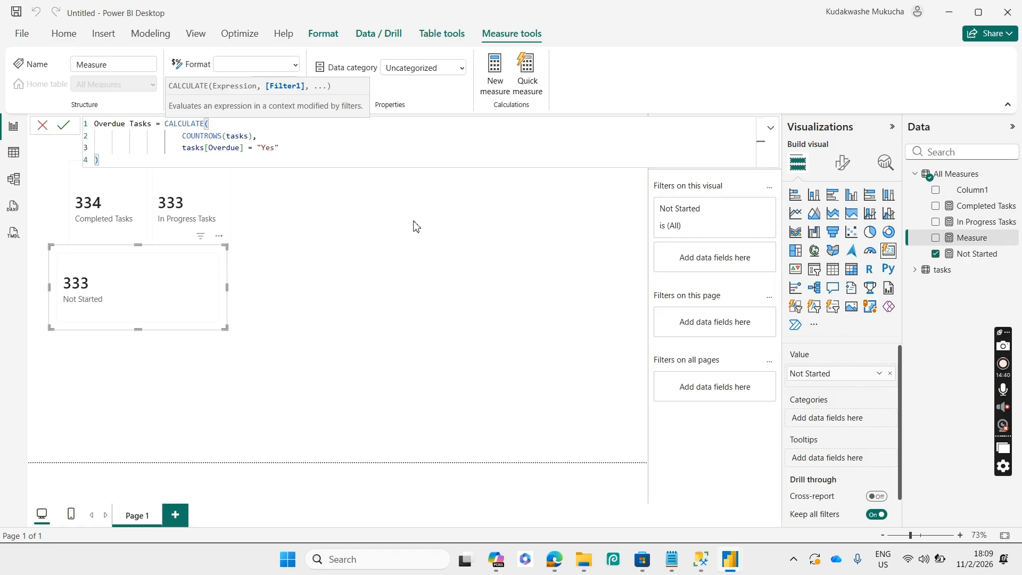
click(64, 125)
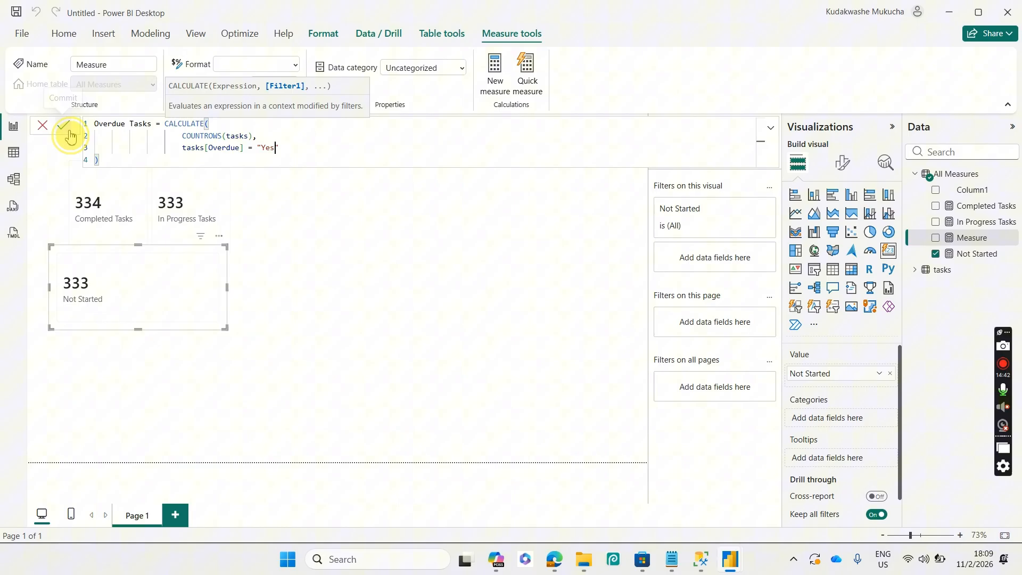
click(42, 128)
- Add the Overdue Tasks measure to the card visual that shows Not Started, then deselect the visual
click(365, 309)
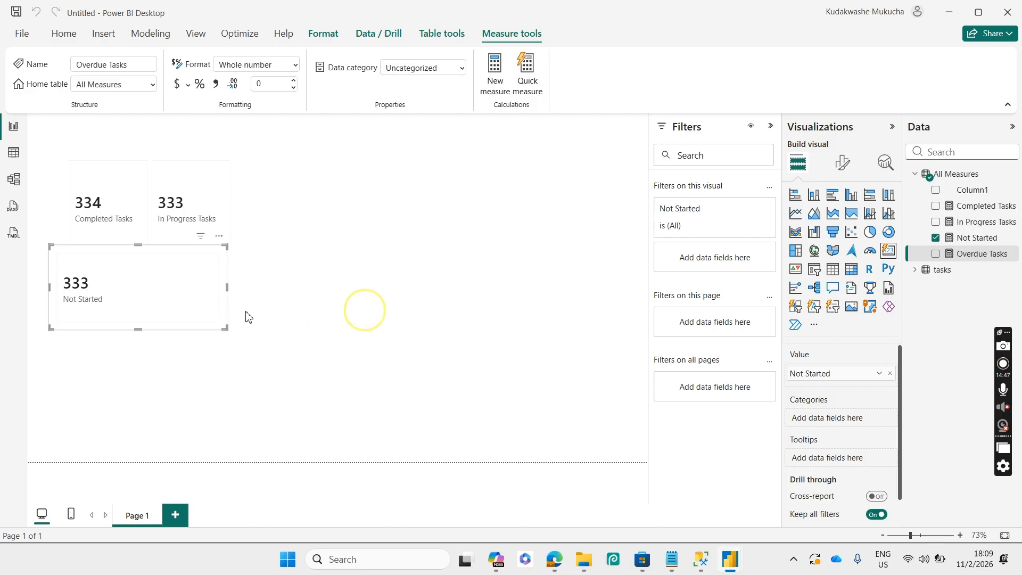
click(188, 301)
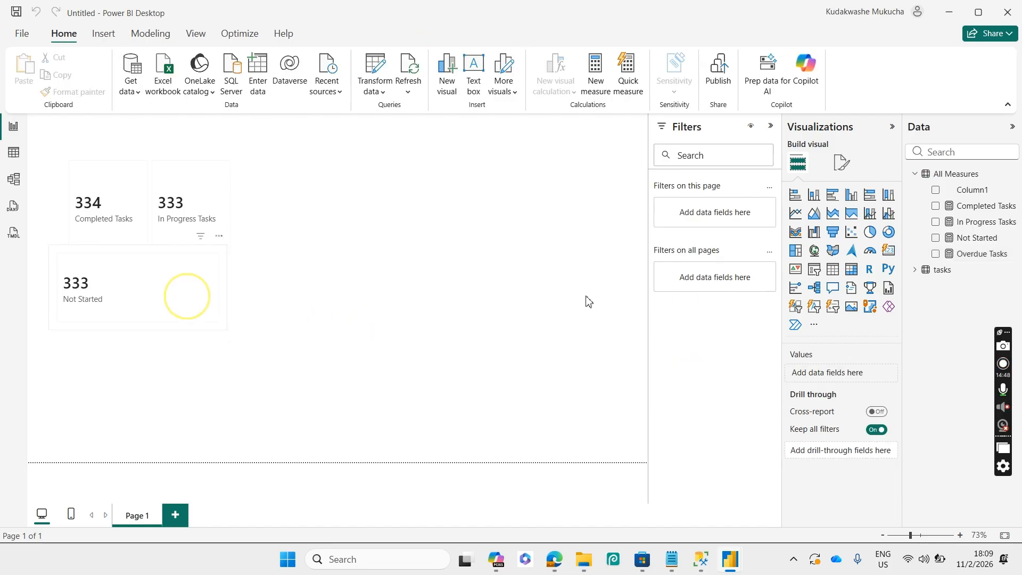
click(935, 254)
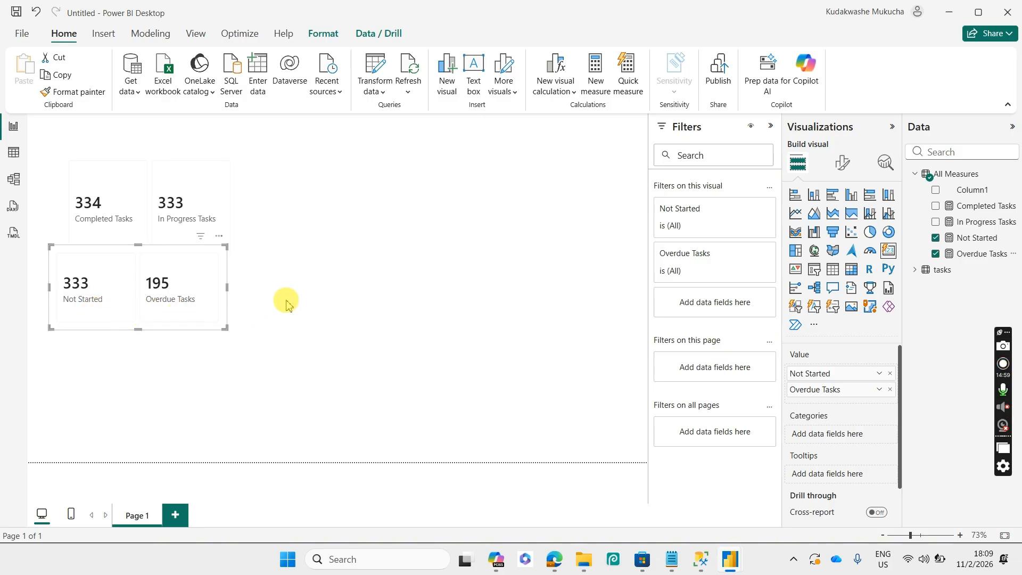
click(377, 223)
- Open the card background formatting options for the visual showing Completed Tasks and In Progress Tasks
click(200, 215)
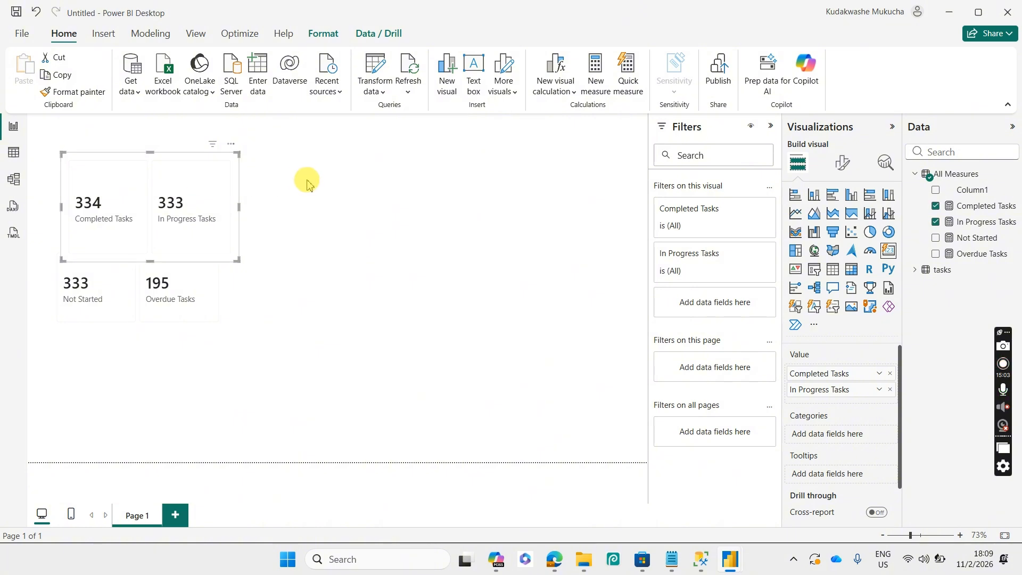
click(842, 169)
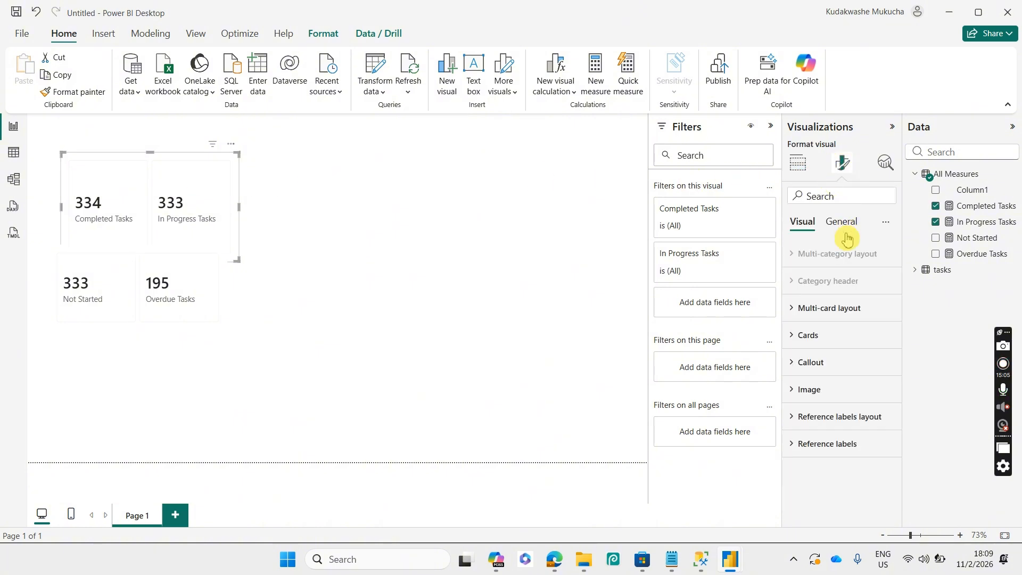
click(846, 222)
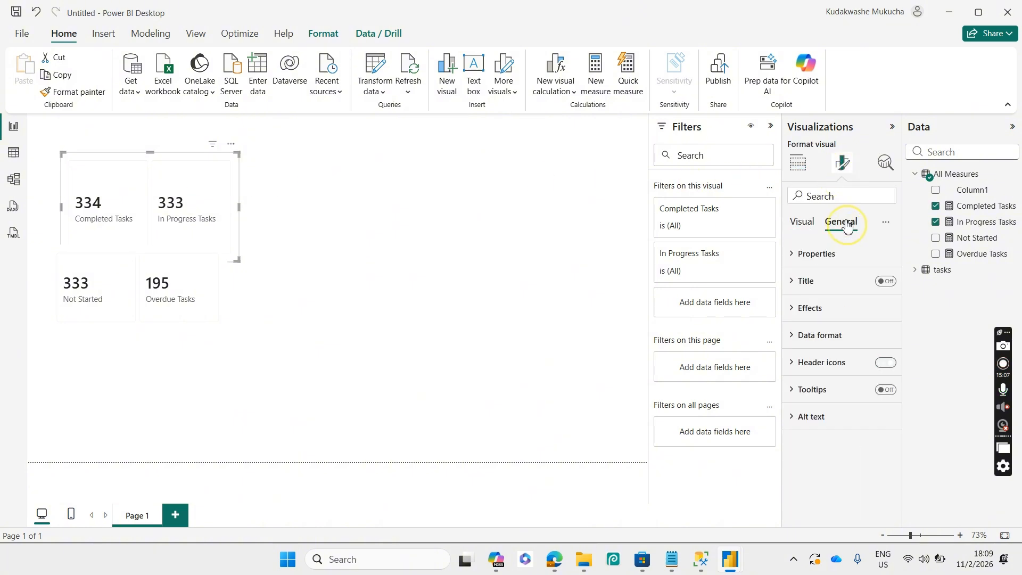
click(852, 309)
click(881, 340)
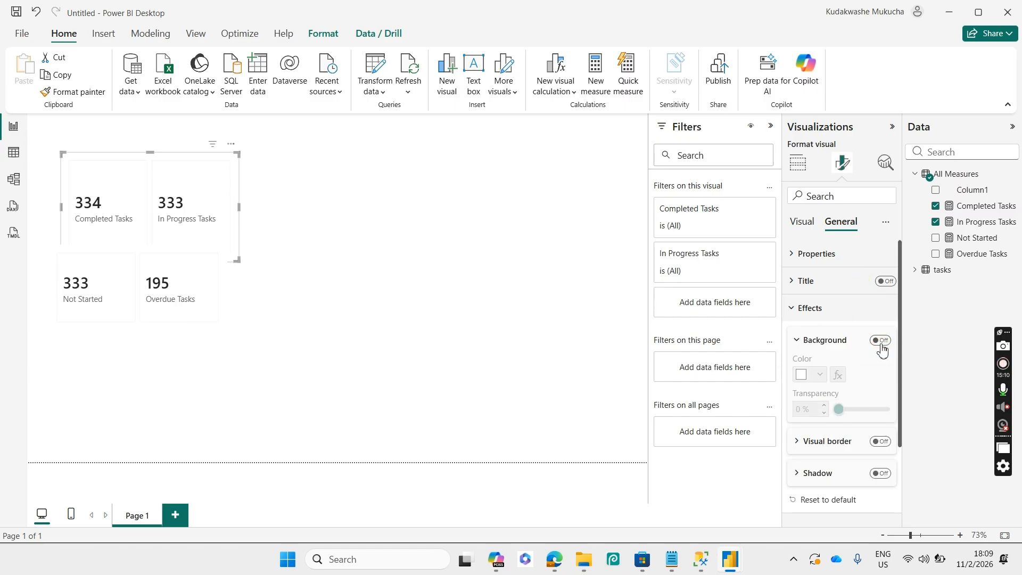
click(802, 226)
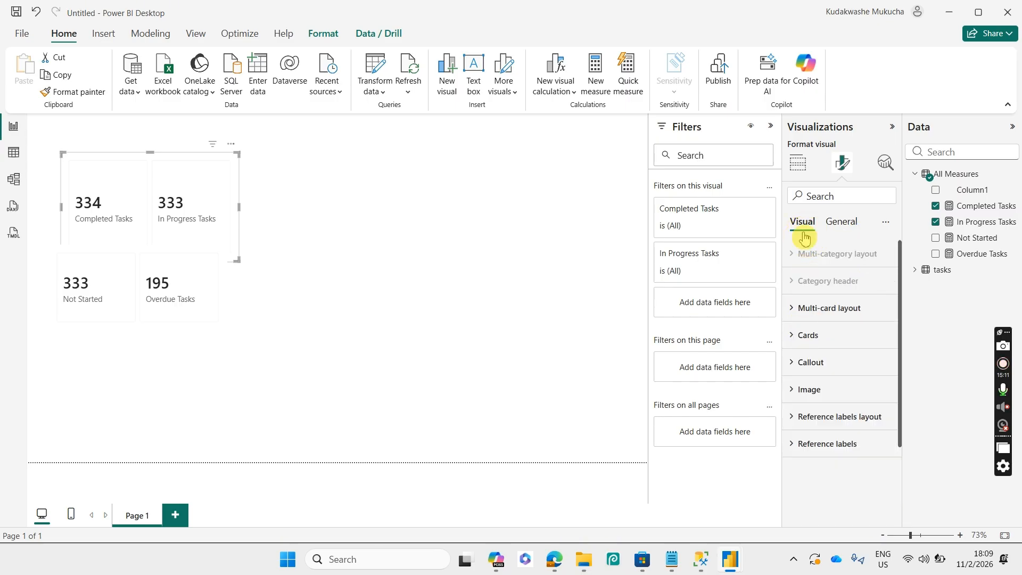
click(835, 337)
drag(899, 314, 879, 425)
click(841, 397)
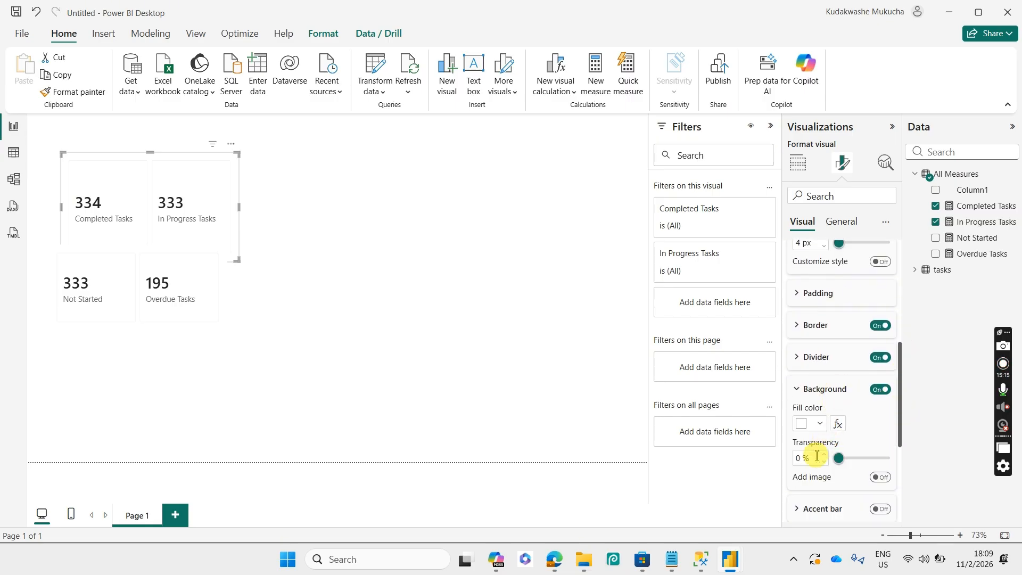
- Set the background fill color of the Completed Tasks and In Progress Tasks cards to the custom hex color #154467
click(802, 425)
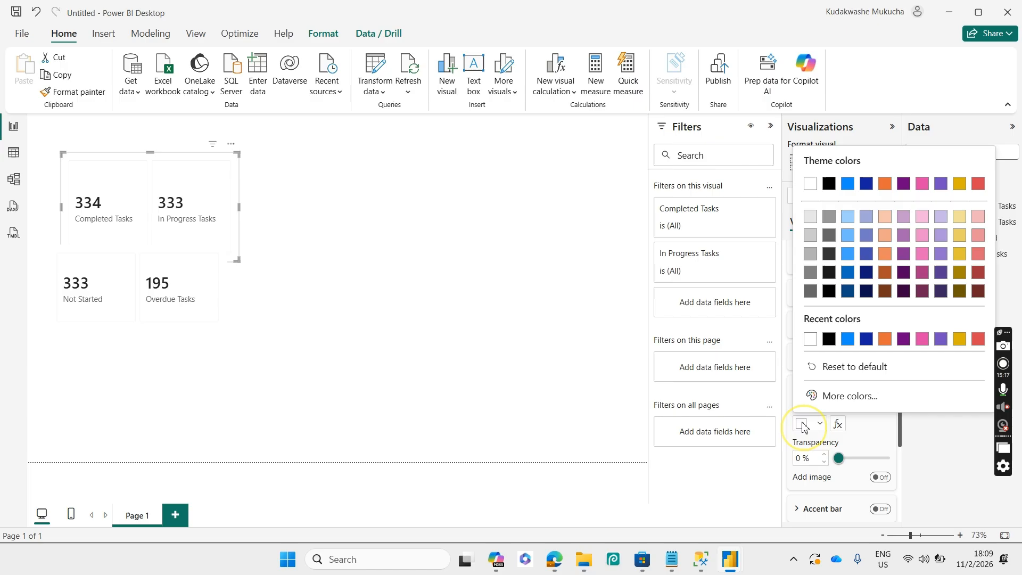
click(834, 394)
click(845, 374)
key(BackSpace)
key(BackSpace)
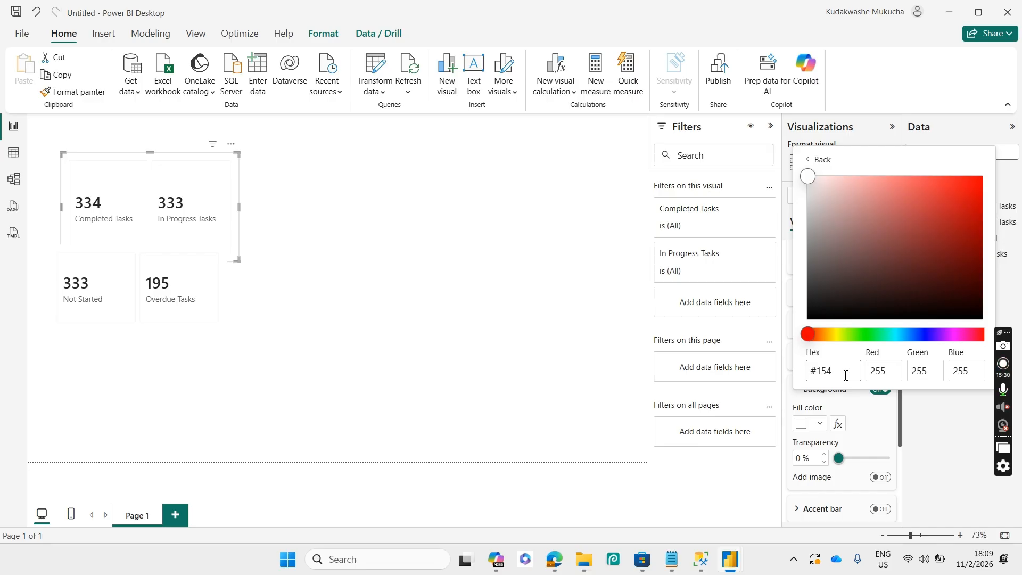
text(7)
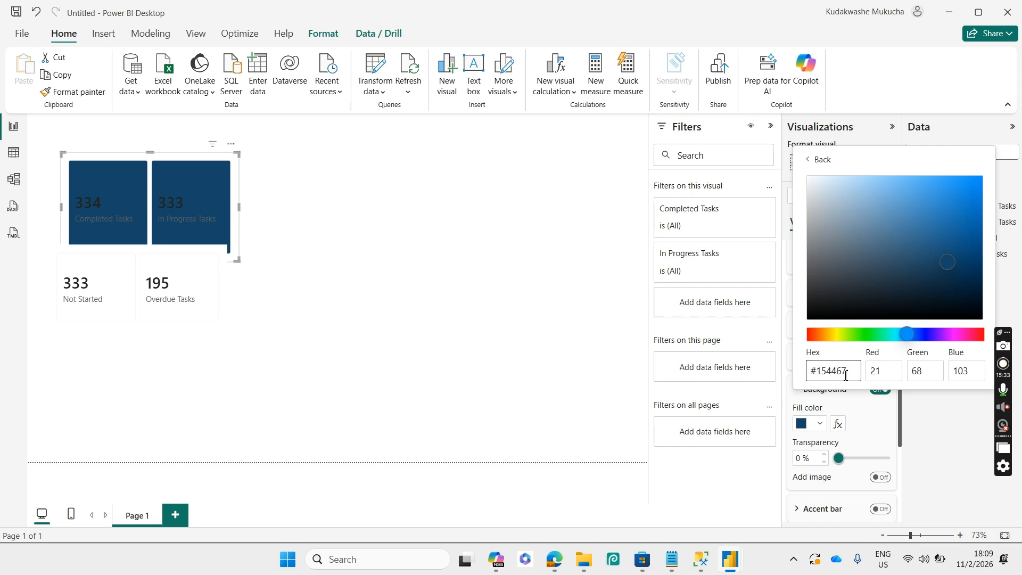
click(456, 320)
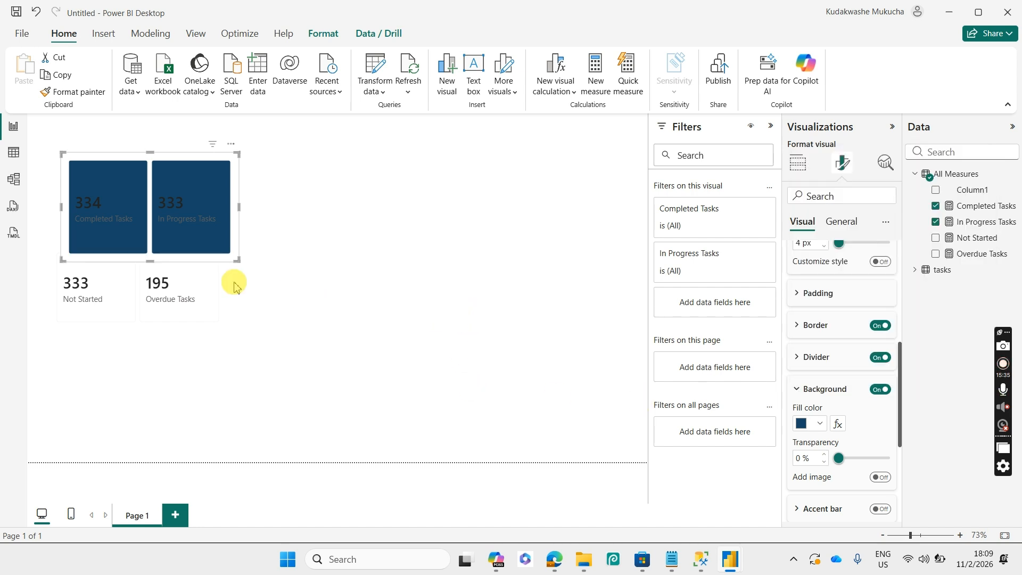
- Reduce the height of the Completed Tasks and In Progress Tasks card visual to 145
drag(153, 262, 154, 238)
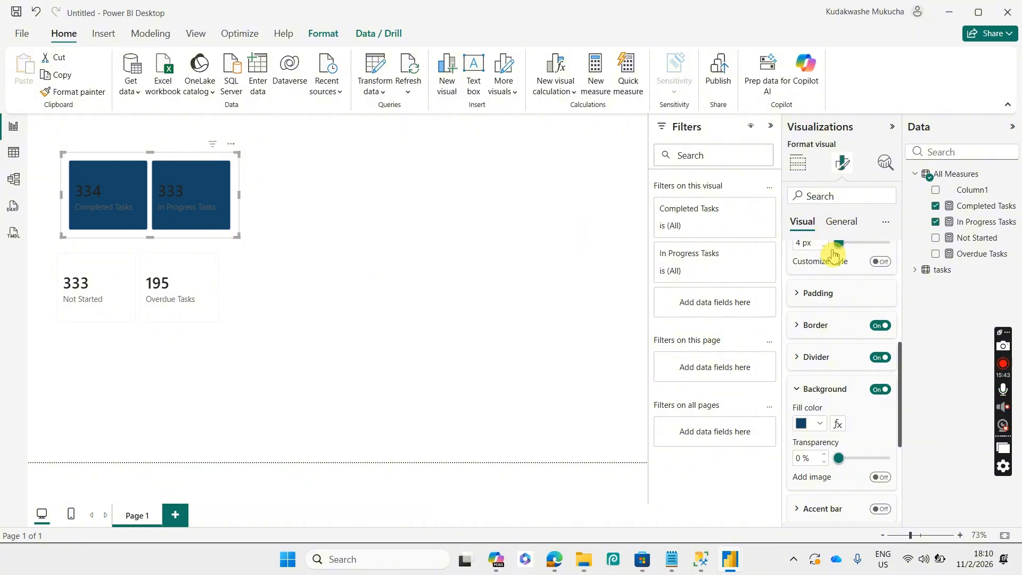
click(842, 222)
scroll(904, 295, up, 3)
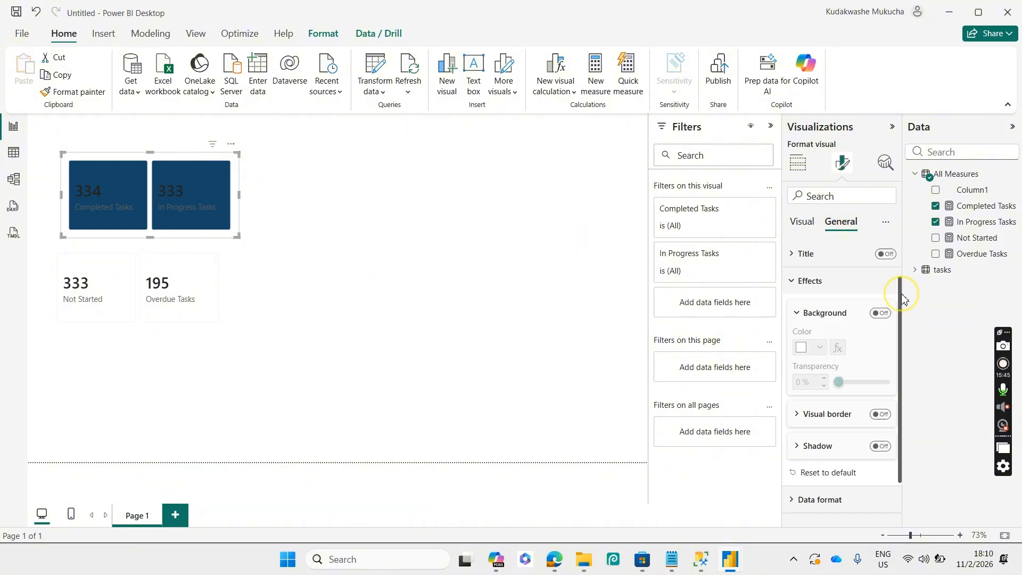
click(825, 256)
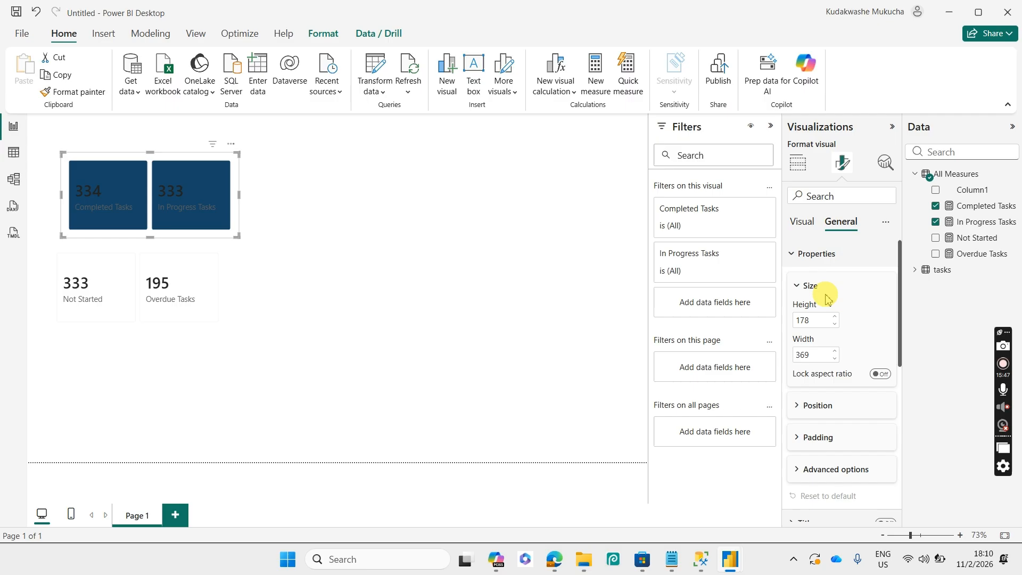
double_click(817, 319)
text(1)
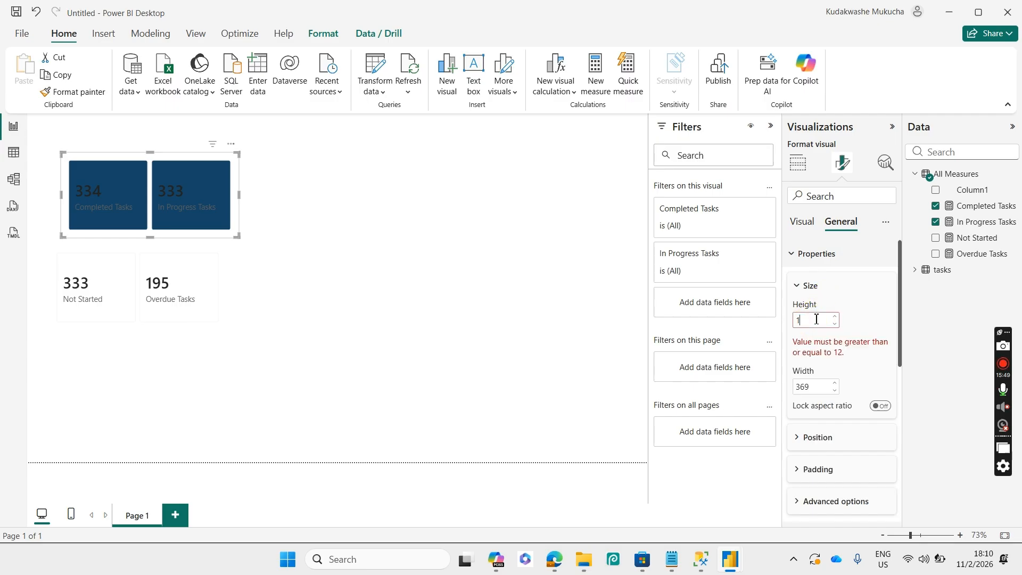
text(45)
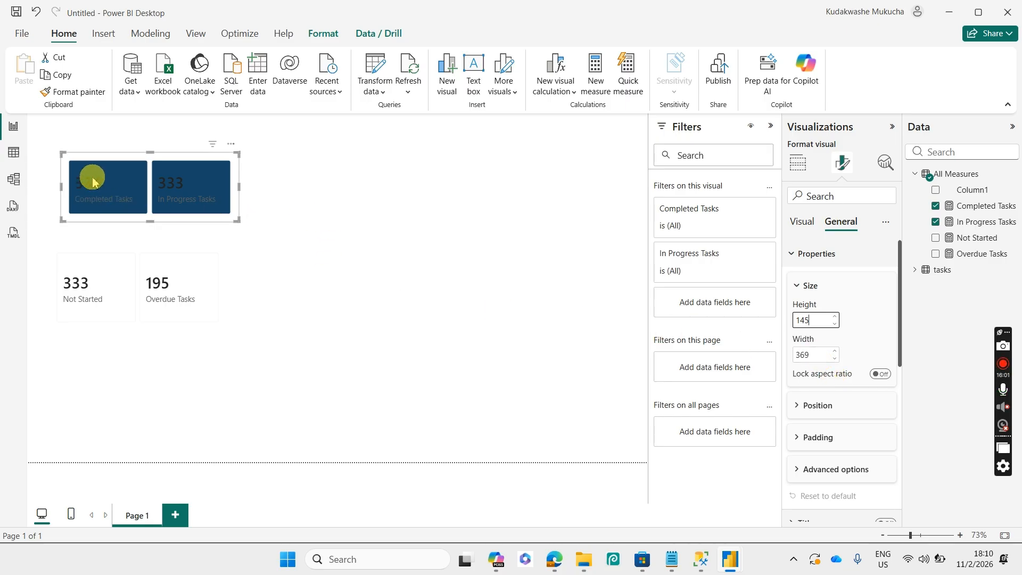
- Set the callout value color to white for the Completed Tasks and In Progress Tasks cards
click(802, 222)
click(809, 335)
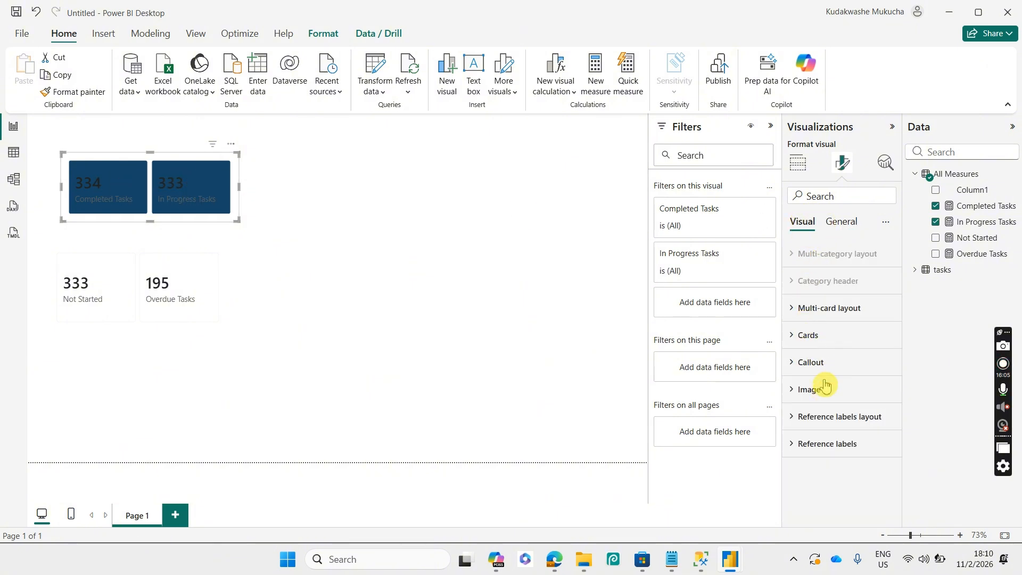
click(820, 363)
scroll(898, 351, down, 3)
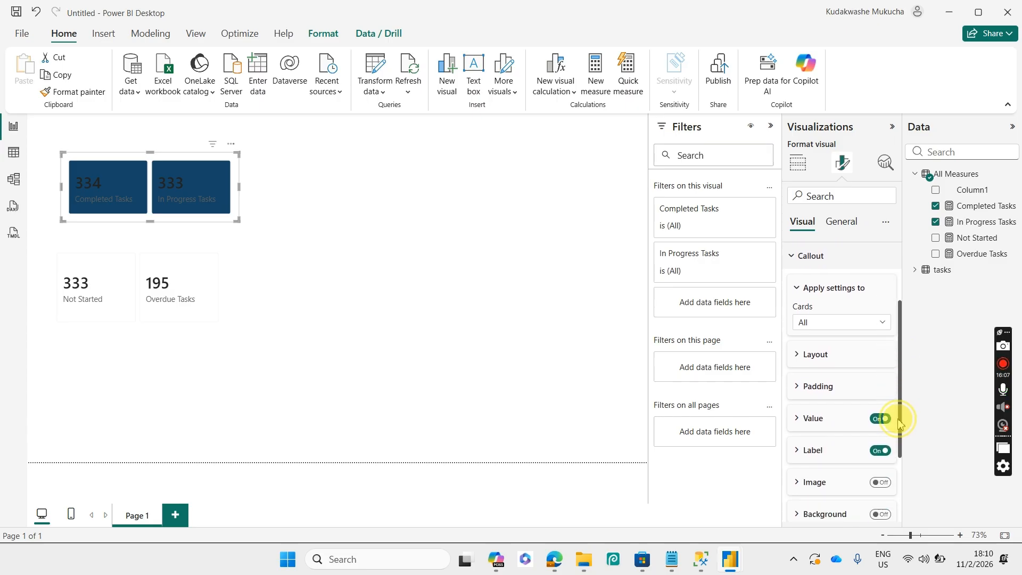
click(813, 392)
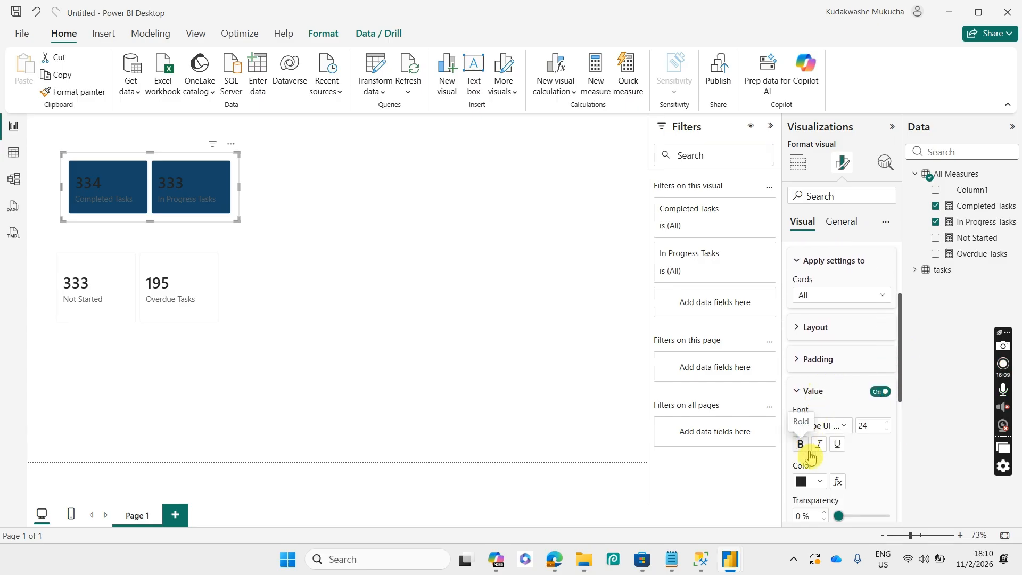
click(801, 481)
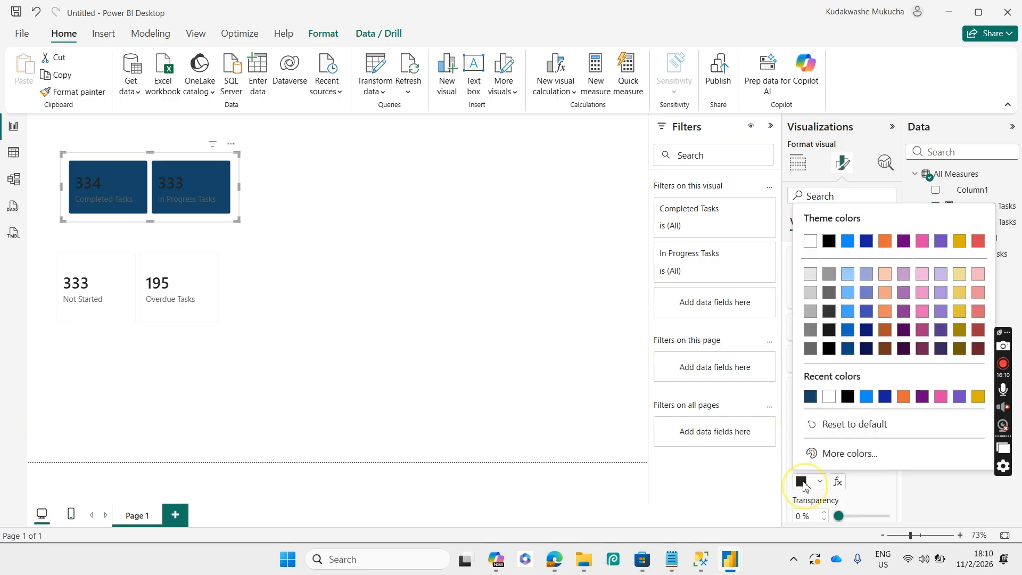
click(828, 397)
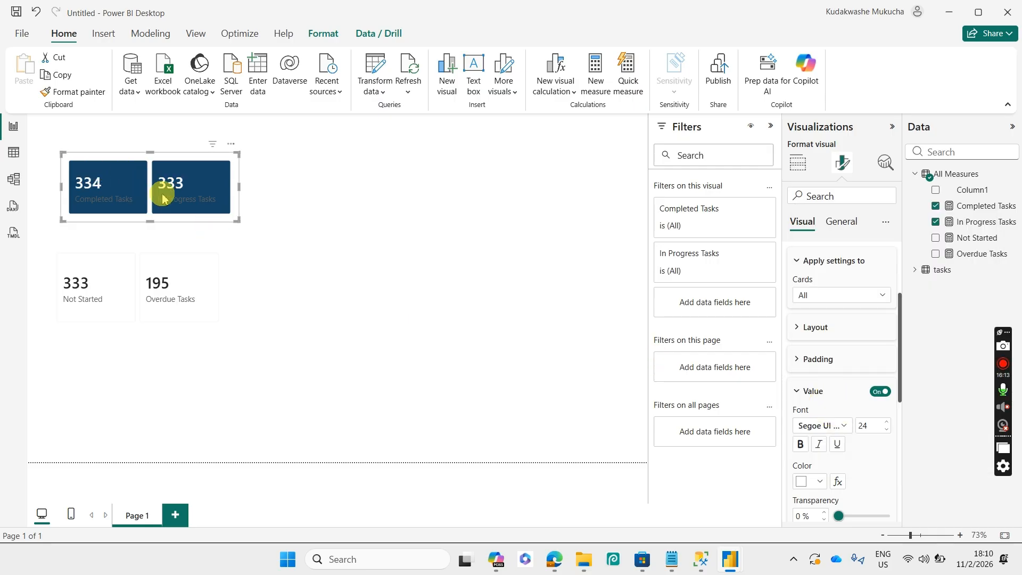
- Change the callout value font of the Completed Tasks and In Progress Tasks cards to Candara and make it bold
click(848, 432)
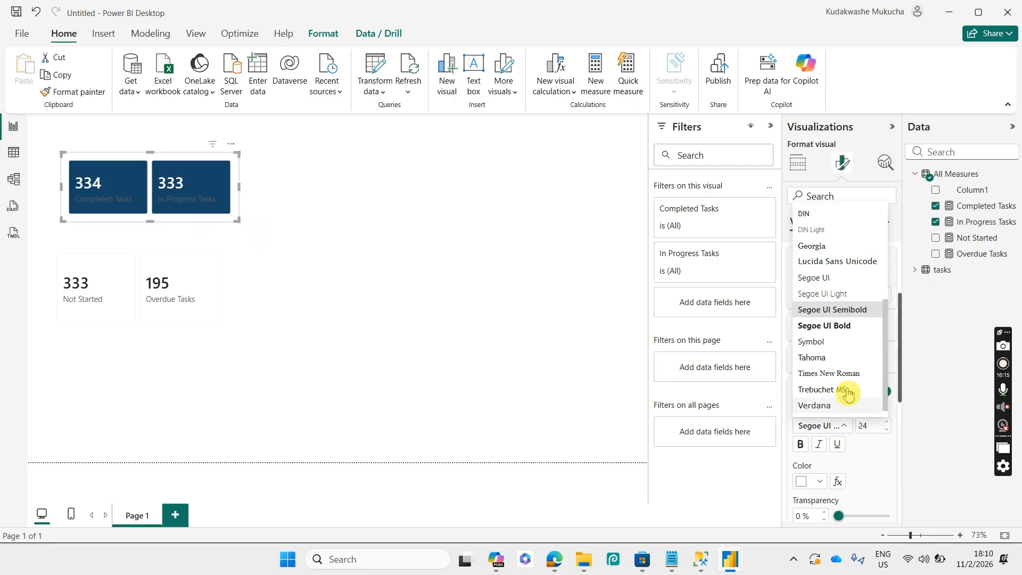
drag(881, 326, 885, 258)
click(830, 249)
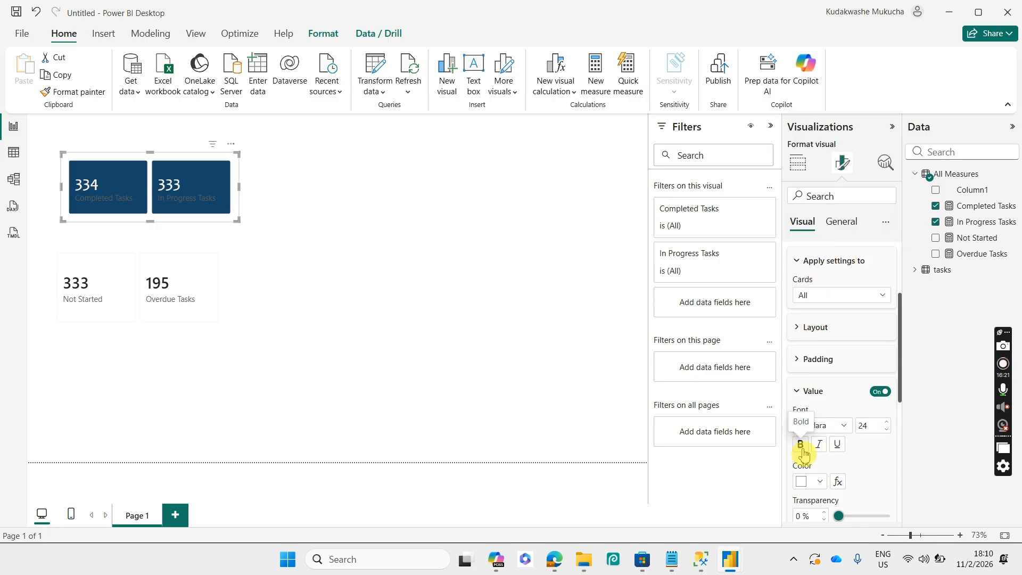
mouse_move(898, 401)
mouse_down()
mouse_move(901, 370)
mouse_move(898, 388)
mouse_up()
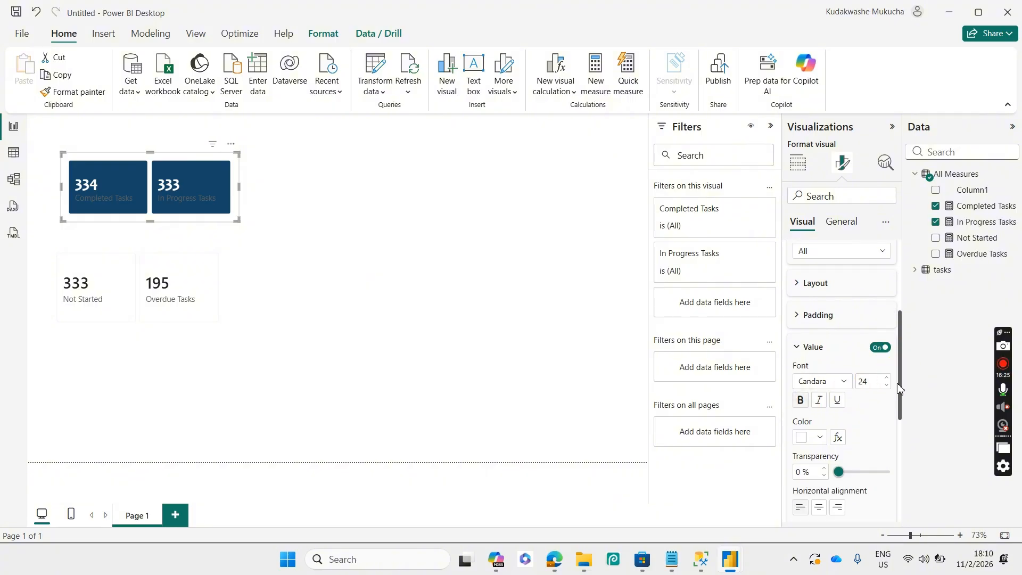
click(807, 353)
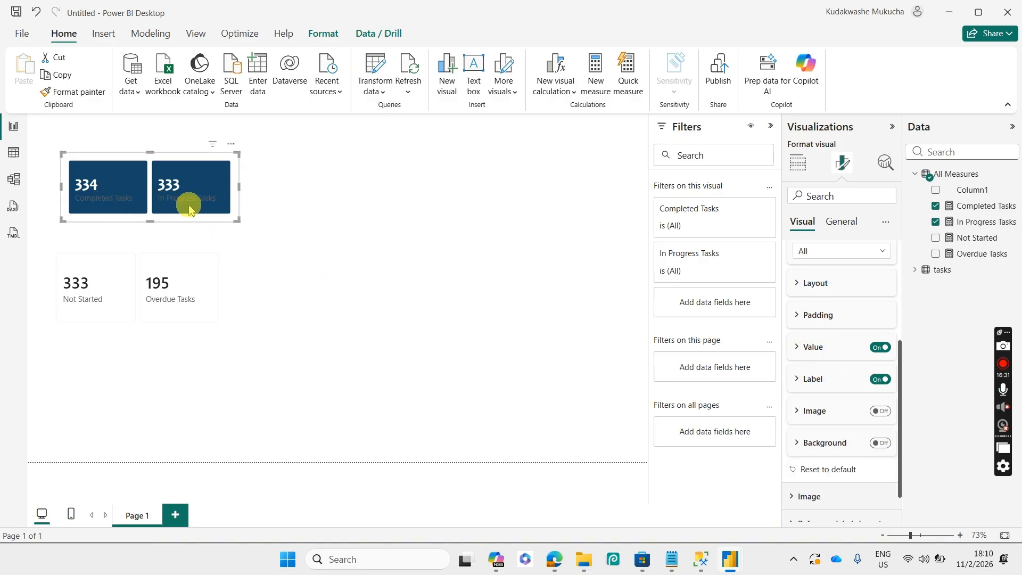
- Set the callout label color to white for the Completed Tasks and In Progress Tasks cards
click(815, 381)
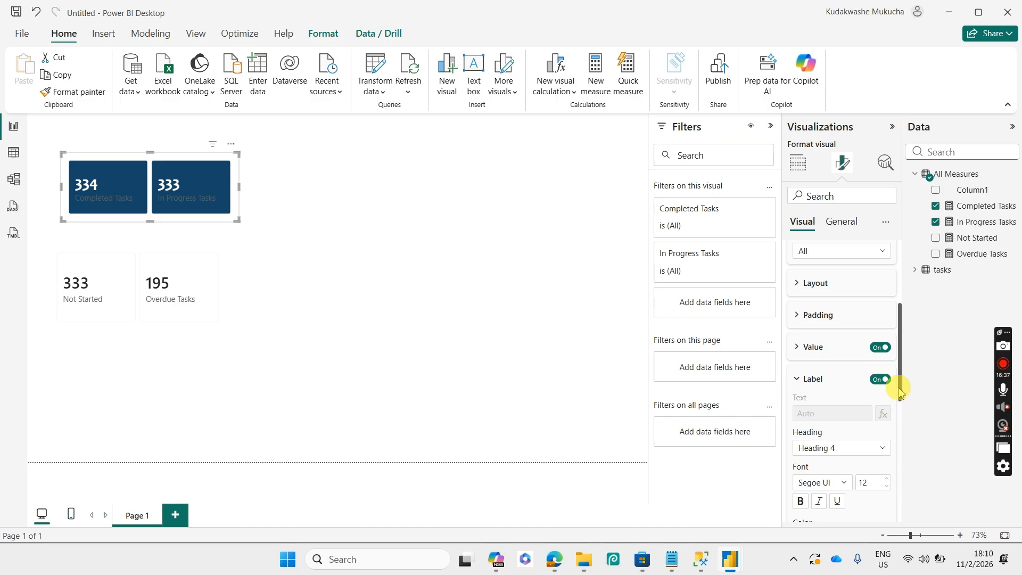
drag(898, 388, 899, 430)
click(807, 418)
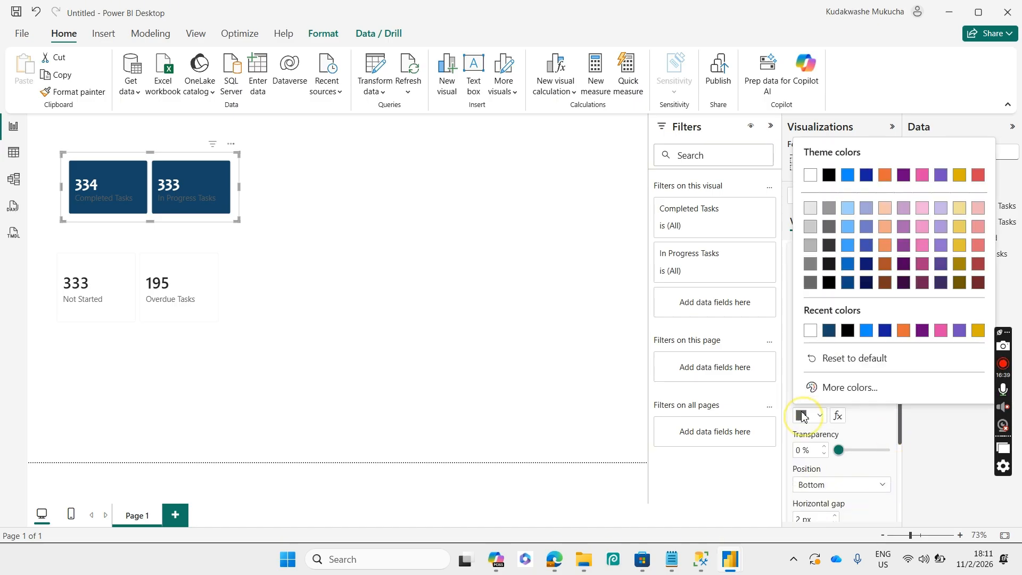
click(811, 335)
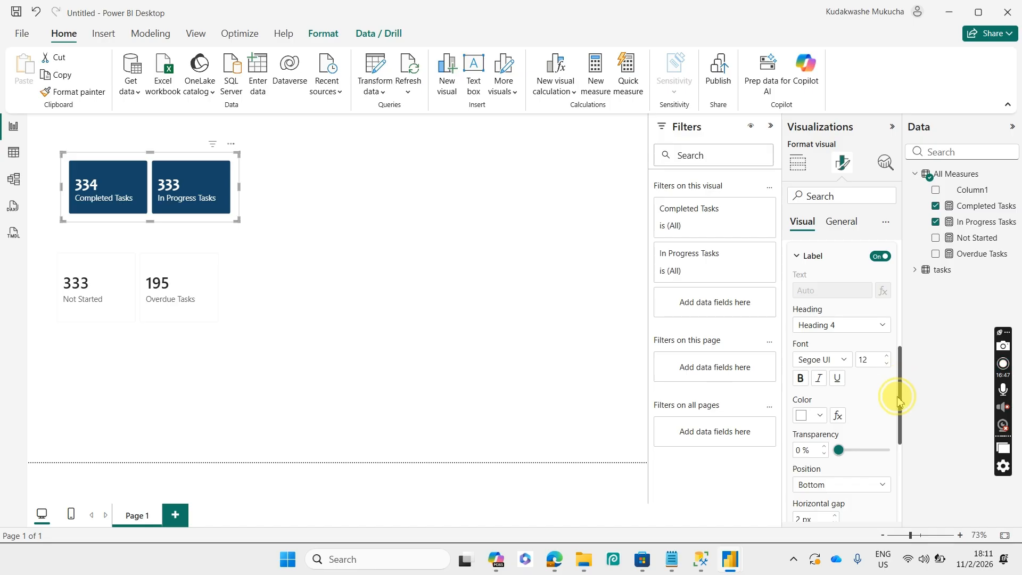
- Set the callout label position to Top so the Completed Tasks and In Progress Tasks labels sit above their values
drag(898, 390, 901, 415)
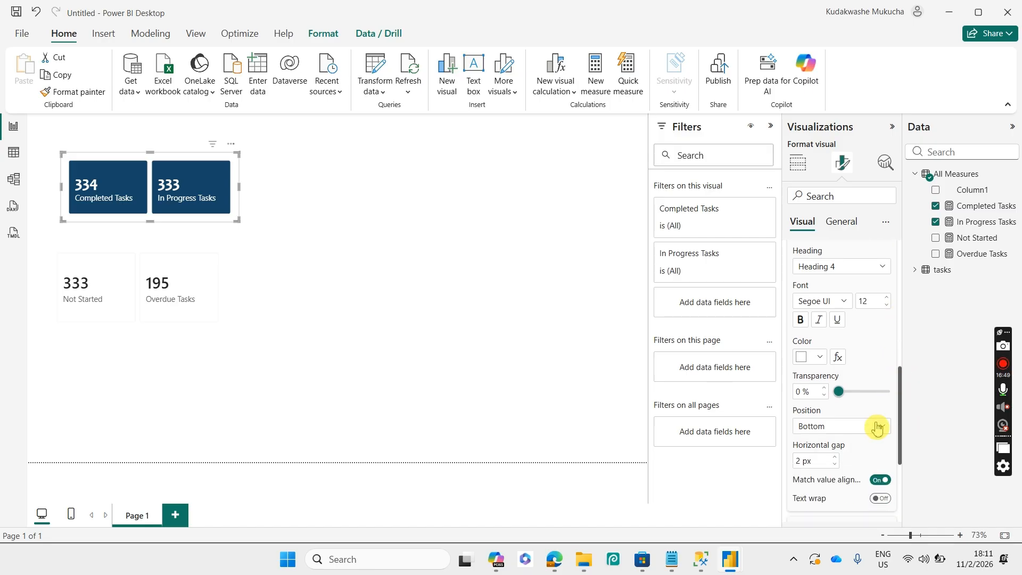
click(880, 428)
click(829, 459)
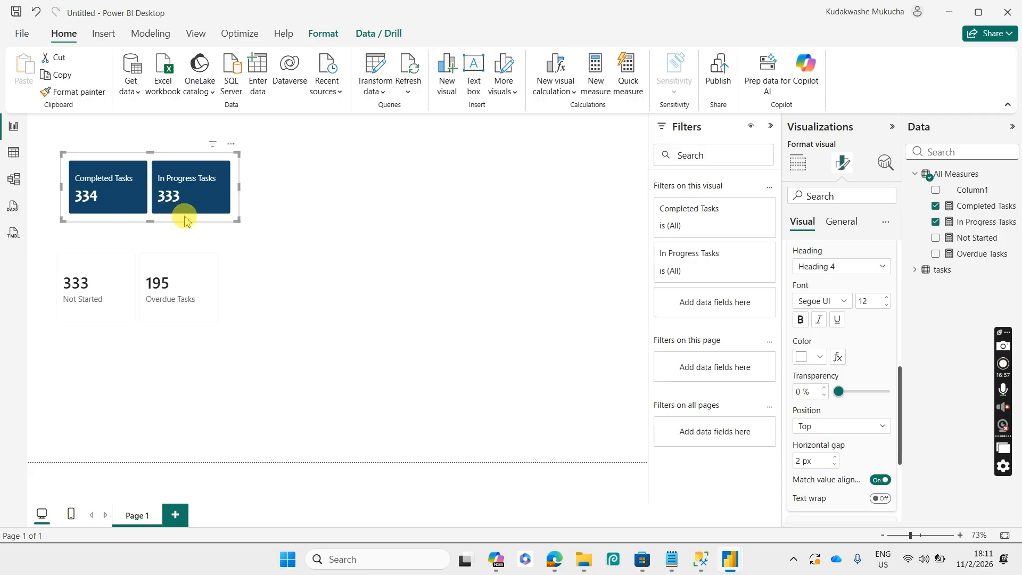
- Copy the formatting of the Completed Tasks and In Progress Tasks visual onto the Not Started and Overdue Tasks visual with Format painter
click(206, 285)
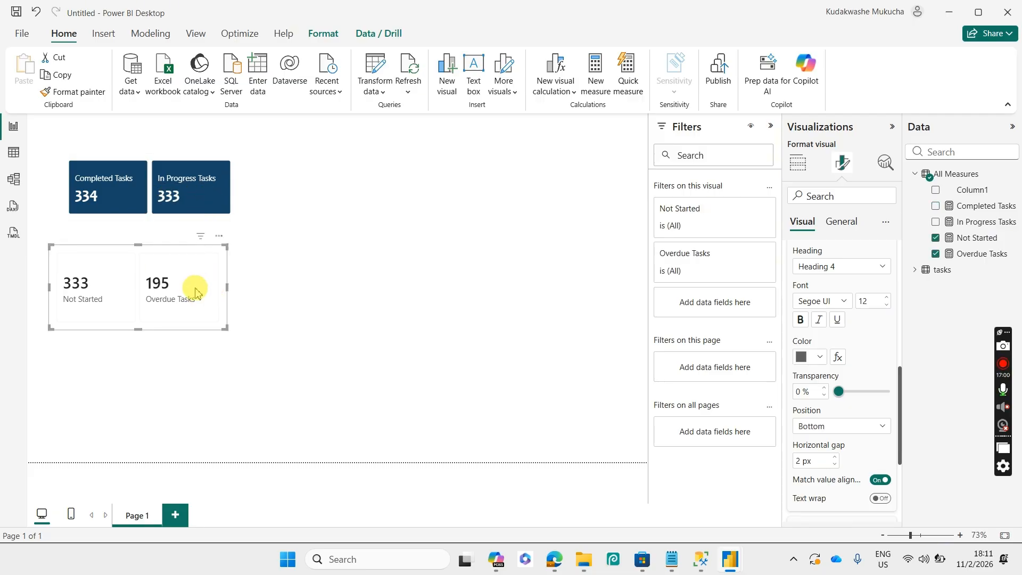
click(193, 206)
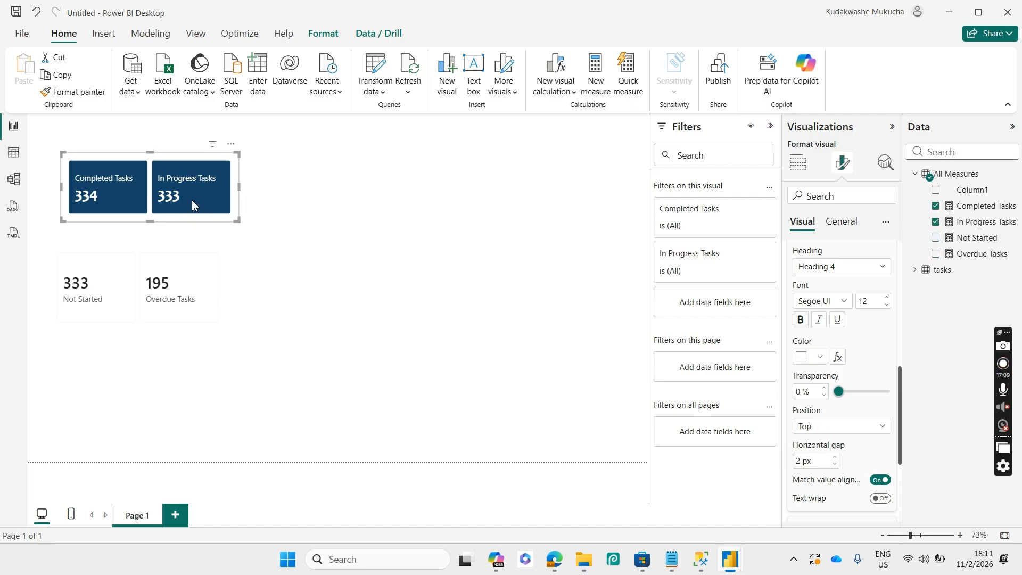
click(100, 100)
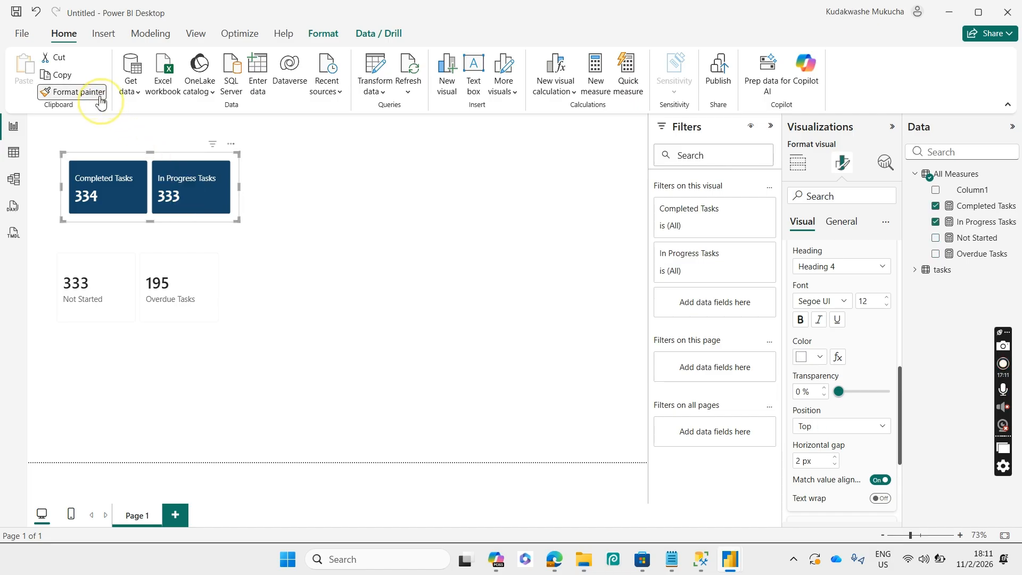
click(179, 269)
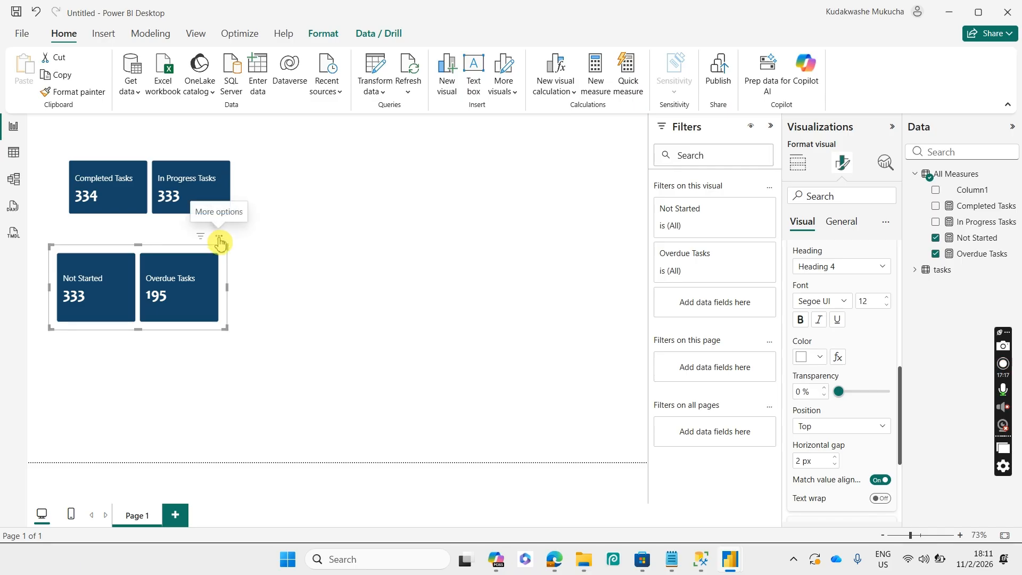
- Align the Not Started and Overdue Tasks visual directly beneath the Completed Tasks visual and reduce its height to about 134
drag(220, 243, 231, 219)
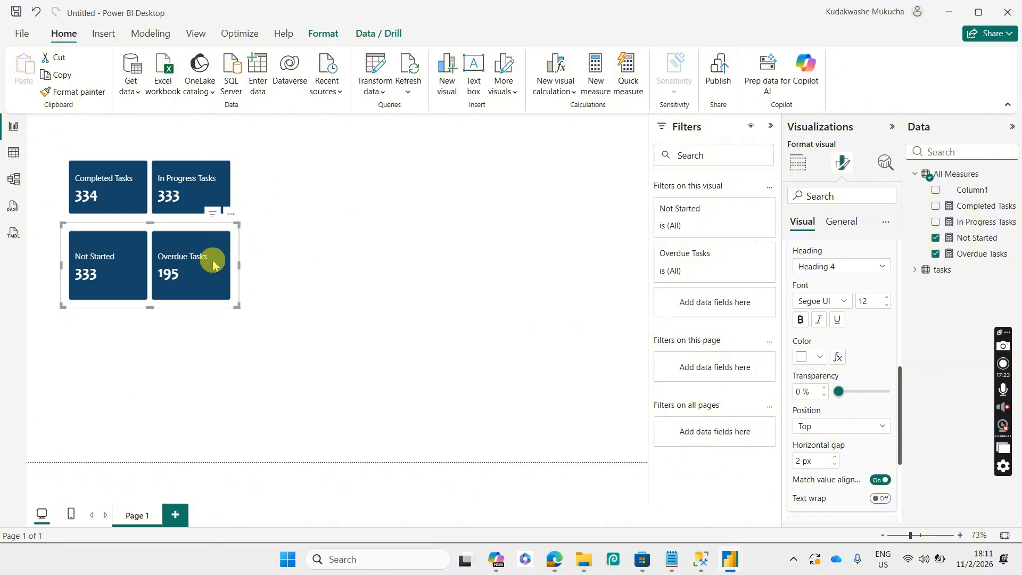
drag(152, 306, 159, 286)
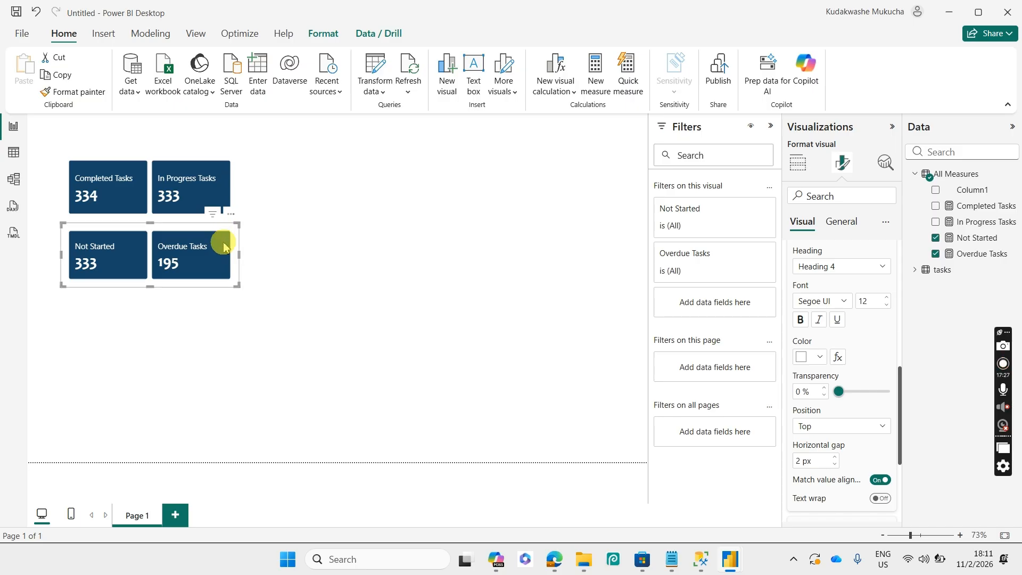
drag(221, 241, 226, 238)
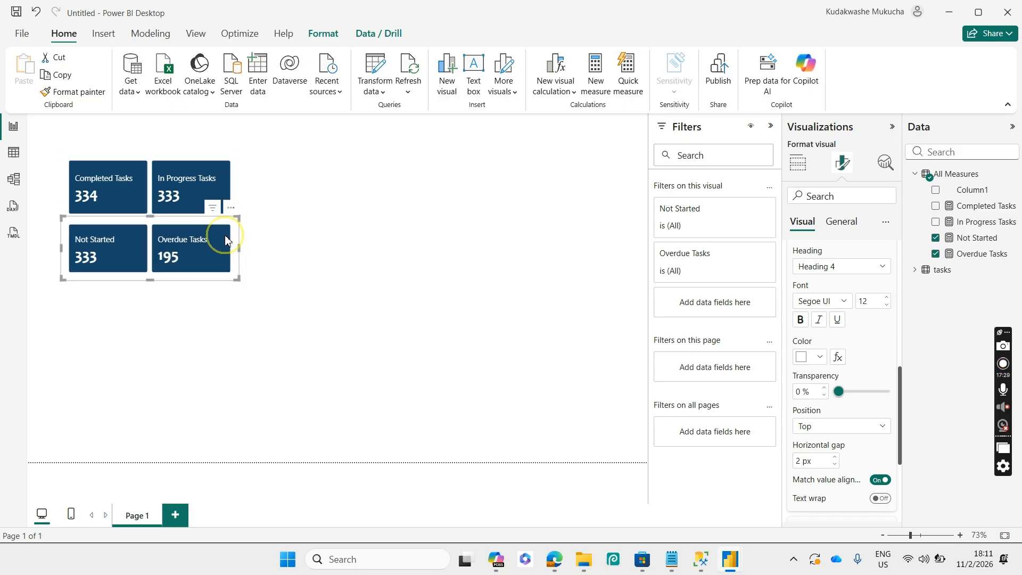
- Set the height of the Not Started and Overdue Tasks visual to 145, then deselect it
click(837, 222)
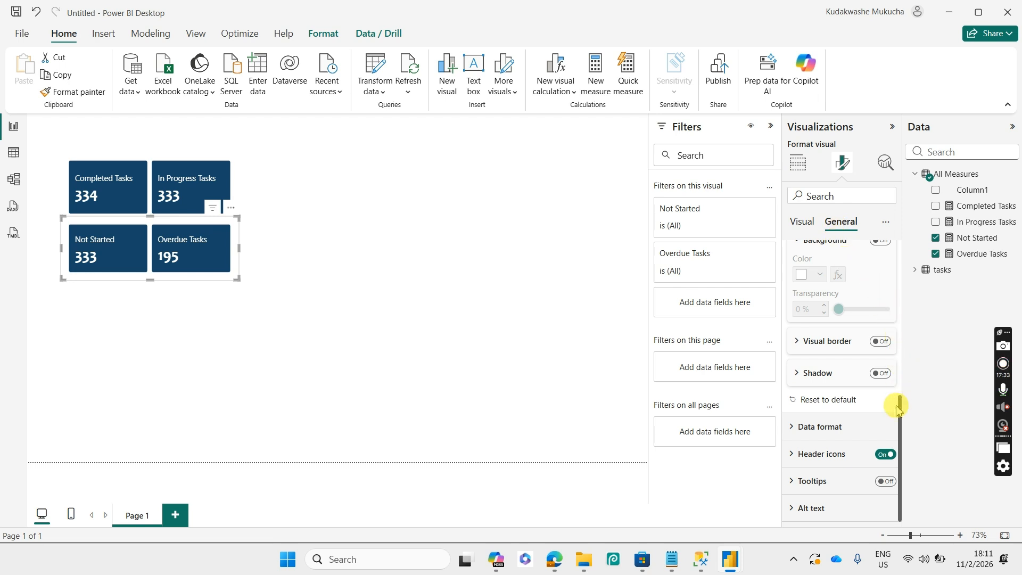
drag(899, 407, 899, 200)
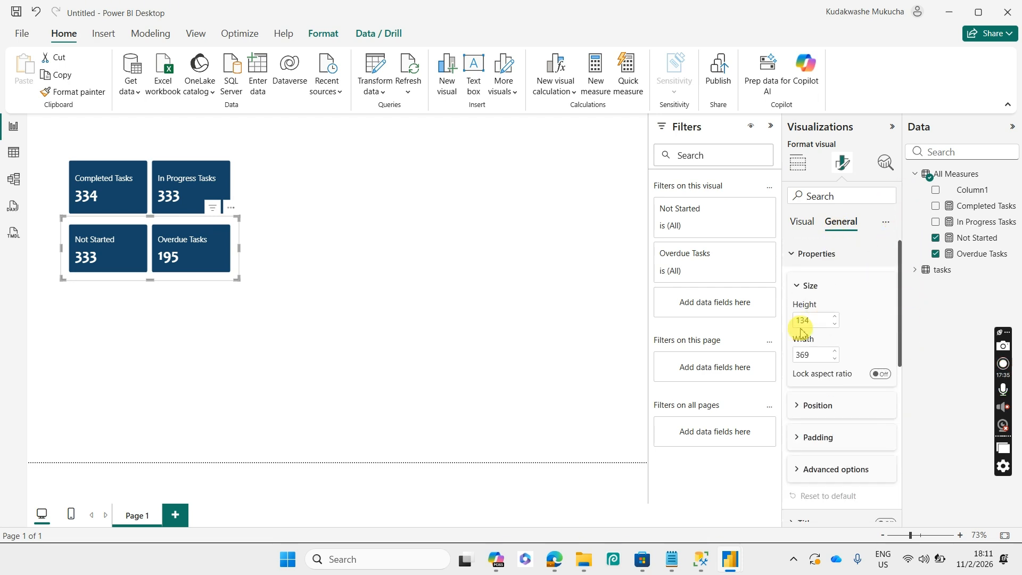
double_click(826, 326)
text(1)
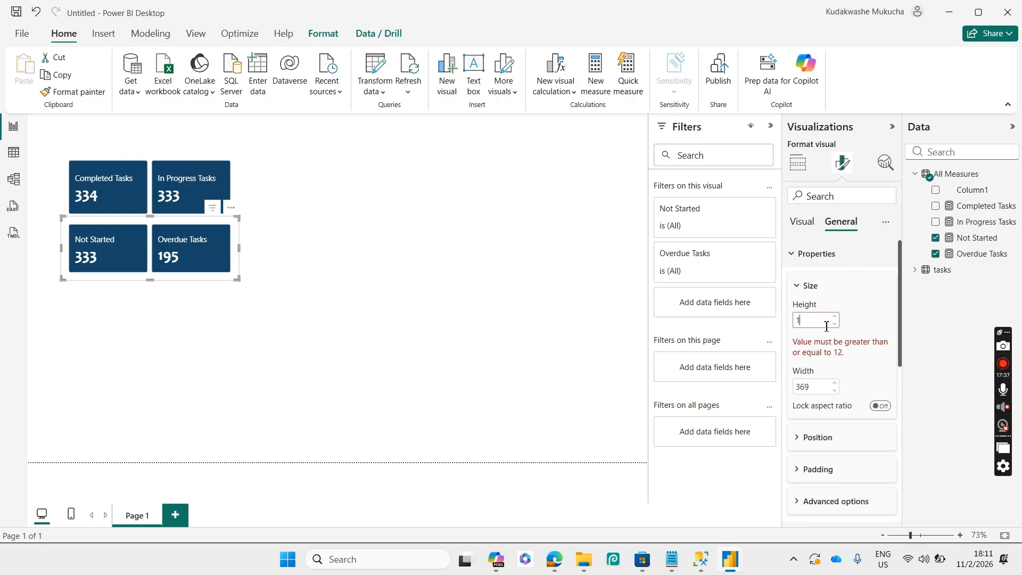
text(45)
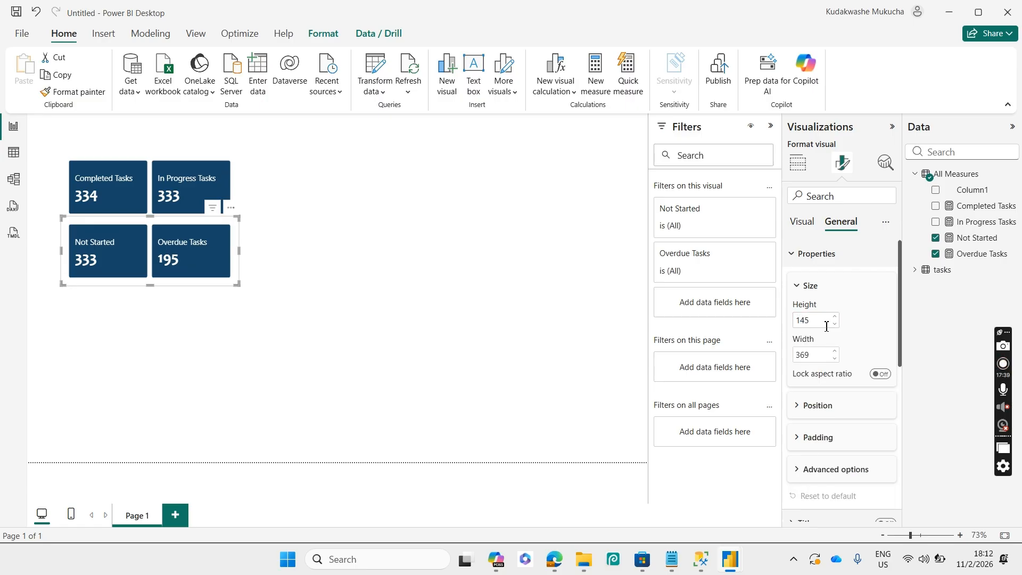
click(446, 254)
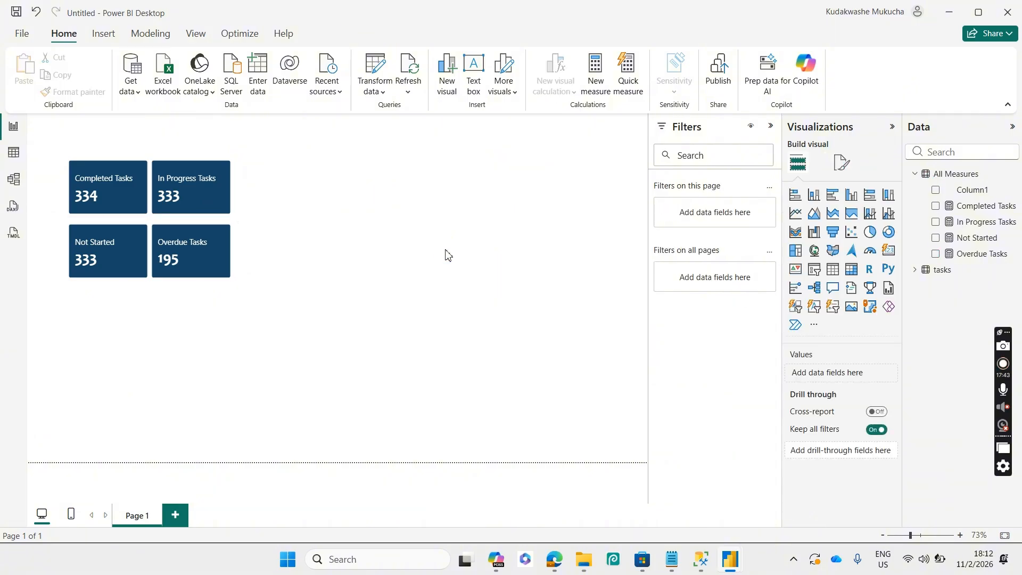
- Move the Not Started and Overdue Tasks visual slightly up to narrow the gap below the Completed Tasks visual
click(228, 256)
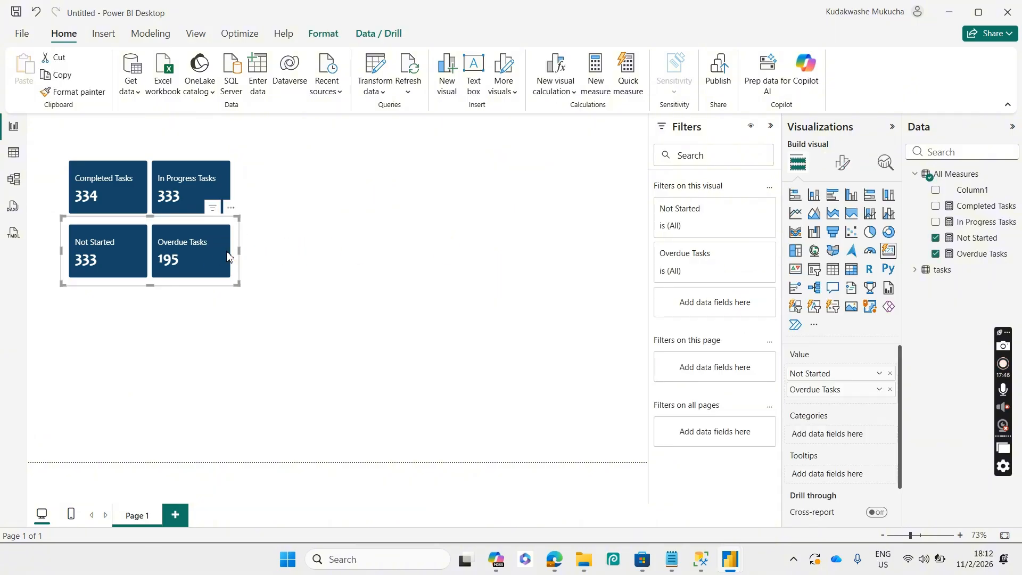
click(230, 209)
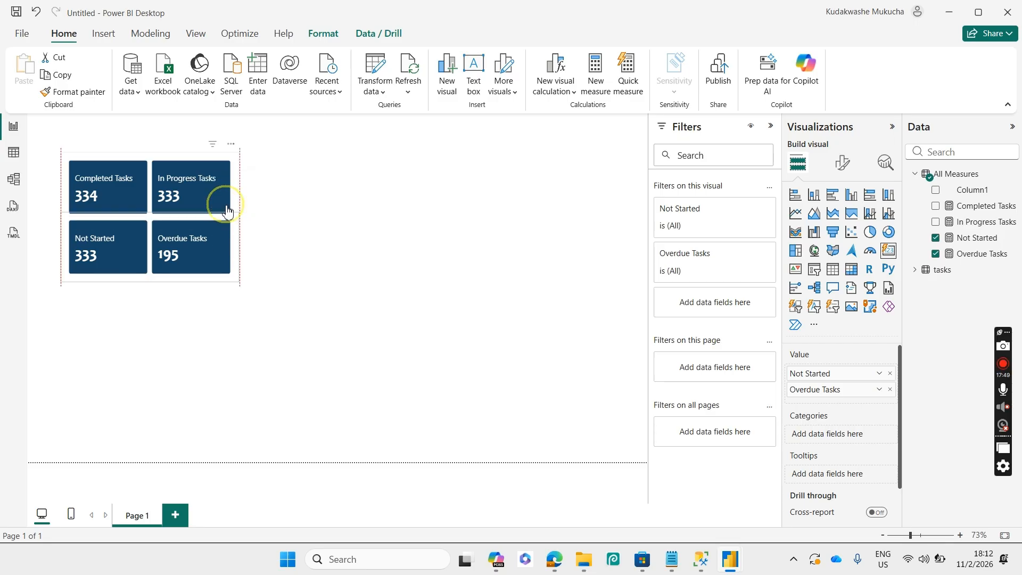
click(378, 262)
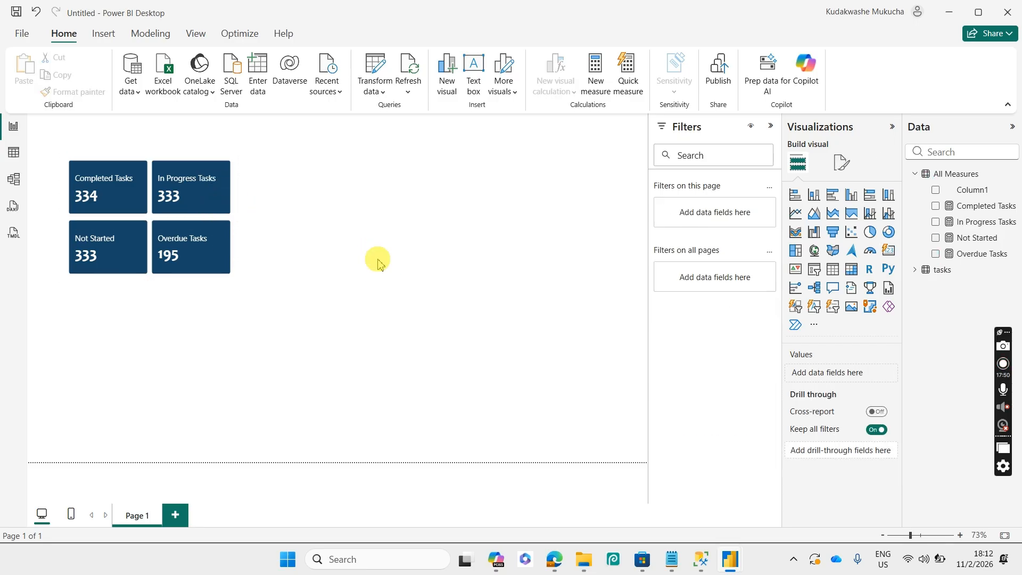
- Shift both card visuals slightly toward the page's left edge, keeping them aligned and closely stacked, then deselect them
click(103, 199)
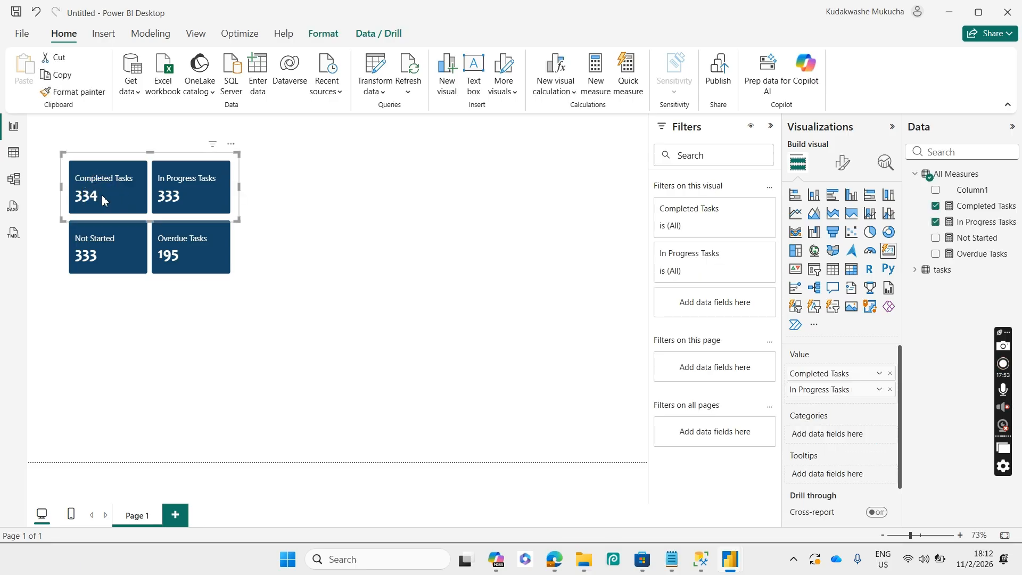
click(103, 197)
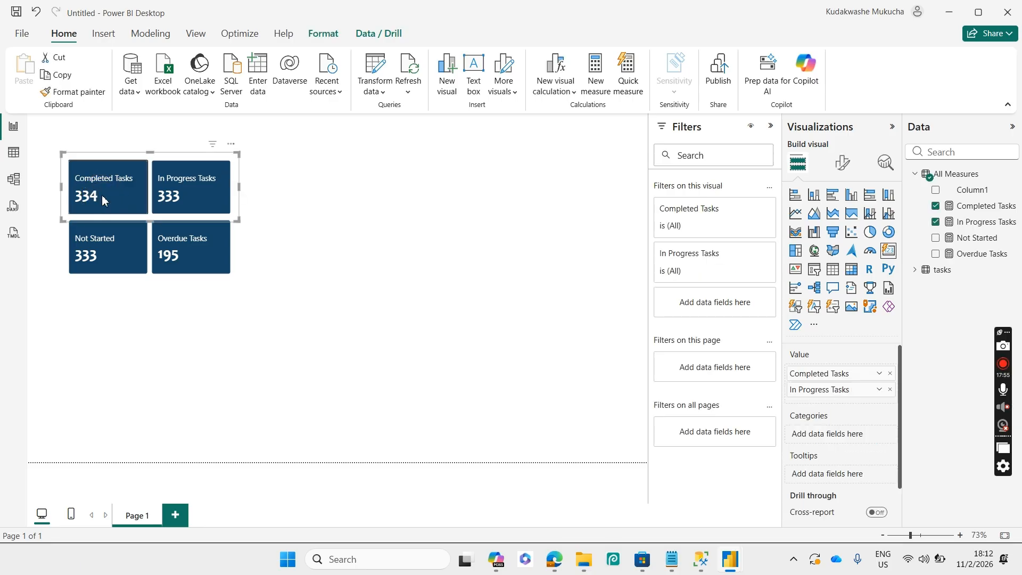
drag(102, 200, 88, 203)
mouse_move(163, 261)
mouse_down()
mouse_move(141, 274)
mouse_move(157, 255)
mouse_up()
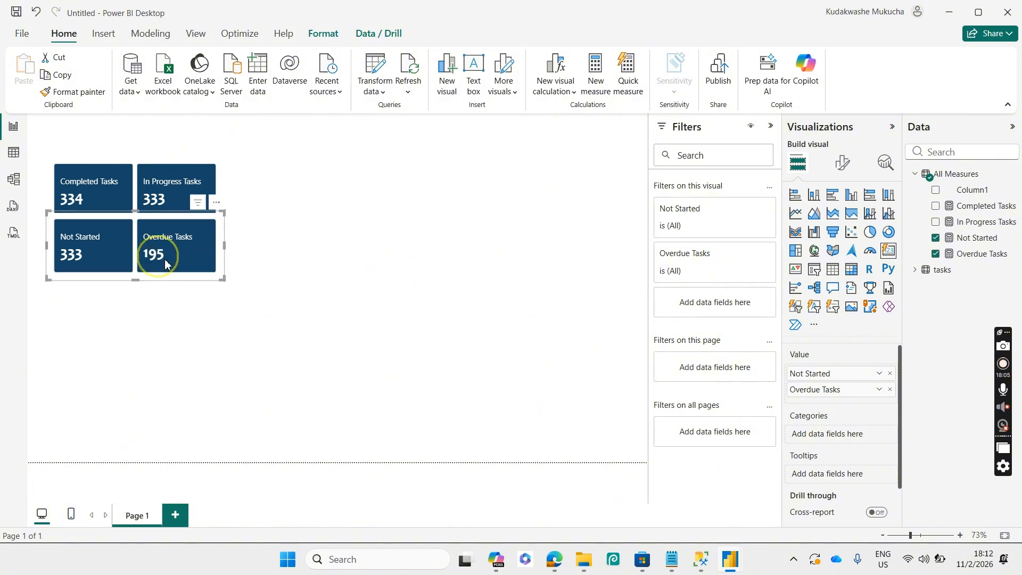
click(361, 271)
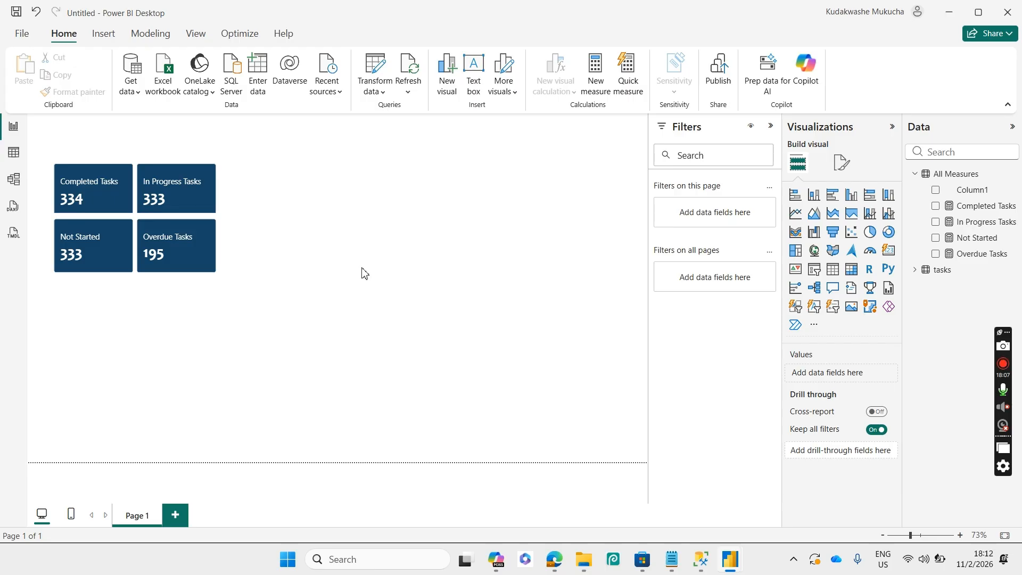
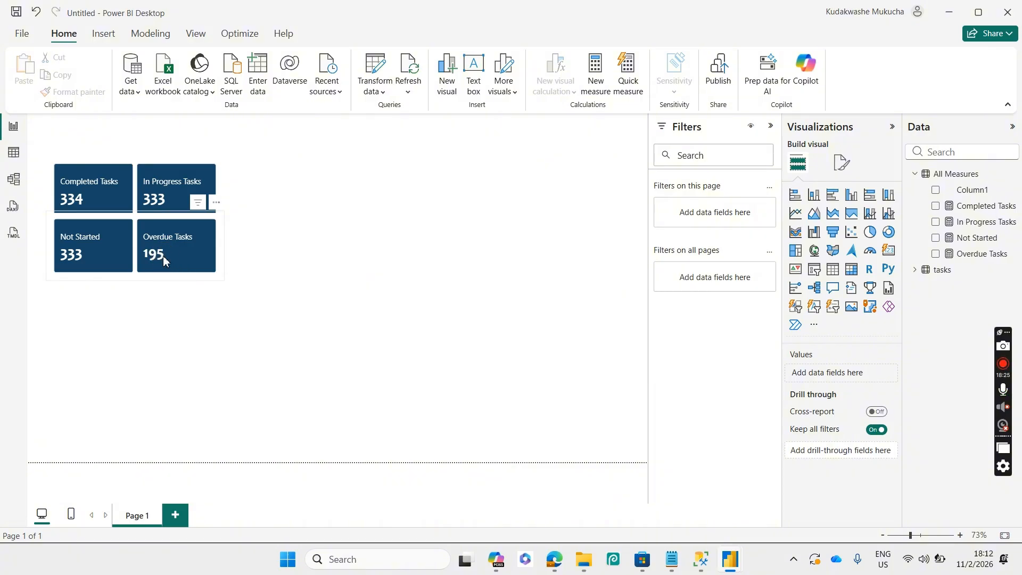
- Select the Not Started and Overdue Tasks visual and open its formatting options
click(161, 259)
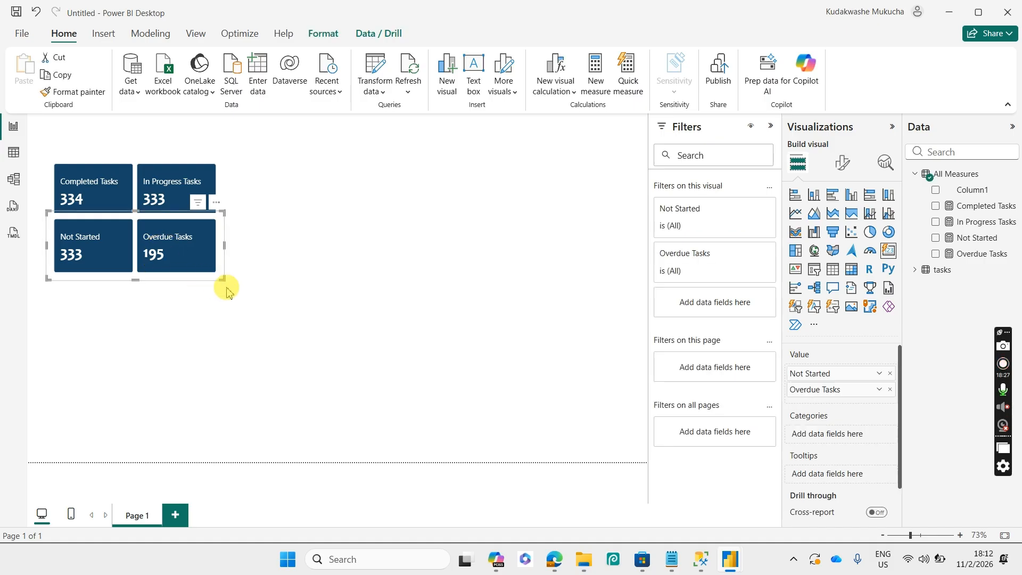
click(843, 163)
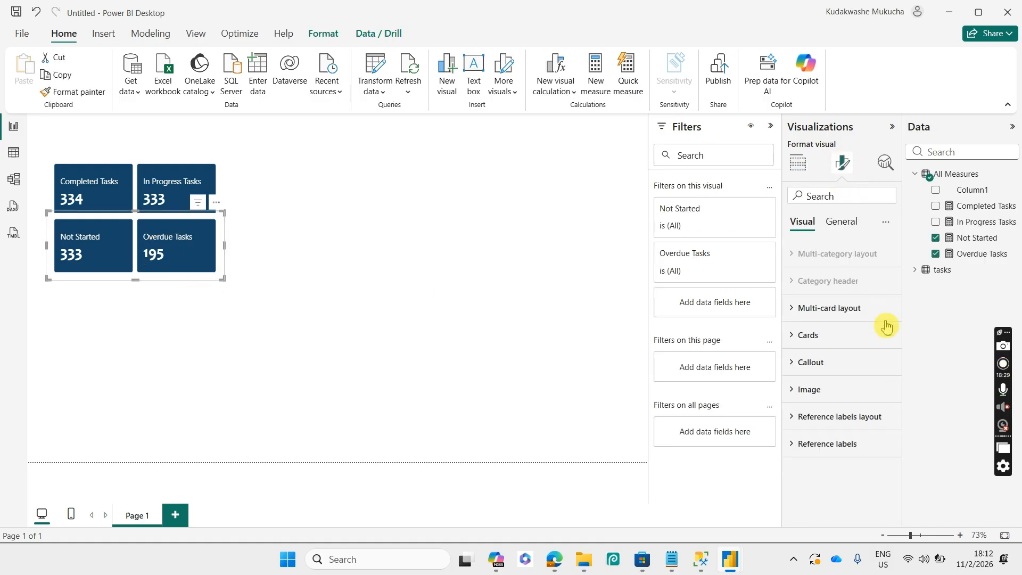
click(825, 345)
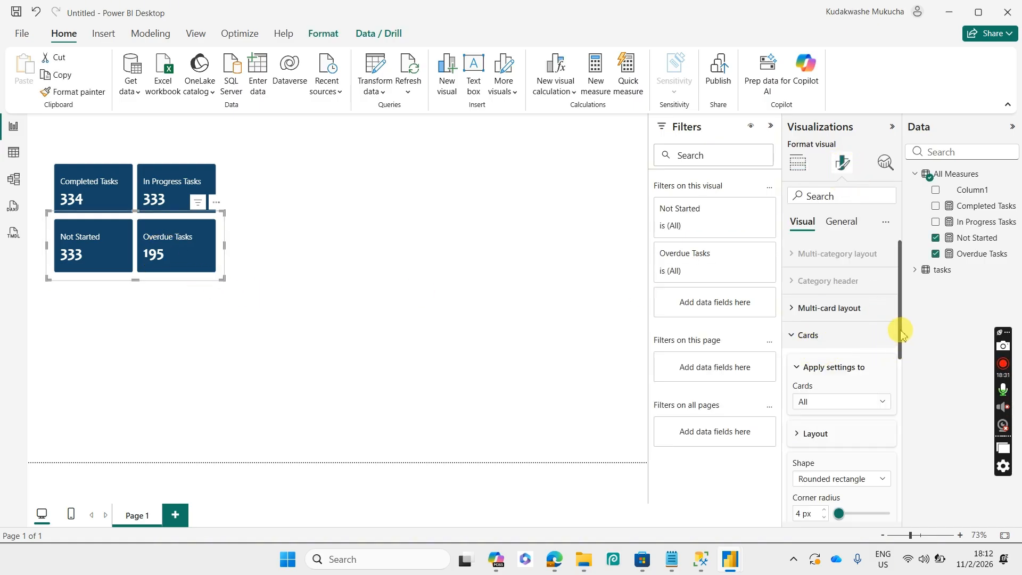
scroll(900, 358, down, 3)
click(875, 325)
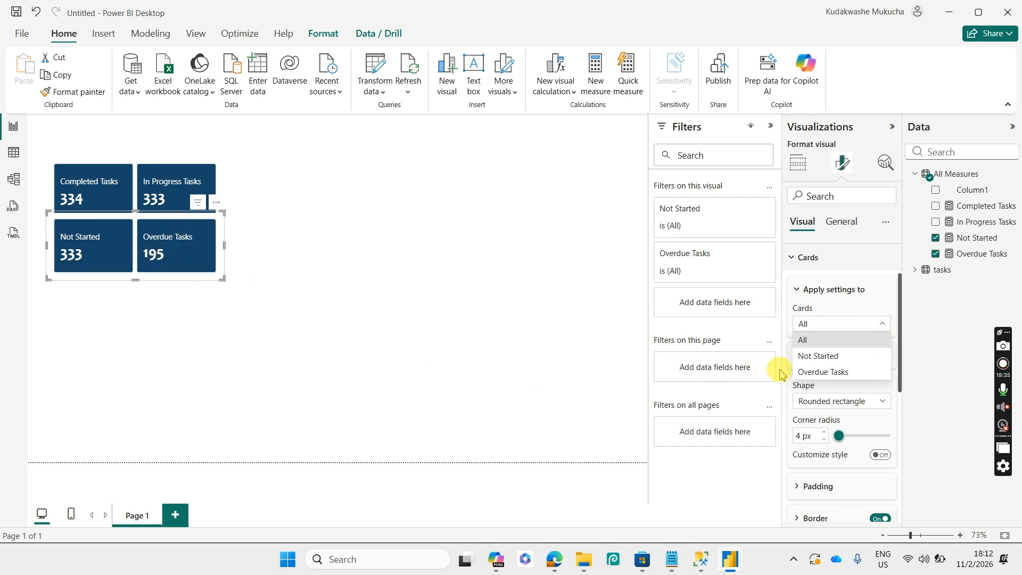
click(811, 373)
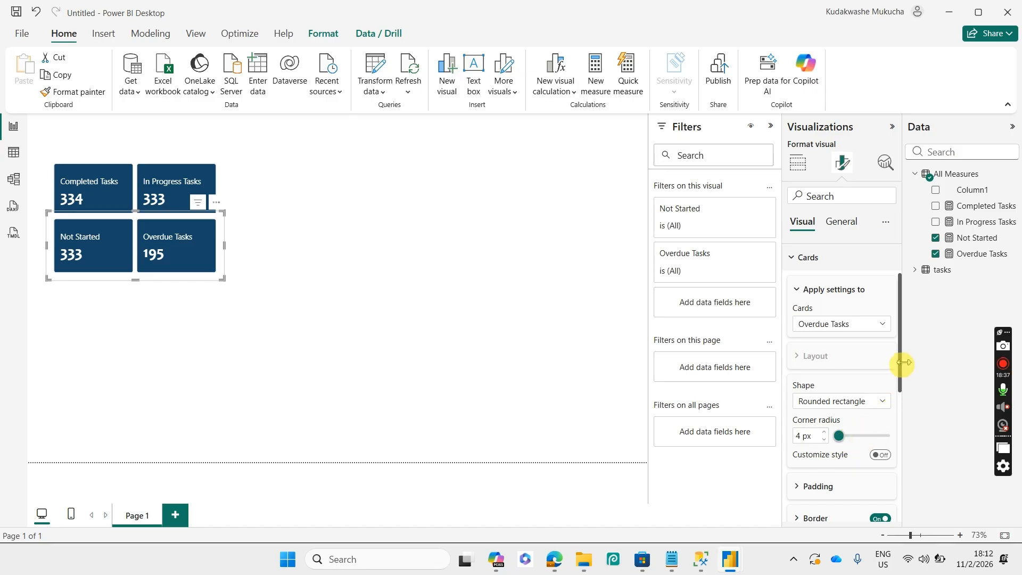
mouse_move(900, 353)
mouse_down()
mouse_move(894, 419)
mouse_move(895, 347)
mouse_up()
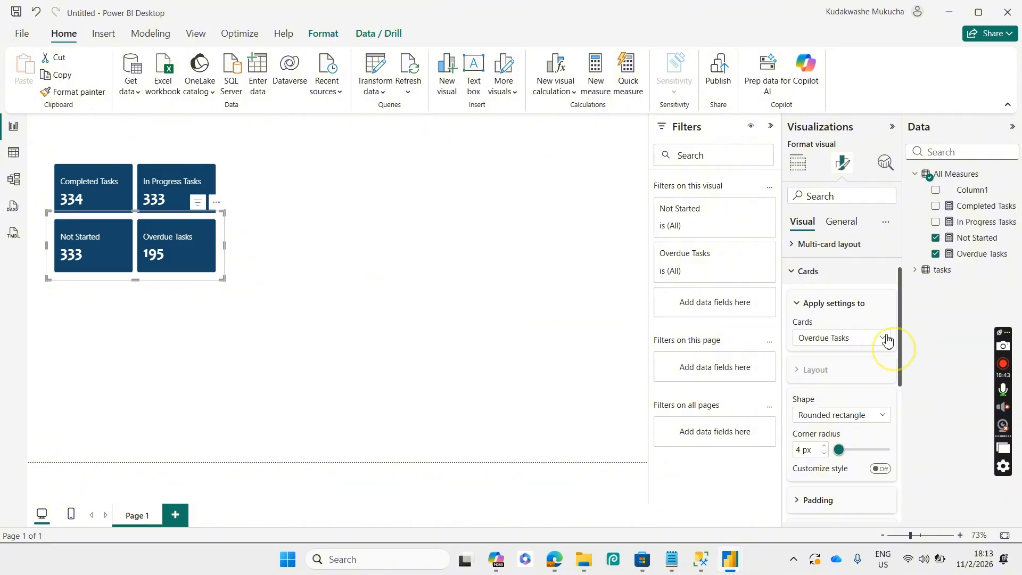
click(826, 271)
- Apply the callout settings to only the Overdue Tasks card and set its value color to the theme red
click(825, 363)
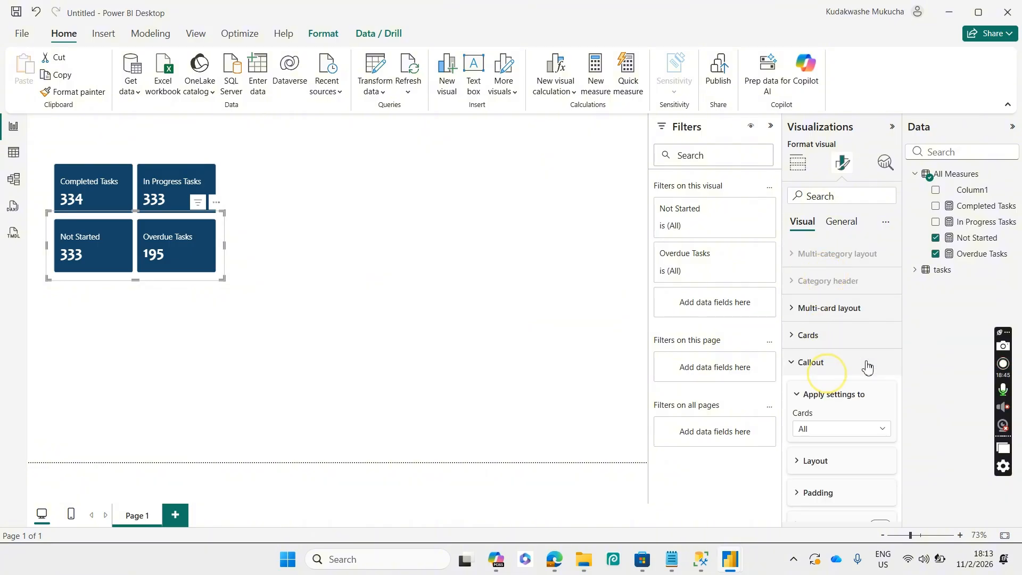
drag(896, 337, 871, 372)
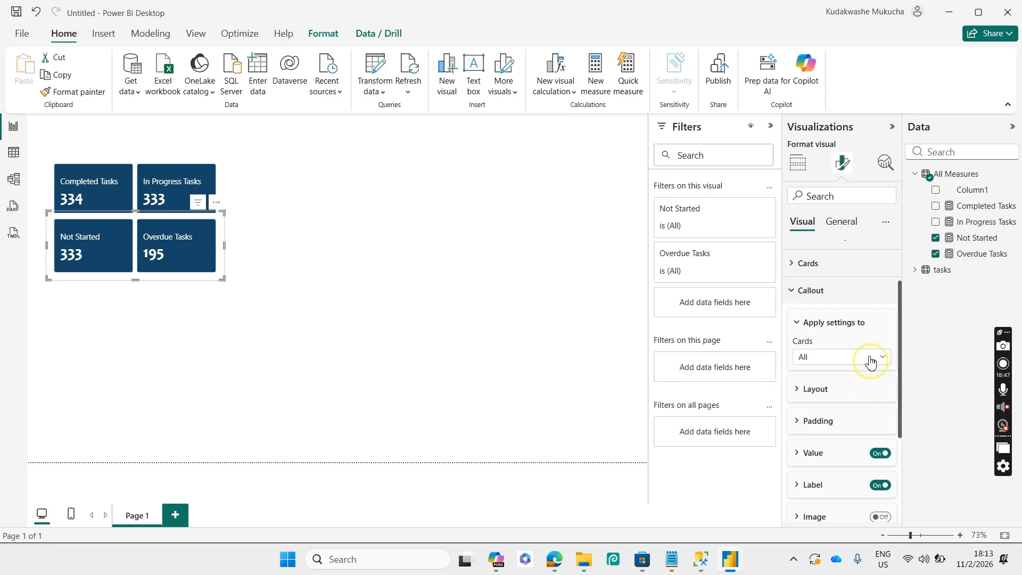
click(871, 361)
click(846, 405)
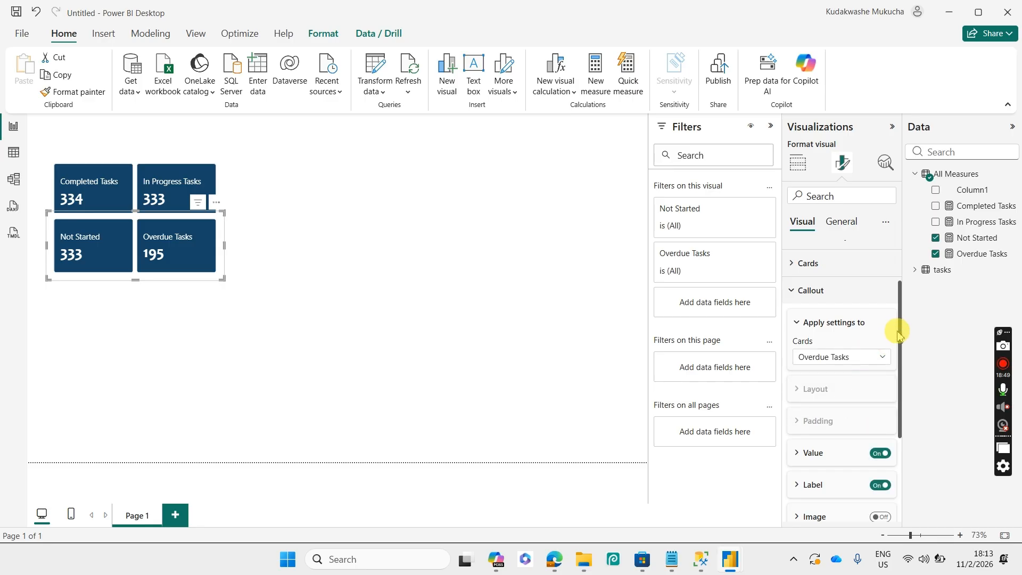
drag(898, 334, 832, 388)
click(825, 377)
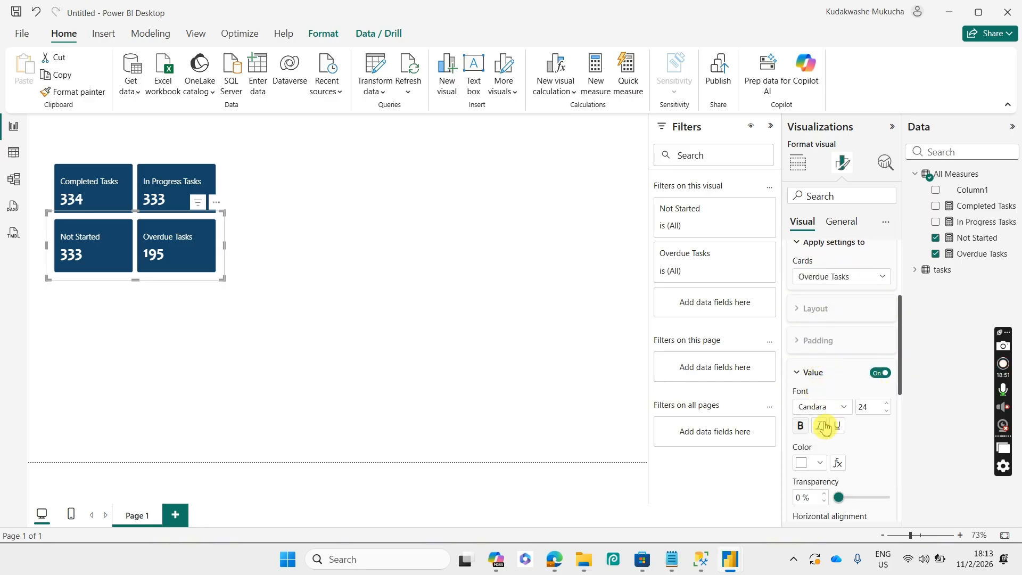
click(804, 463)
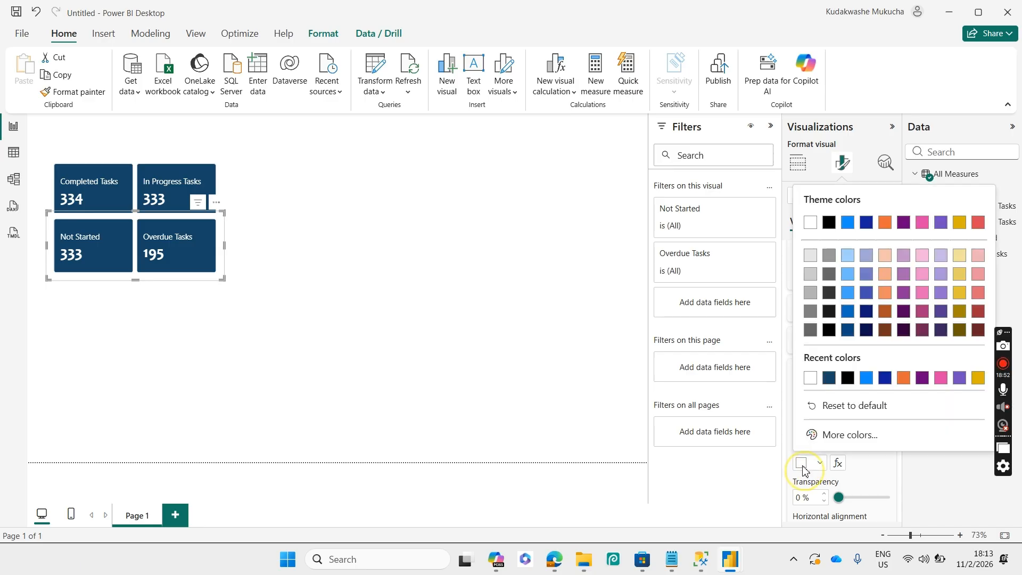
click(979, 225)
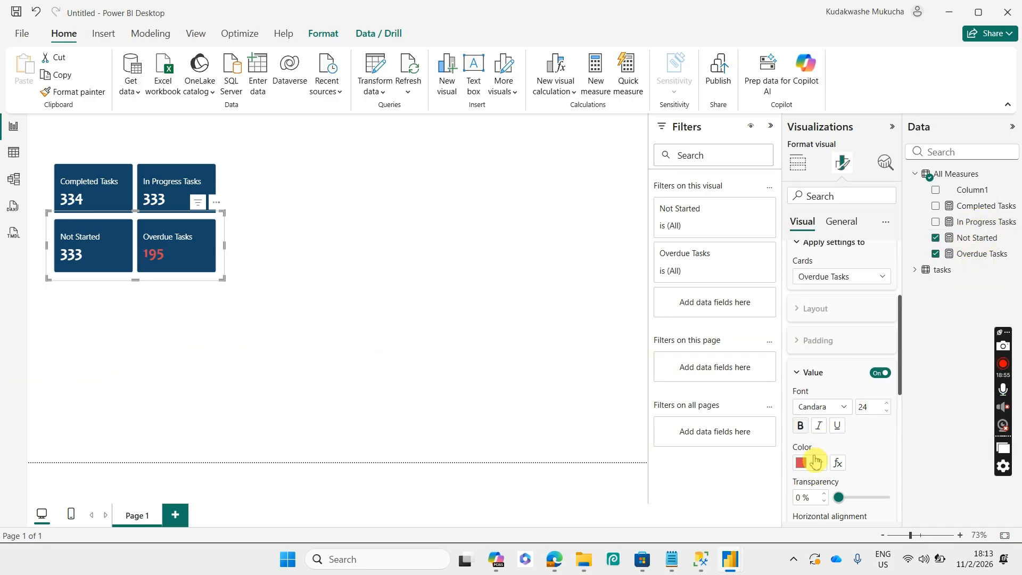
- Set the Overdue Tasks callout value to the custom bright red #FF0014, then deselect the visual
click(815, 461)
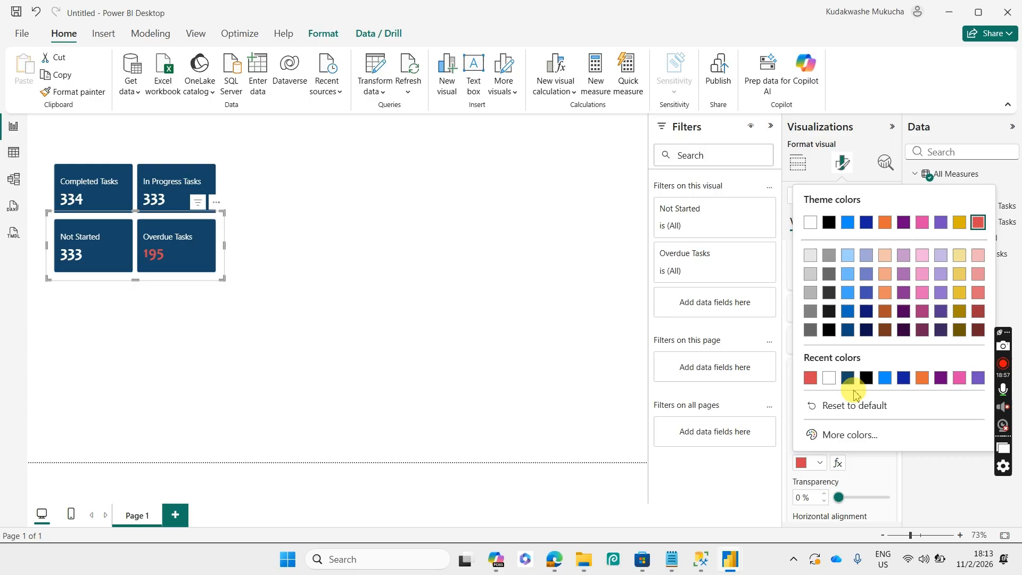
click(849, 434)
click(937, 244)
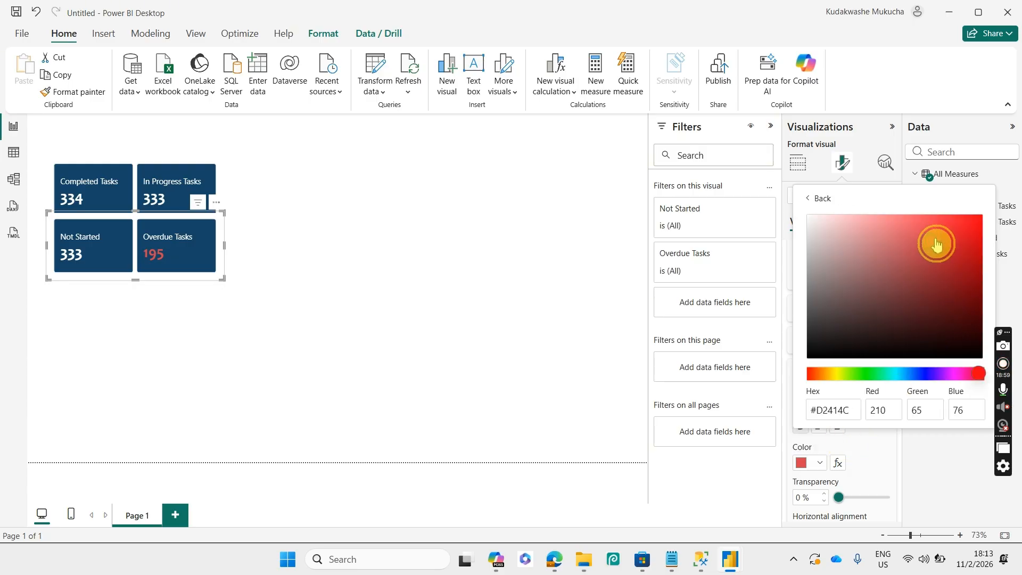
drag(937, 244, 984, 214)
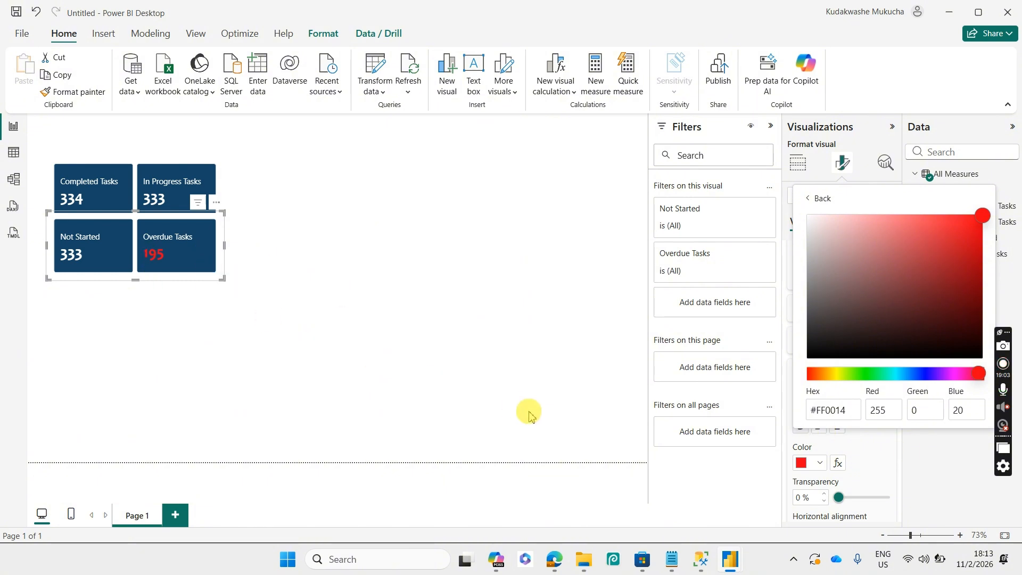
click(406, 276)
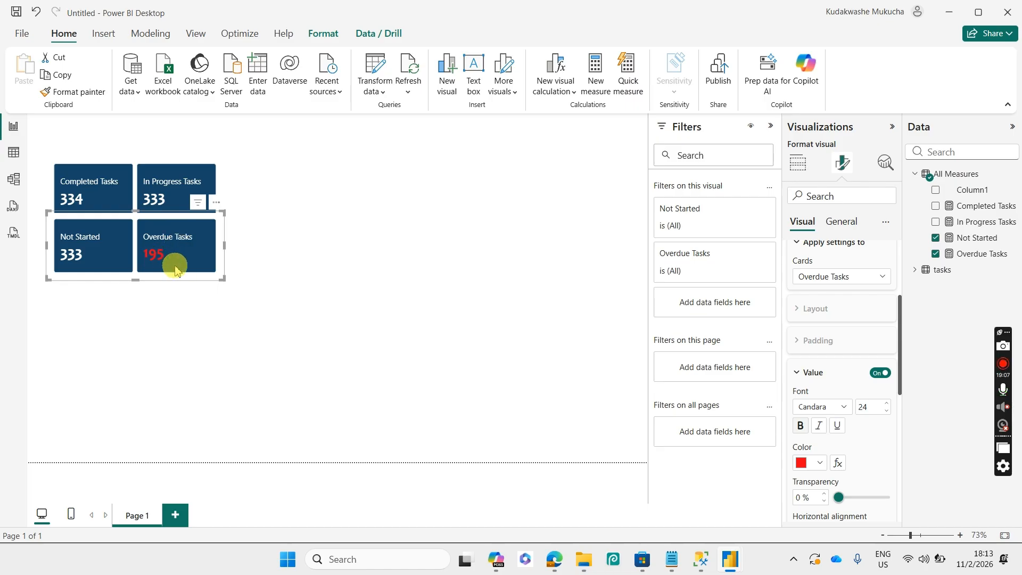
click(294, 278)
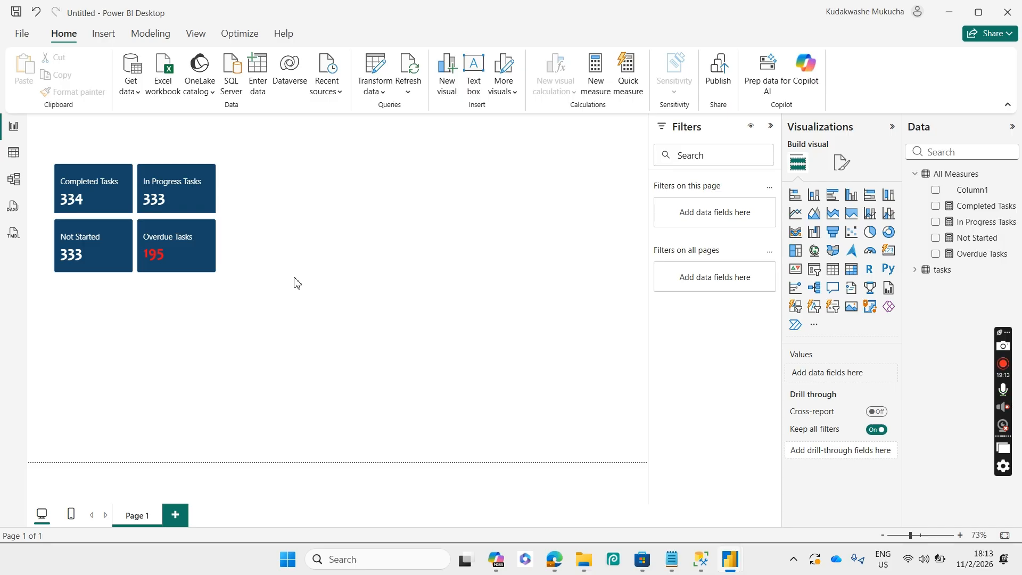
- Insert a clustered bar chart and place it directly beside the card visuals, spanning roughly the height of both card rows
click(834, 199)
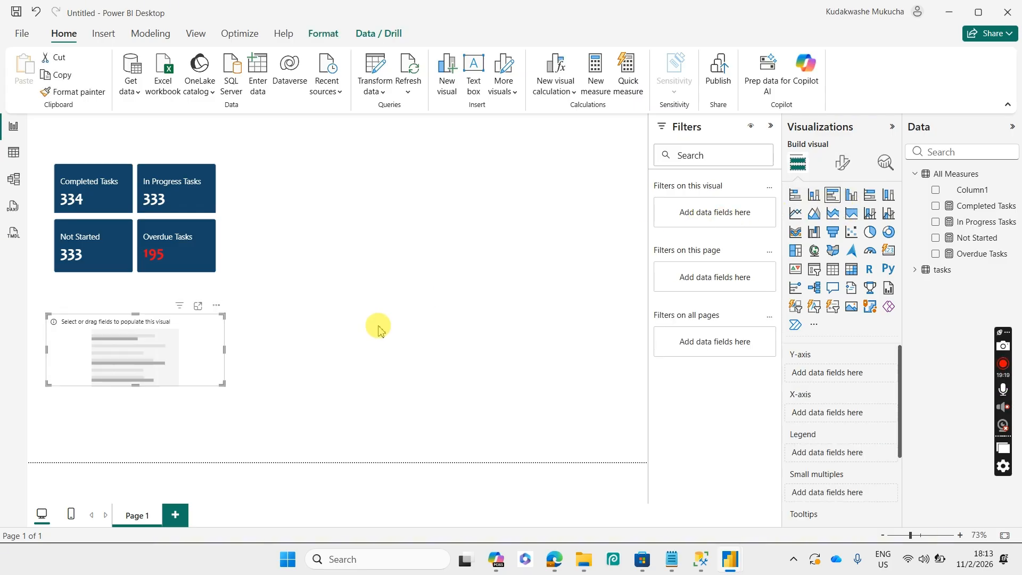
drag(131, 362, 313, 277)
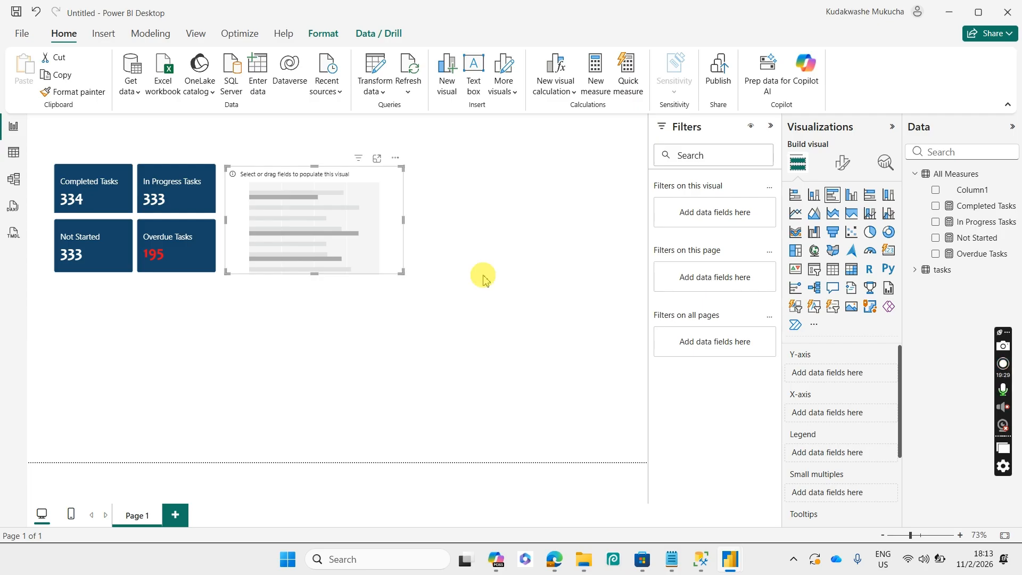
- Create a measure in the All Measures table defined as Total Tasks = COUNTROWS(tasks)
right_click(975, 180)
key(Escape)
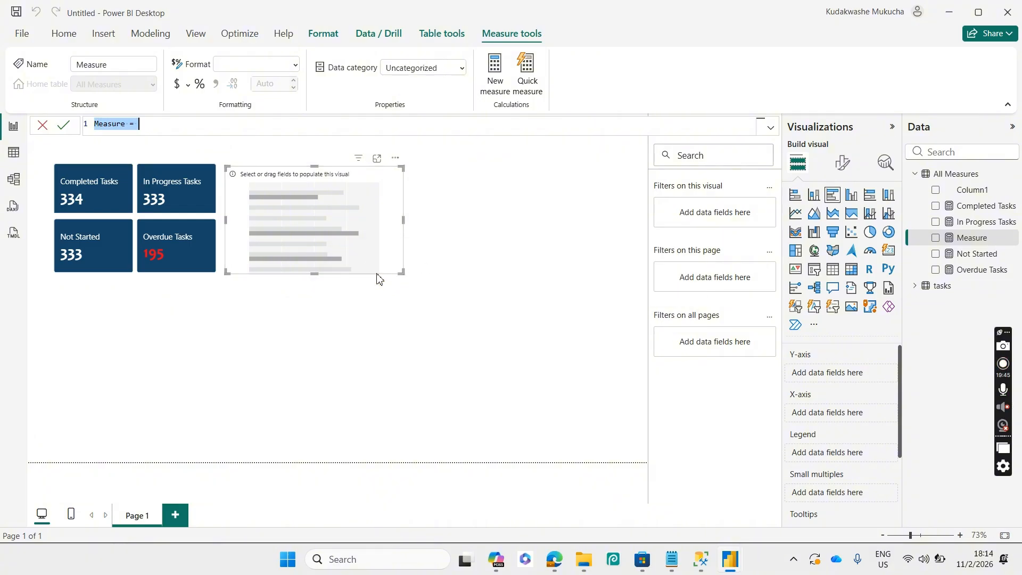
text(Total Tasks)
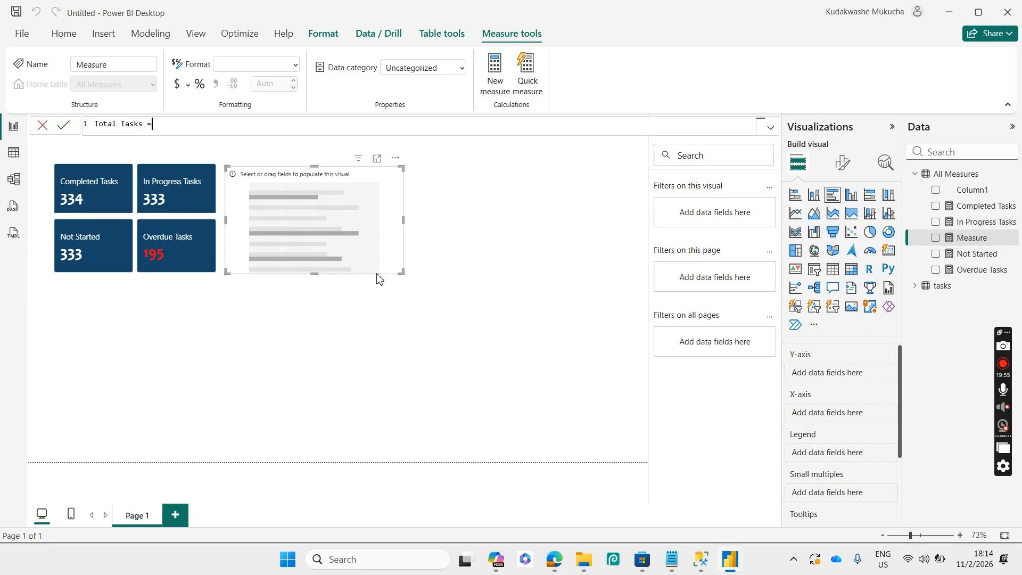
text(Count)
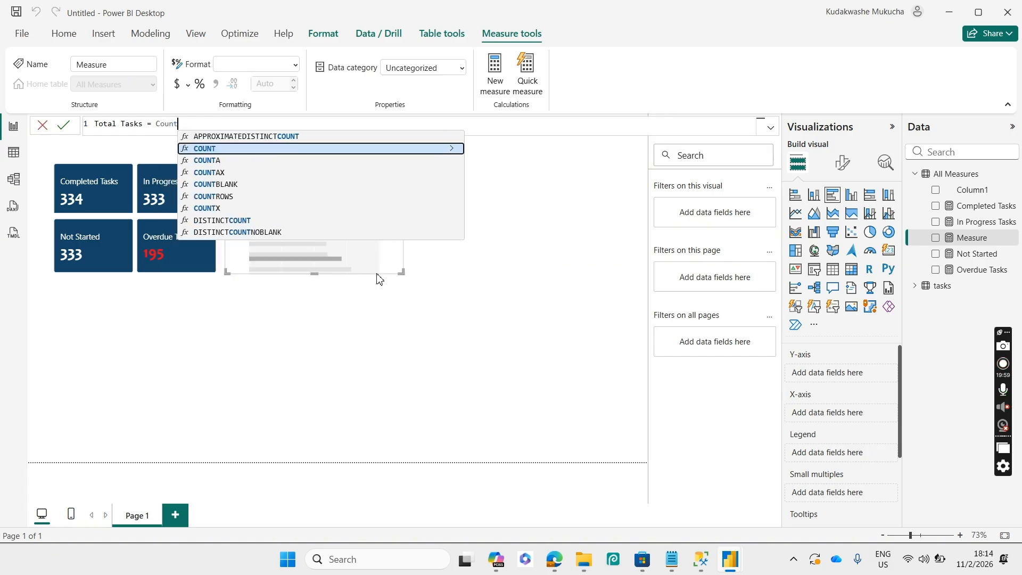
text(r)
key(Tab)
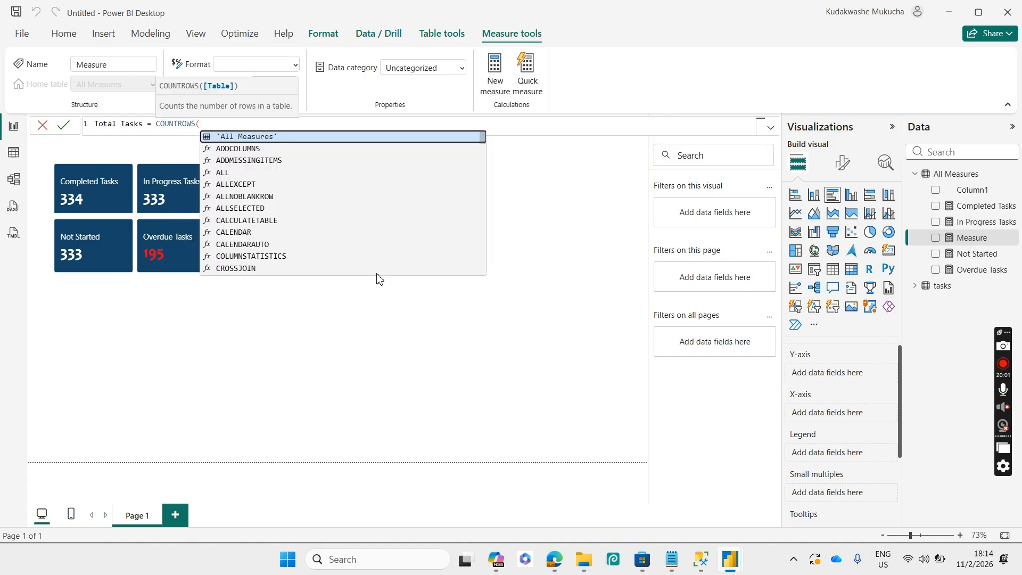
text(tas)
key(Tab)
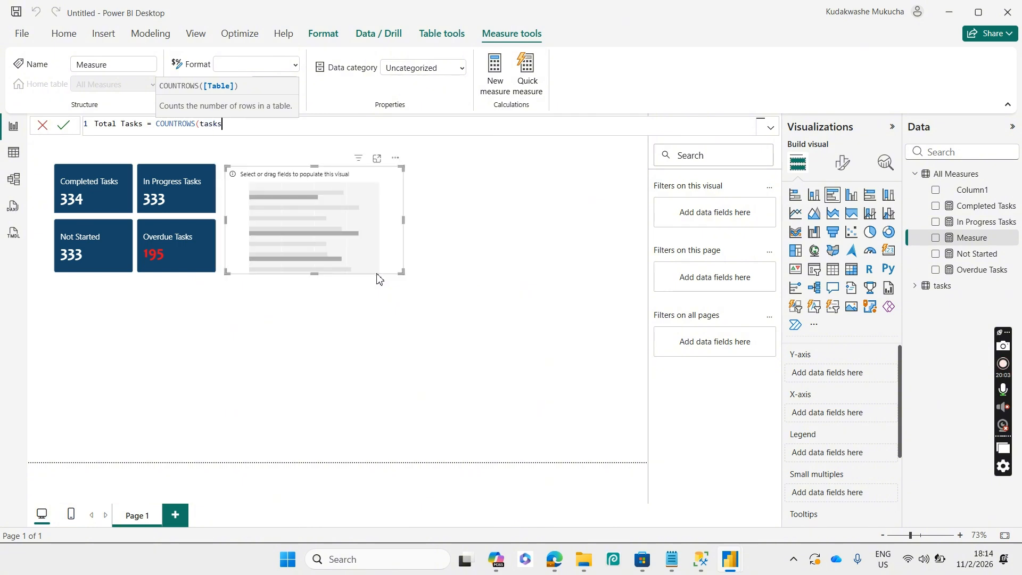
text())
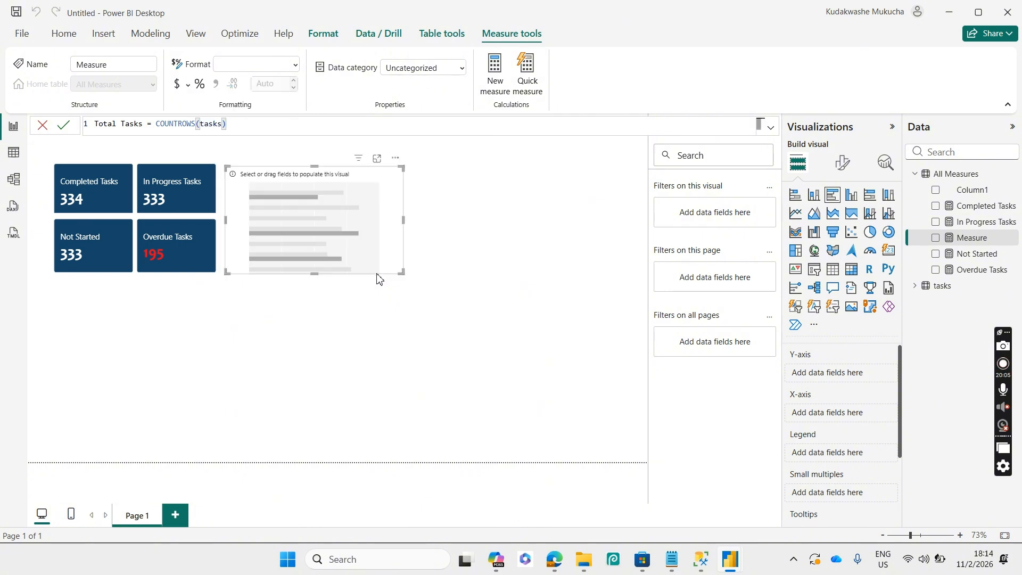
key(Return)
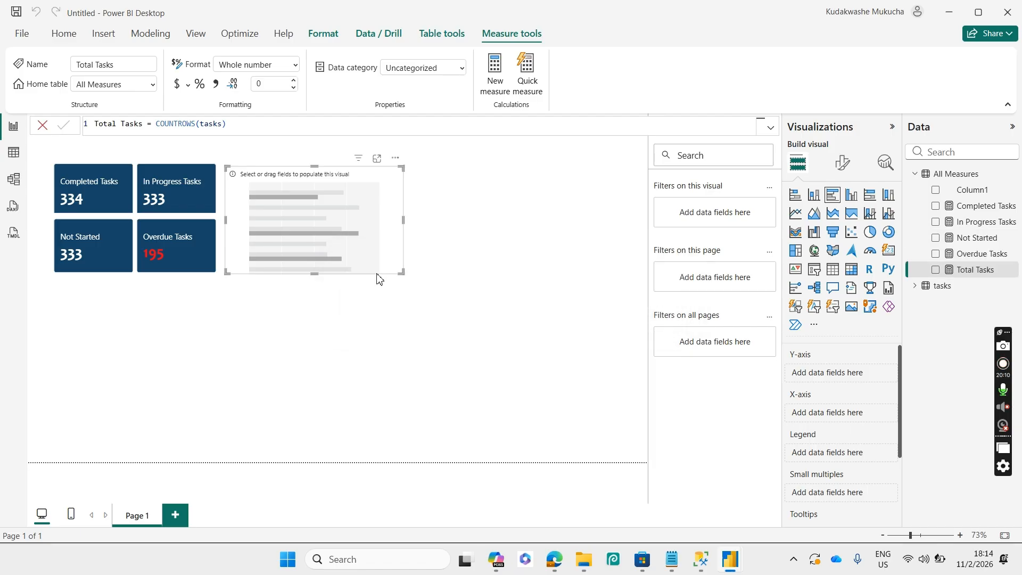
- Populate the bar chart with Team on the Y-axis and Total Tasks on the X-axis, then widen it slightly
click(915, 287)
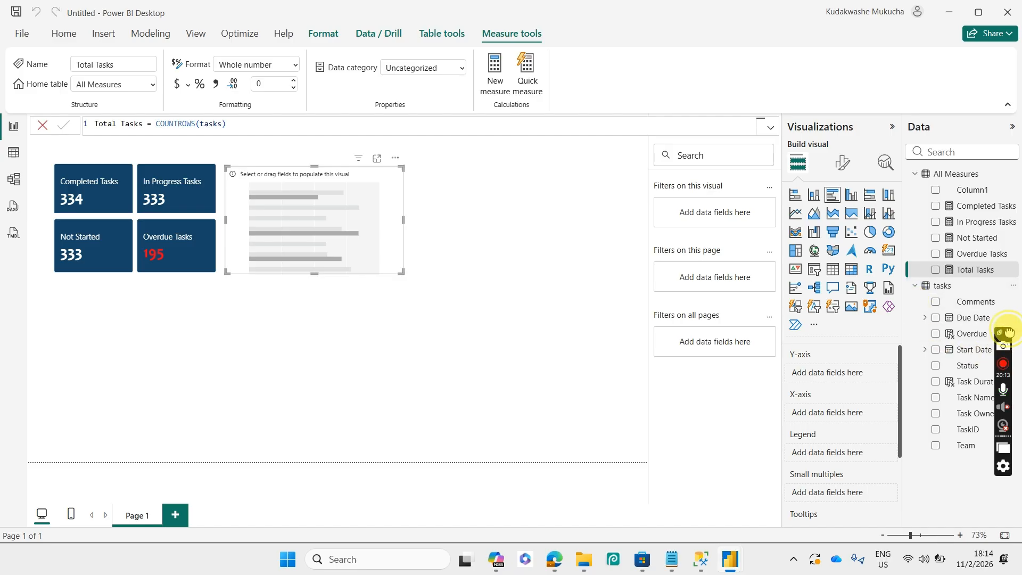
drag(1009, 332, 914, 357)
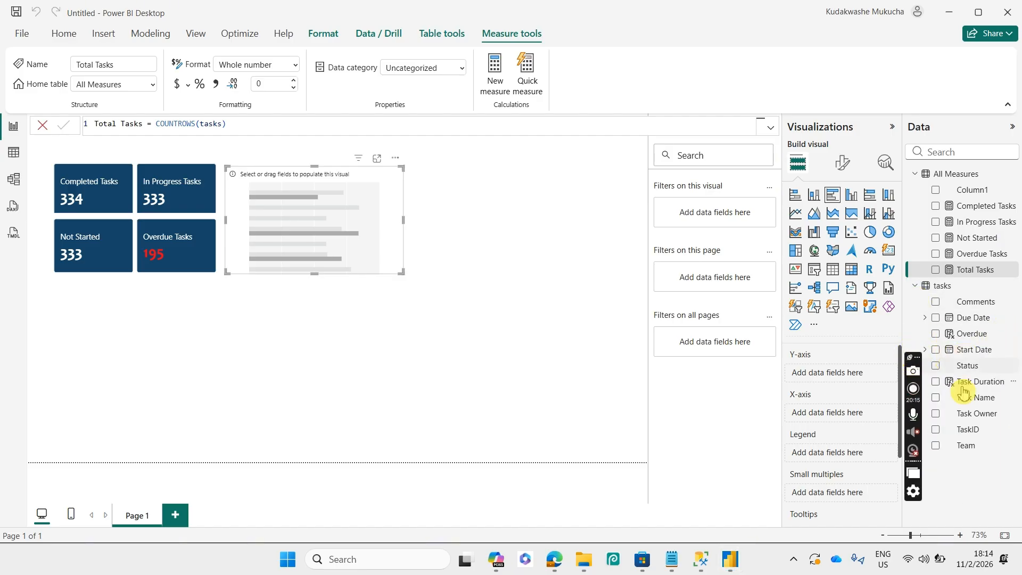
click(937, 448)
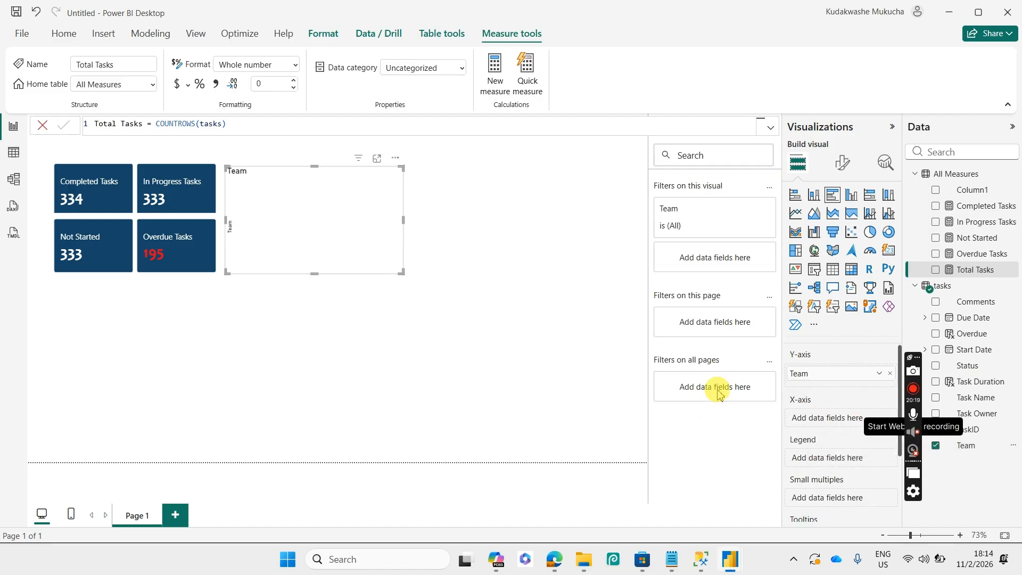
click(938, 273)
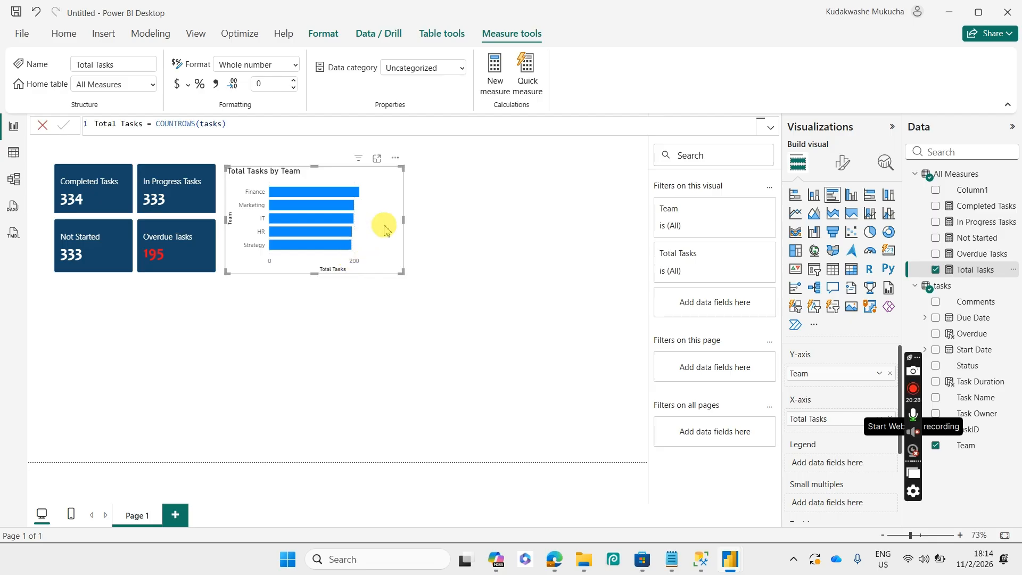
drag(404, 223, 431, 221)
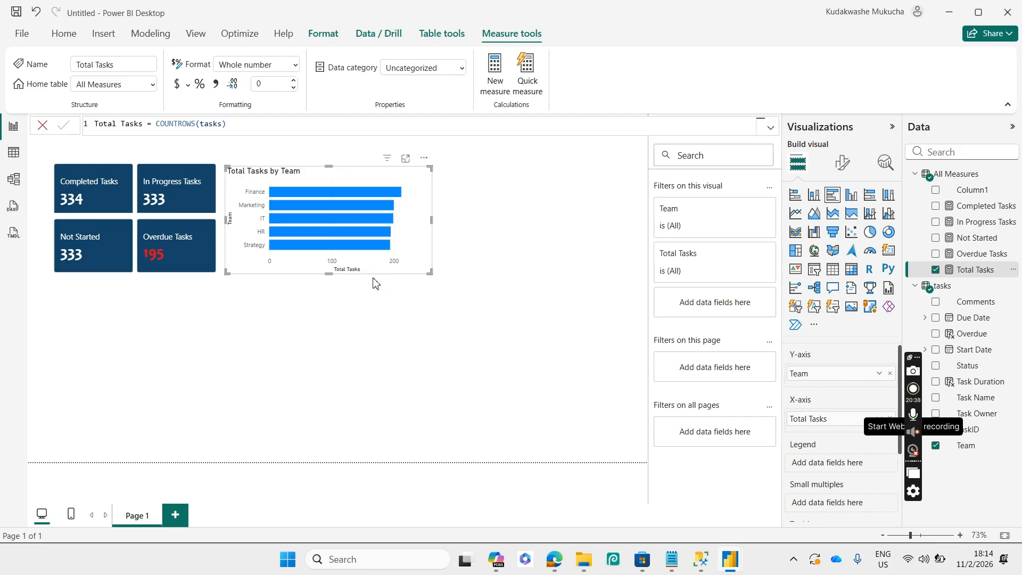
- Turn off the Y-axis title of the Total Tasks by Team bar chart
click(841, 163)
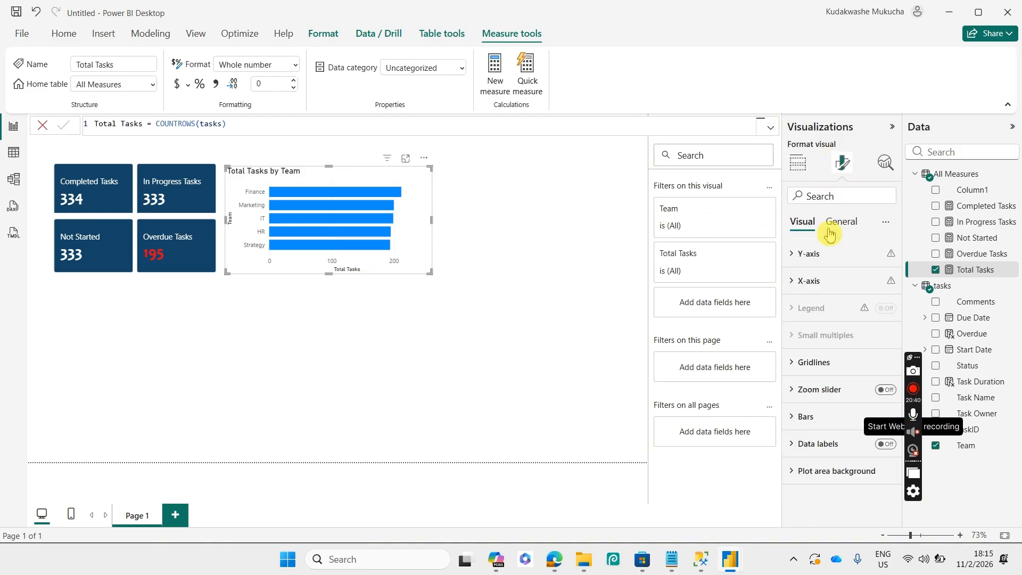
click(818, 261)
click(880, 480)
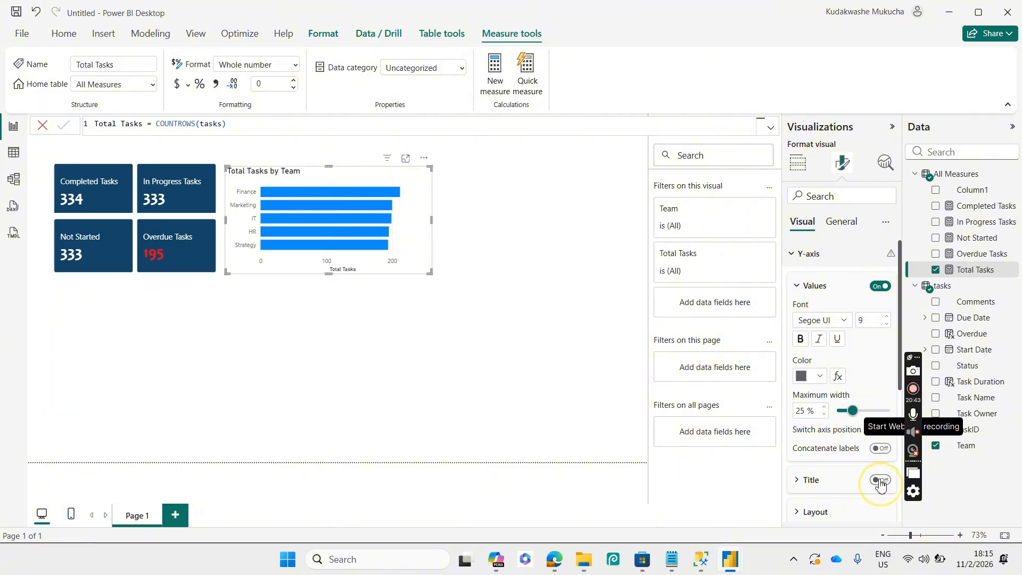
click(794, 260)
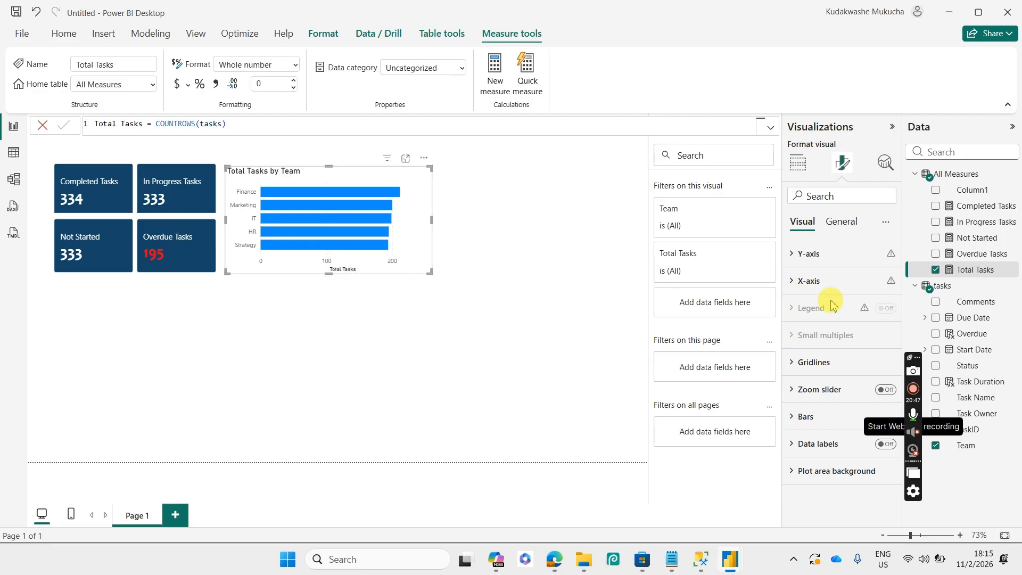
- Turn off the X-axis title and values of the Total Tasks by Team bar chart
click(805, 280)
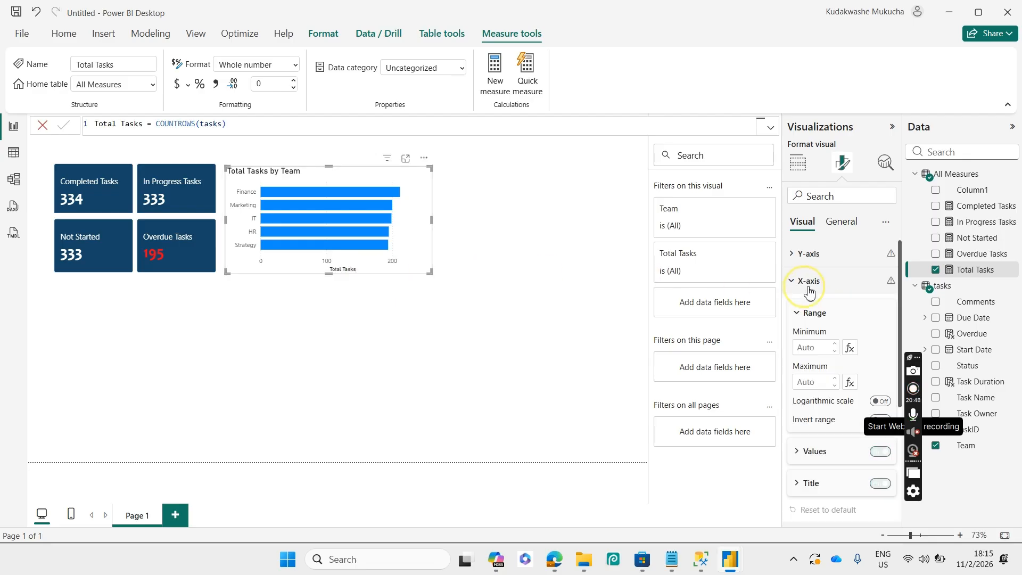
click(881, 485)
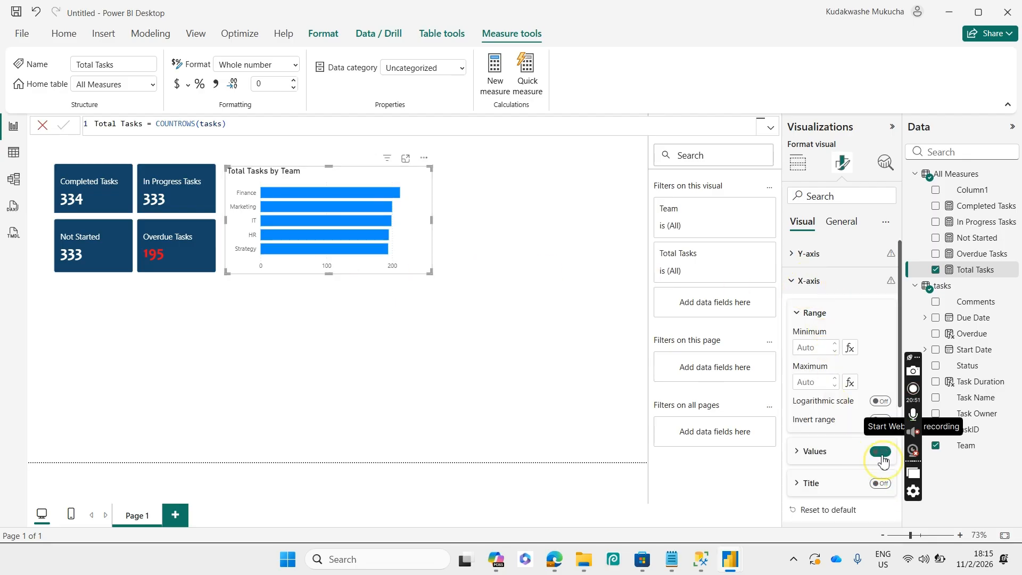
click(881, 457)
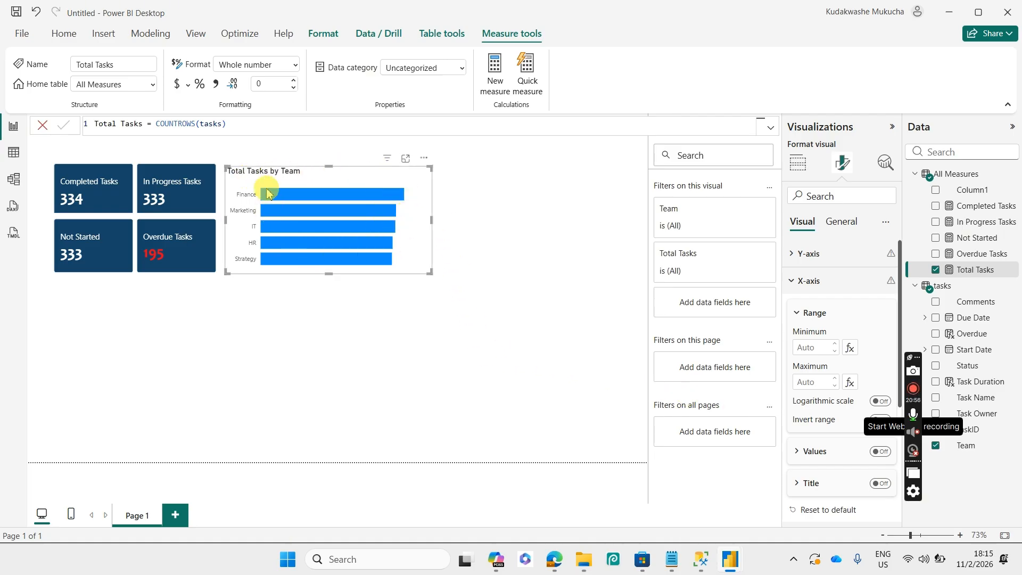
- Set the bar chart's background to the same dark blue used on the card visuals
click(851, 228)
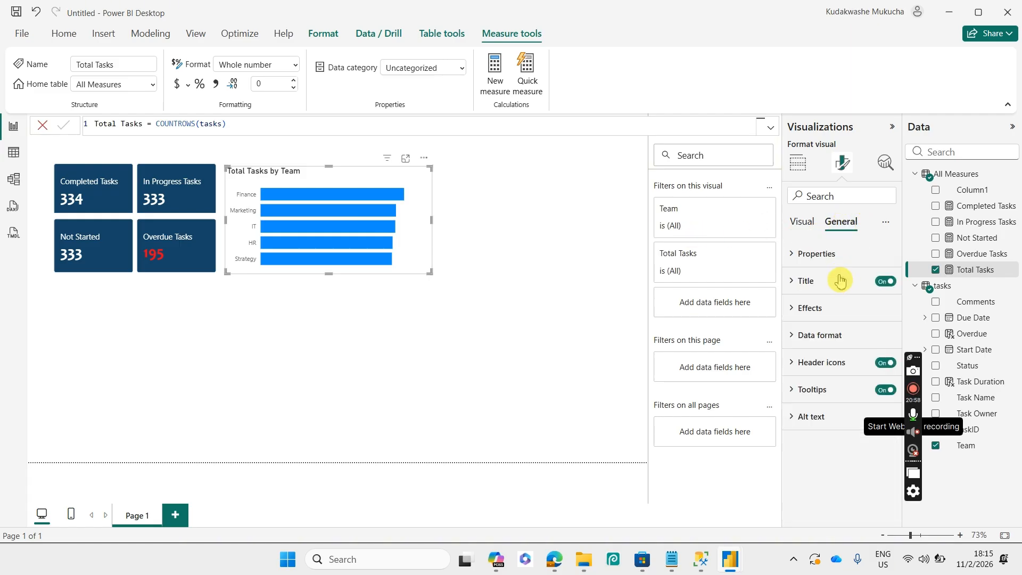
click(822, 308)
click(810, 376)
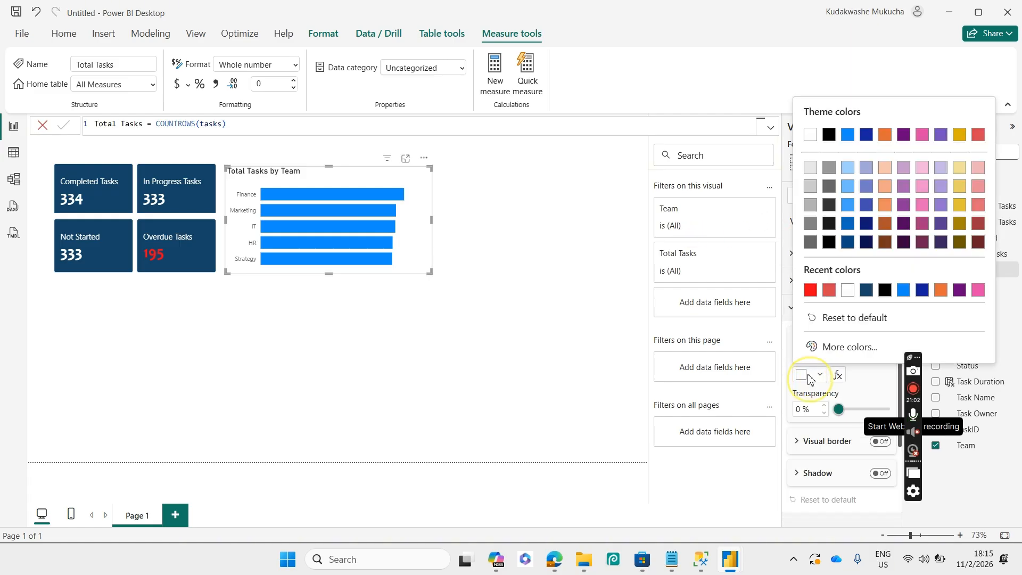
click(866, 290)
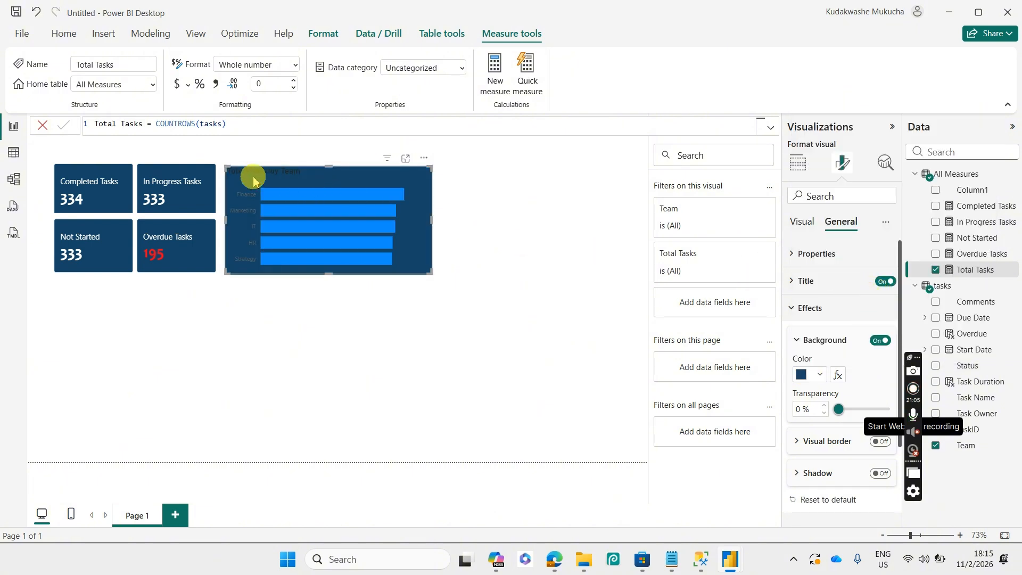
- Format the bar chart's title in Segoe UI, size 12, with white text
click(831, 288)
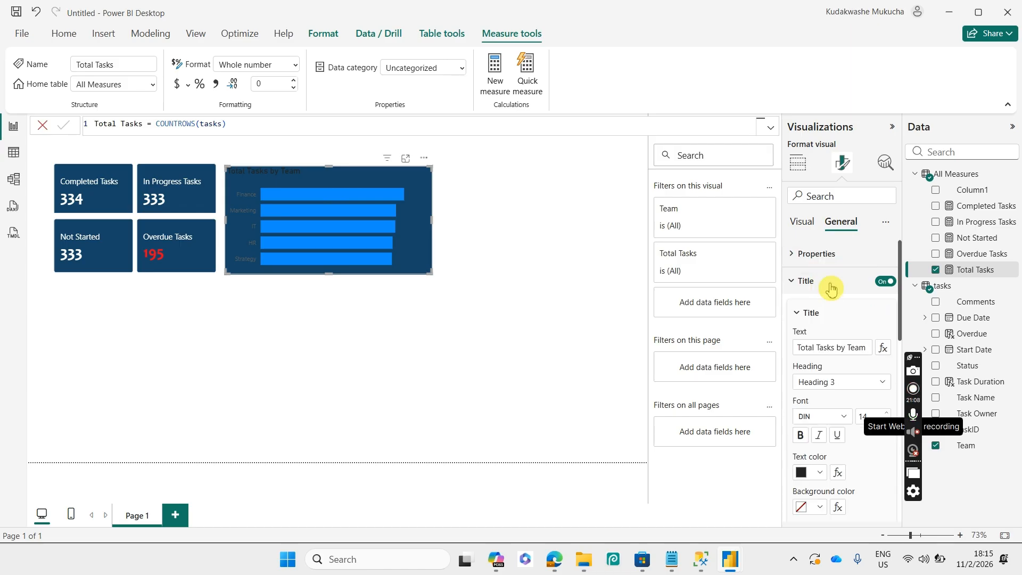
click(823, 416)
scroll(846, 341, down, 4)
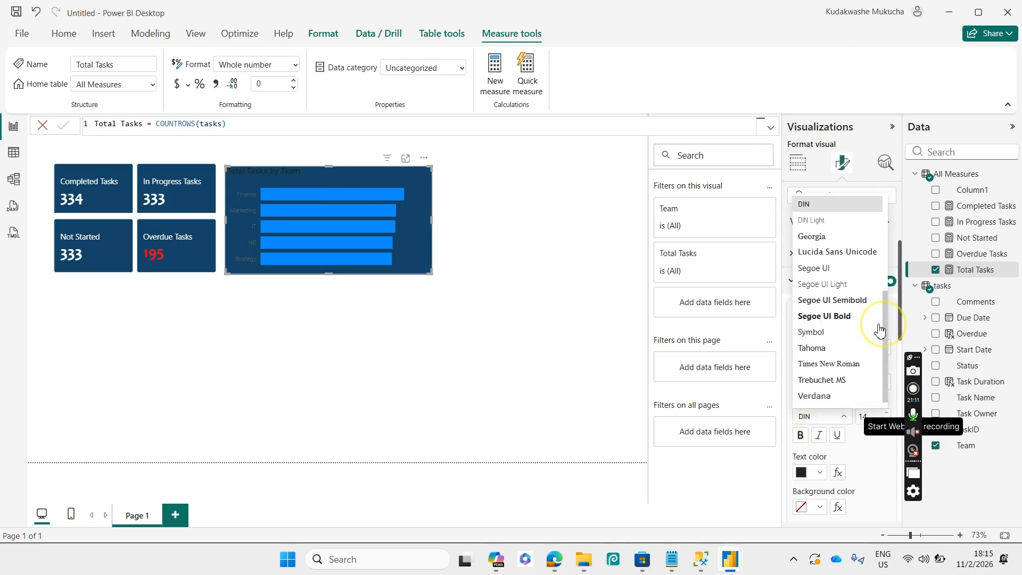
click(814, 268)
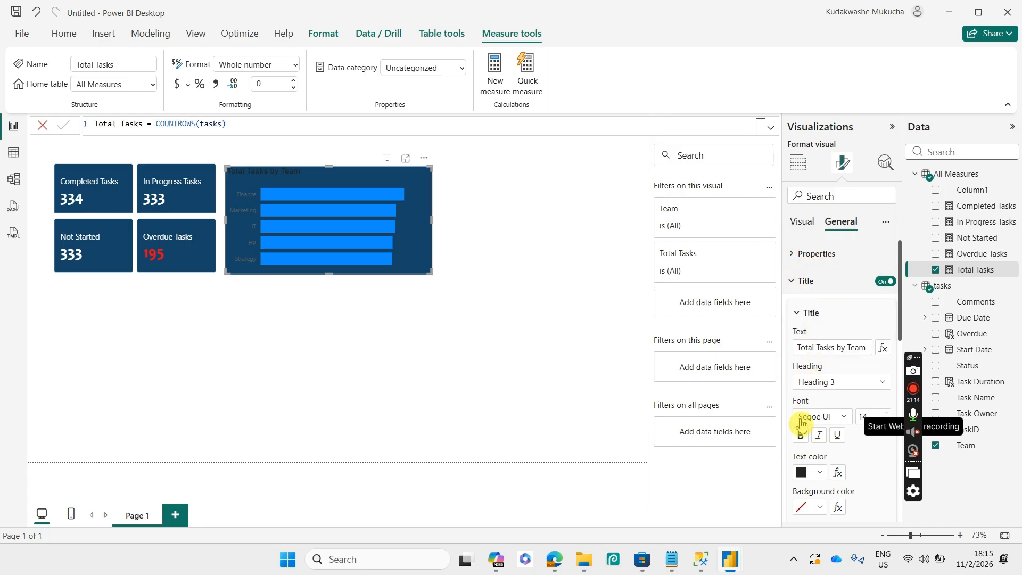
click(805, 472)
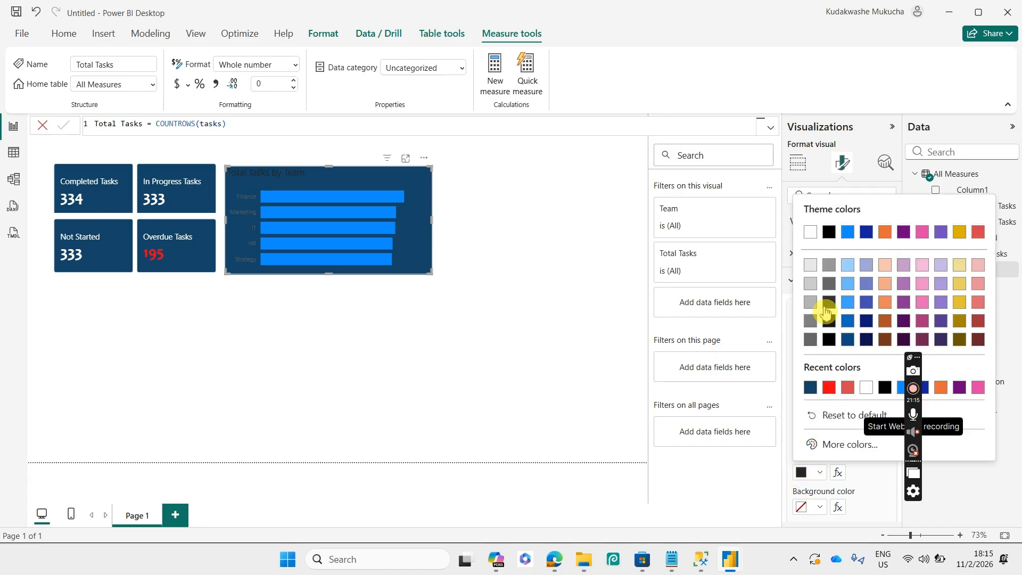
click(809, 233)
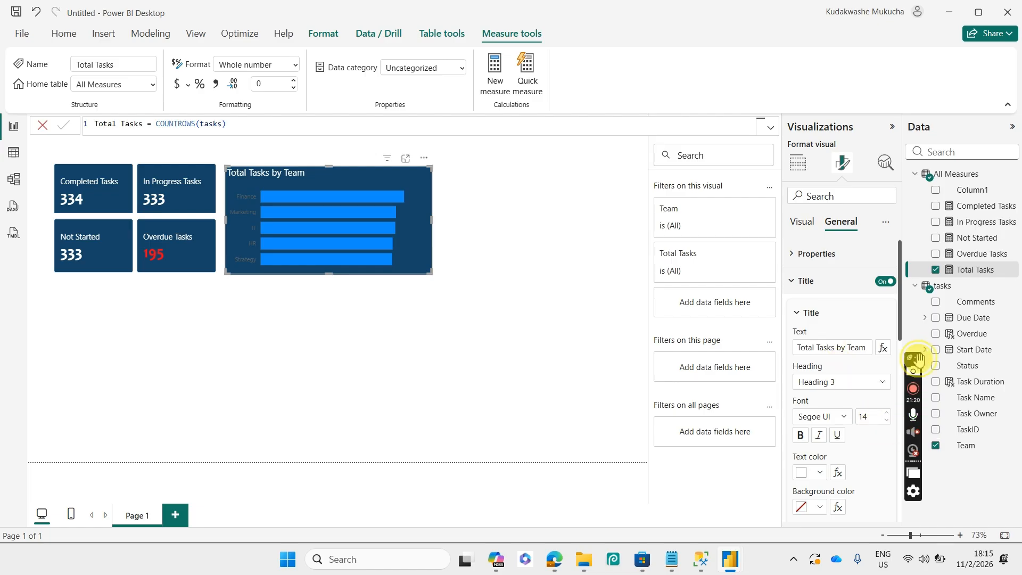
drag(918, 361, 941, 405)
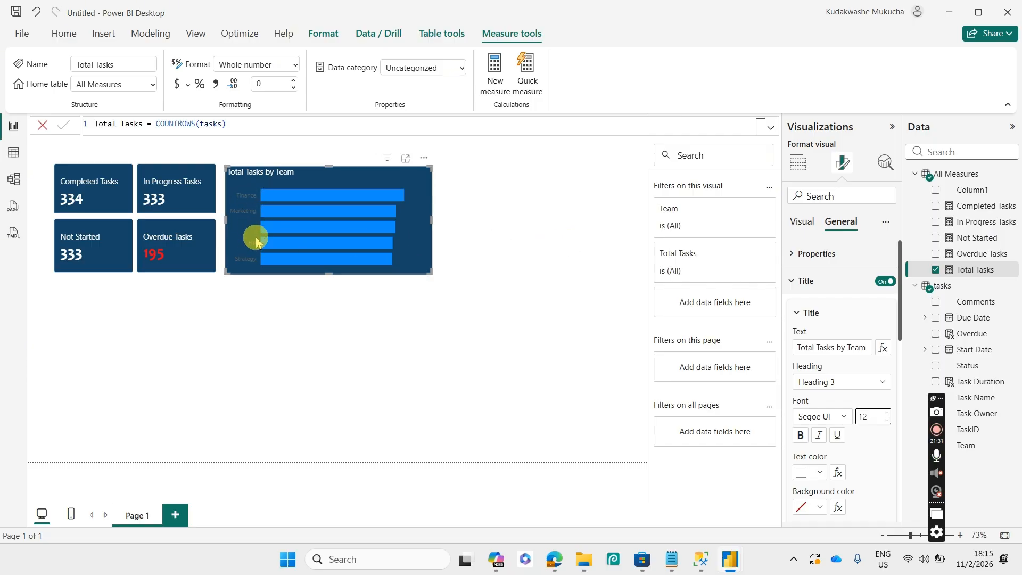
- Make the bar chart's Y-axis values white and set their font size to 10
click(802, 223)
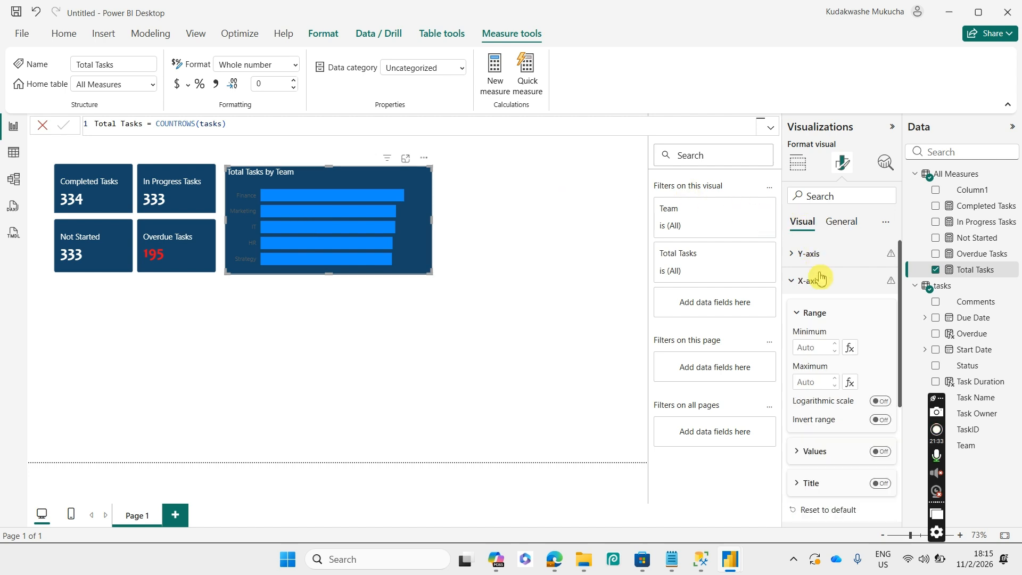
click(815, 261)
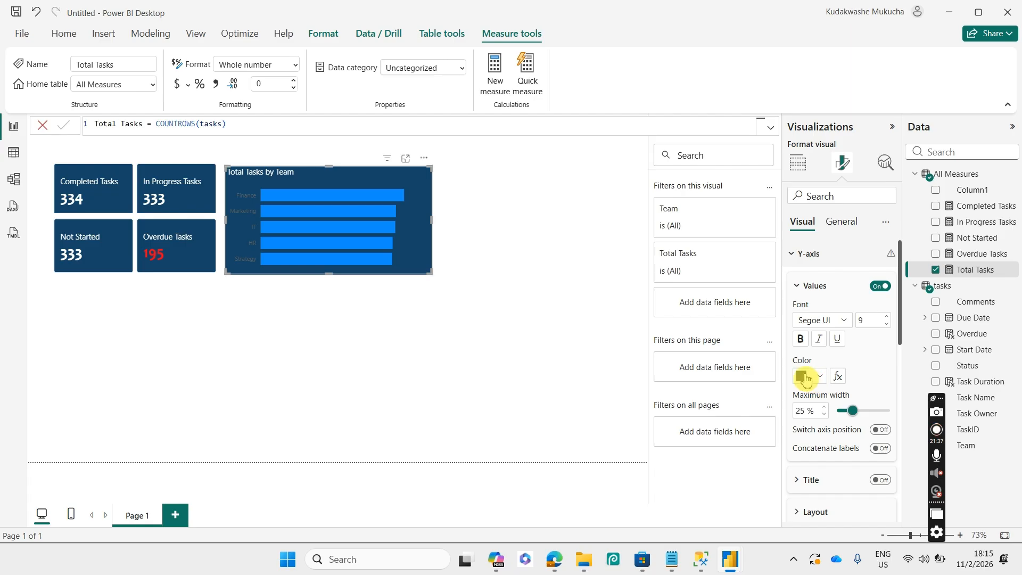
click(806, 377)
click(808, 293)
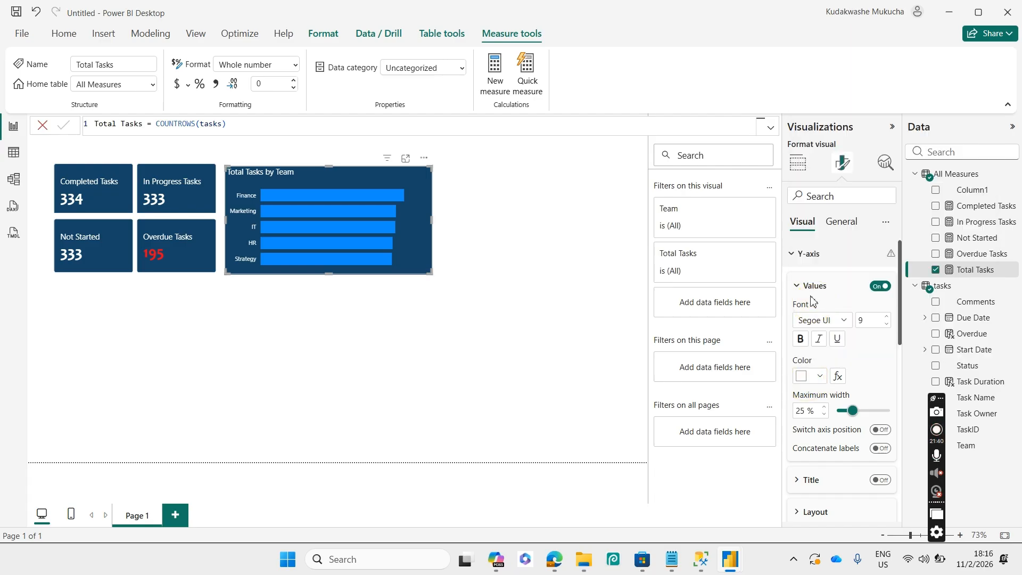
click(887, 317)
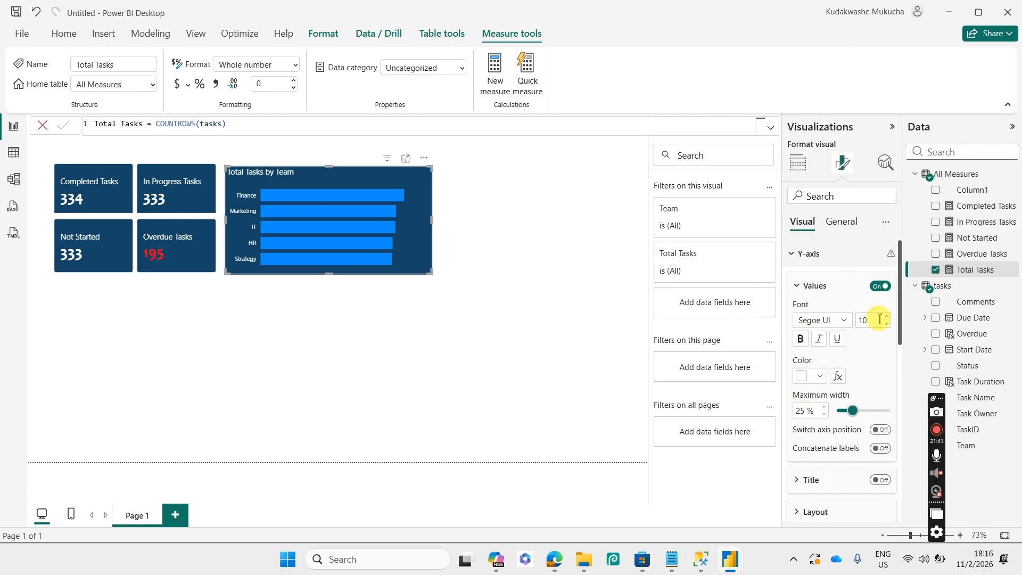
click(878, 320)
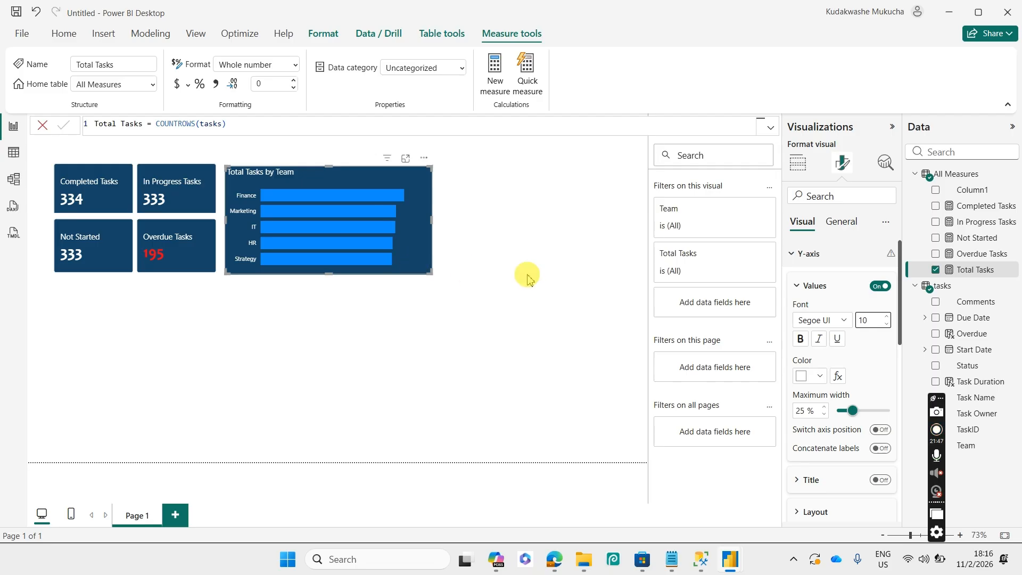
- Set the color of all bars in the chart to the custom green #43F48B
click(807, 254)
click(807, 282)
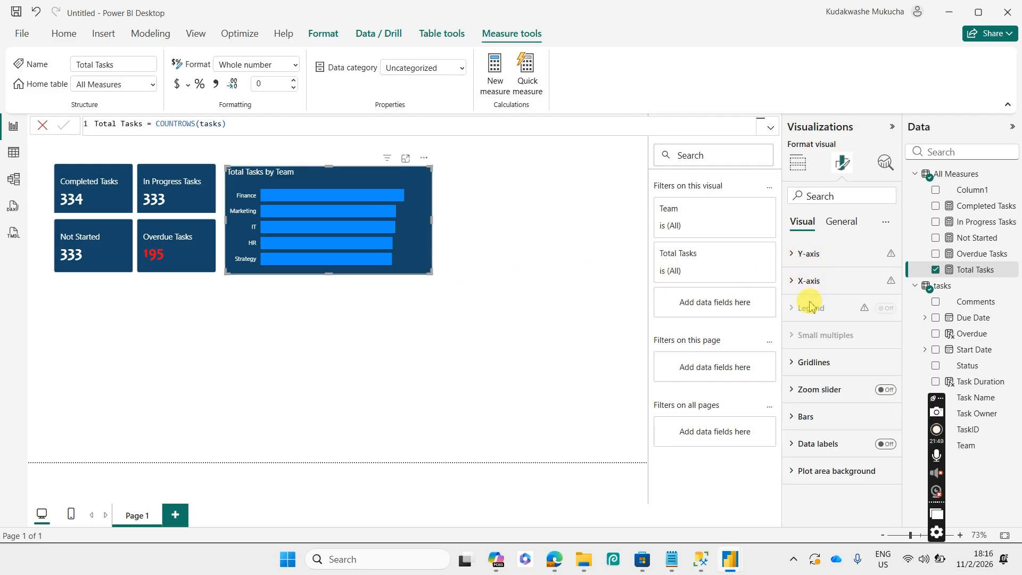
click(808, 417)
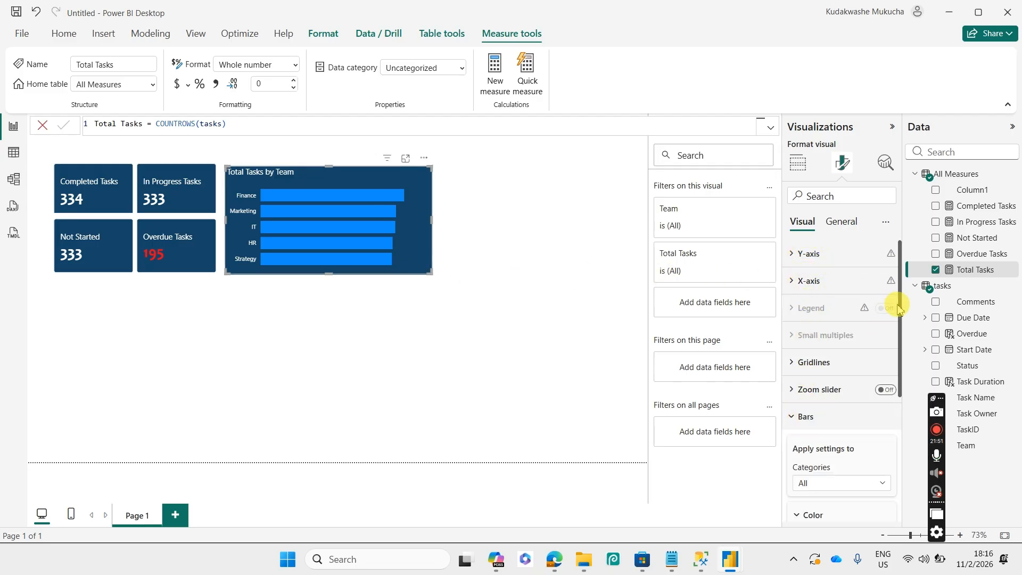
drag(900, 311, 896, 422)
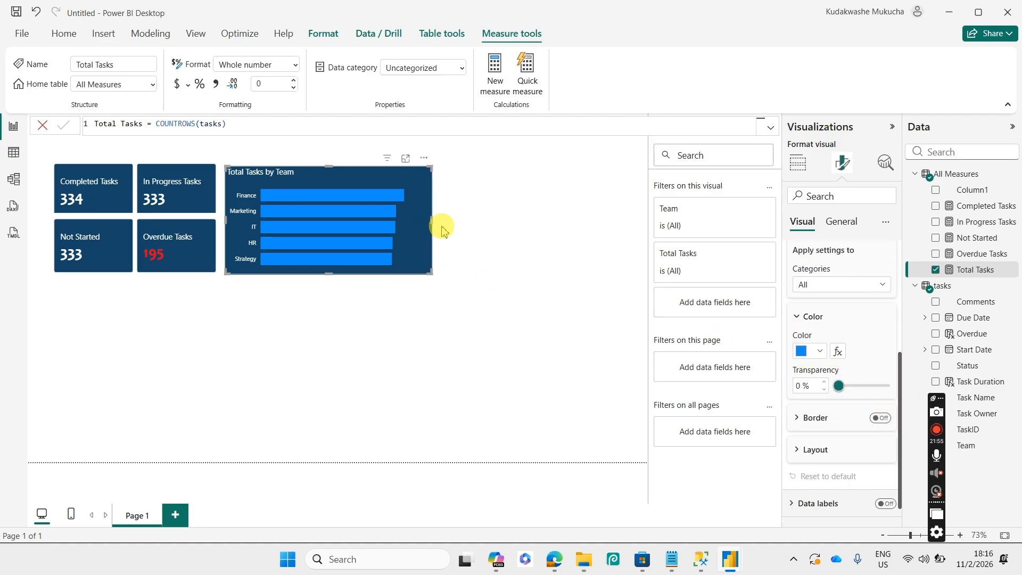
click(803, 353)
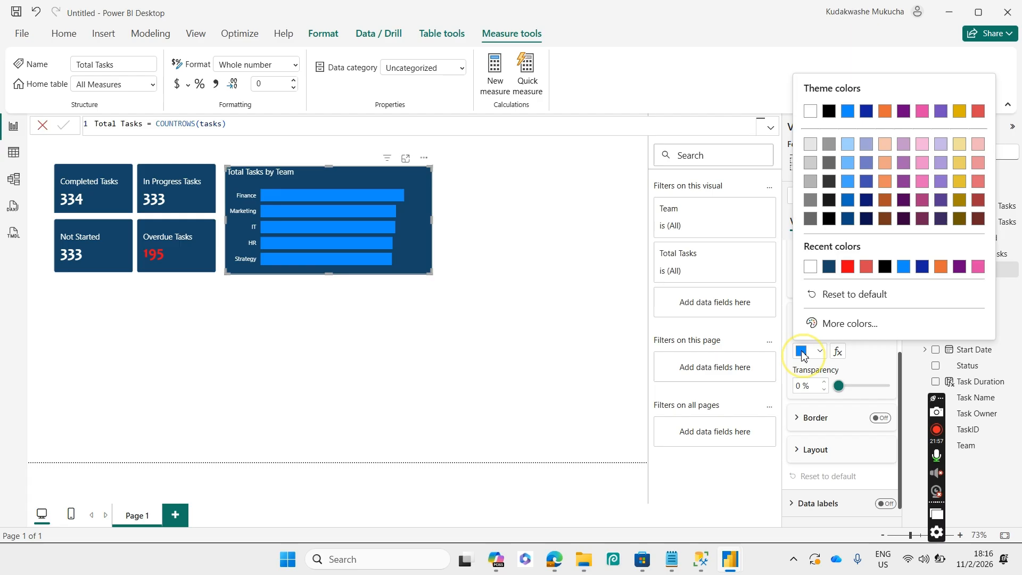
click(831, 327)
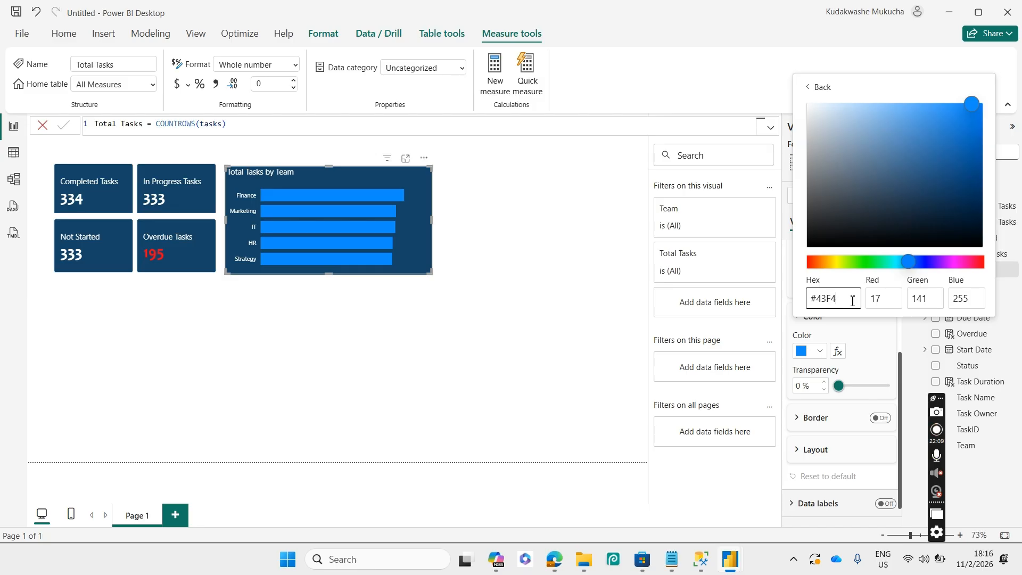
text(B)
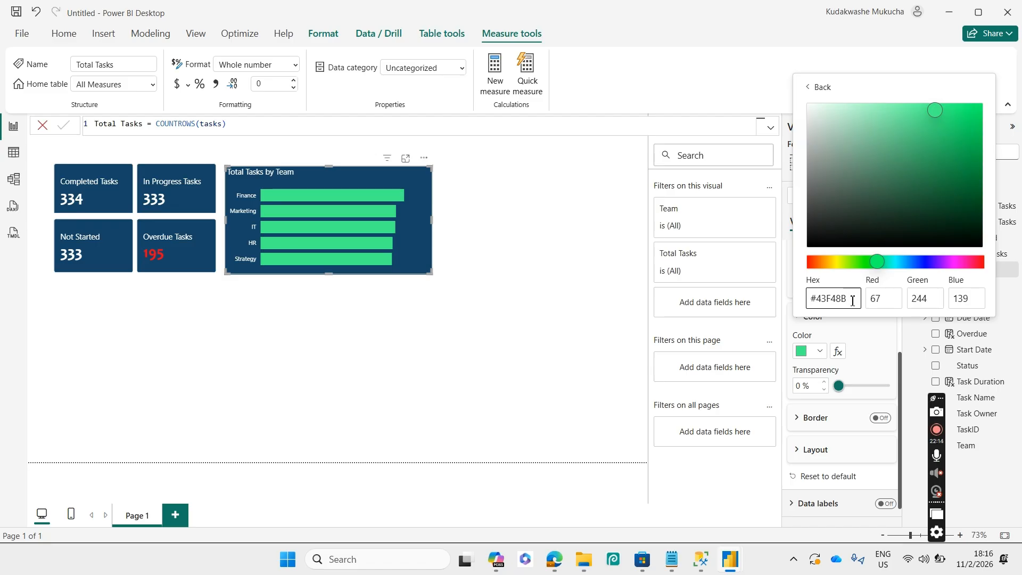
click(523, 280)
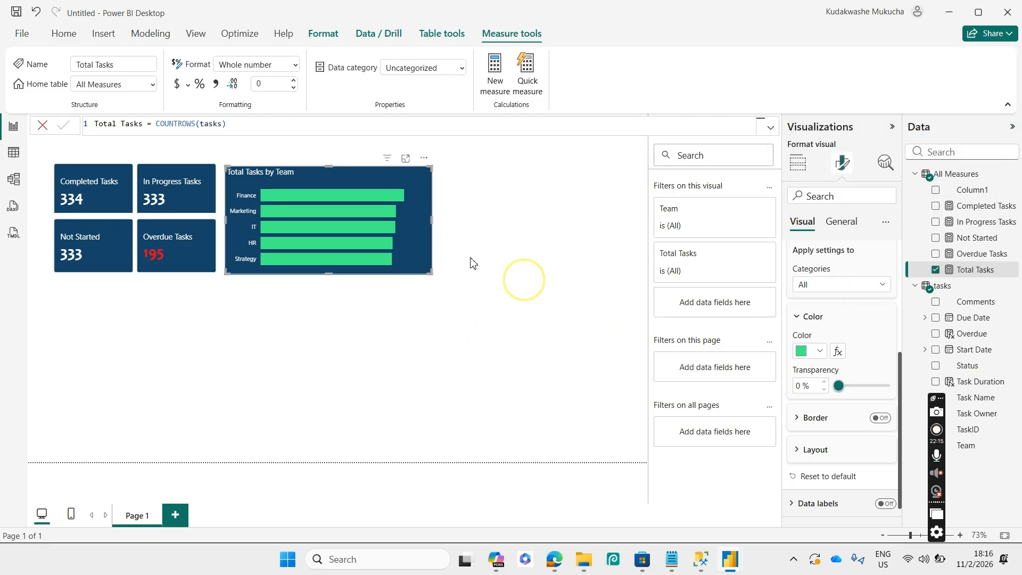
- Set the spacing between the bar chart's categories to 32%
mouse_move(347, 223)
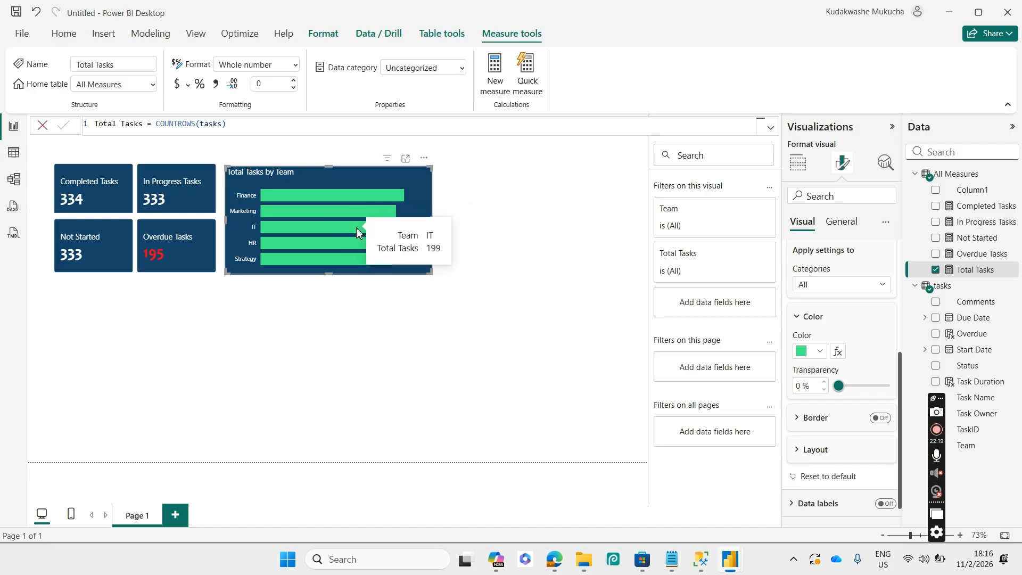
click(815, 449)
drag(901, 401, 862, 442)
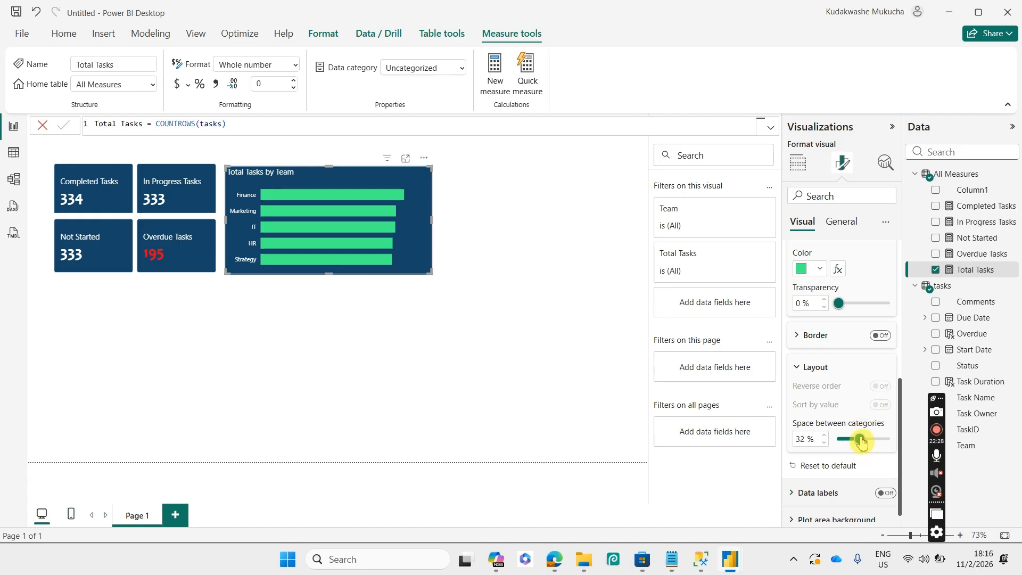
click(542, 343)
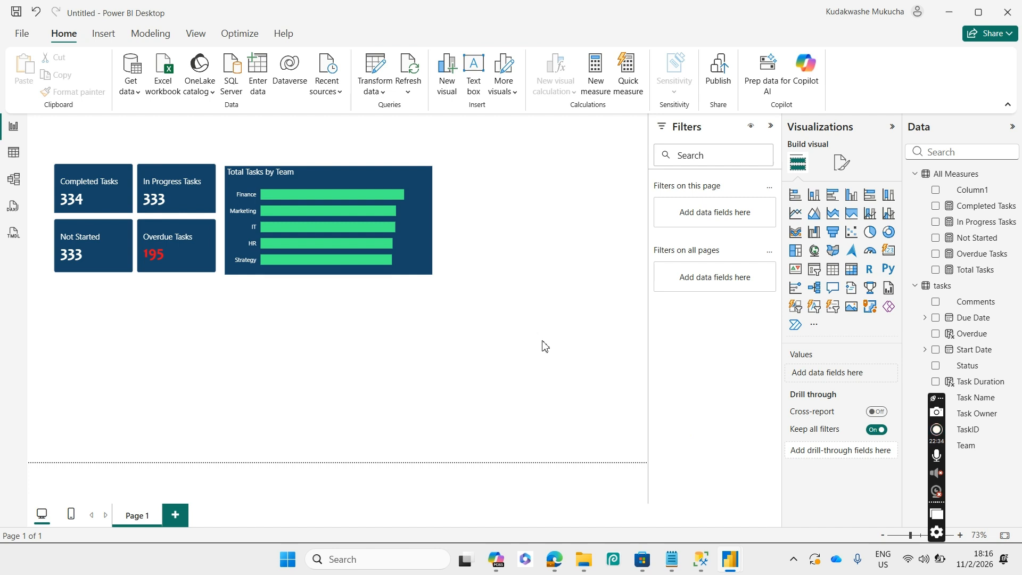
- Resize the bar chart so its upper and lower edges line up with the two rows of cards
click(325, 276)
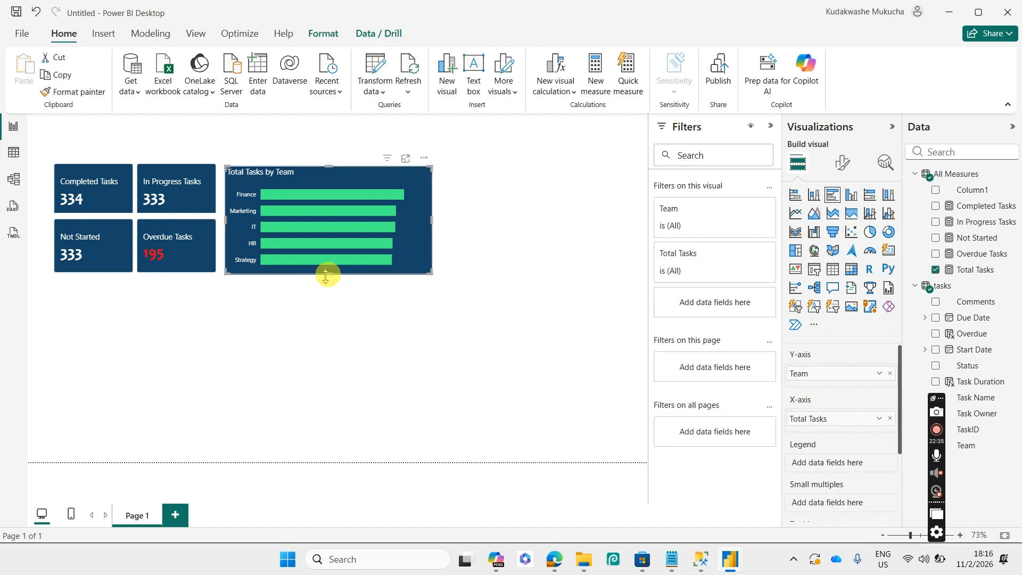
drag(326, 276, 335, 274)
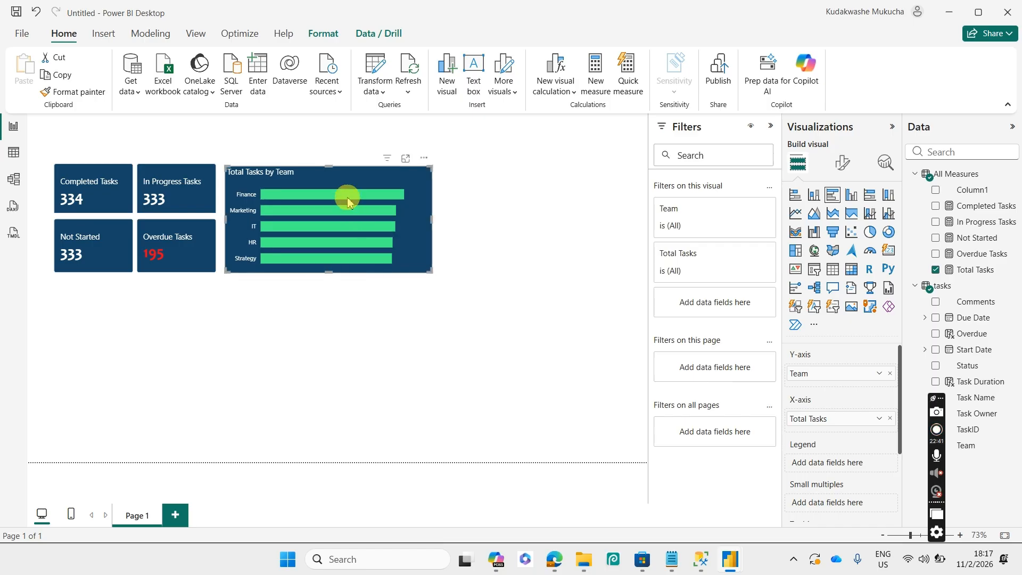
click(331, 159)
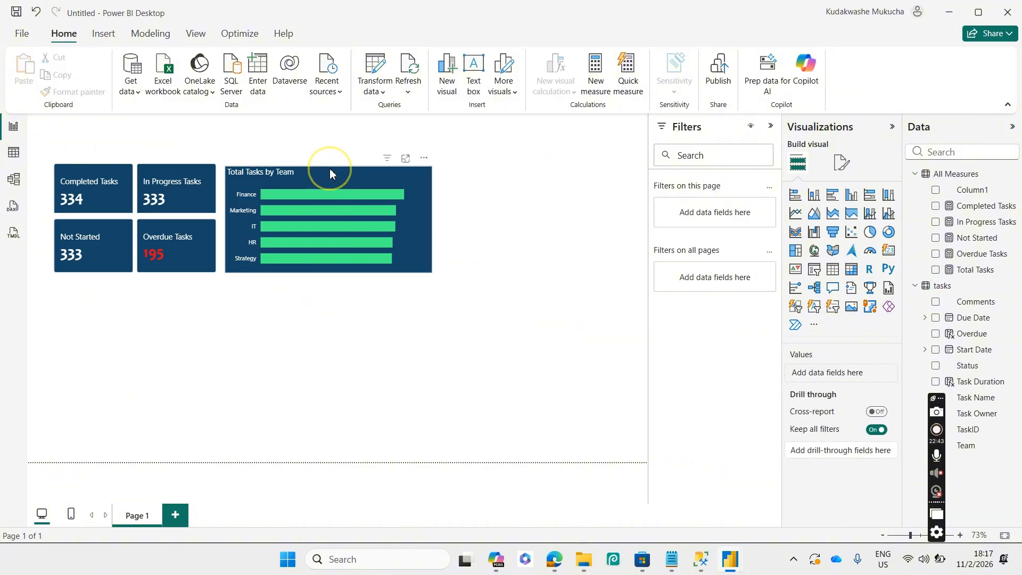
click(331, 169)
drag(333, 165, 333, 166)
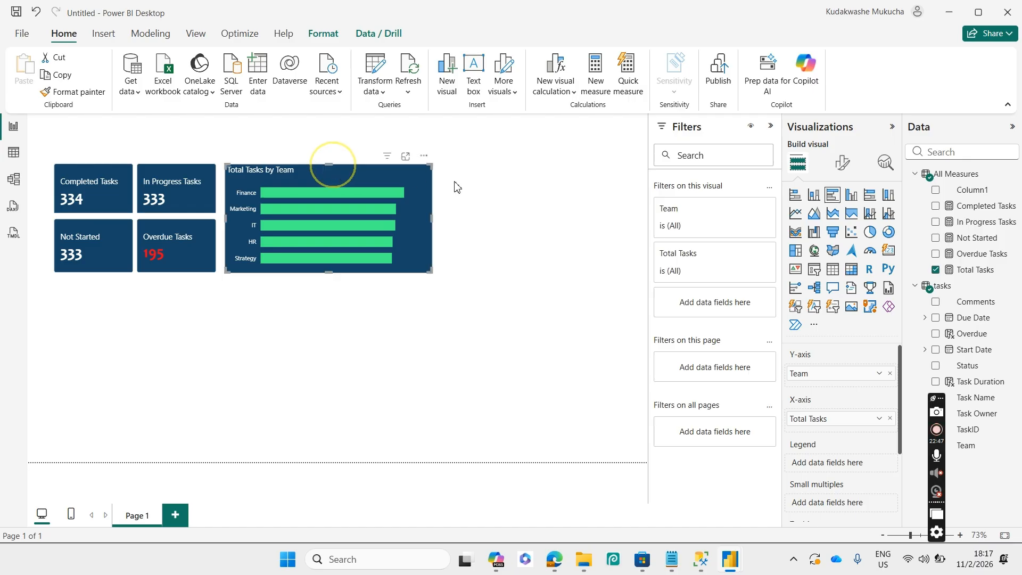
click(525, 197)
- Nudge the bar chart left until its gap to the card visuals is as narrow as the gap between cards
click(421, 259)
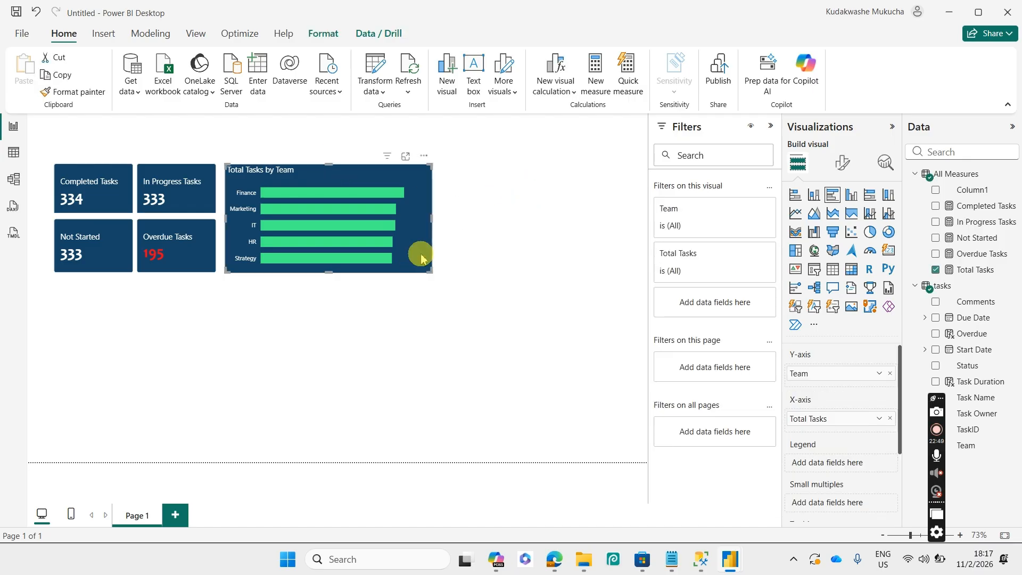
key(Left)
key(Left)
key(Left)
key(Left)
key(Left)
key(Left)
key(Left)
key(Left)
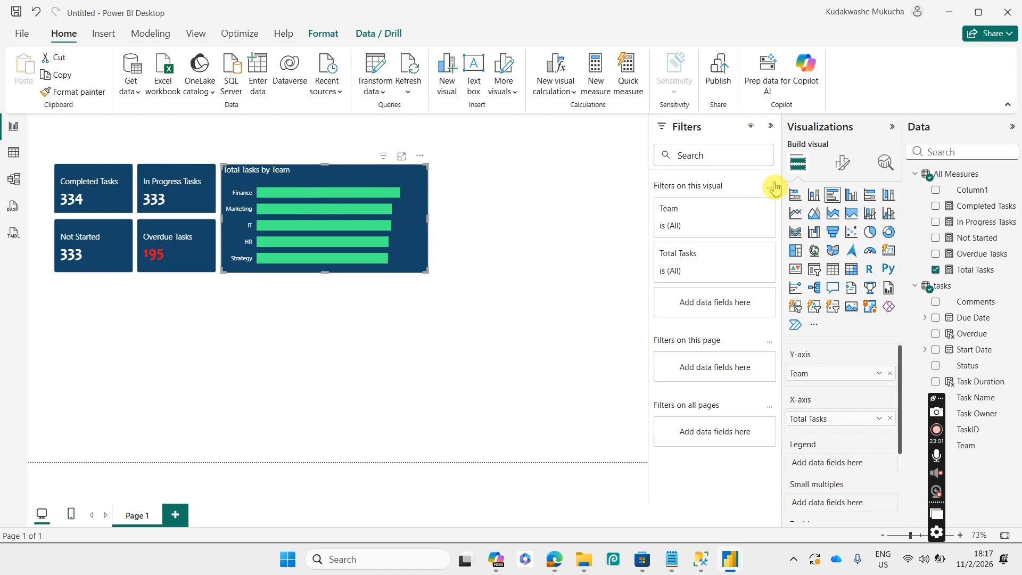
- Turn on data labels for the Total Tasks by Team bar chart
click(840, 165)
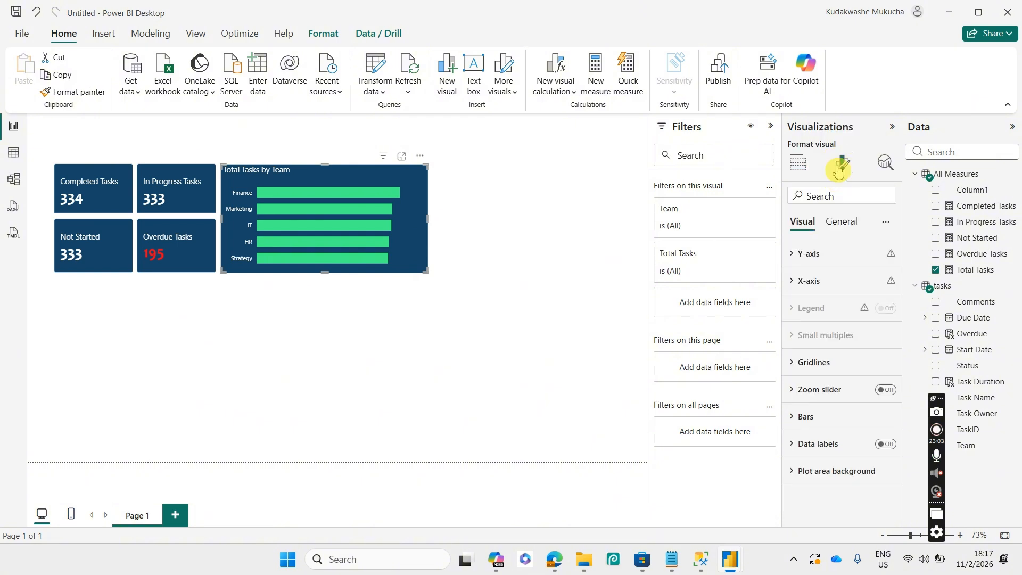
click(887, 445)
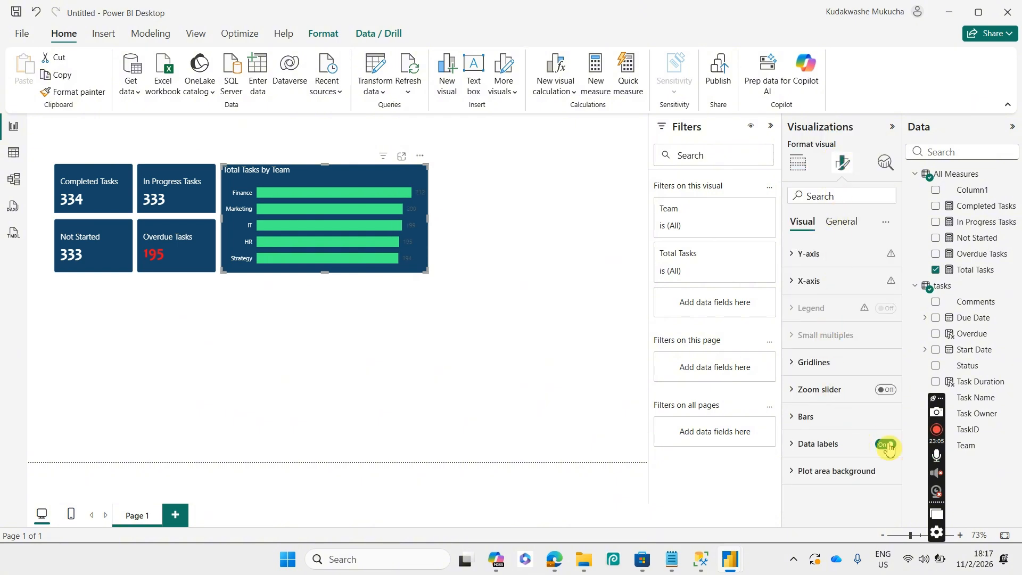
- Set the data label value color to white on the Total Tasks by Team bar chart
click(824, 442)
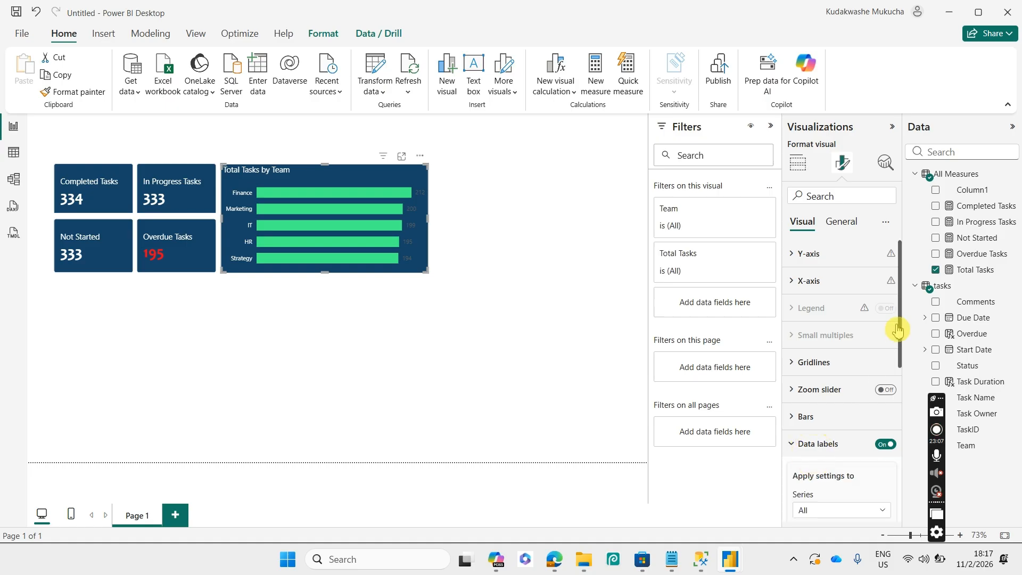
drag(899, 337, 908, 417)
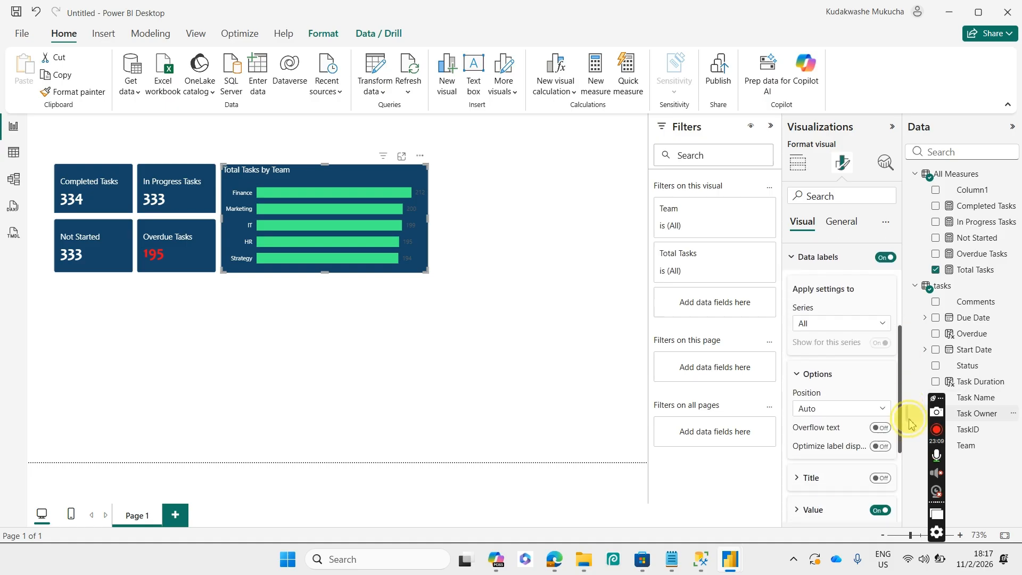
drag(900, 375, 901, 423)
click(843, 409)
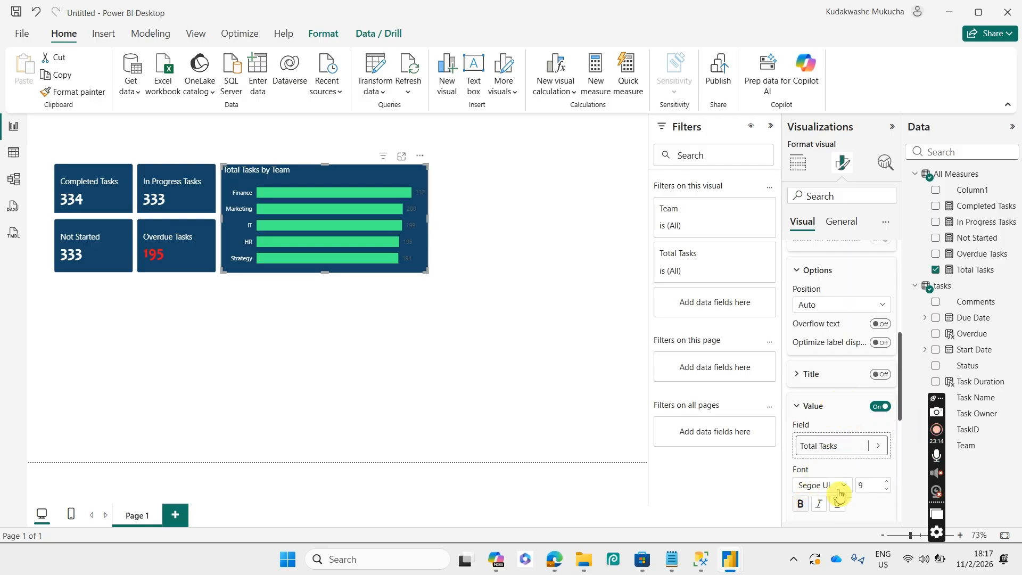
drag(902, 387, 902, 422)
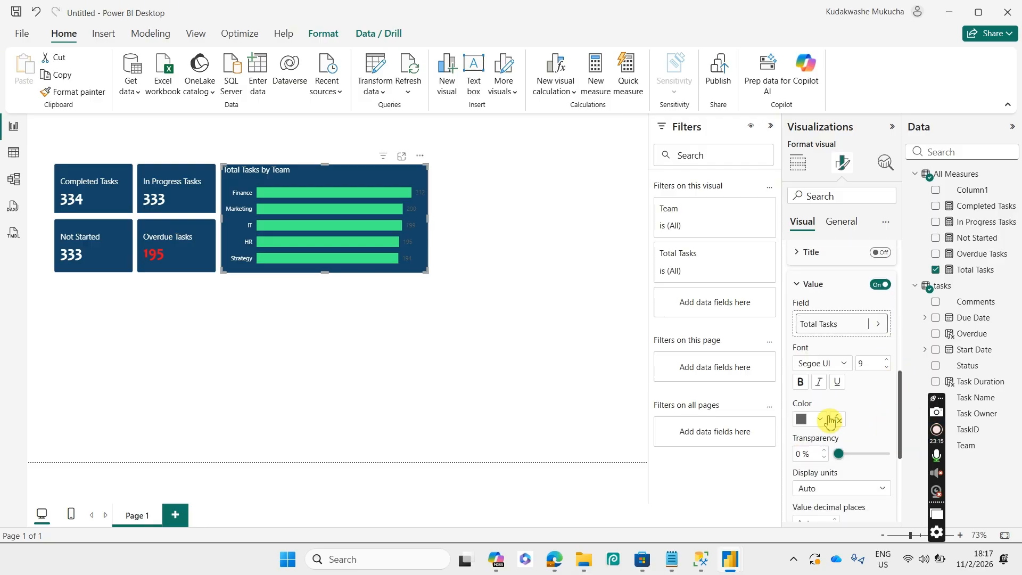
click(808, 423)
click(832, 336)
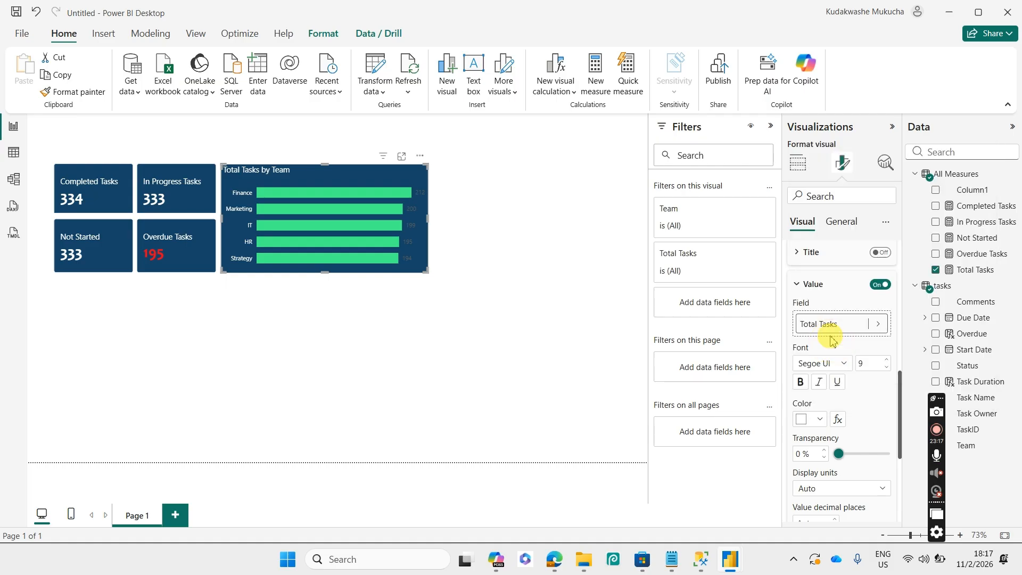
- Set the data label values of the Total Tasks by Team chart to Candara at size 10
click(843, 364)
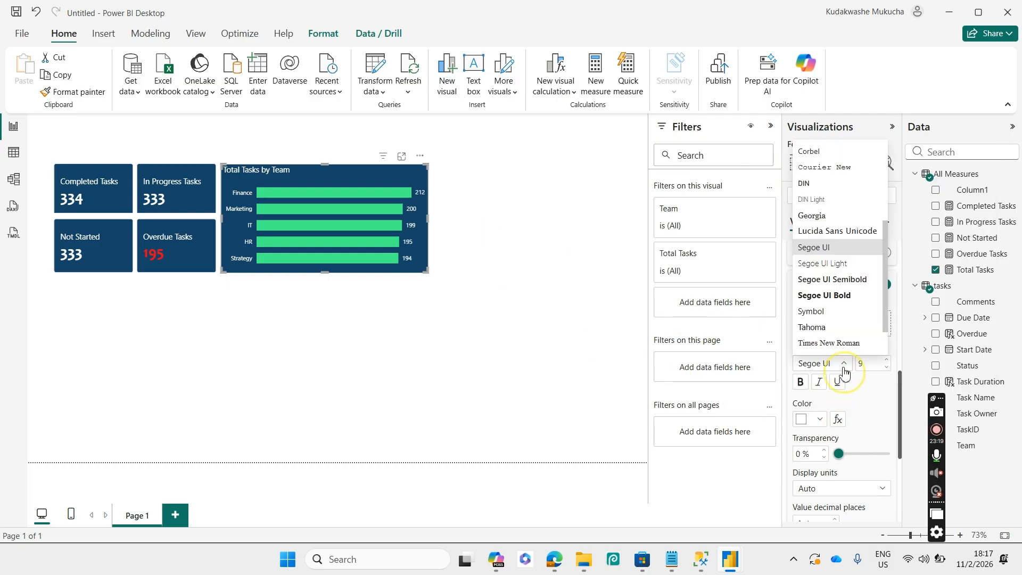
scroll(884, 201, up, 3)
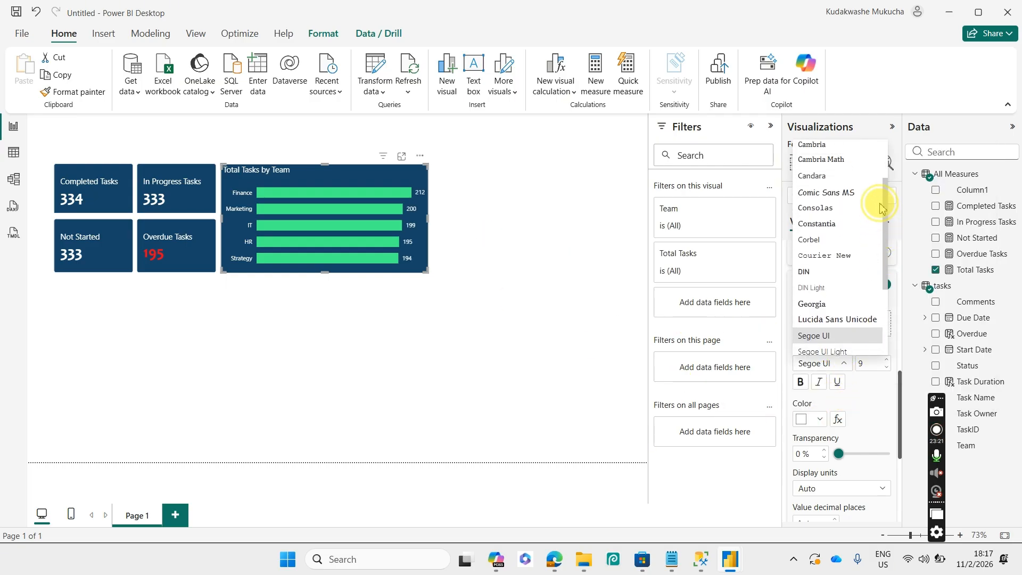
click(810, 207)
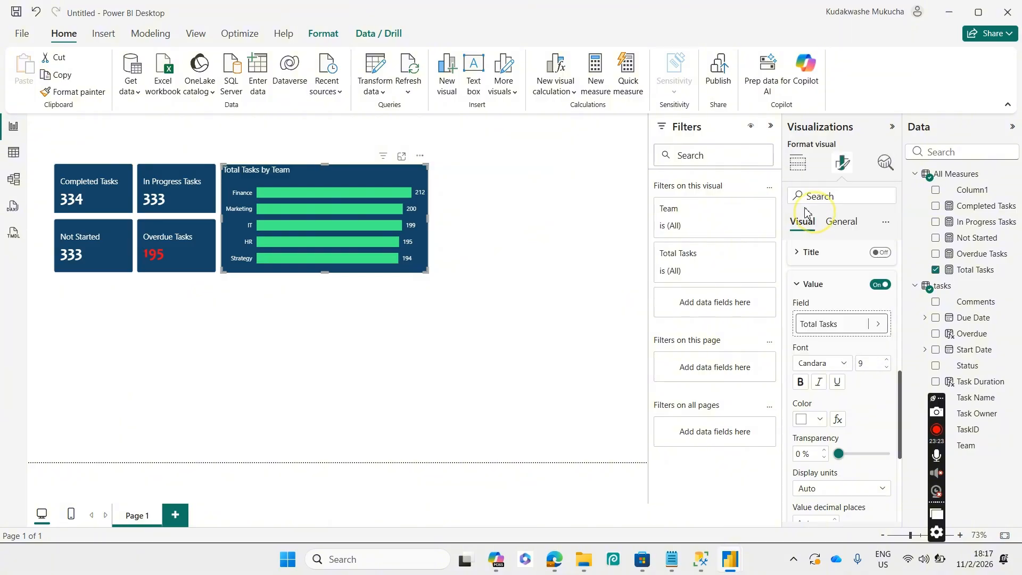
click(887, 360)
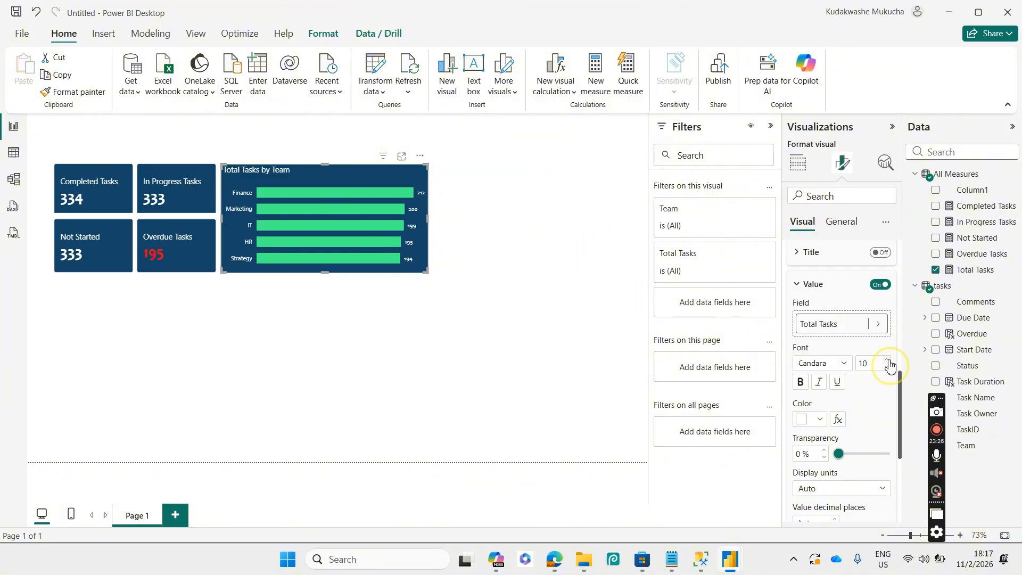
click(555, 290)
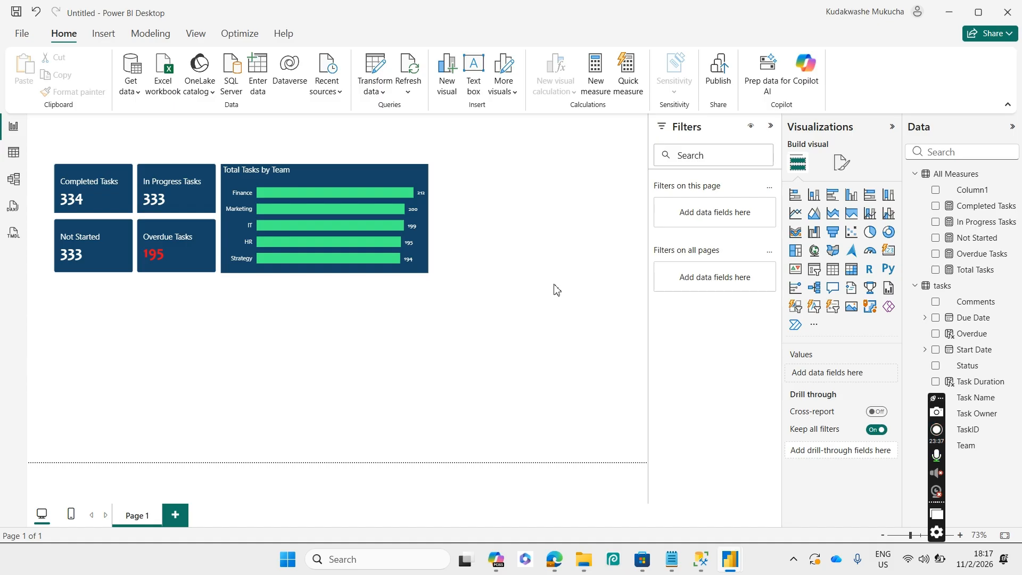
- Duplicate the Total Tasks by Team chart, place the copy to the right of the original, and collapse the Filters pane
click(425, 188)
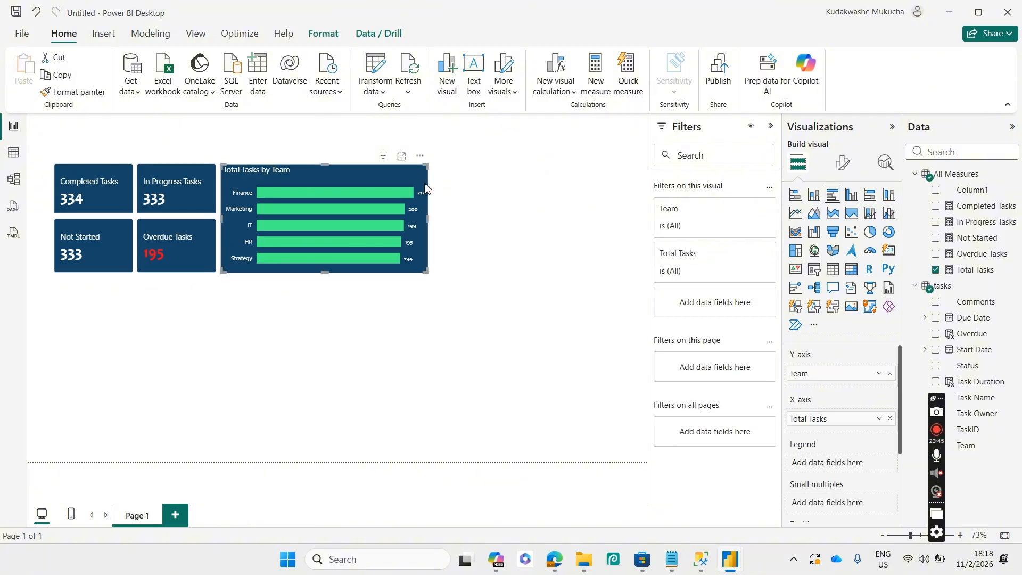
key(ctrl+c)
key(ctrl+v)
drag(425, 187, 637, 181)
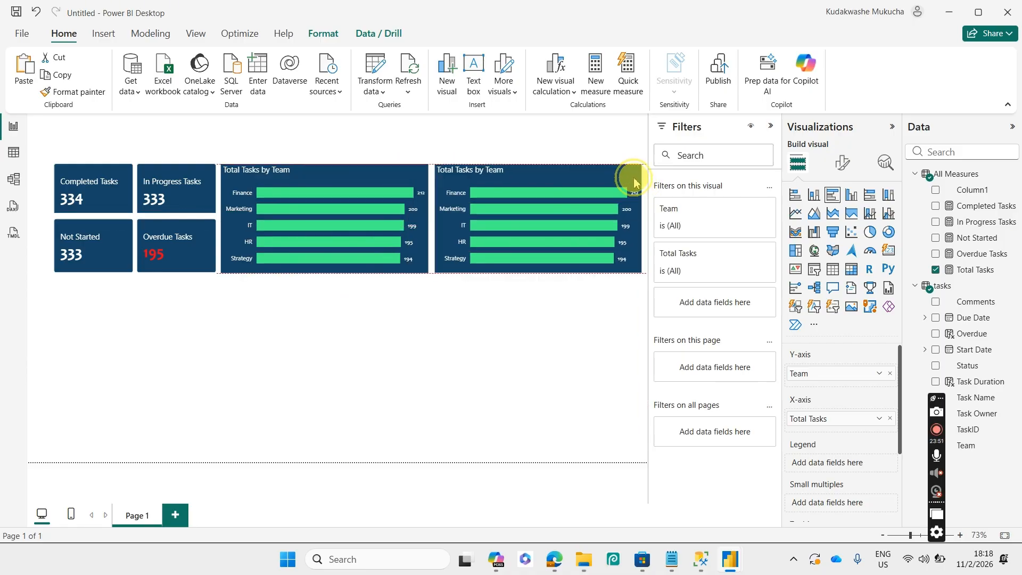
click(772, 128)
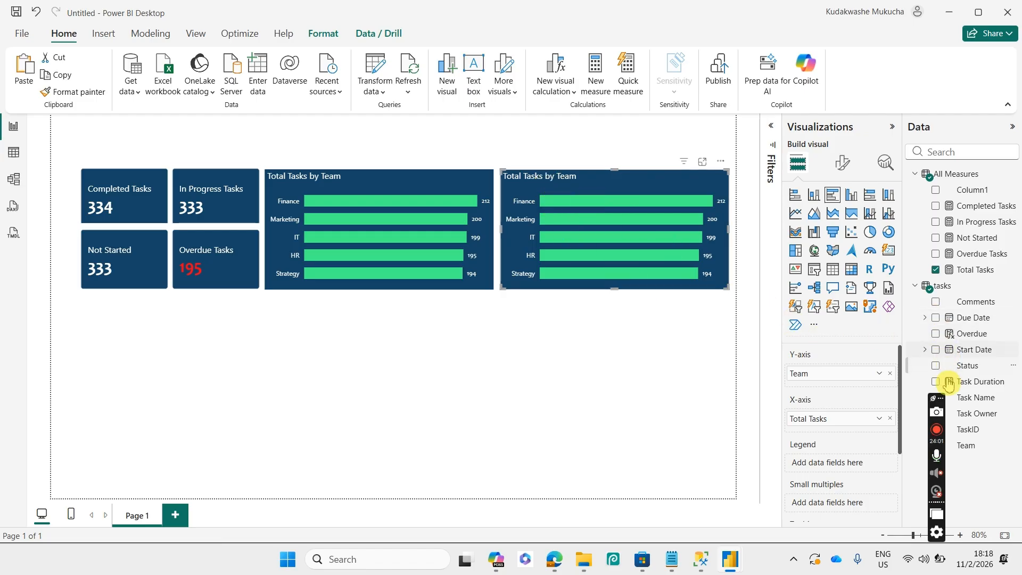
- Replace the Team field with Task Owner on the Y-axis of the duplicated bar chart
drag(940, 397, 918, 397)
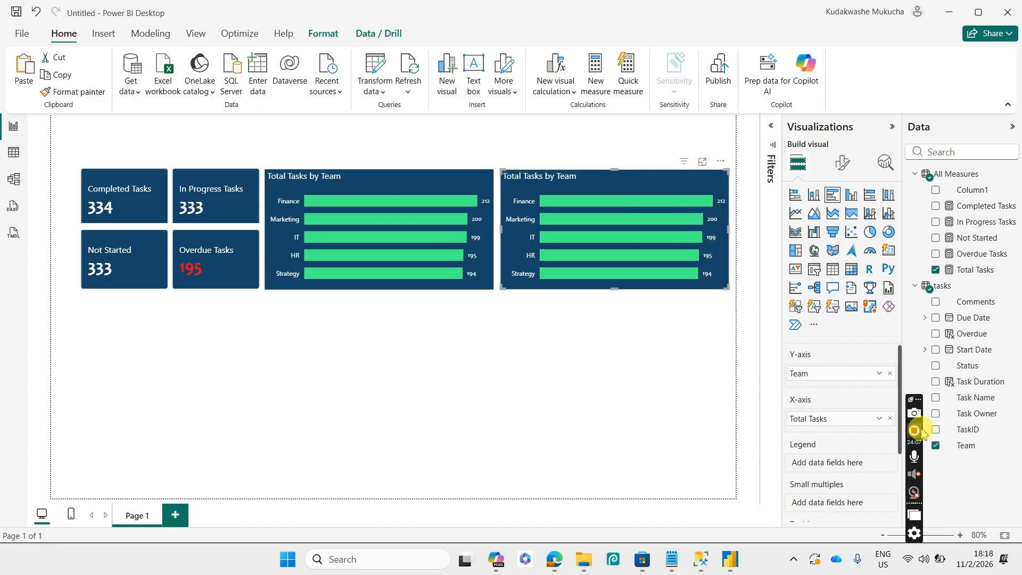
click(938, 447)
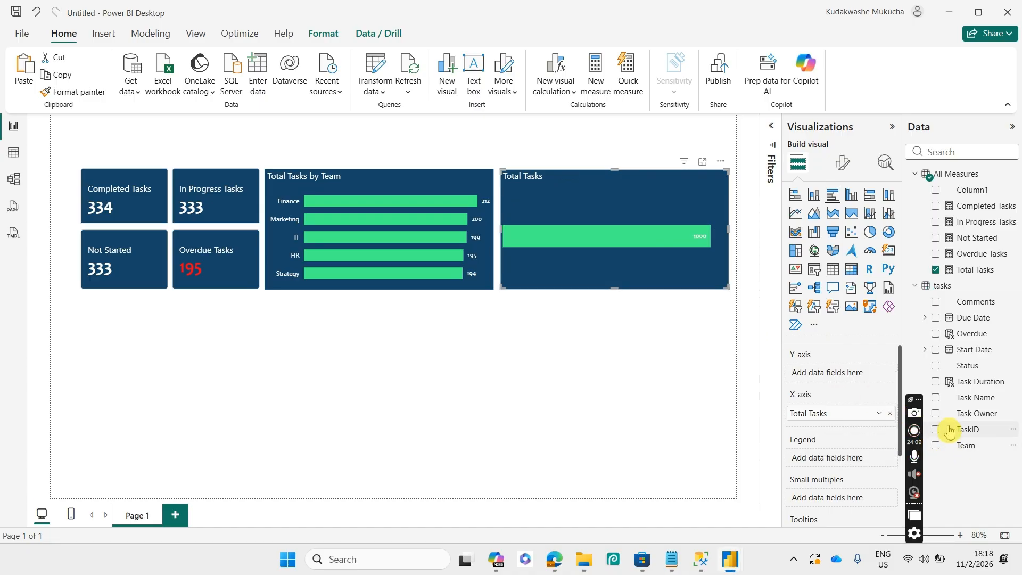
click(937, 414)
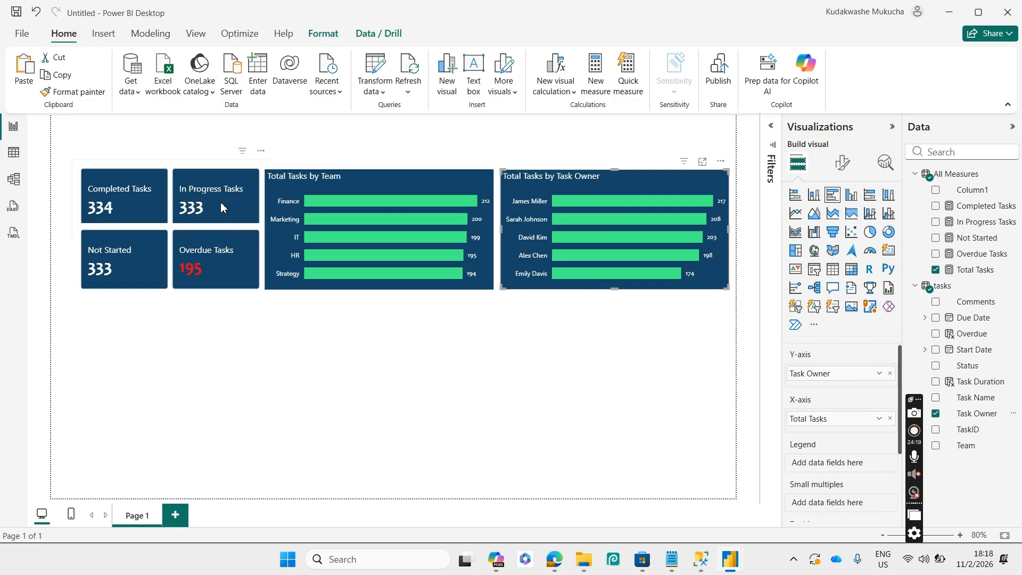
- Shift both rows of task cards and the two bar charts slightly left, leaving narrow gaps between them
drag(221, 207, 209, 205)
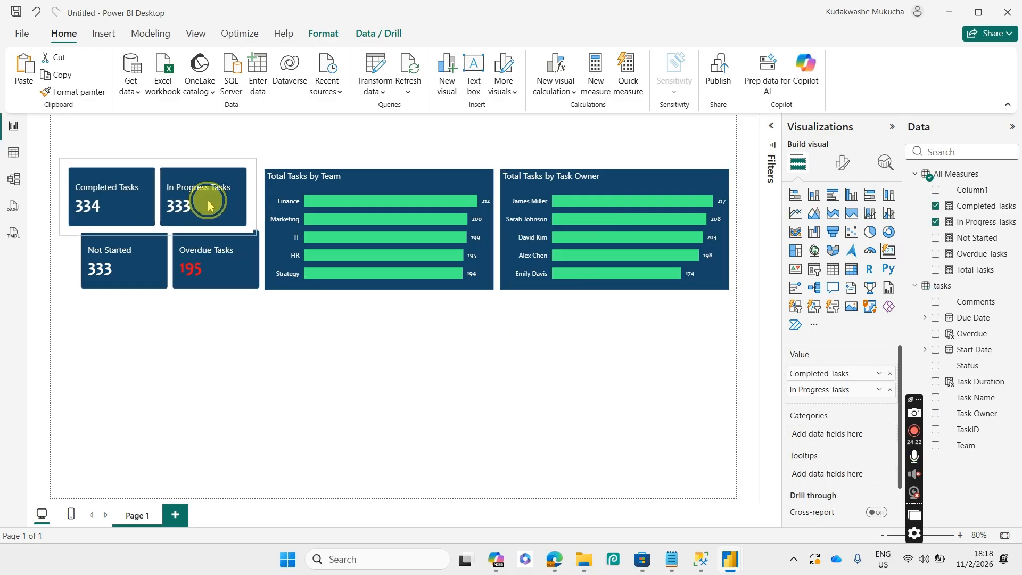
mouse_move(220, 260)
mouse_down()
mouse_move(212, 270)
mouse_move(212, 261)
mouse_up()
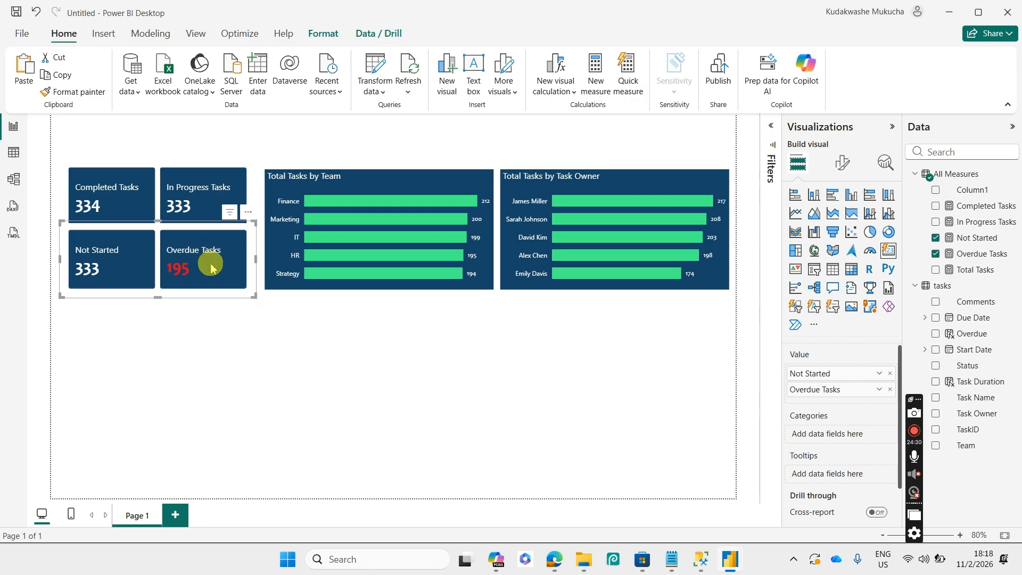
click(429, 182)
mouse_move(429, 182)
mouse_down()
mouse_move(415, 175)
mouse_move(424, 183)
mouse_up()
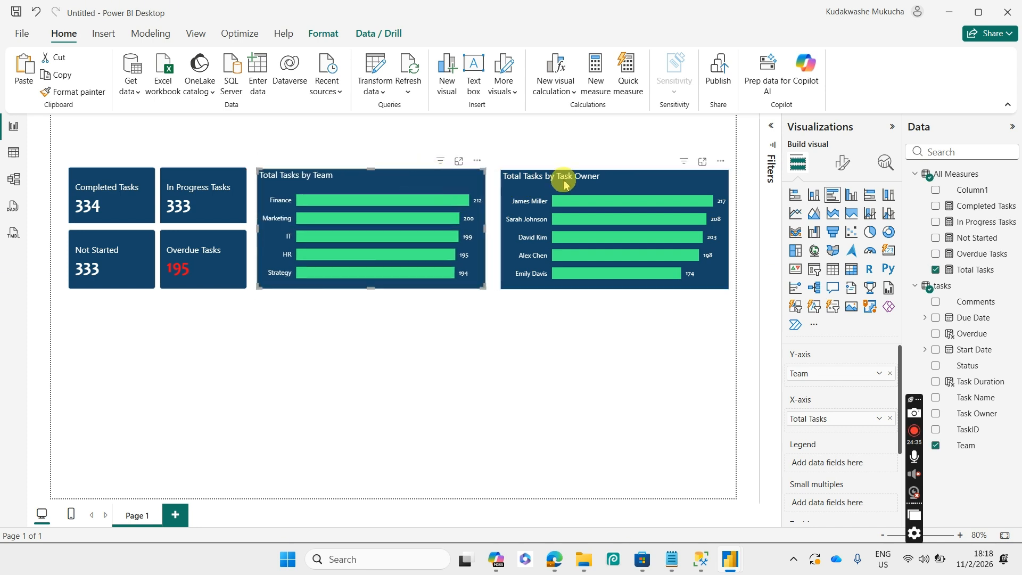
click(591, 176)
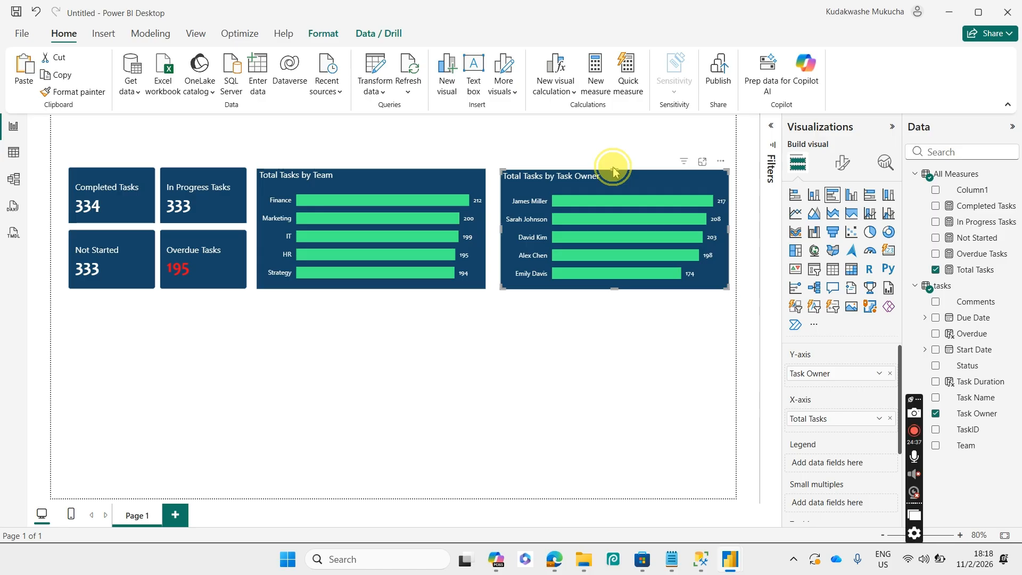
mouse_move(639, 175)
mouse_down()
mouse_move(616, 176)
mouse_move(631, 180)
mouse_up()
click(468, 178)
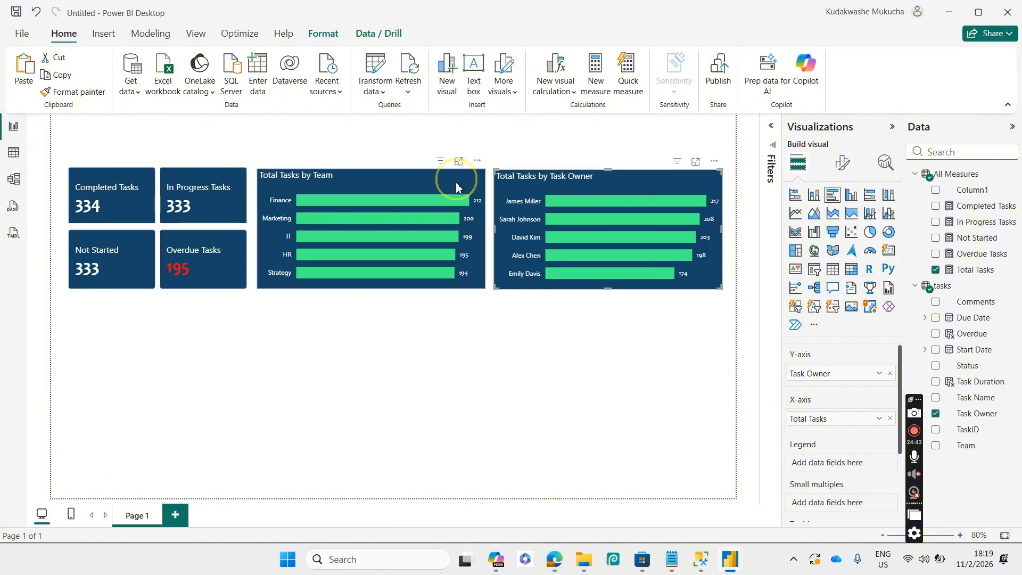
- Insert a blank table visual and resize it to fill the area beneath the cards and charts across the page width
click(440, 344)
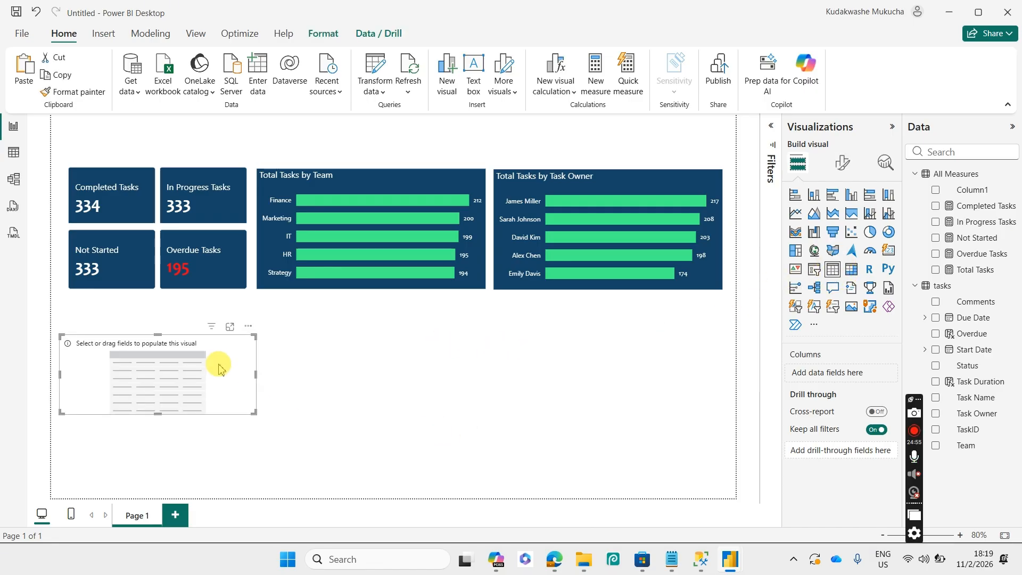
drag(157, 337, 160, 302)
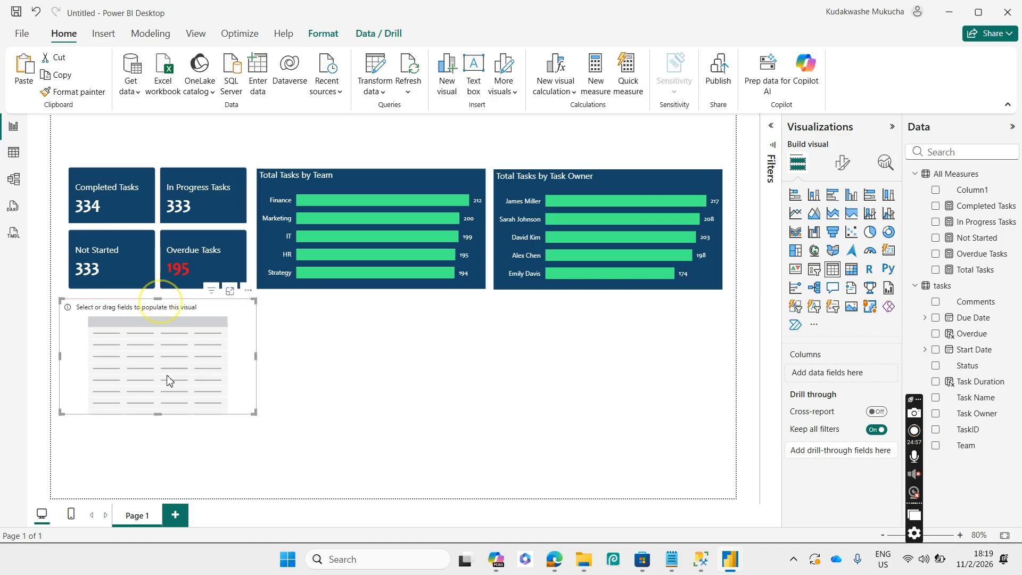
drag(159, 413, 160, 474)
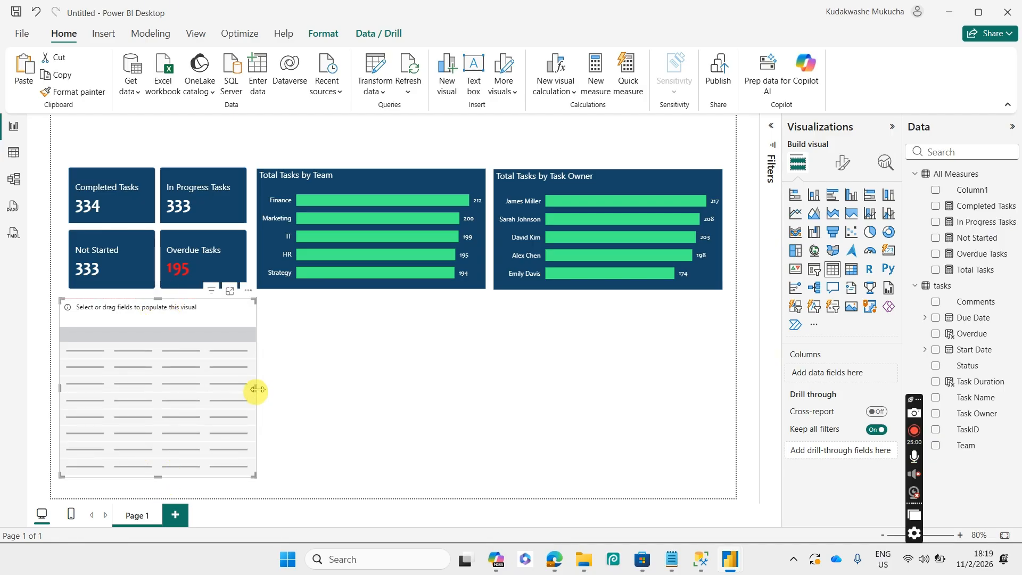
drag(256, 388, 730, 388)
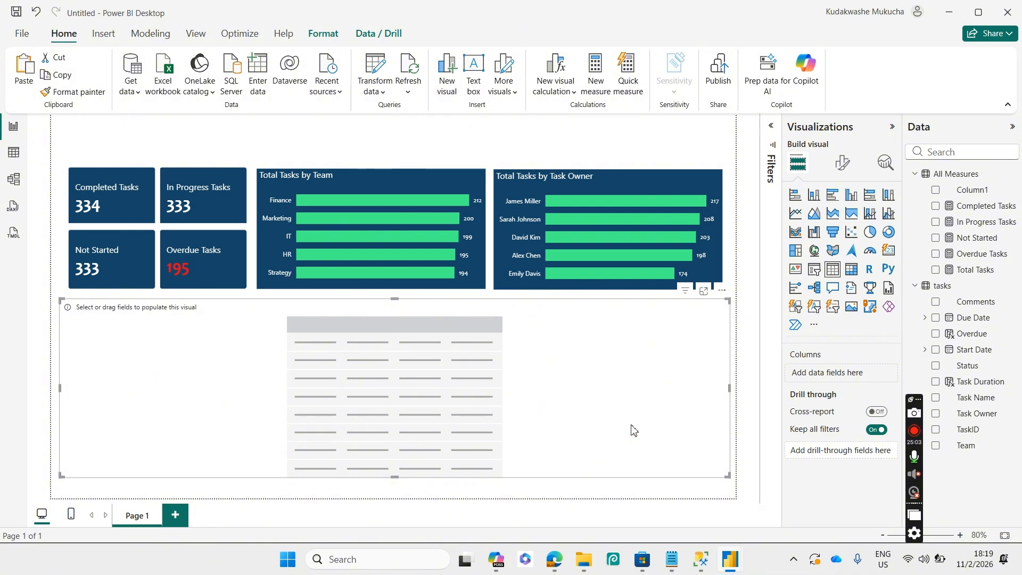
- Add the TaskID, Task Name, Team and Task Owner fields as columns of the table, in that order
click(936, 430)
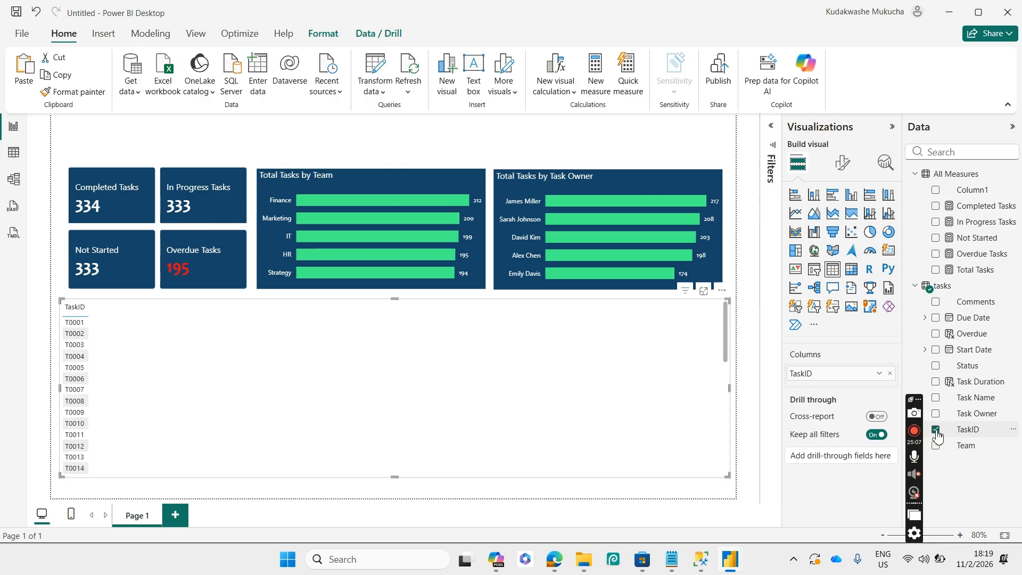
click(936, 397)
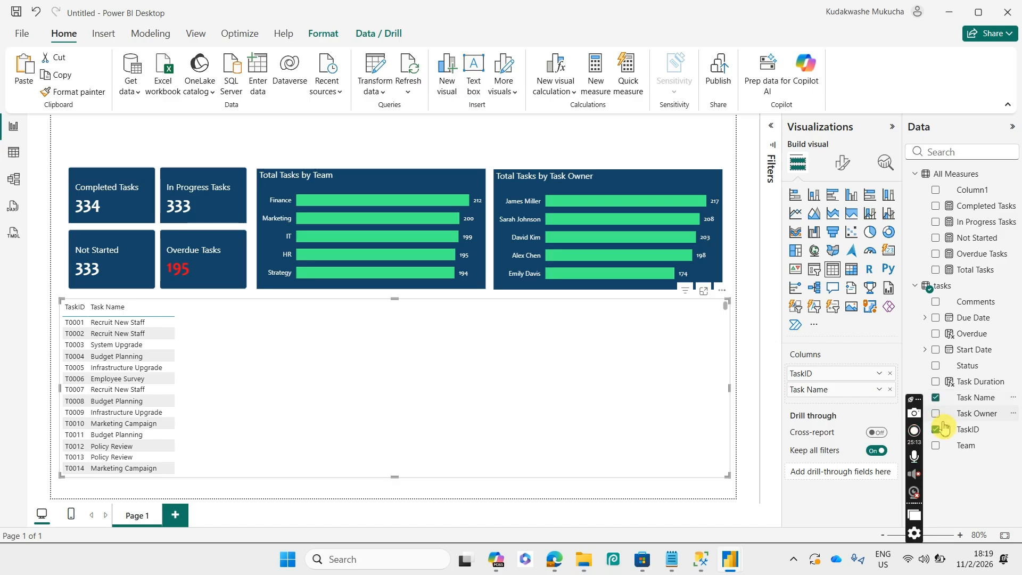
click(936, 445)
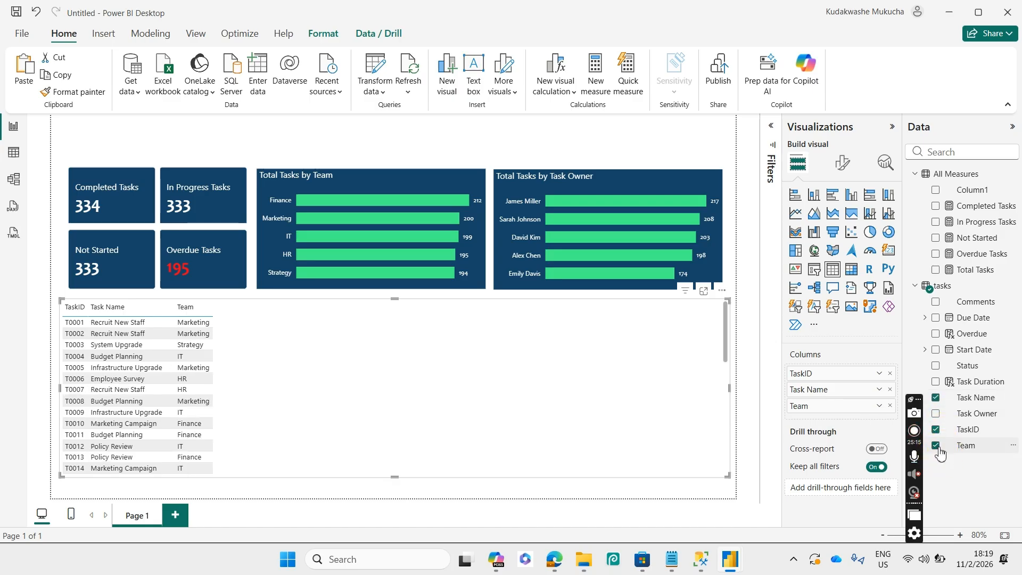
click(936, 415)
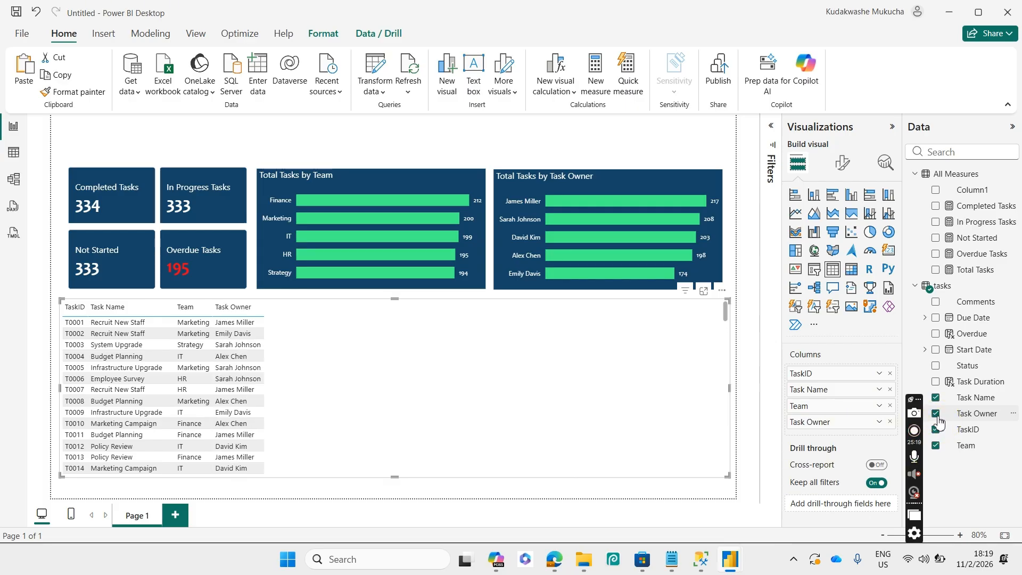
- Add Start Date to the table and display it as the plain Start Date instead of the Date Hierarchy
click(936, 351)
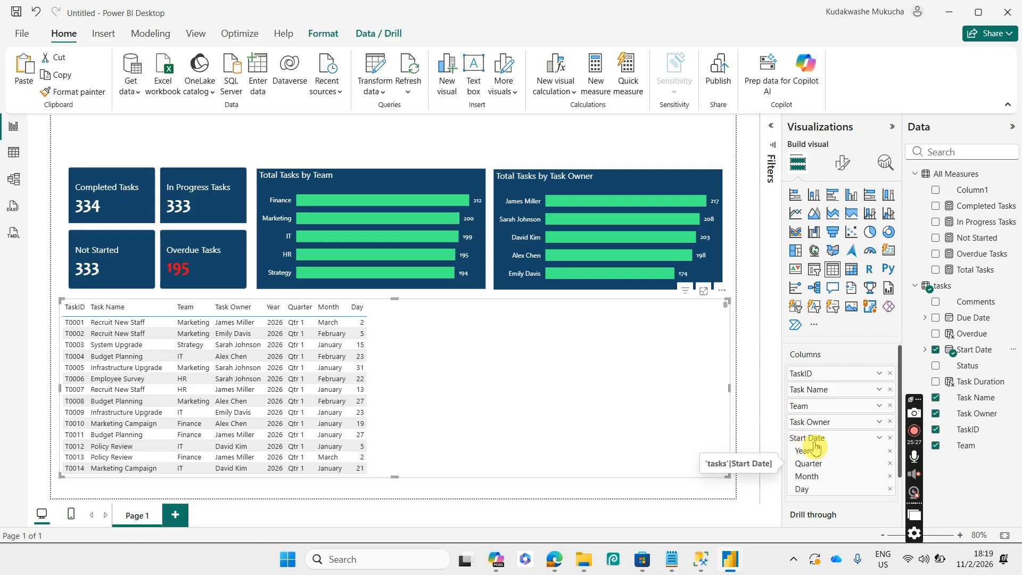
click(879, 437)
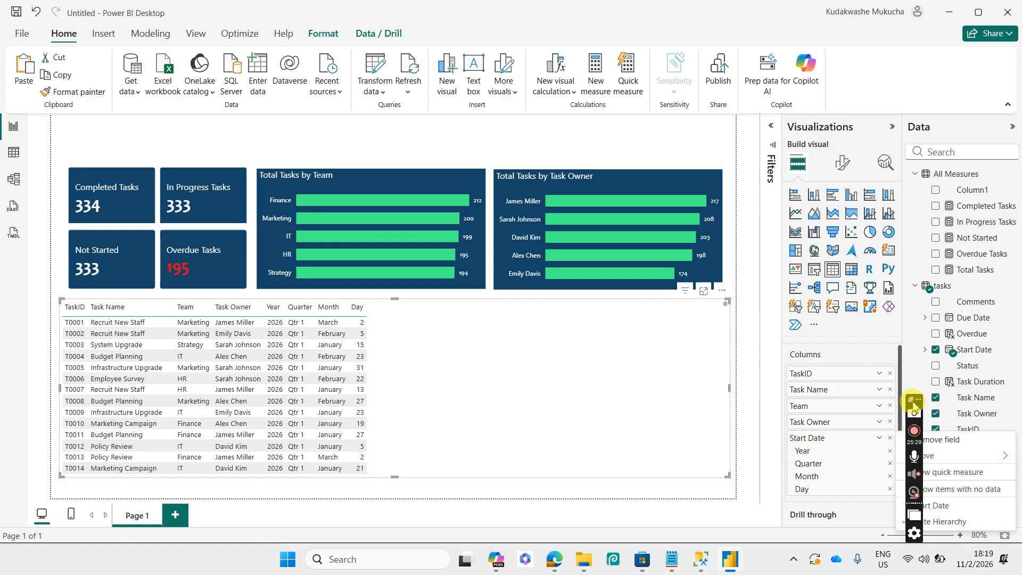
drag(915, 401, 749, 354)
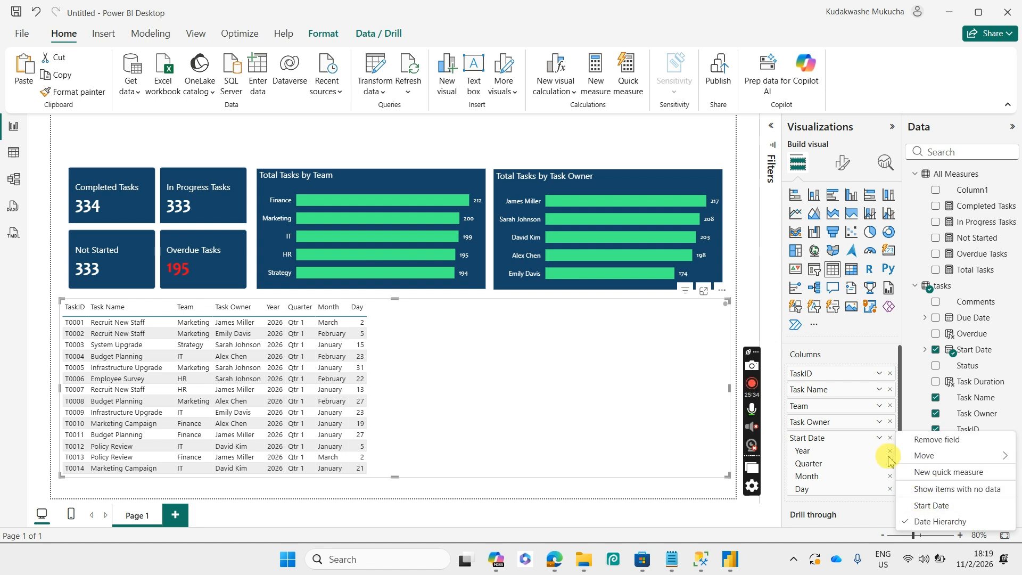
click(833, 452)
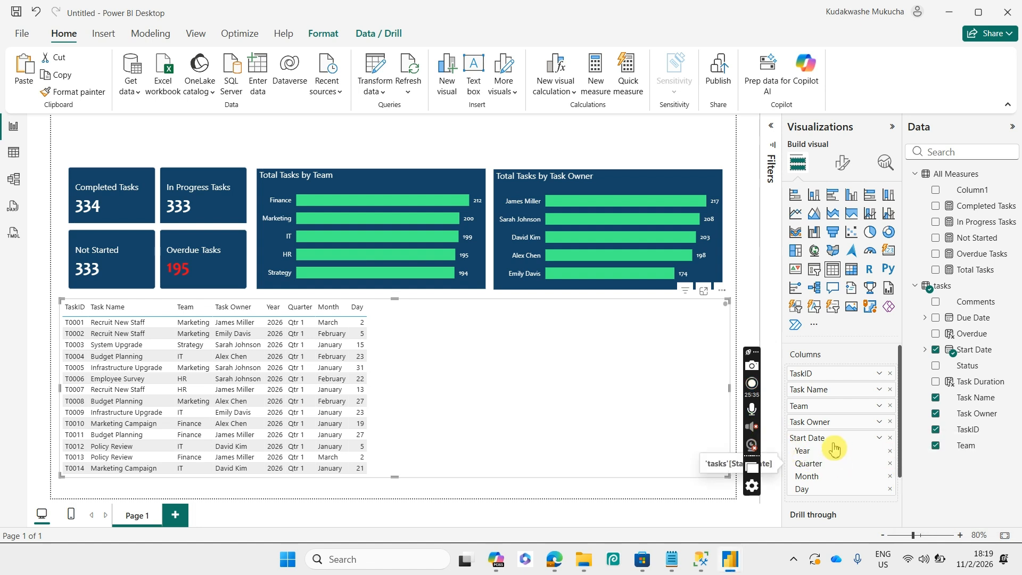
right_click(834, 448)
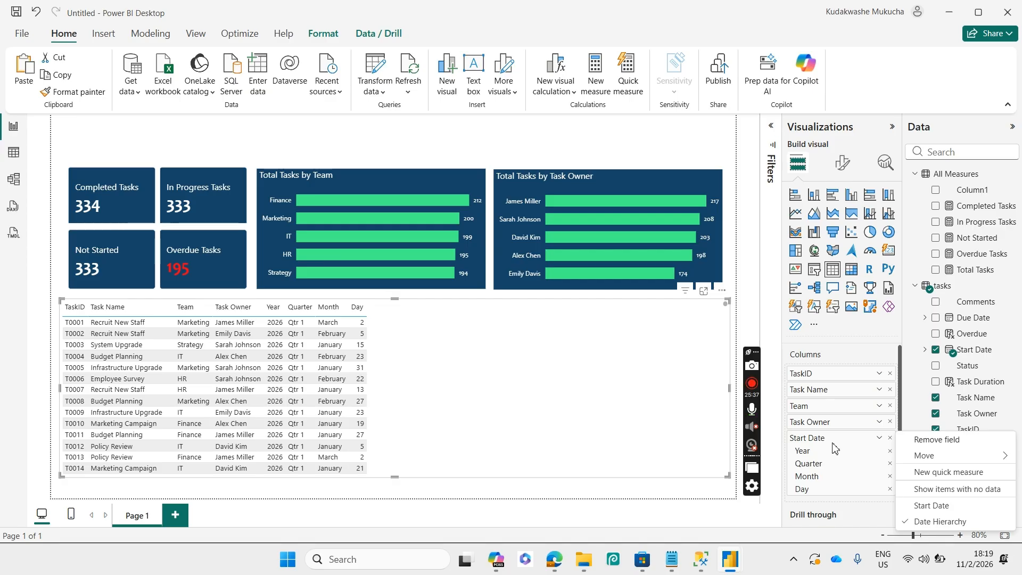
click(932, 505)
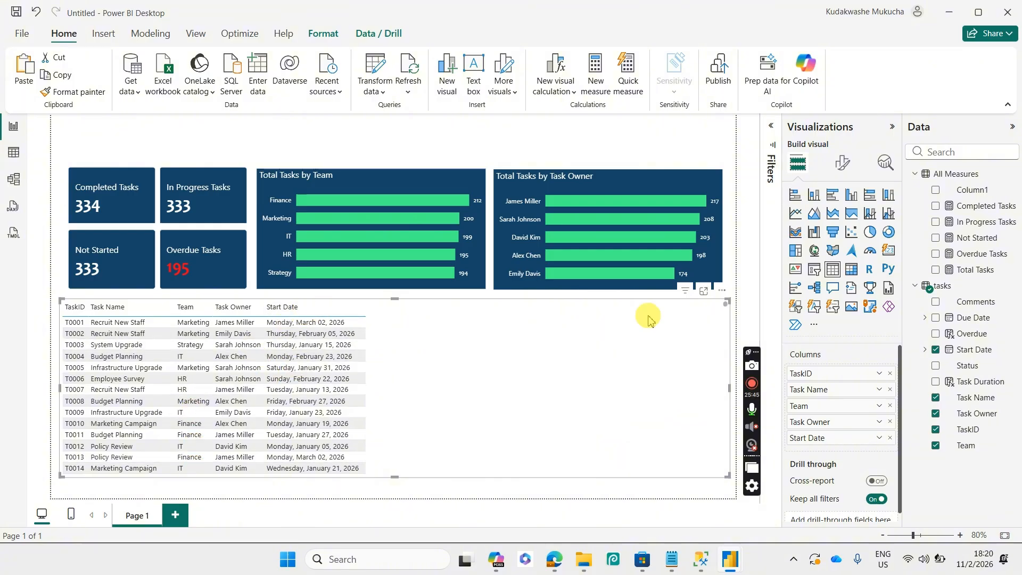
- Format the Start Date column with the *14/3/2001 (Short Date) date format
click(974, 352)
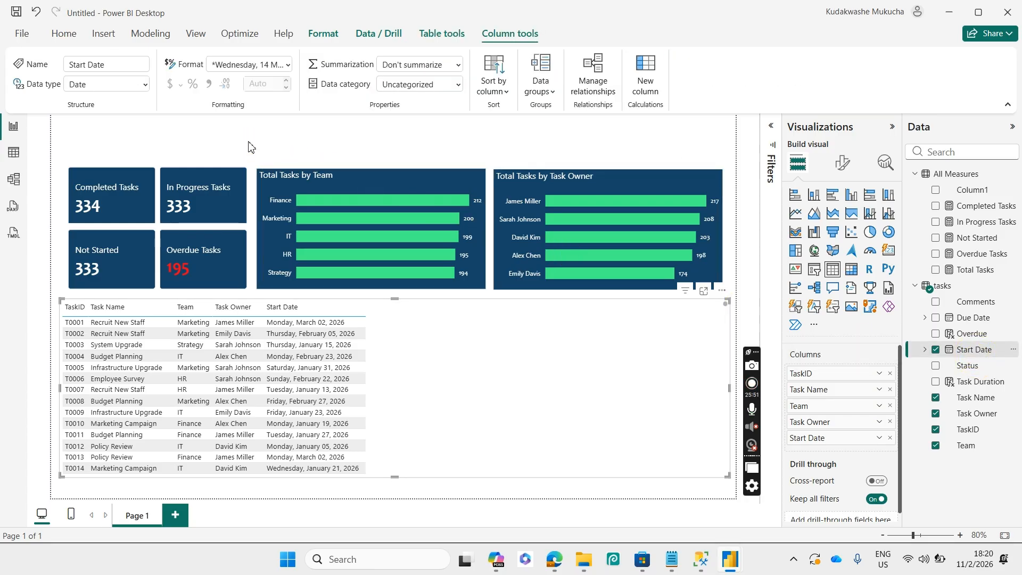
click(288, 65)
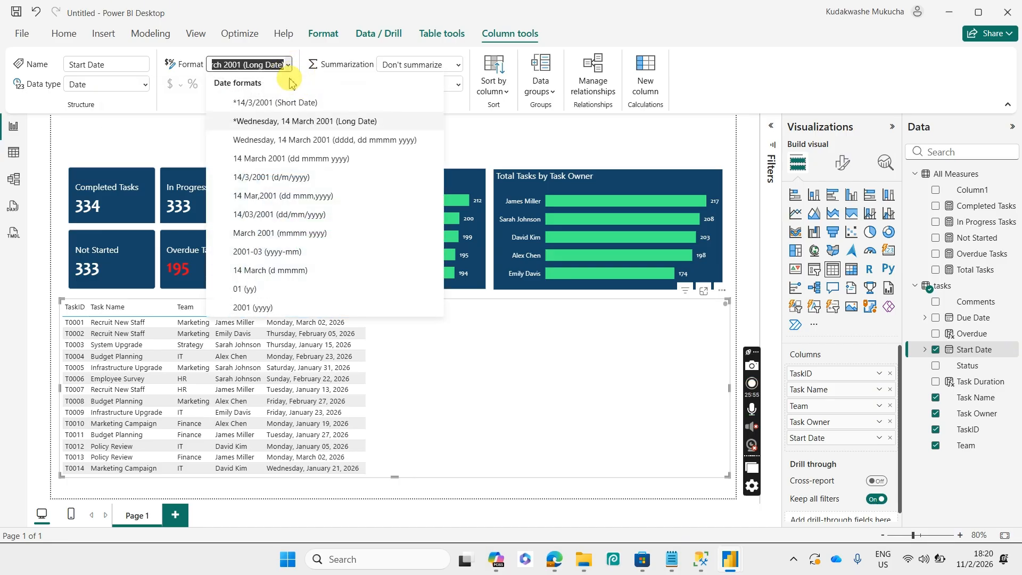
click(292, 105)
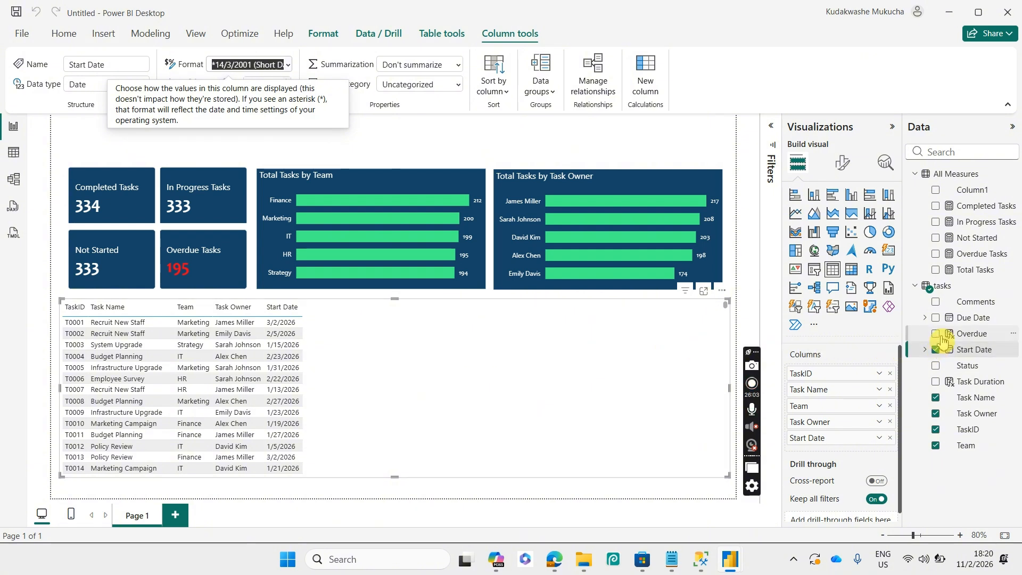
- Add Due Date to the table and display it as the plain Due Date instead of the Date Hierarchy
click(935, 318)
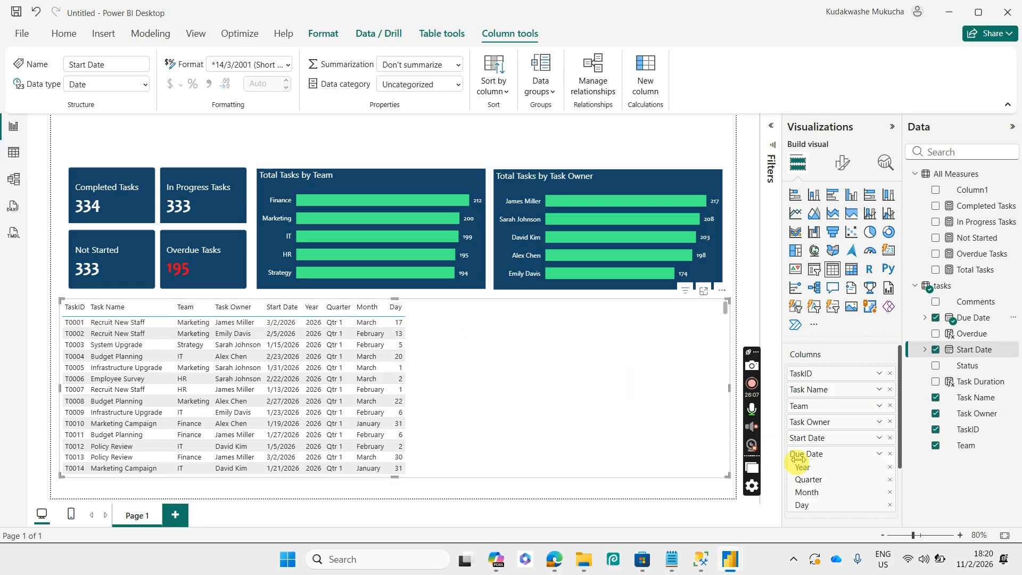
right_click(827, 459)
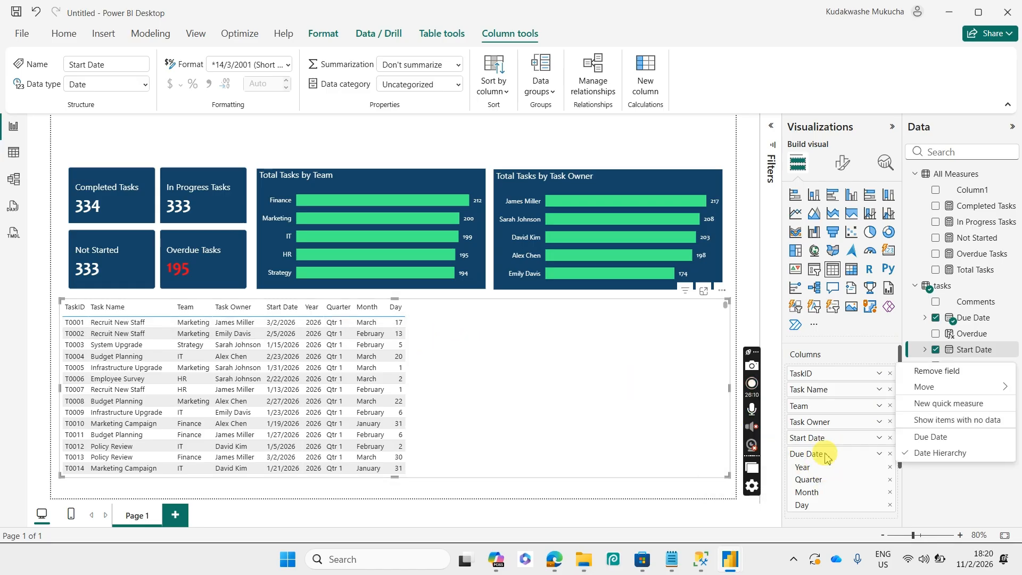
click(856, 436)
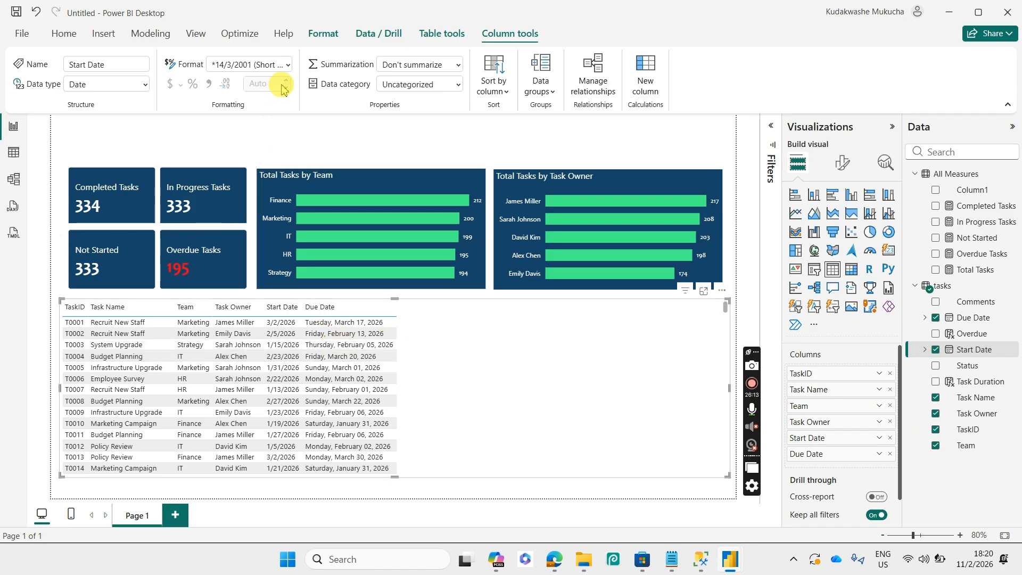
- Format the Due Date column with the *14/3/2001 (Short Date) date format
click(286, 65)
click(277, 107)
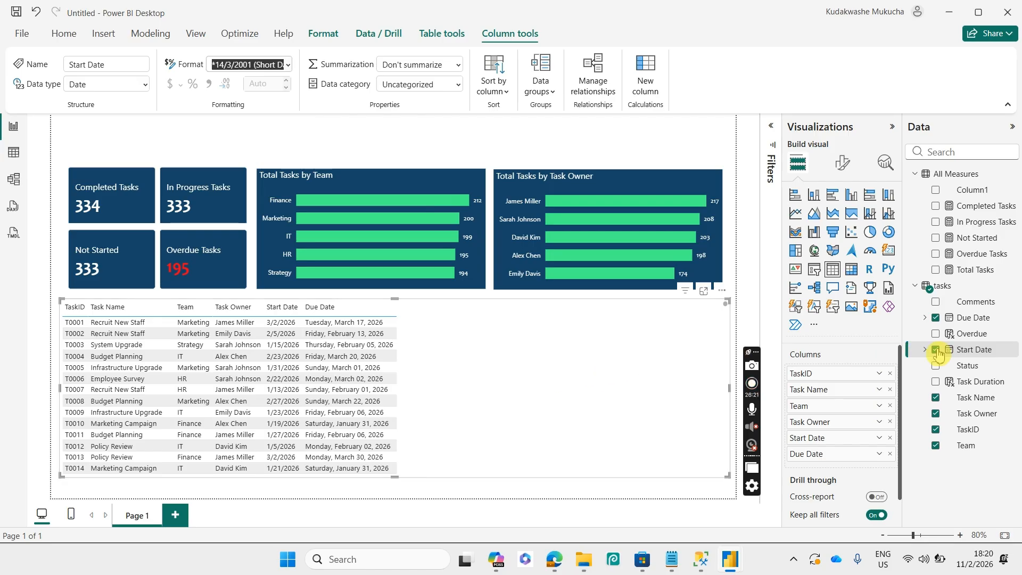
click(966, 319)
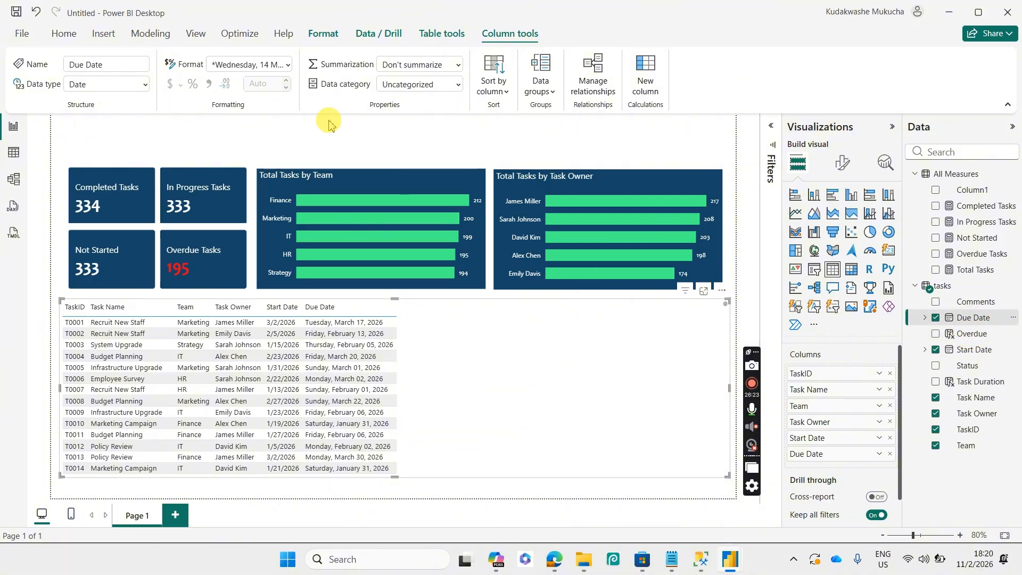
click(288, 67)
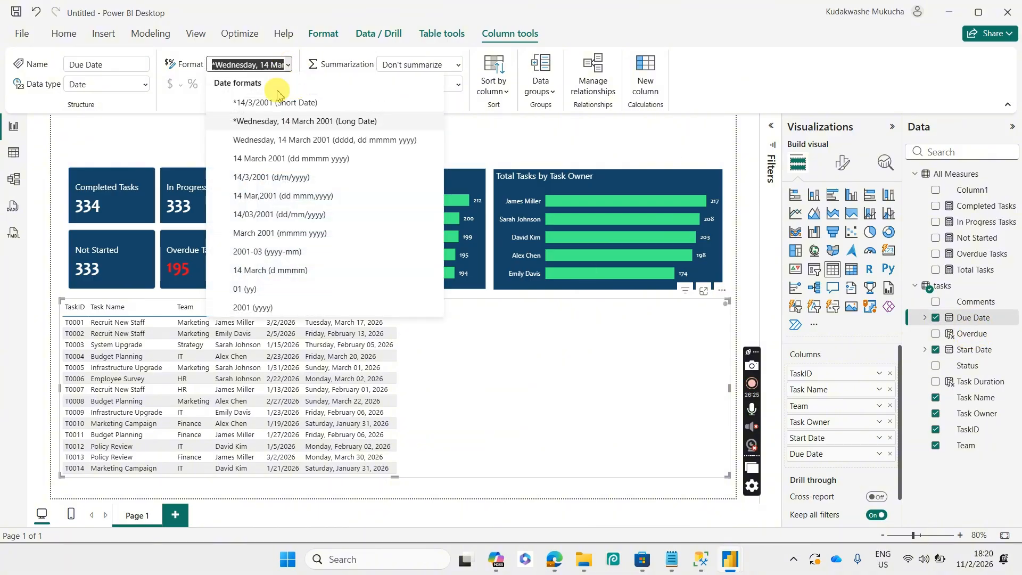
click(277, 104)
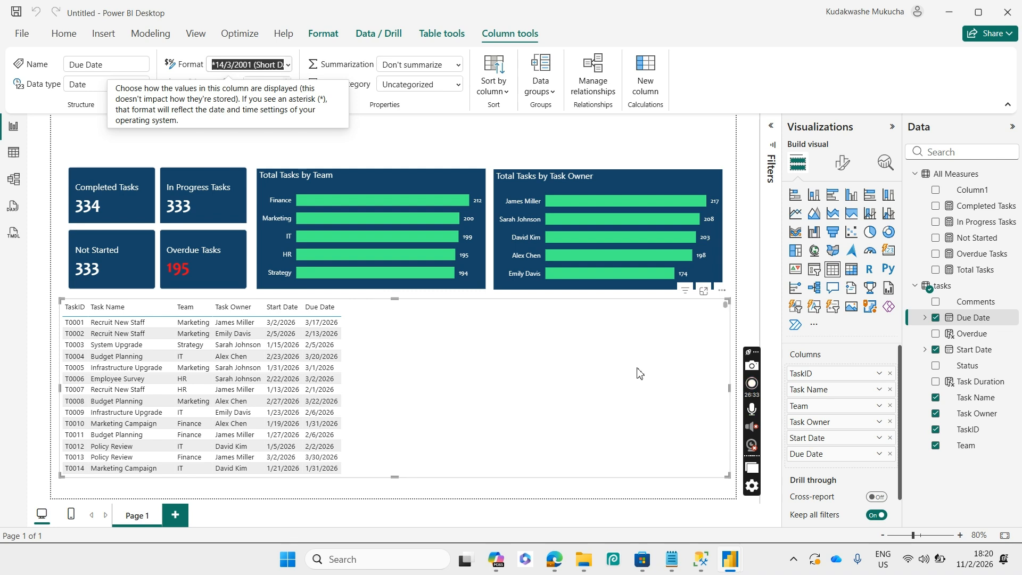
- Add the Task Duration, Status, Overdue and Comments fields as further table columns, in that order
click(936, 383)
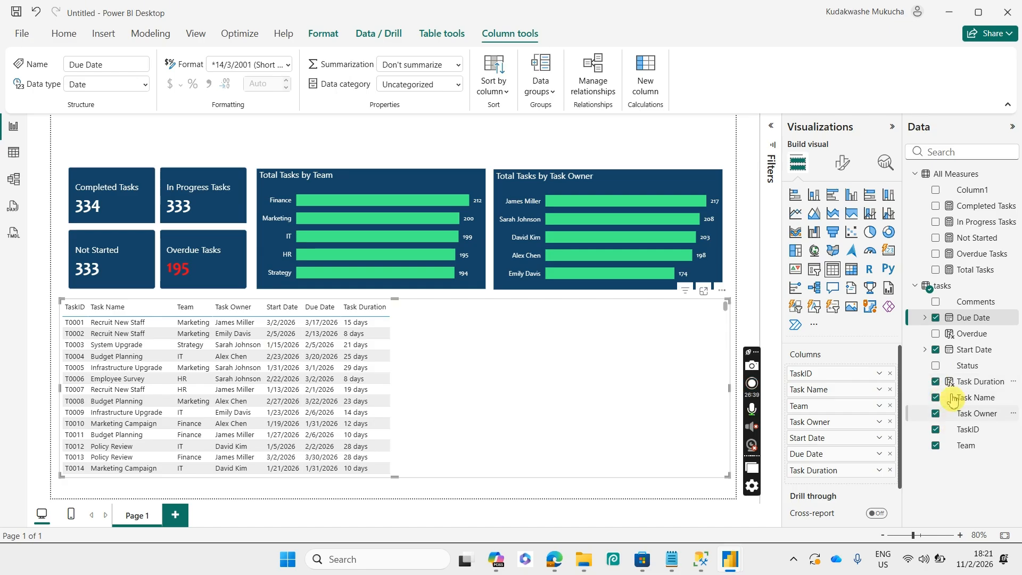
click(936, 366)
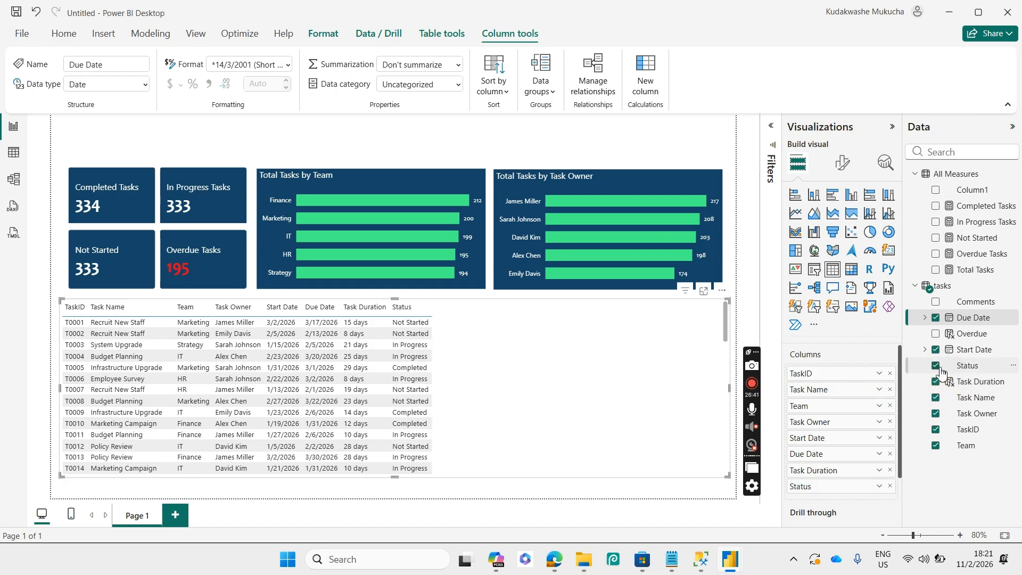
click(936, 335)
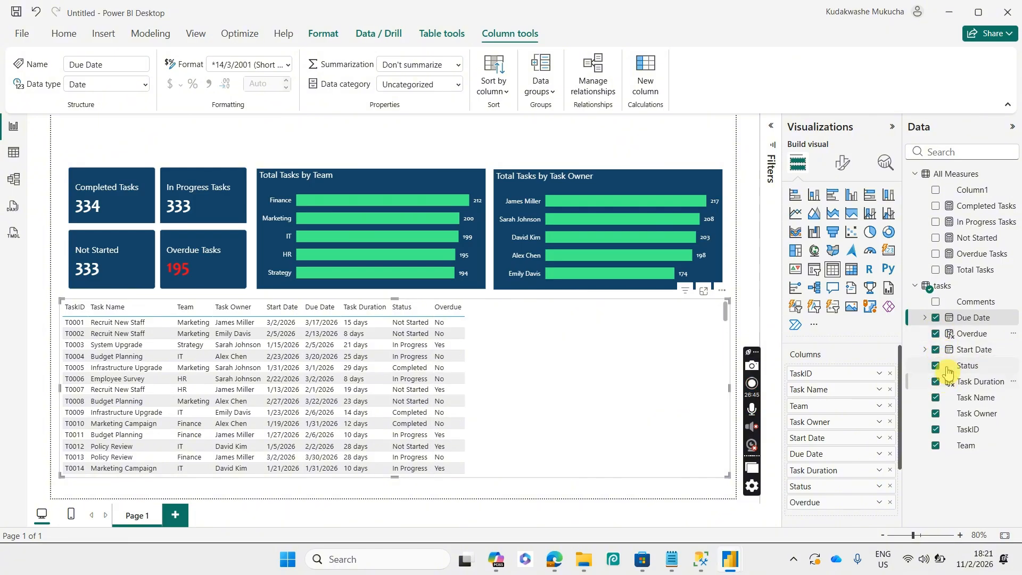
click(936, 303)
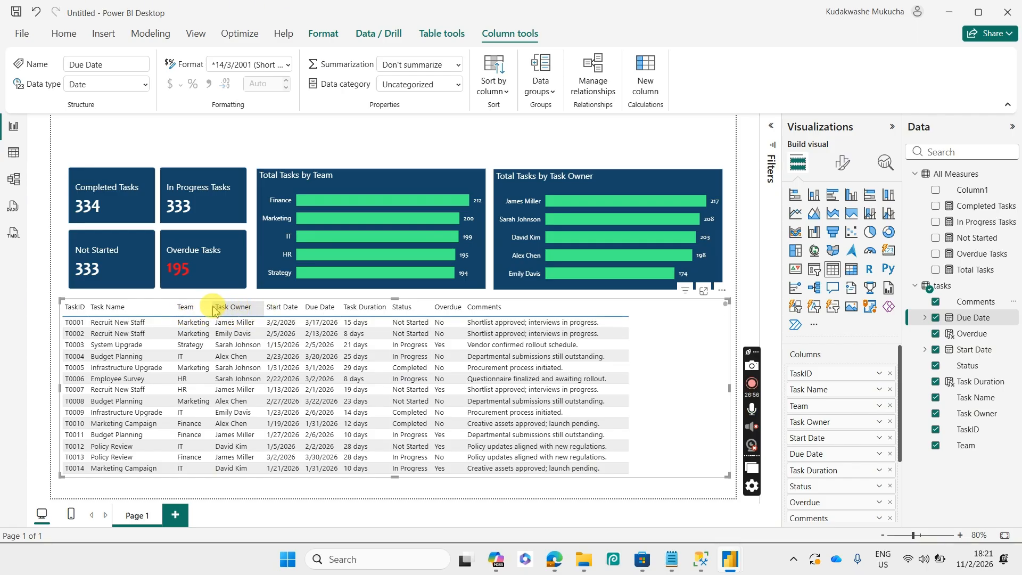
- Widen the table columns from Task Name through Overdue so the columns spread across nearly the full width of the visual
drag(213, 310, 228, 310)
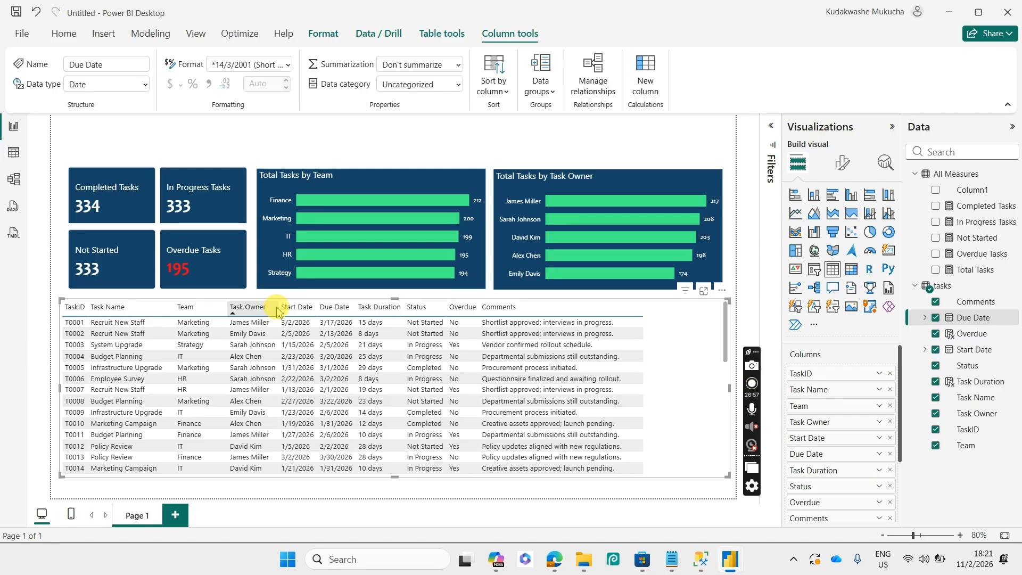
drag(277, 307, 537, 313)
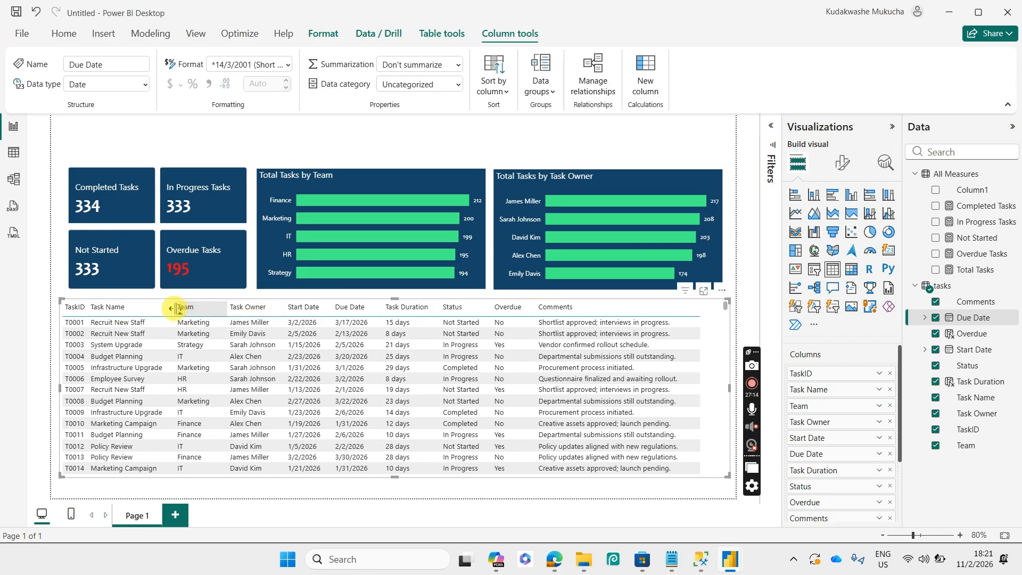
drag(178, 309, 193, 308)
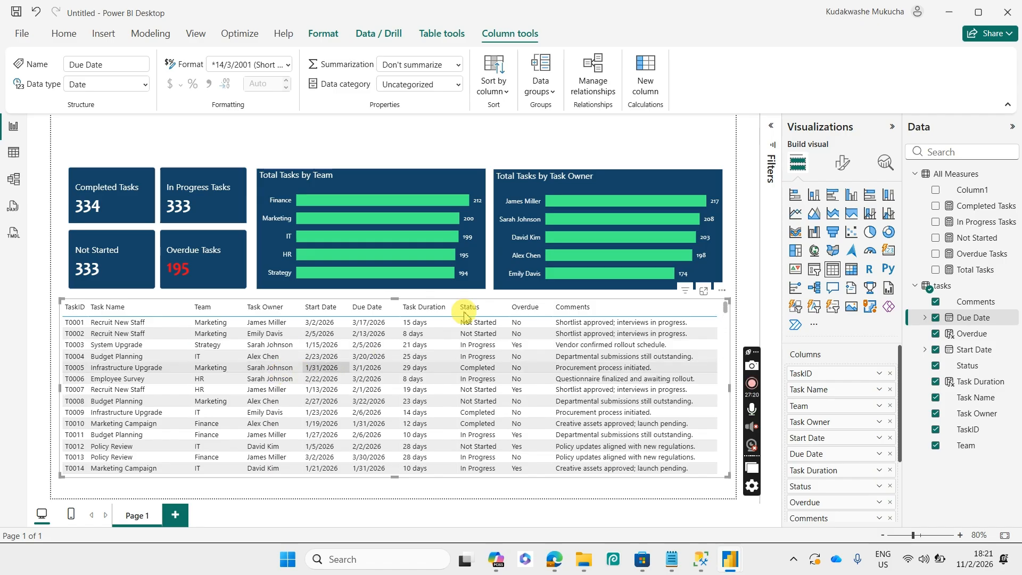
- Apply the Alternating rows style preset to the task table
click(853, 175)
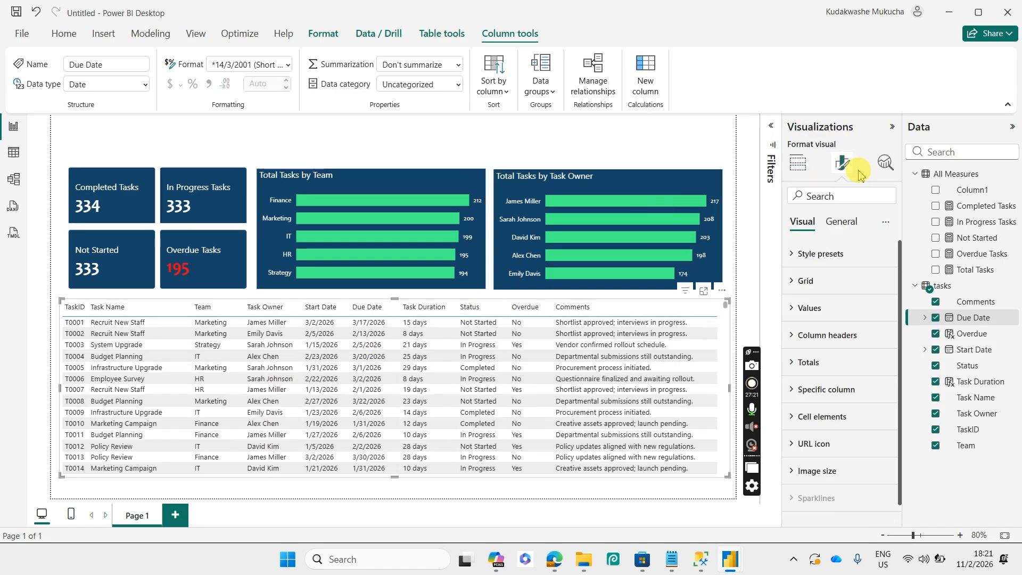
click(821, 255)
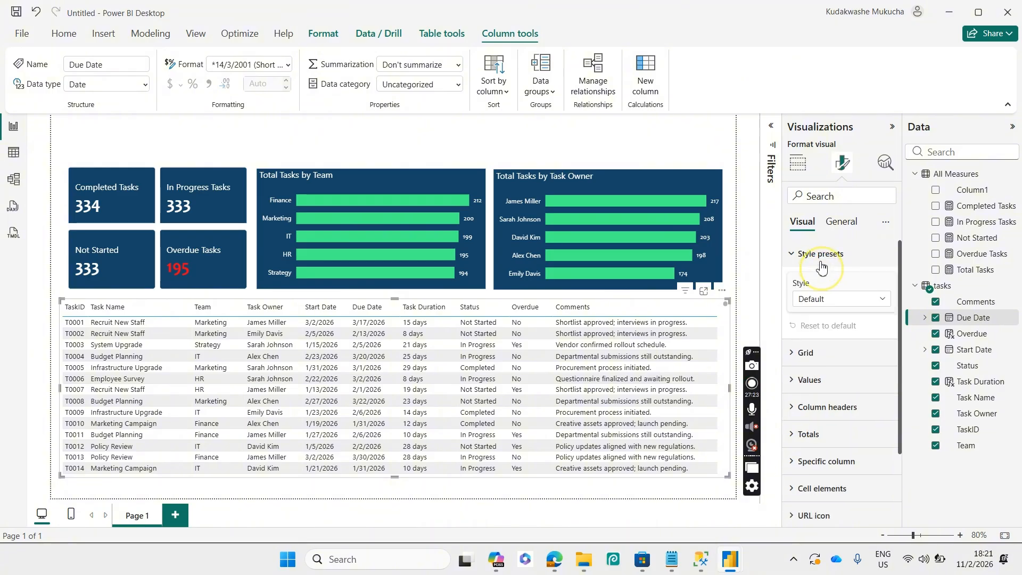
click(831, 299)
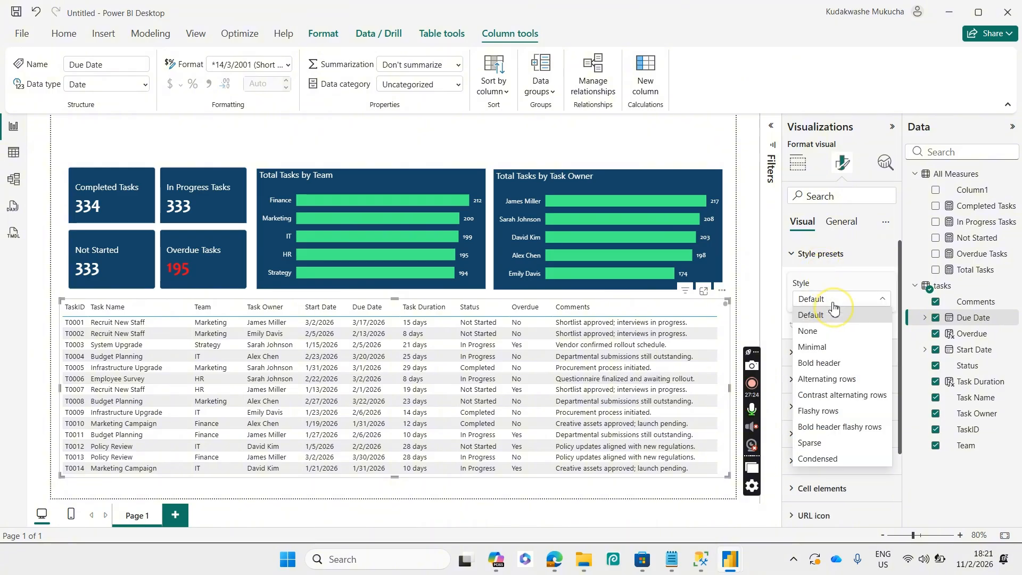
click(842, 380)
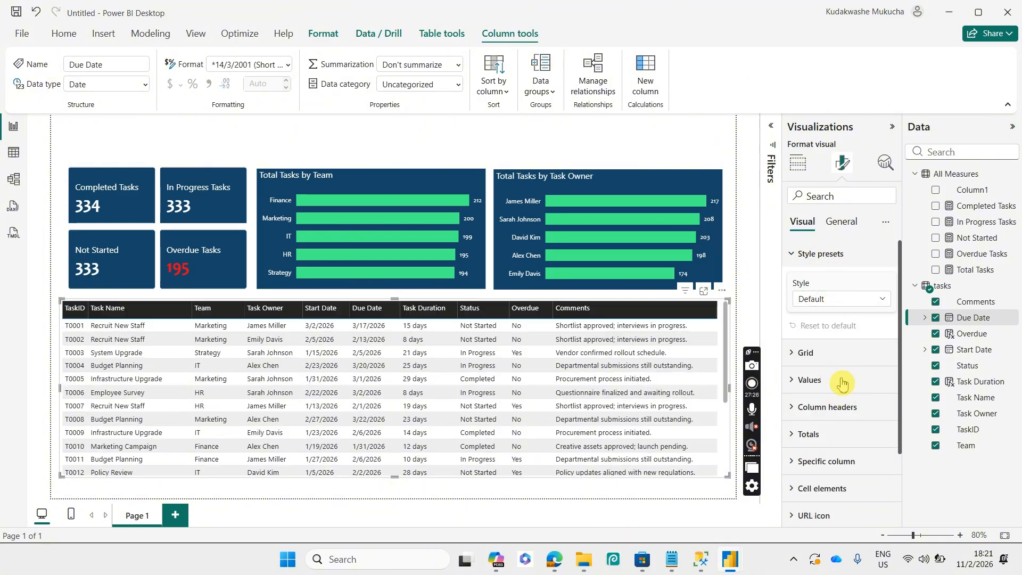
- Set the border color in the task table's grid formatting to white
click(823, 357)
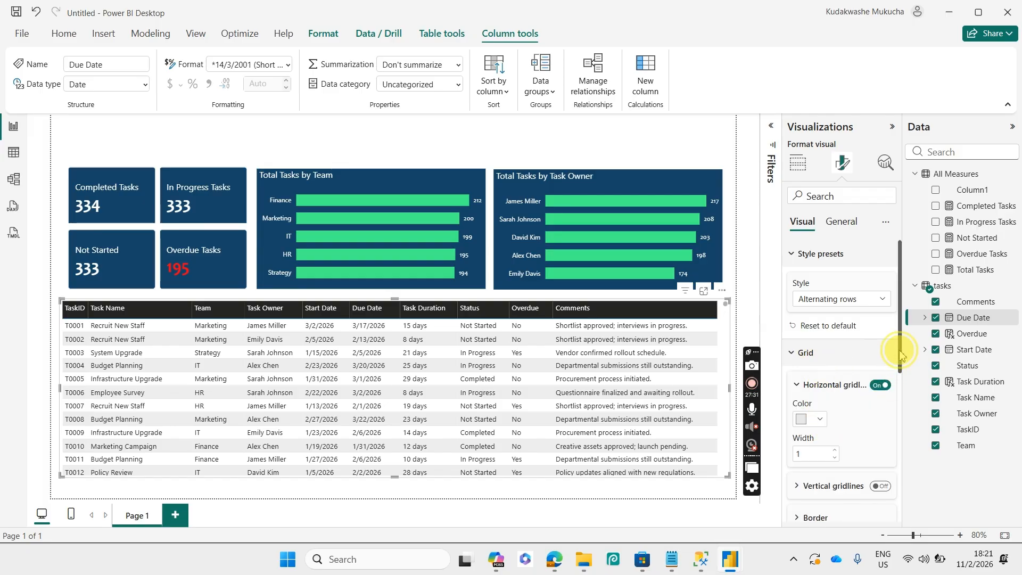
drag(900, 354, 899, 410)
click(848, 416)
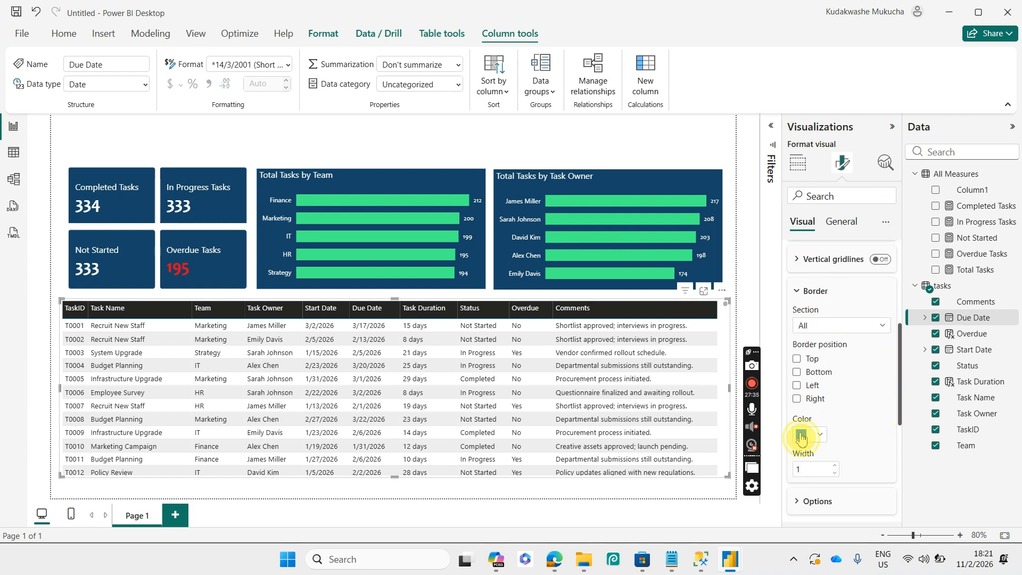
click(801, 436)
click(805, 350)
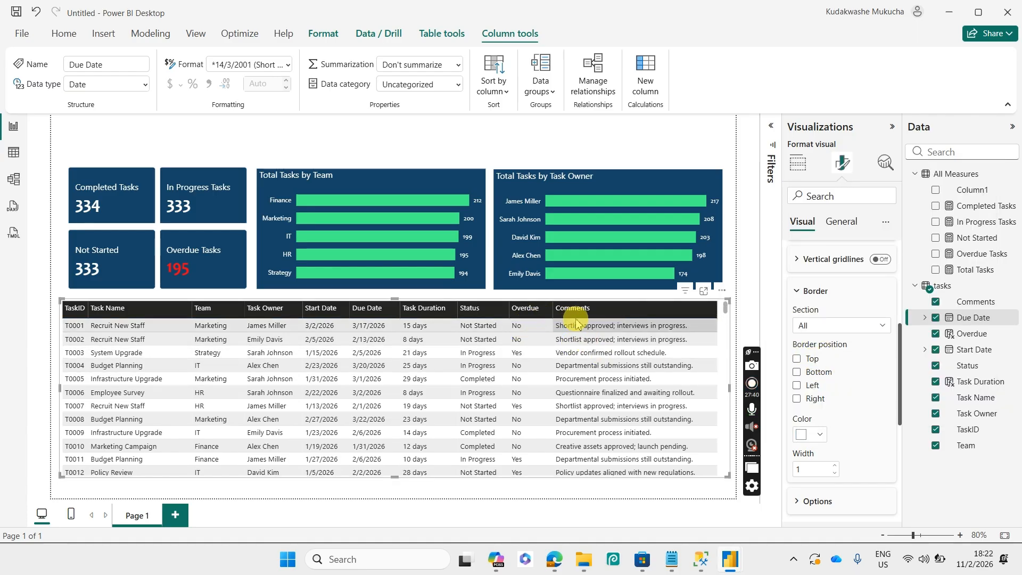
click(816, 291)
- Set the background color of the table's column headers to the recent dark blue used on the cards
click(831, 405)
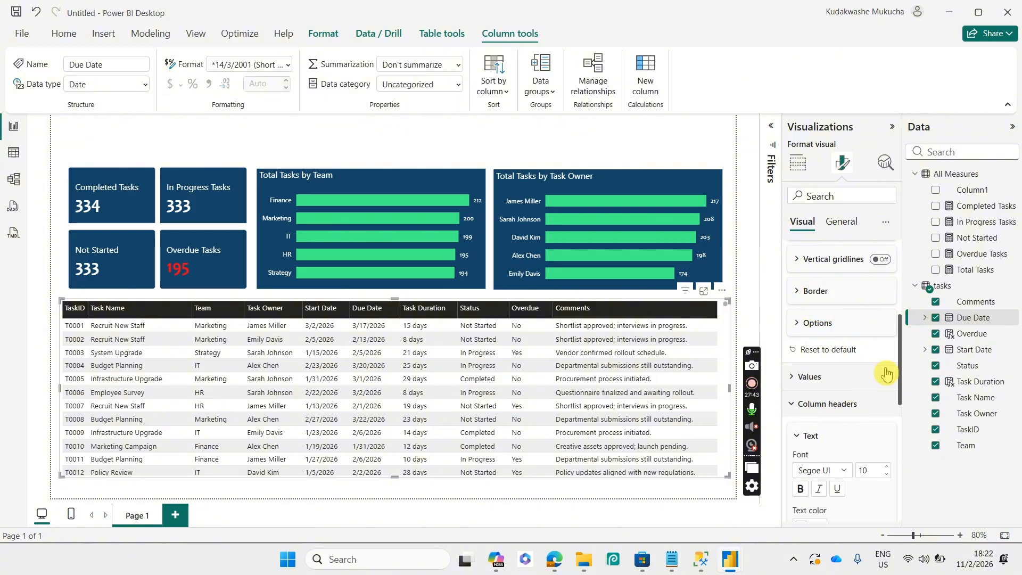
scroll(885, 374, down, 2)
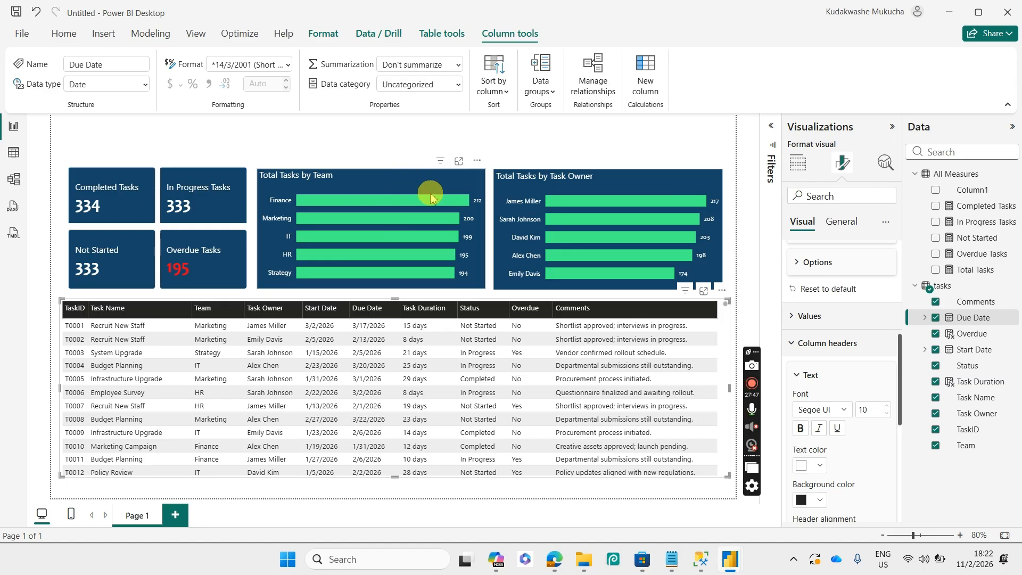
click(803, 500)
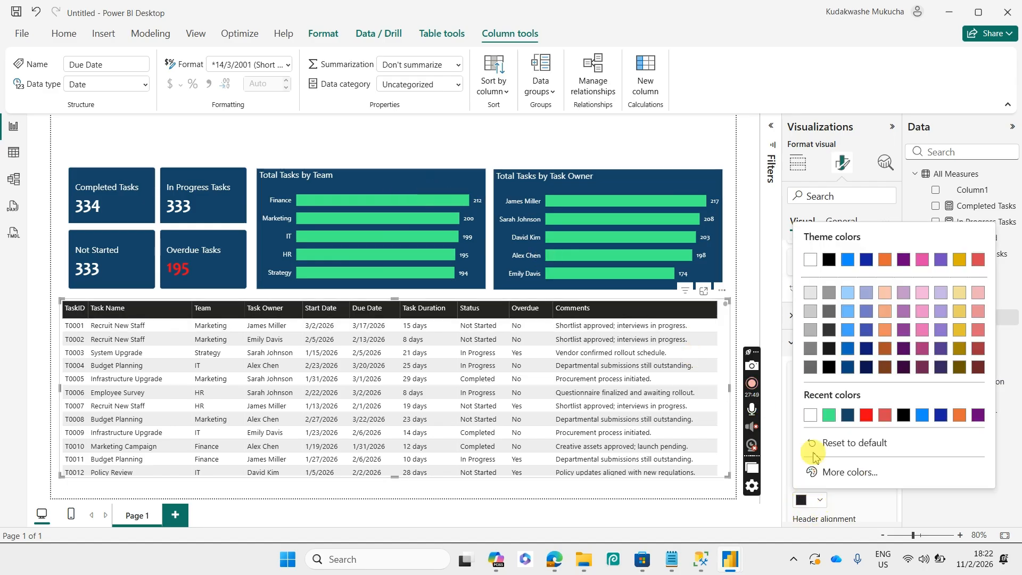
click(847, 415)
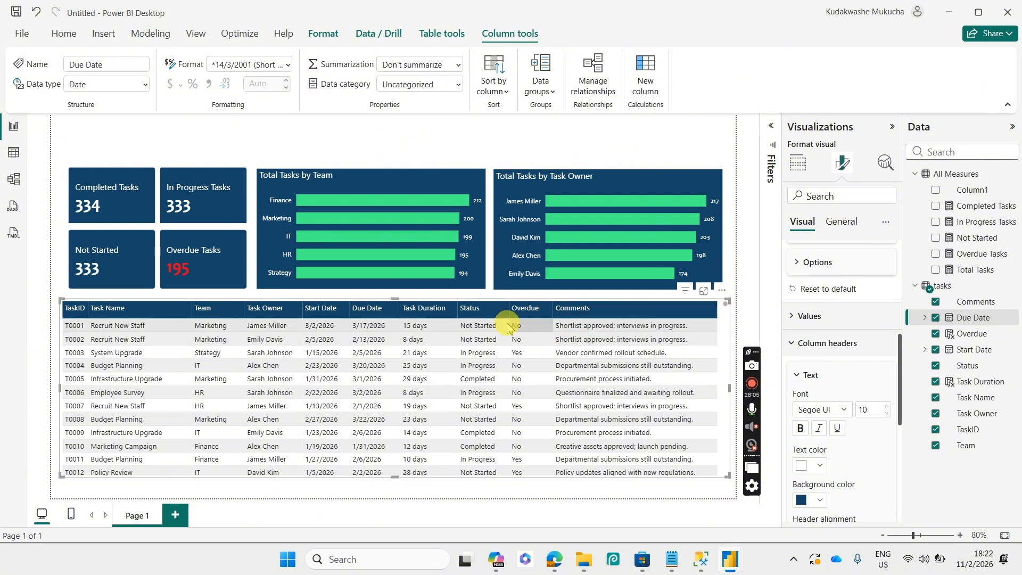
click(481, 341)
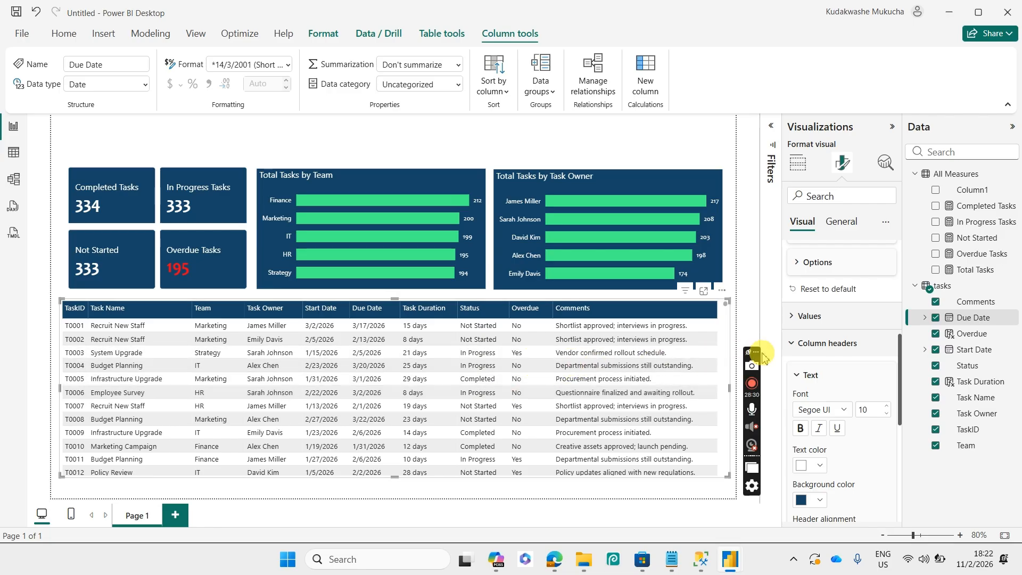
- Turn on background color conditional formatting for the Status column's cell elements and open its rules
click(814, 346)
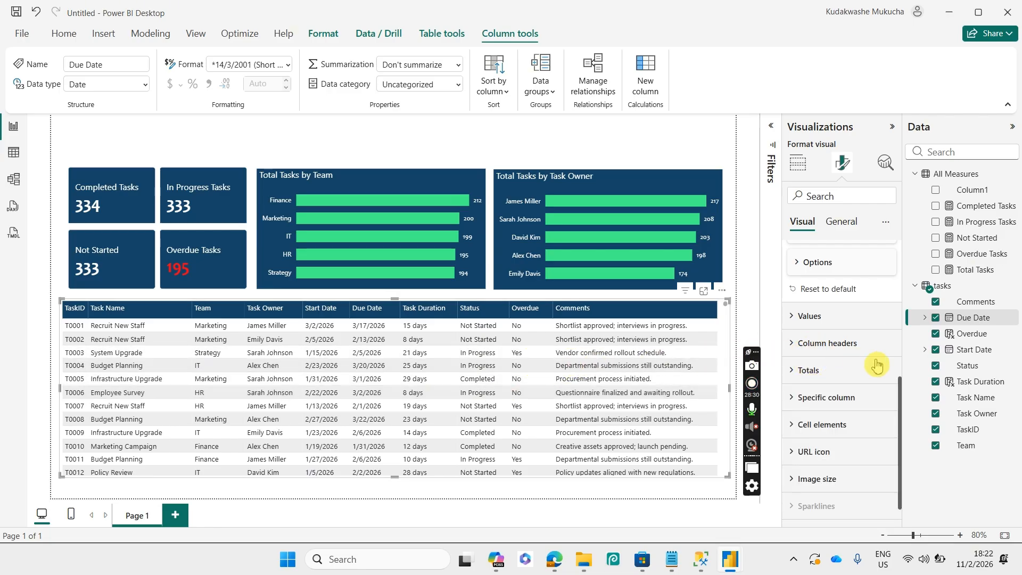
click(836, 430)
scroll(894, 420, down, 3)
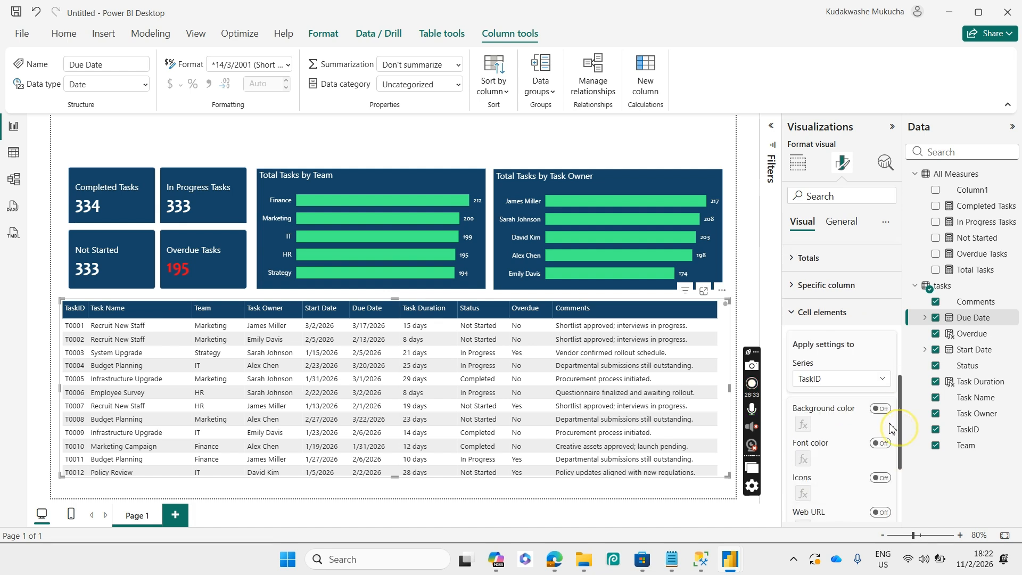
click(872, 381)
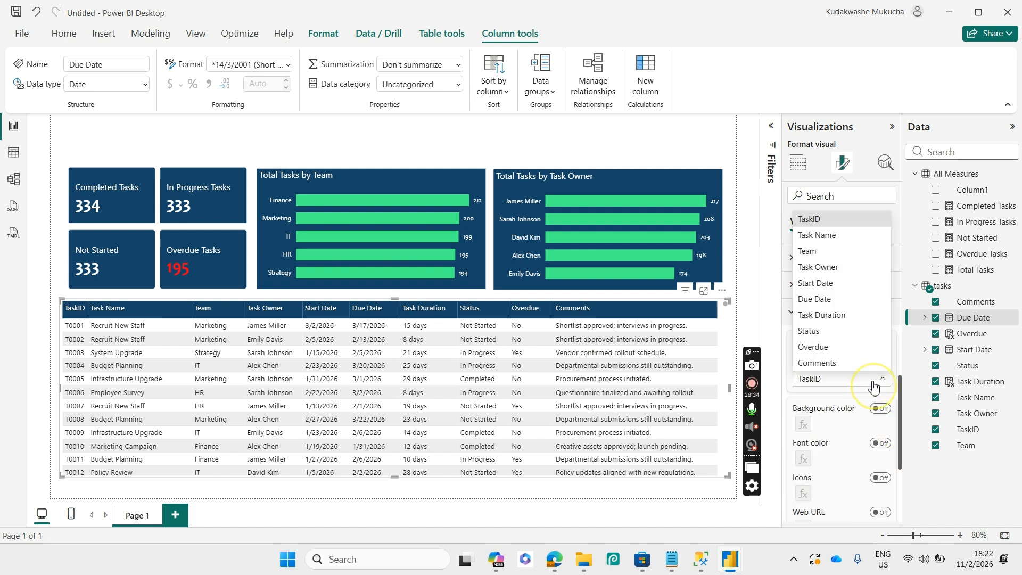
click(820, 331)
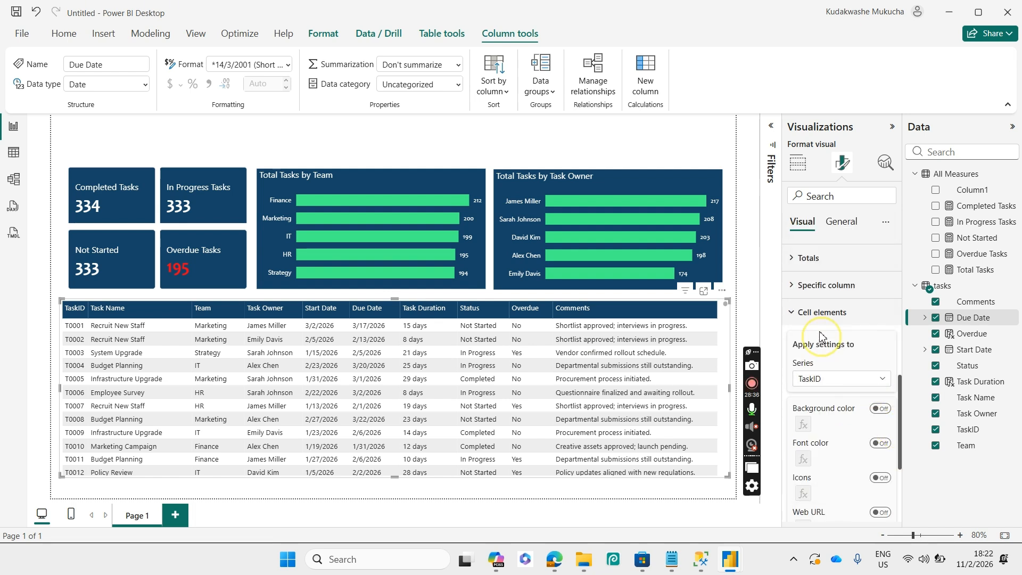
click(881, 410)
click(803, 424)
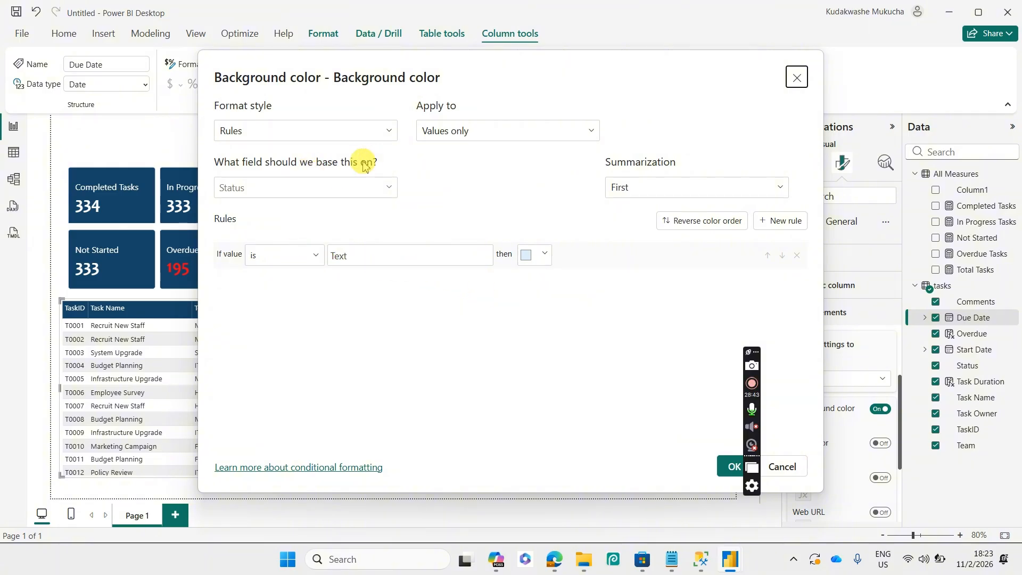
- Define a background rule that colors Status values equal to Completed with the custom green #57C785
click(356, 257)
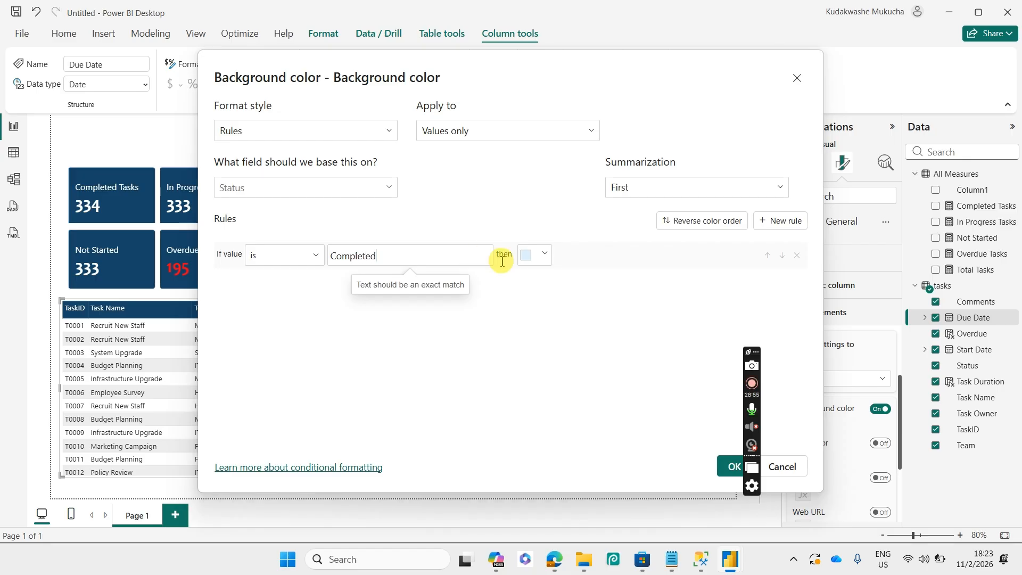
click(531, 260)
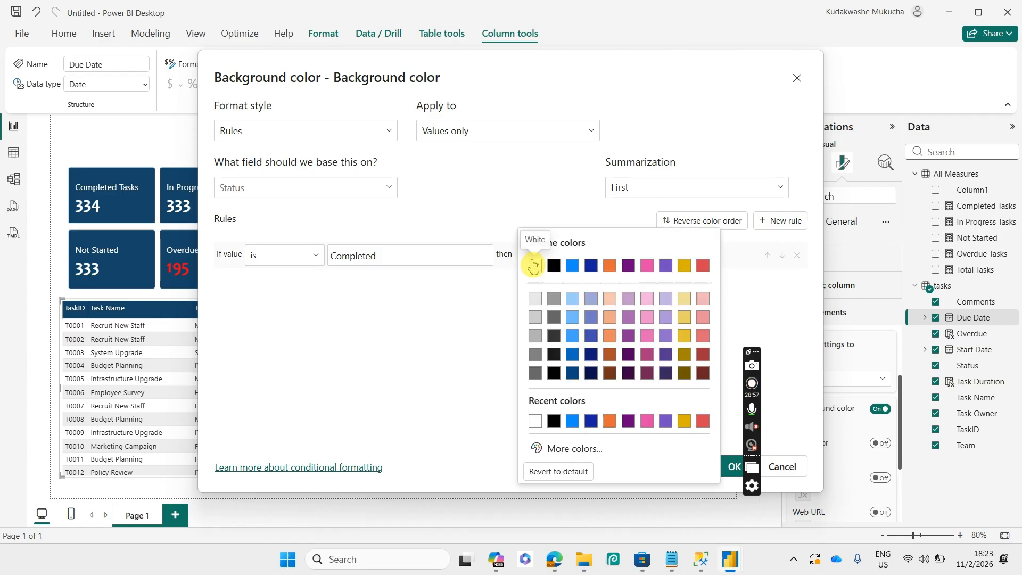
click(570, 451)
click(577, 452)
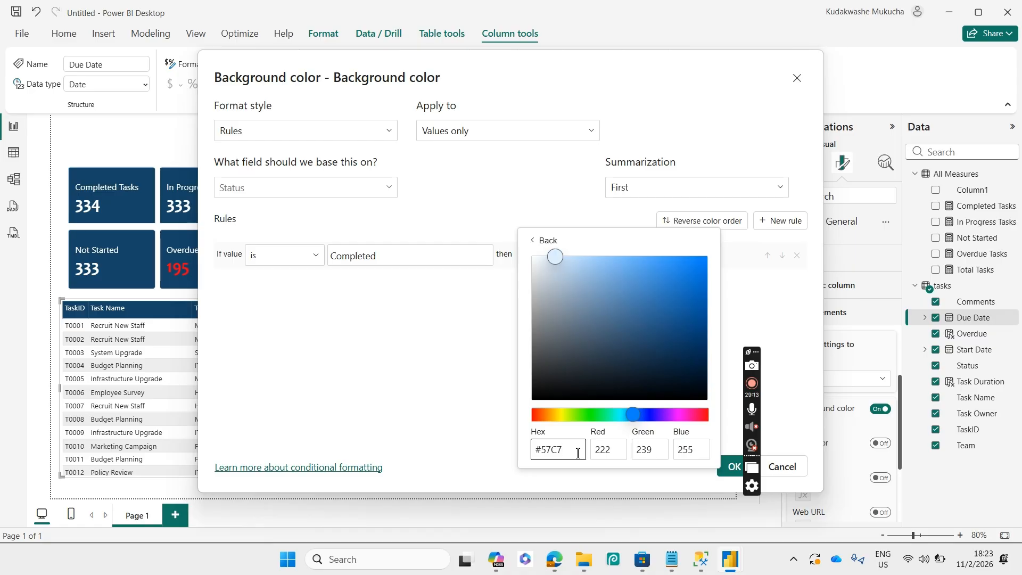
text(5)
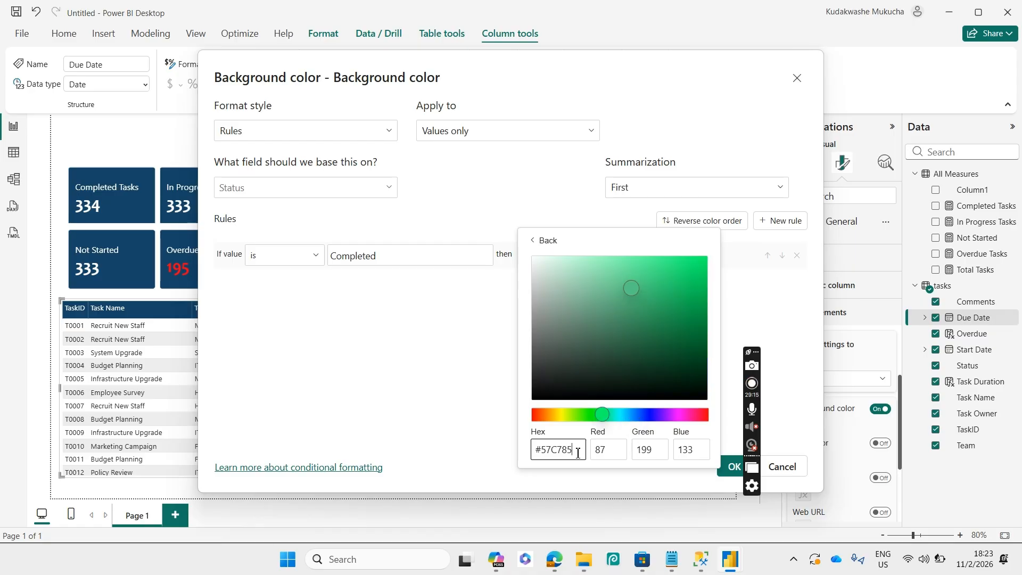
click(762, 285)
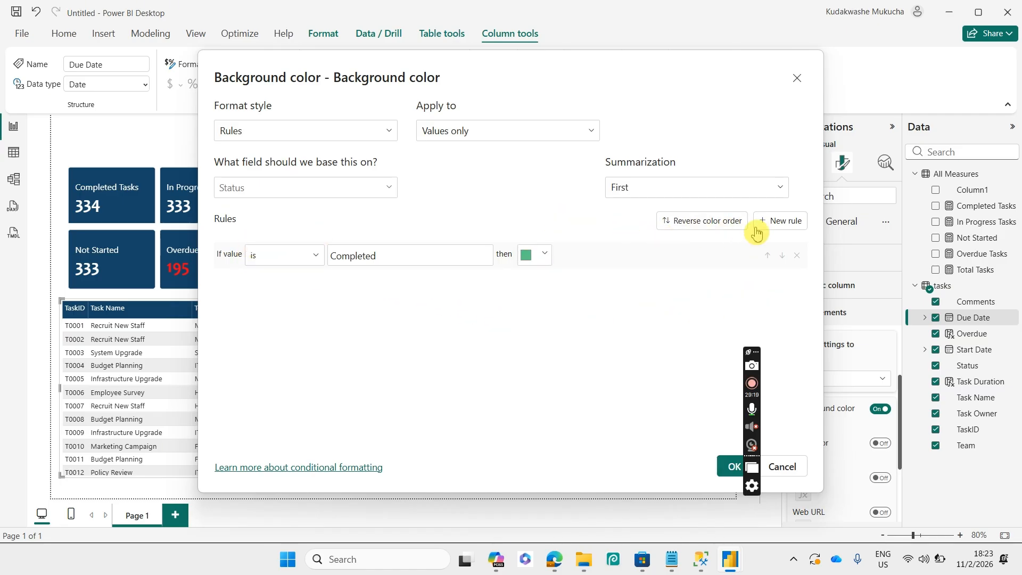
- Add a second background rule that colors Status values equal to In Progress with a golden yellow theme shade
click(773, 230)
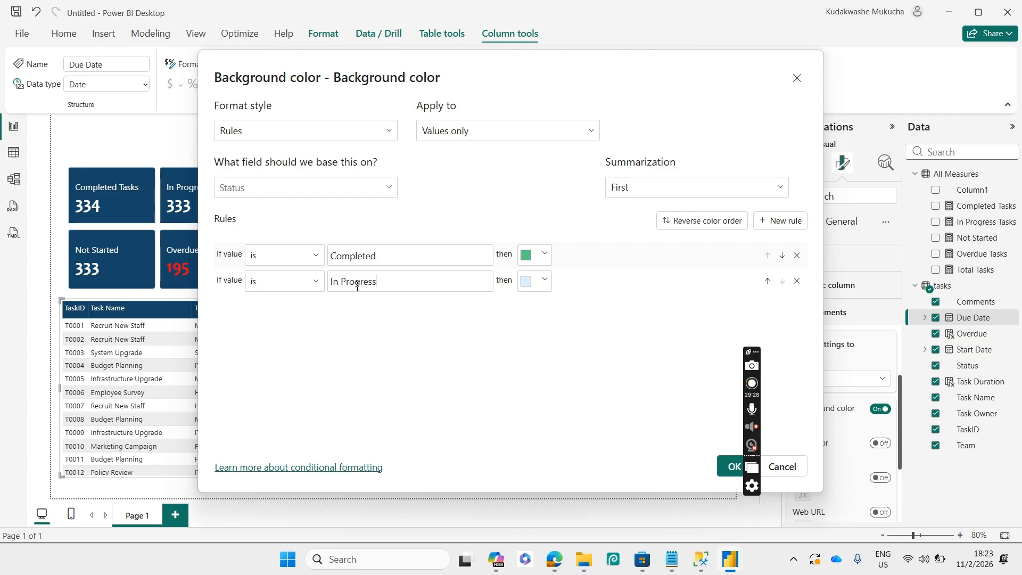
click(534, 281)
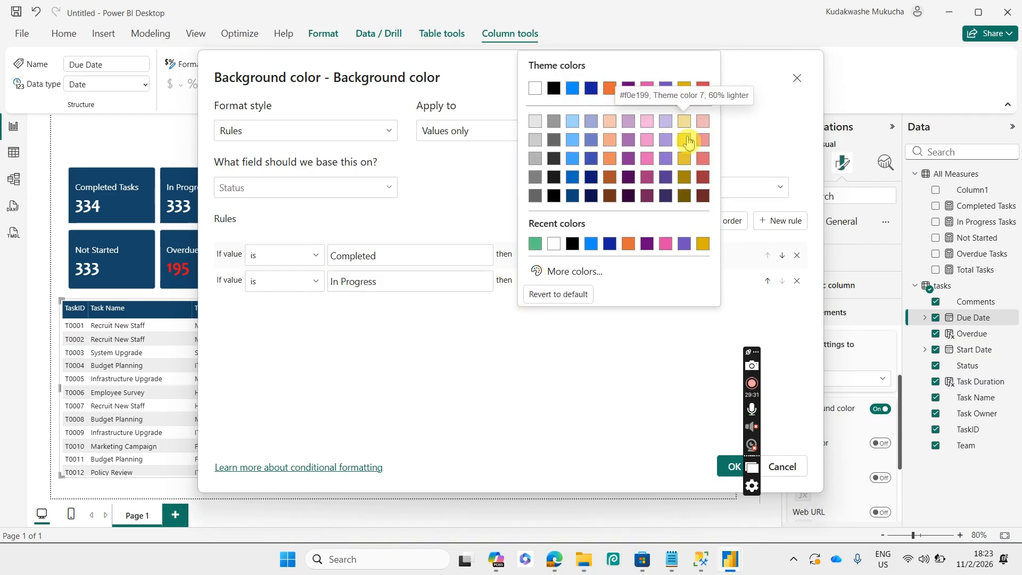
click(685, 139)
- Add a third background rule that colors Status values equal to Not Started with the theme red
click(778, 221)
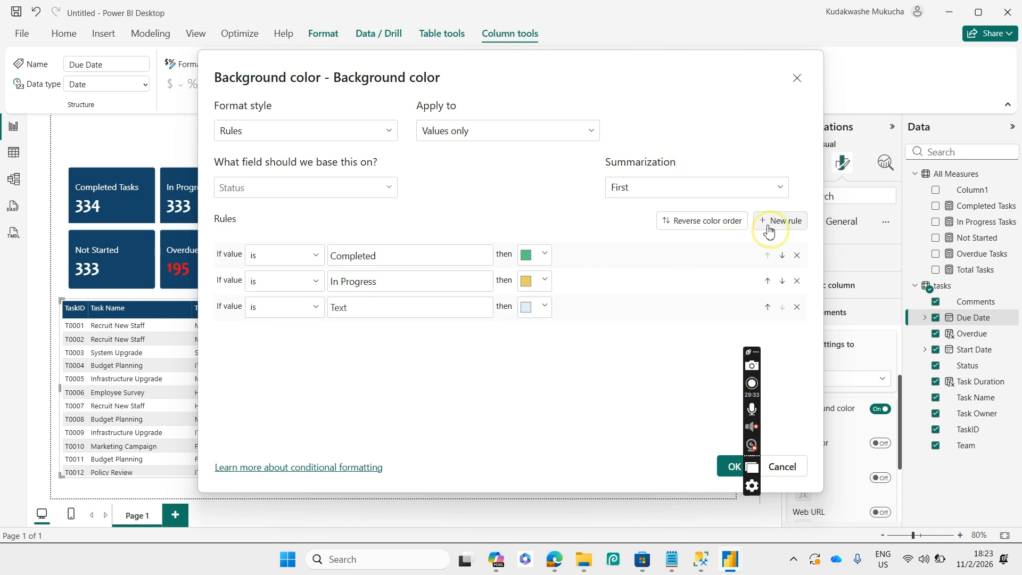
click(409, 311)
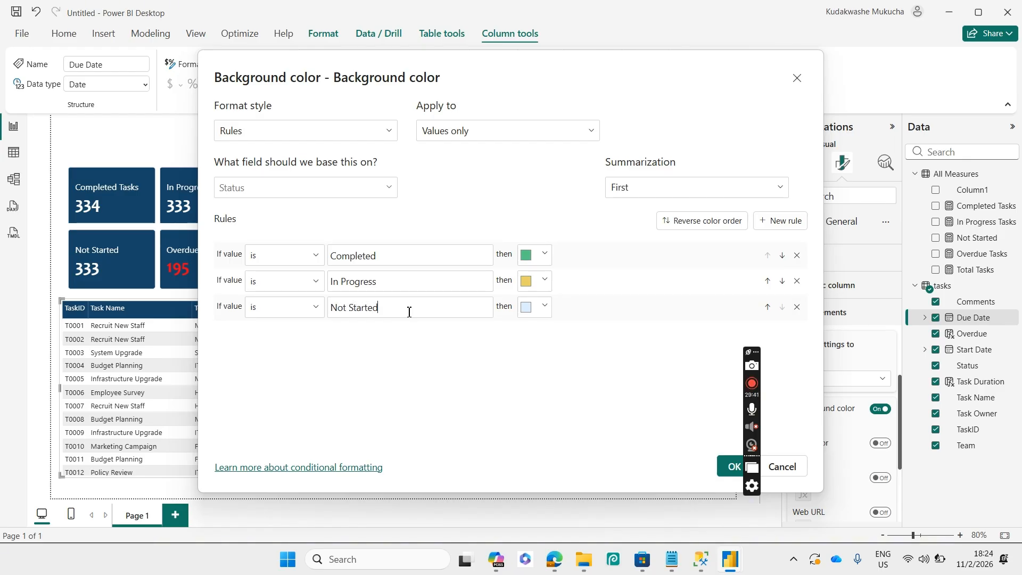
click(524, 307)
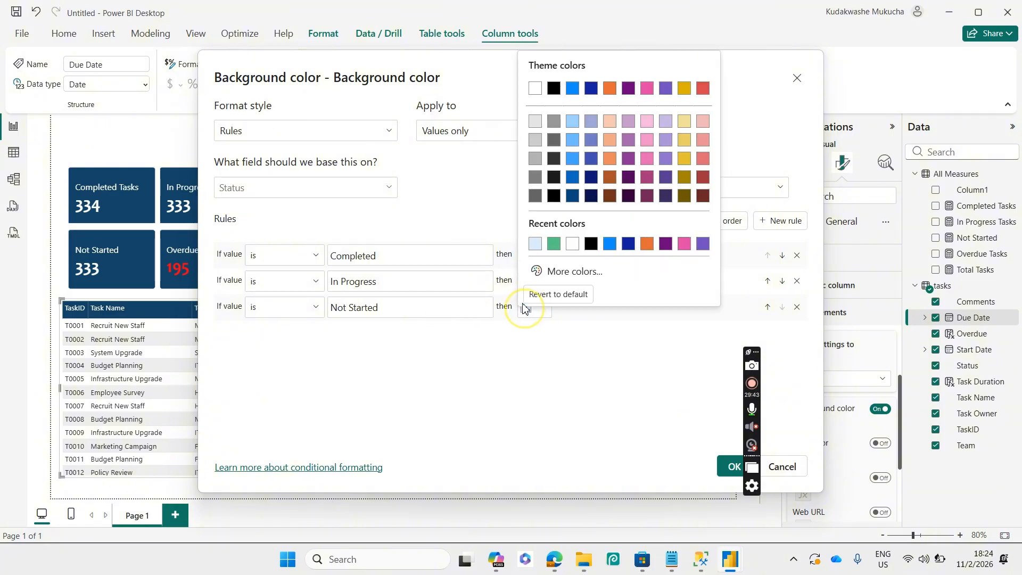
click(703, 89)
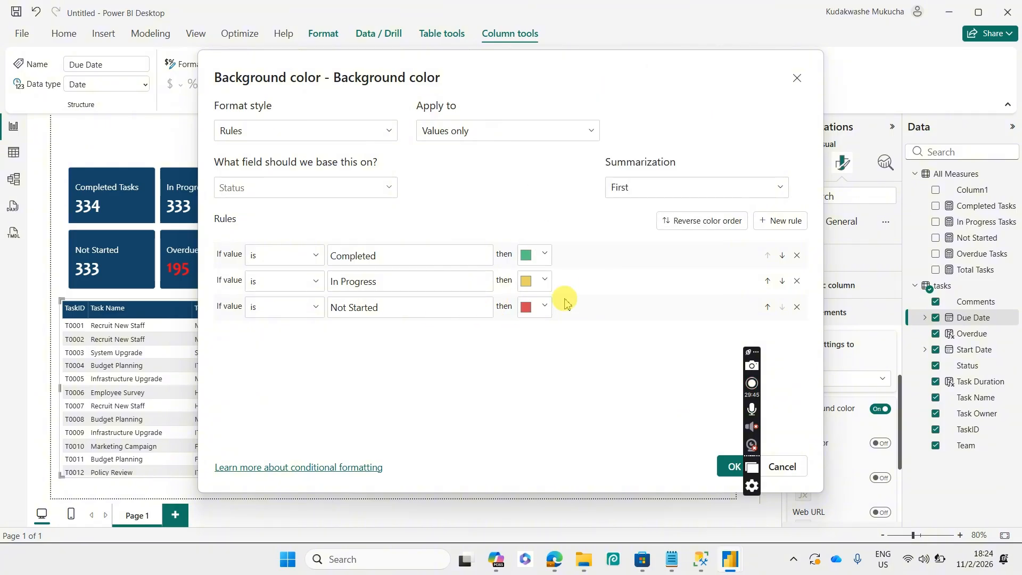
- Change the Not Started rule's color to a brighter custom red and apply the Status background rules
click(528, 310)
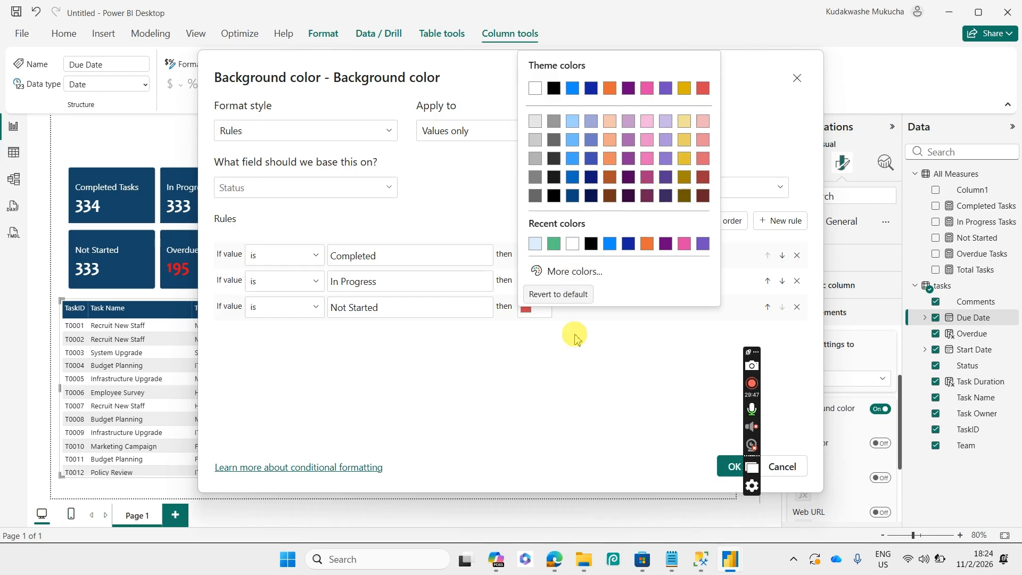
click(567, 273)
drag(676, 169, 693, 93)
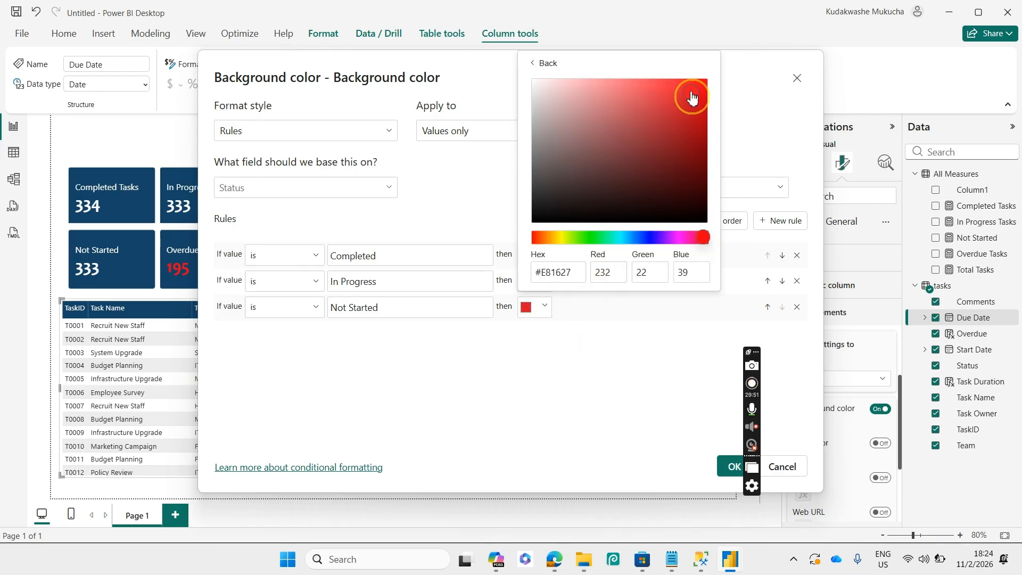
click(604, 394)
click(728, 466)
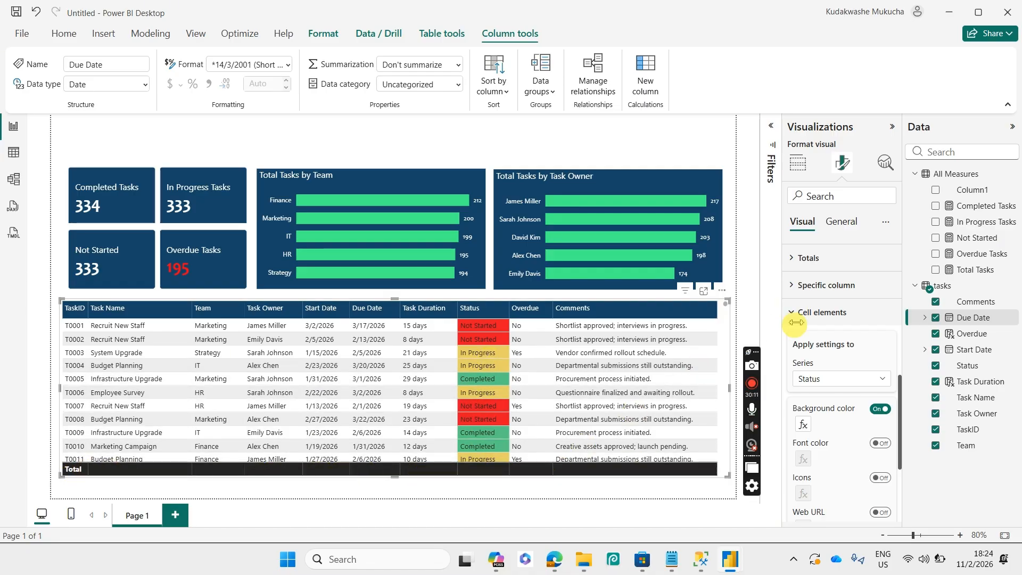
- Turn off the totals row of the task table
click(811, 313)
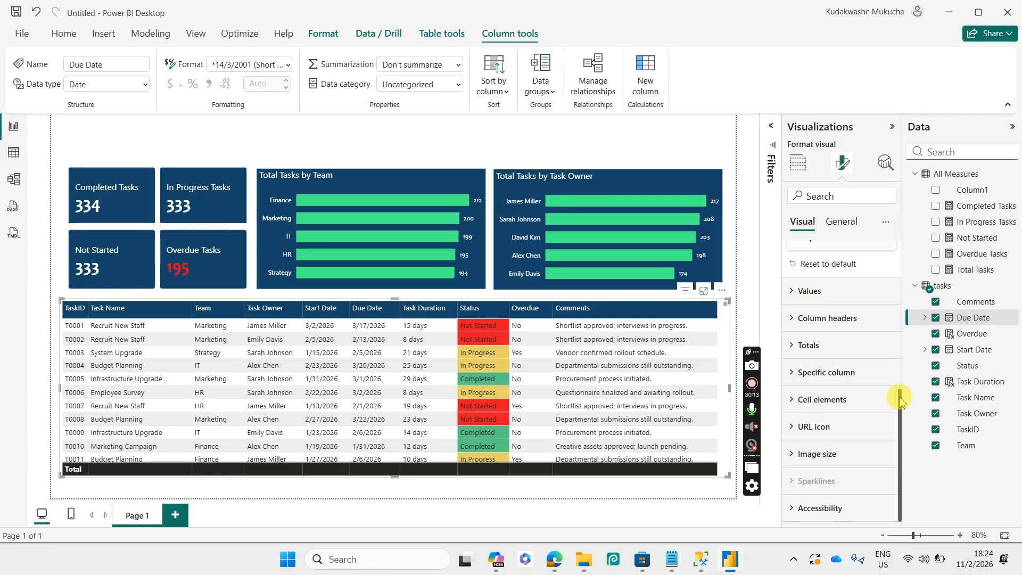
drag(900, 399, 889, 325)
scroll(886, 315, up, 4)
click(876, 296)
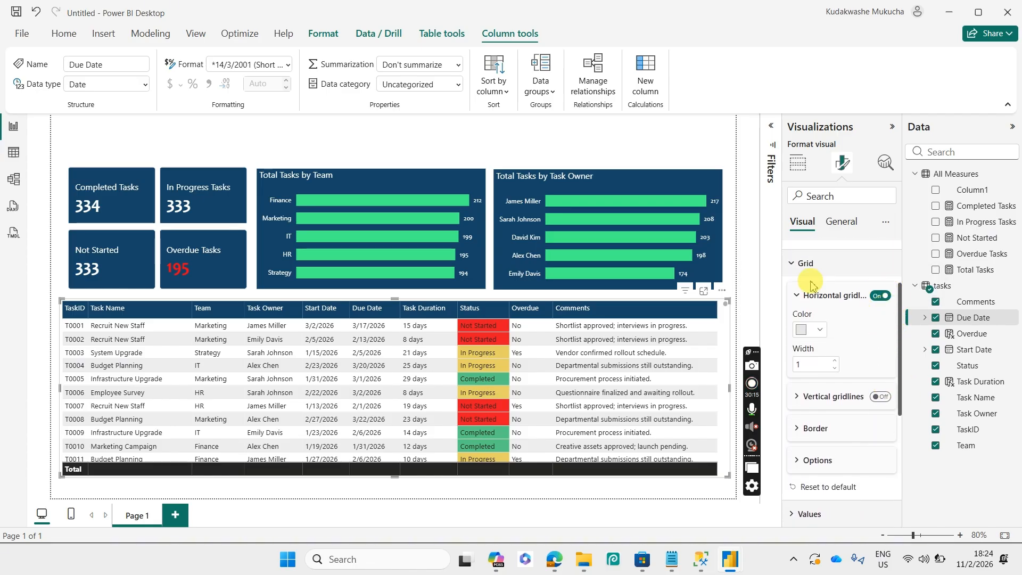
click(805, 264)
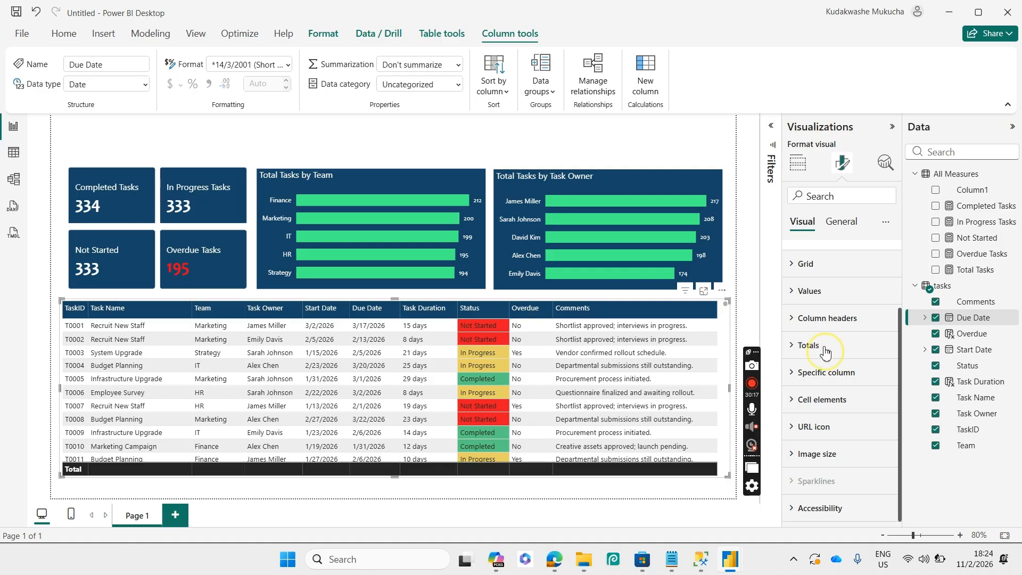
click(824, 350)
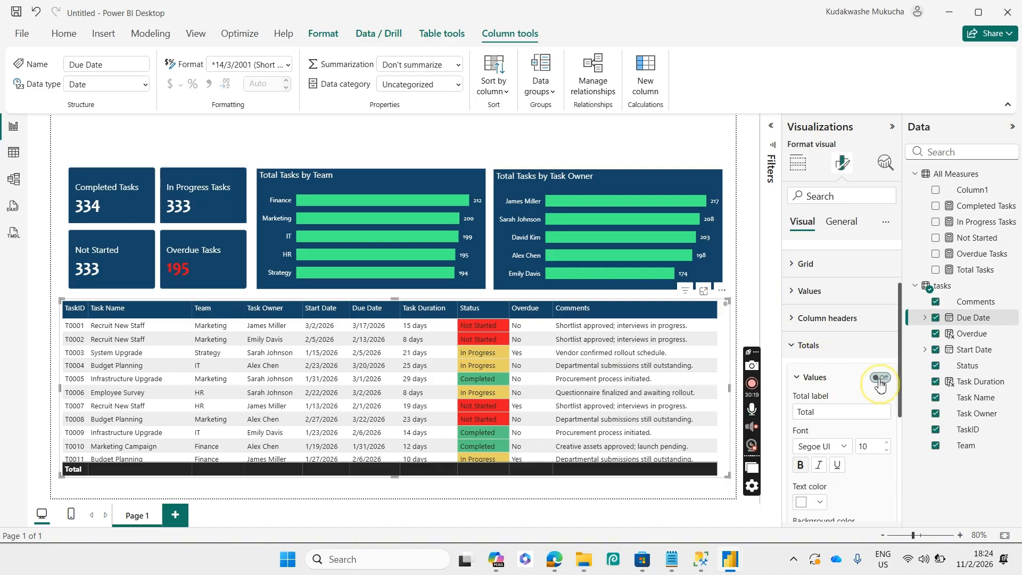
click(880, 379)
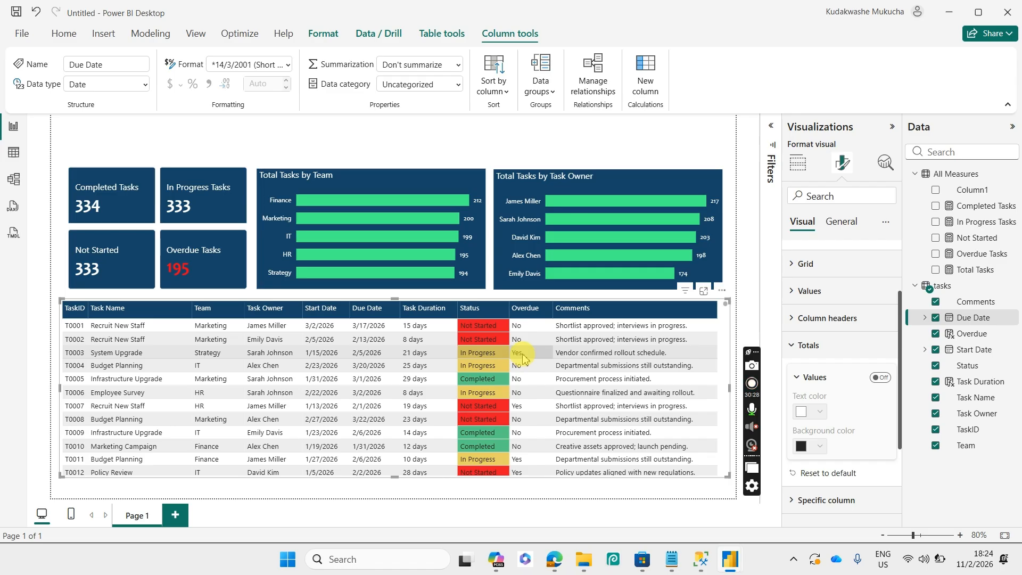
- Turn on background color conditional formatting for the Overdue column's cell elements
click(801, 319)
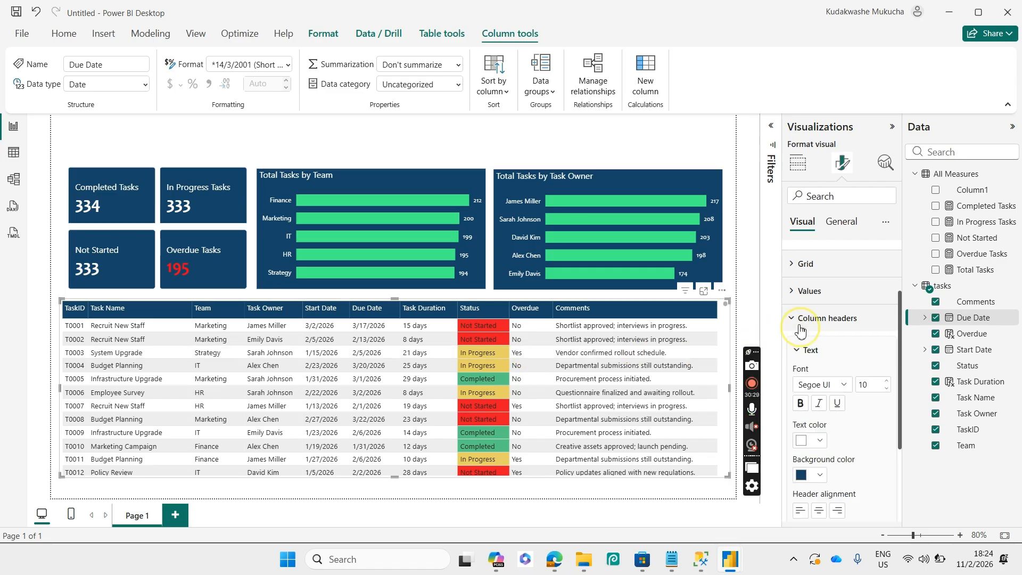
click(801, 319)
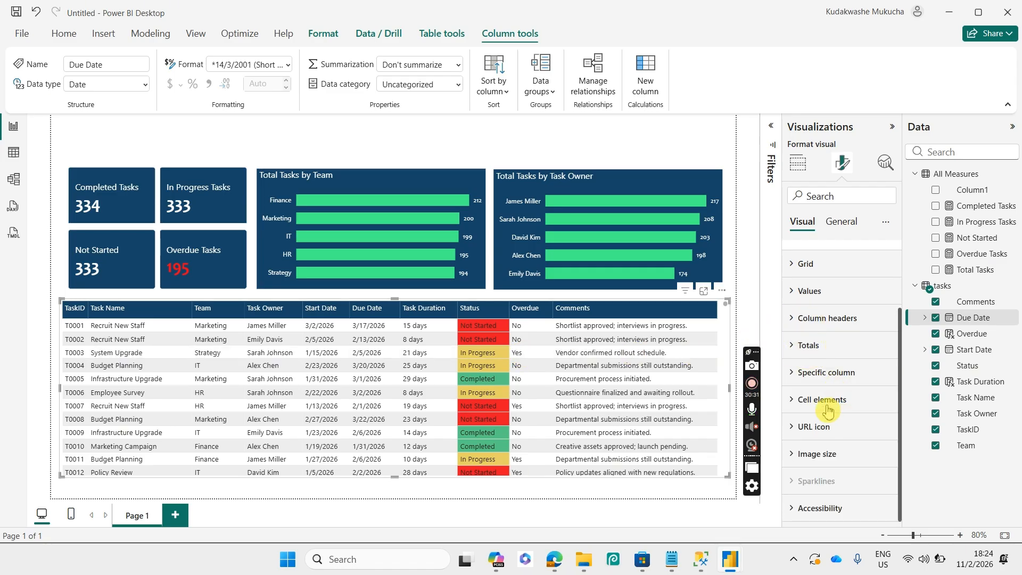
click(824, 408)
click(847, 466)
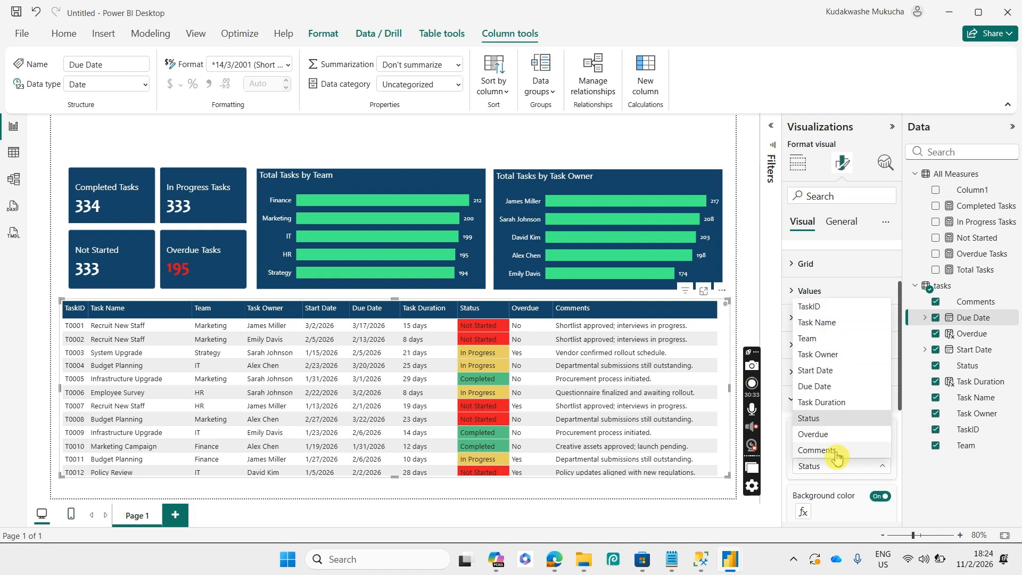
click(823, 442)
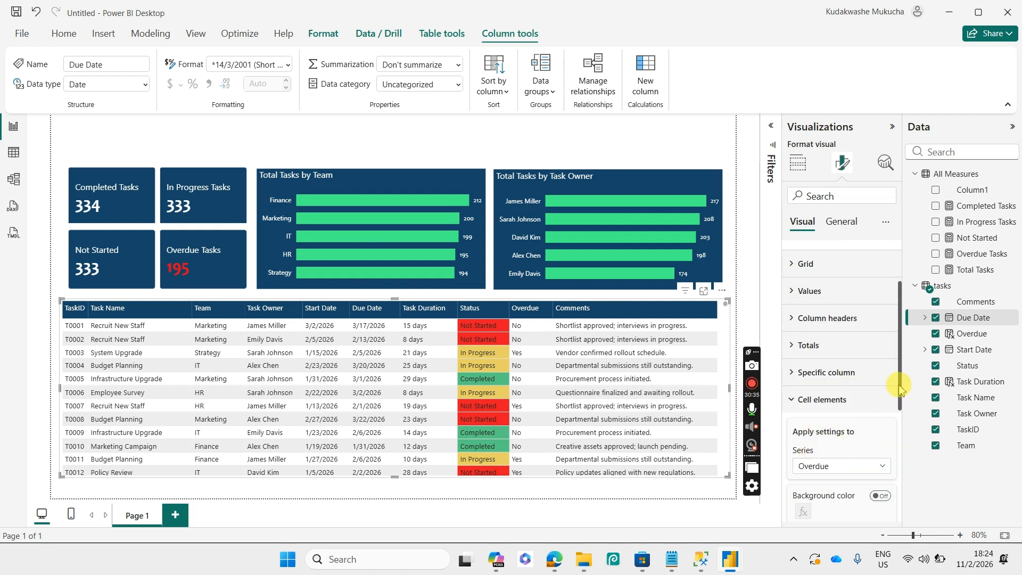
drag(899, 387, 899, 422)
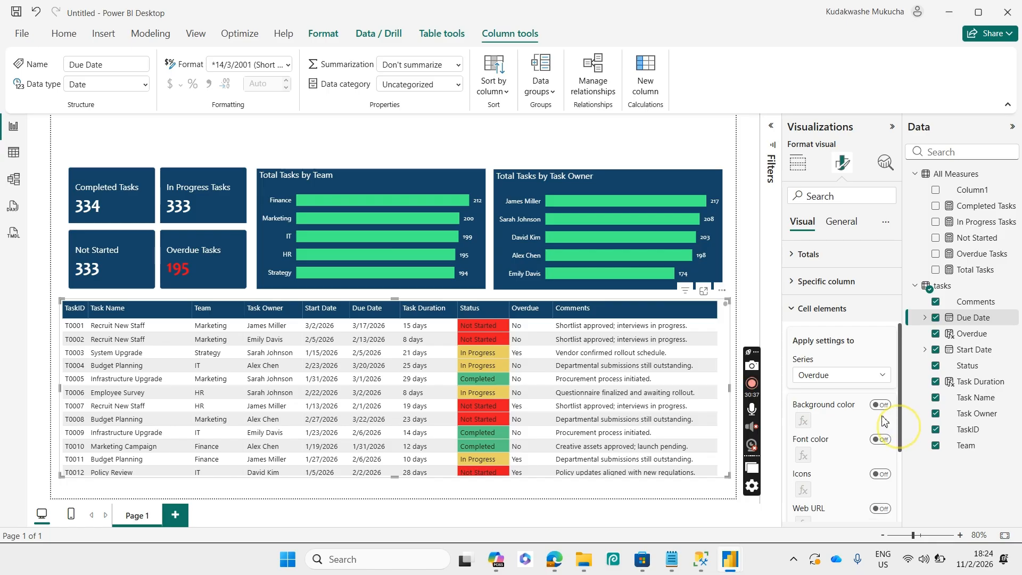
click(881, 405)
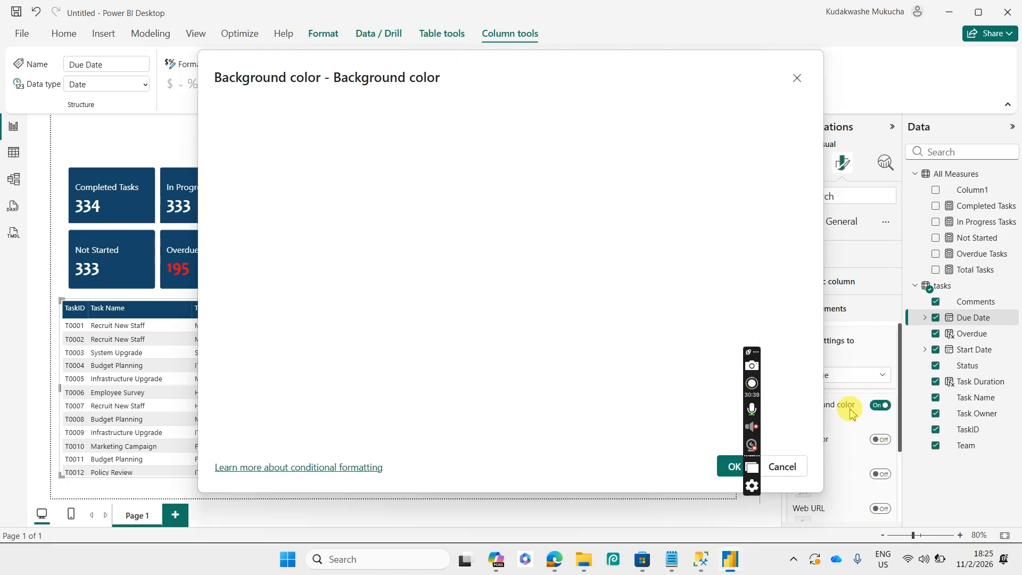
drag(759, 359, 776, 314)
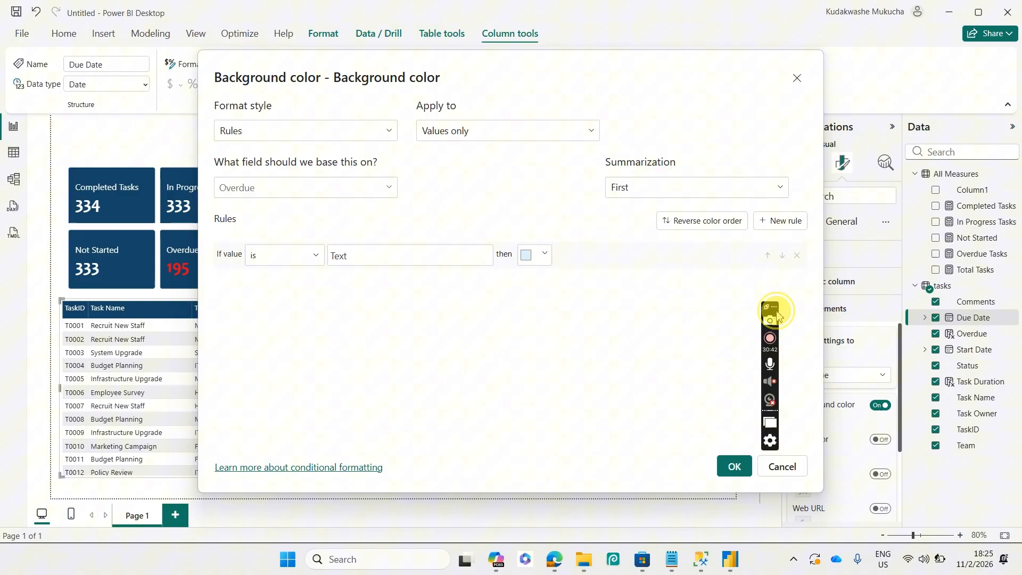
- Set the Overdue background rule to color values equal to Yes with a bright custom red and apply it
click(392, 254)
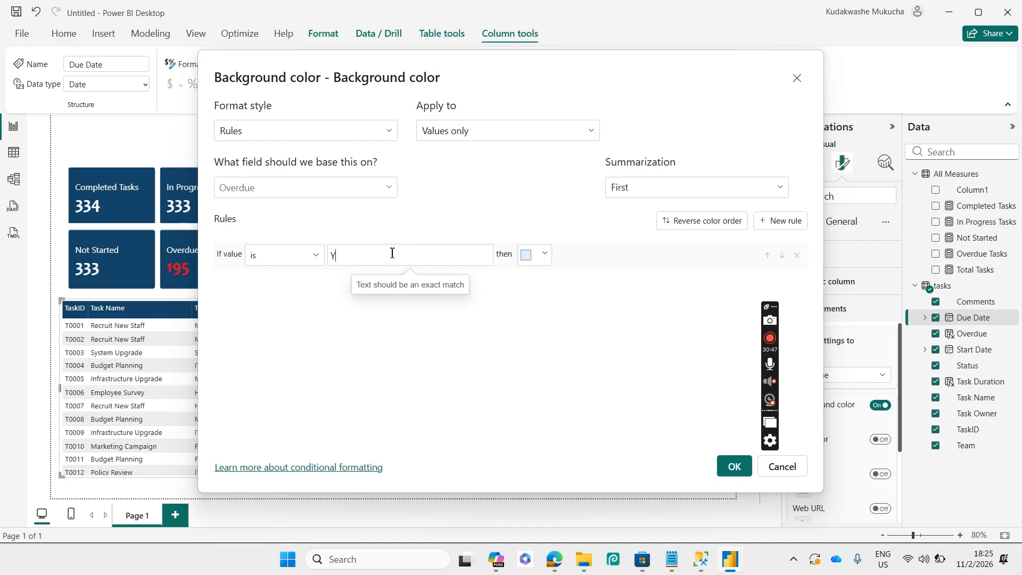
click(526, 256)
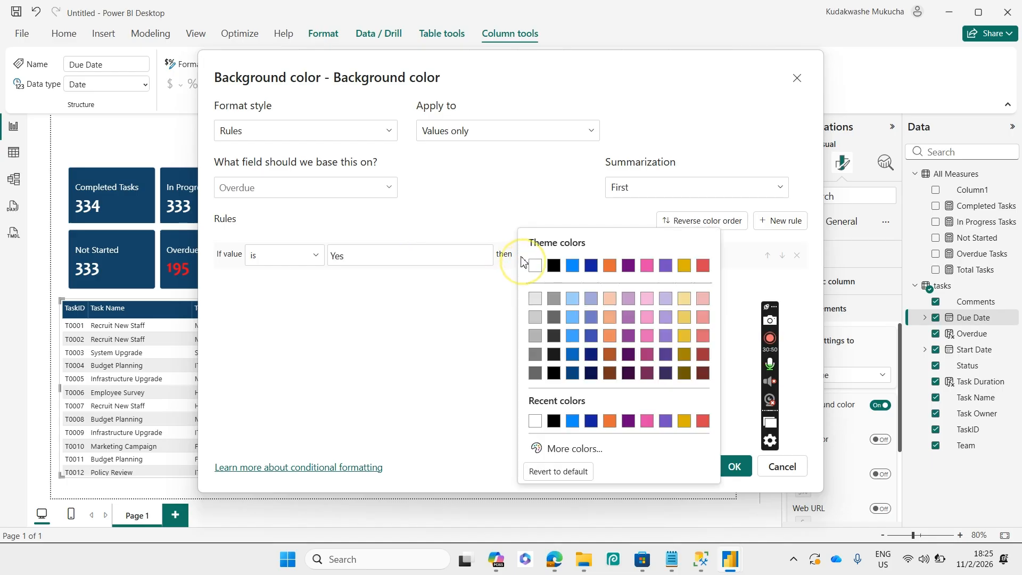
click(704, 266)
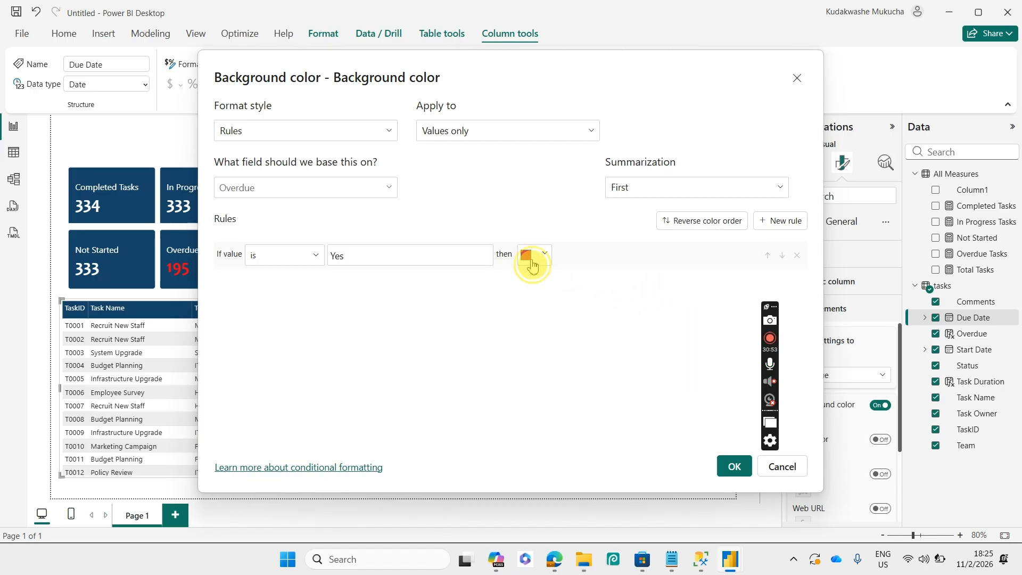
click(527, 257)
click(566, 448)
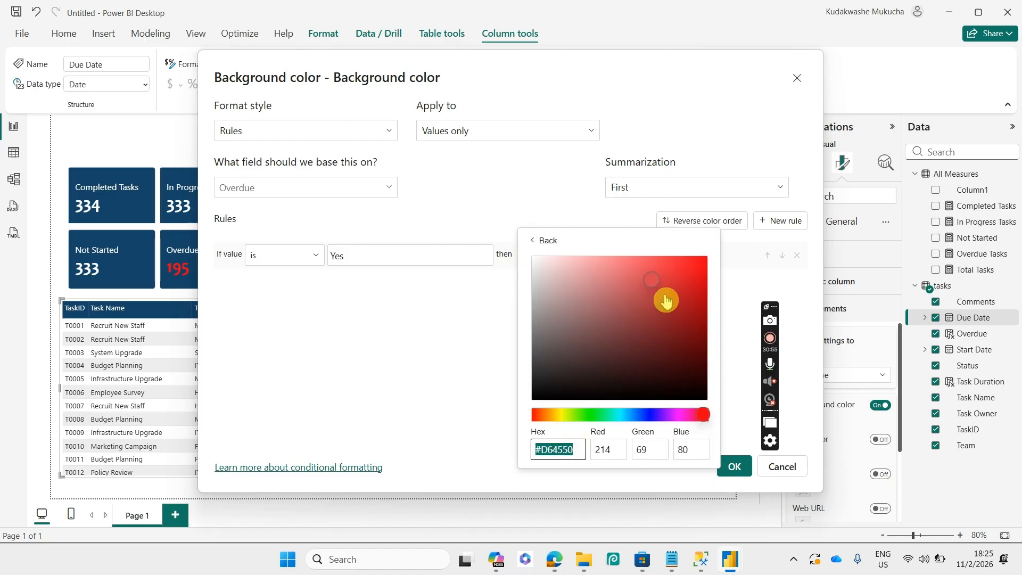
click(689, 269)
click(734, 466)
click(734, 467)
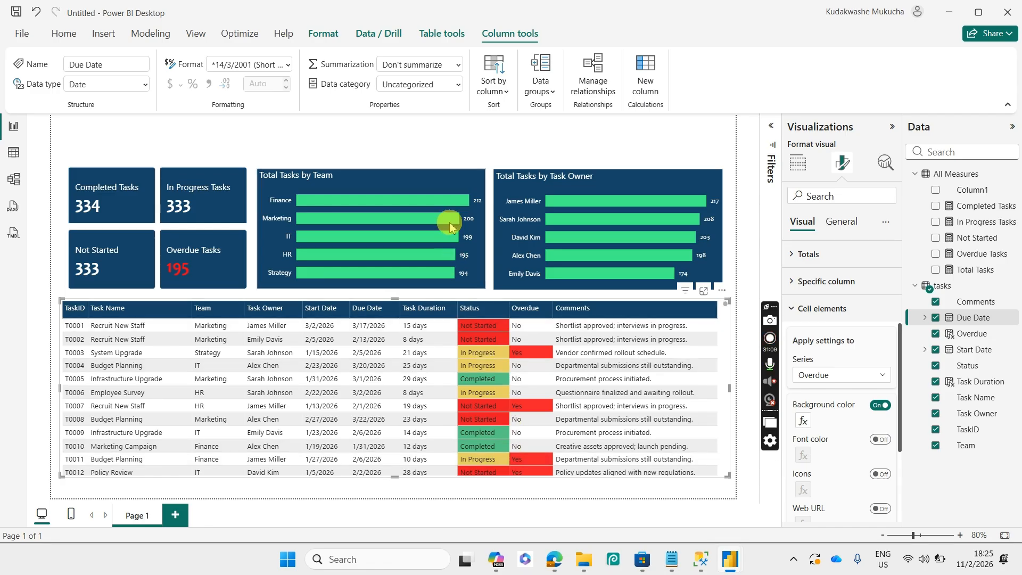
click(435, 139)
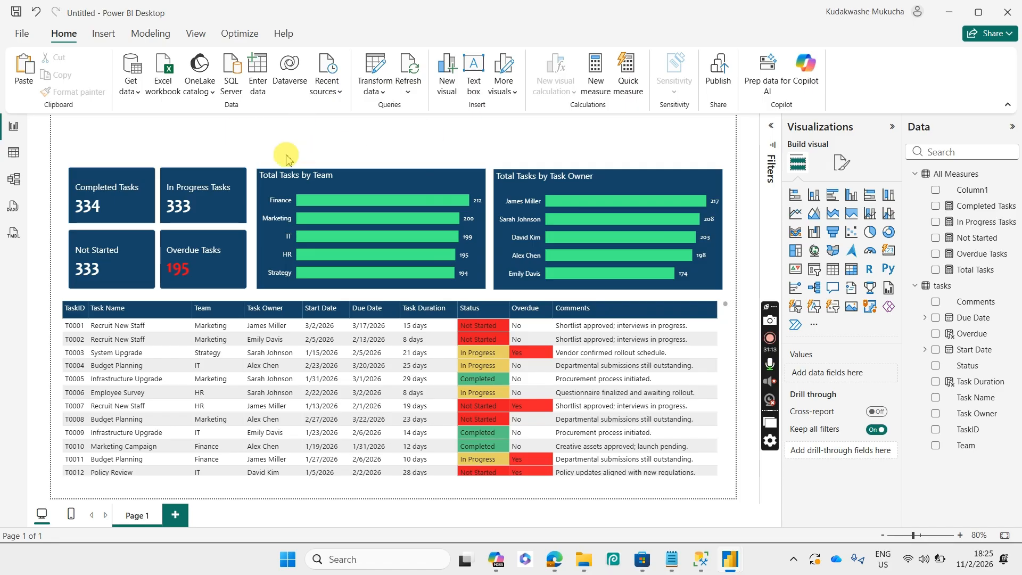
- Insert a text box and shape it into a shallow banner spanning the dashboard's width above the cards and charts
click(473, 95)
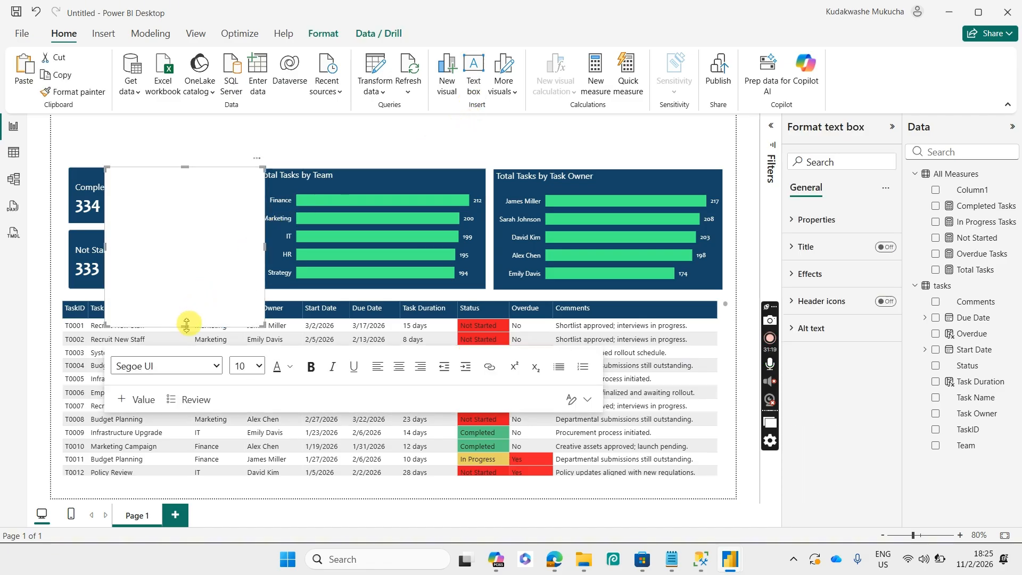
drag(185, 326, 195, 213)
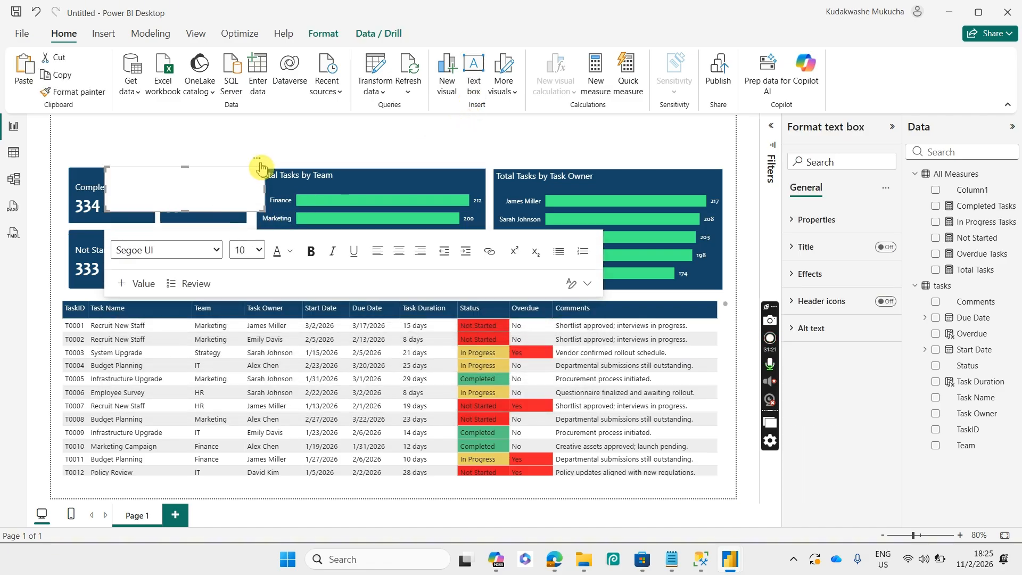
drag(258, 165, 721, 143)
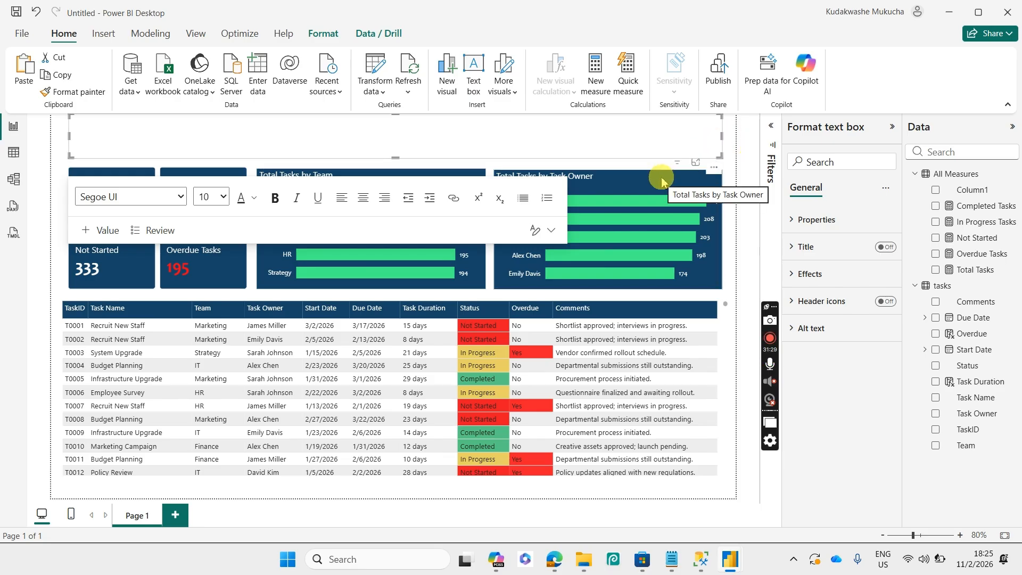
- Set the banner text box's background to the recently used dark blue that matches the cards
click(825, 283)
click(806, 342)
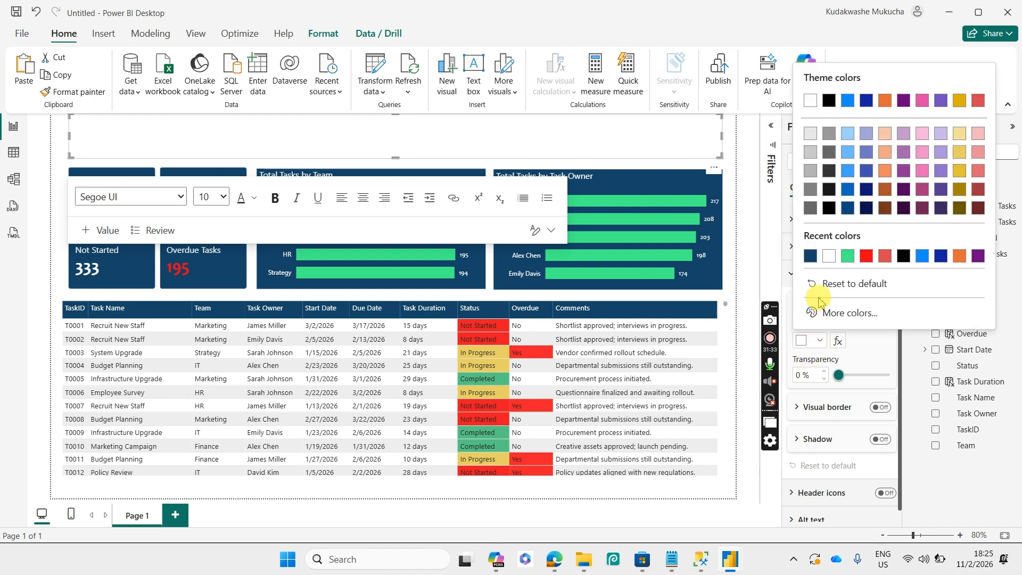
click(809, 256)
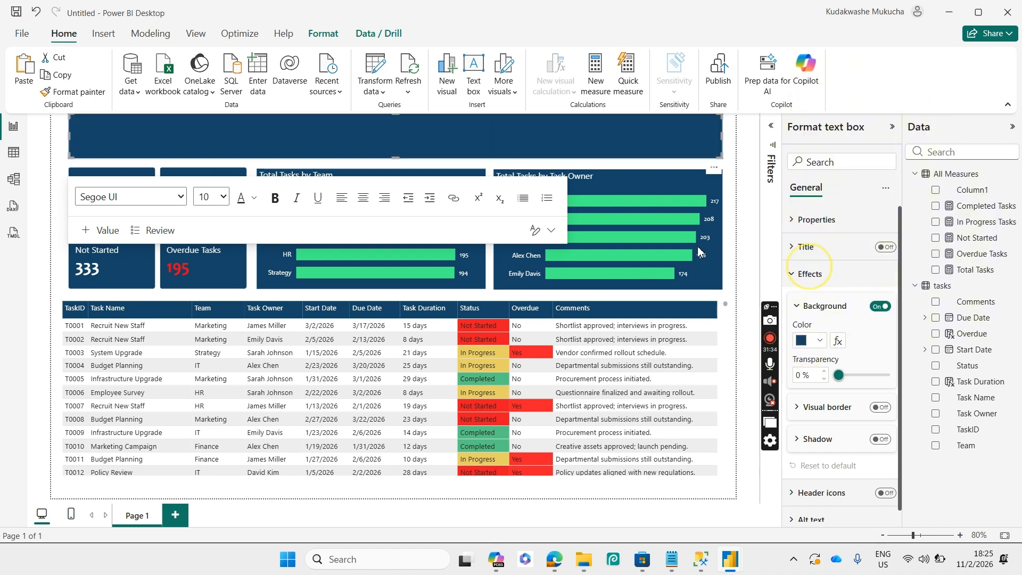
click(731, 157)
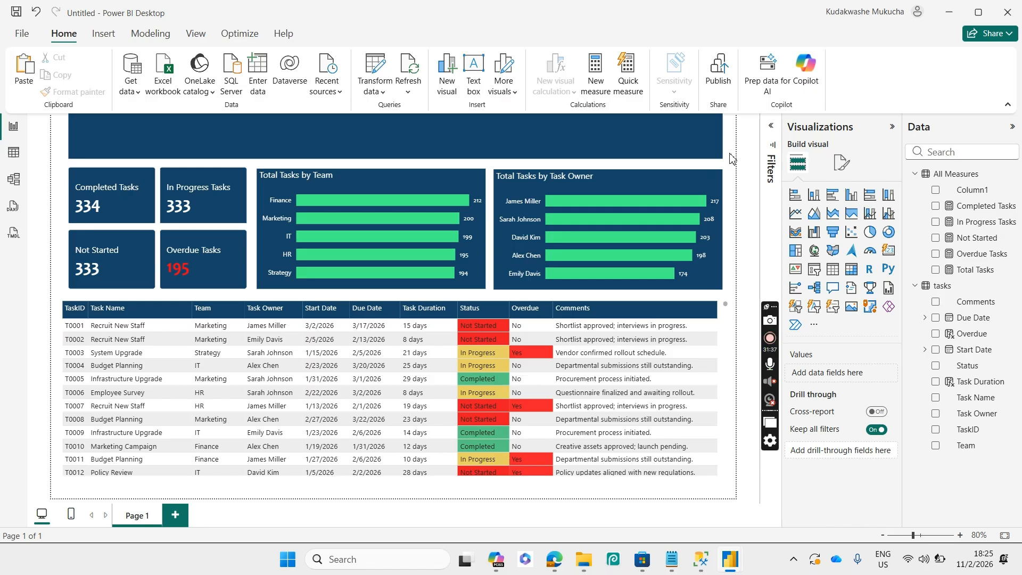
- Lower the banner's upper edge slightly to reduce its height
click(690, 139)
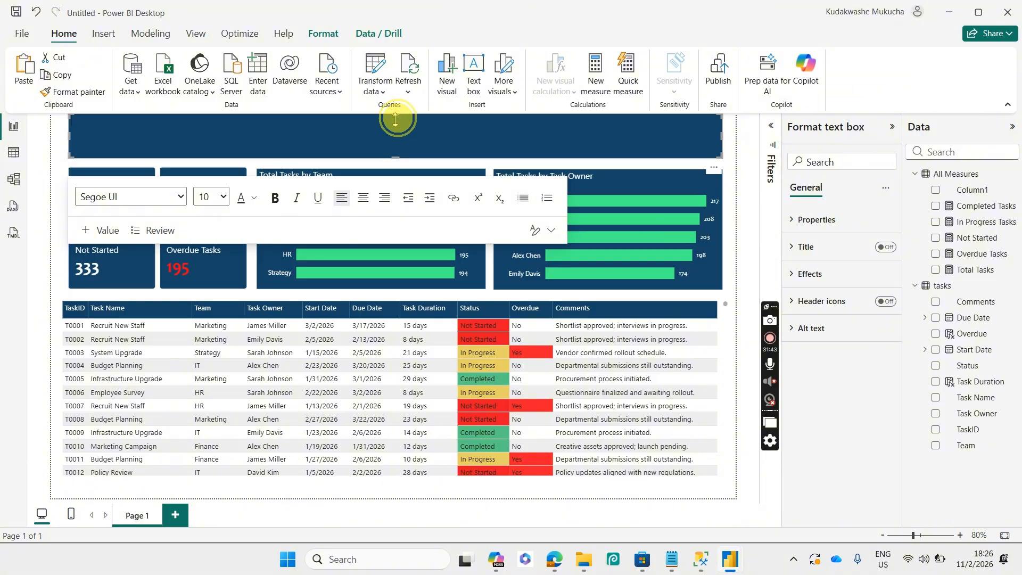
drag(394, 118, 395, 122)
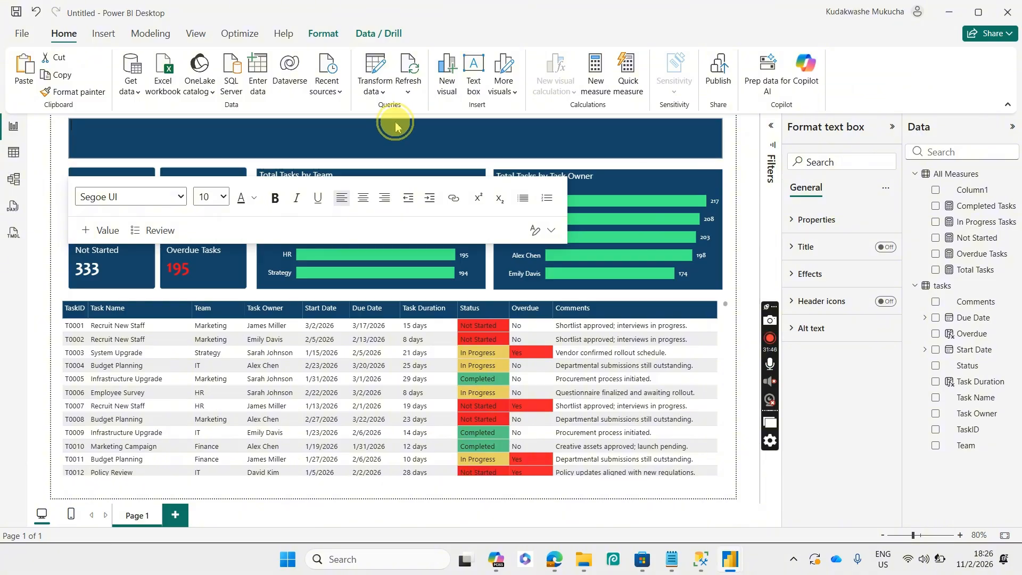
click(733, 144)
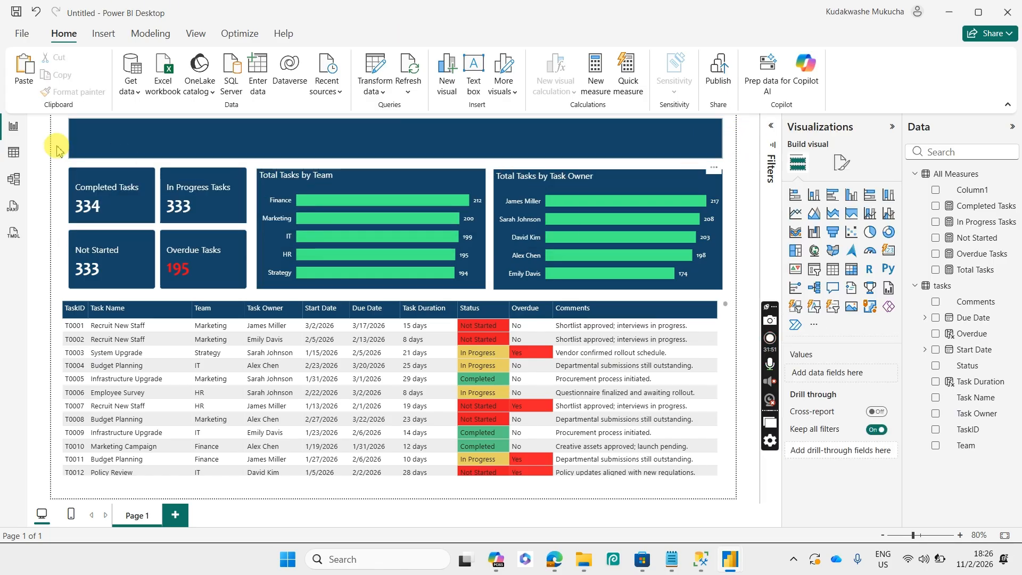
- Create a measure in the All Measures table defined as _title = "TASK MANAGEMENT DASHBOARD"
click(964, 182)
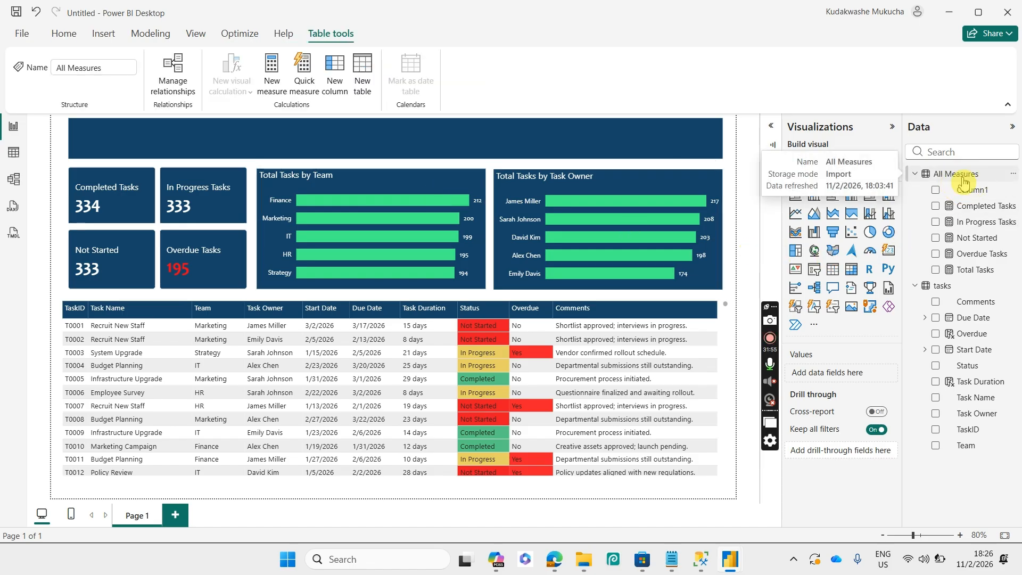
right_click(964, 182)
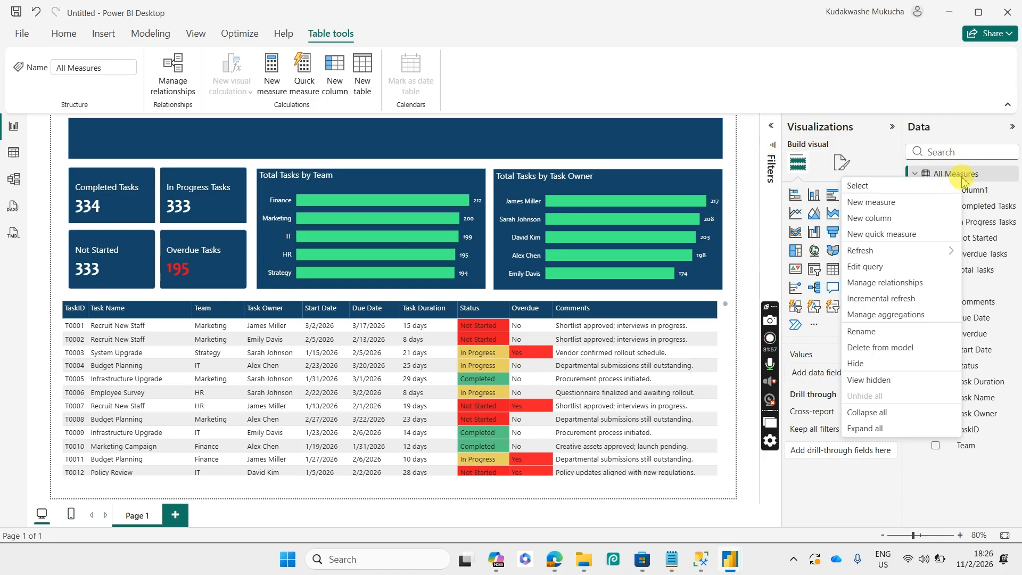
click(884, 203)
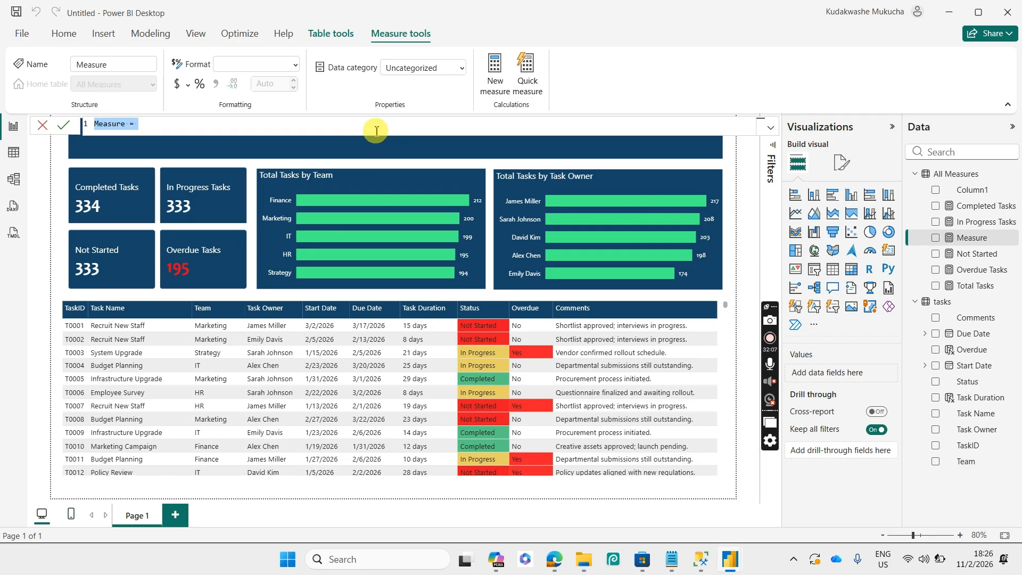
key(BackSpace)
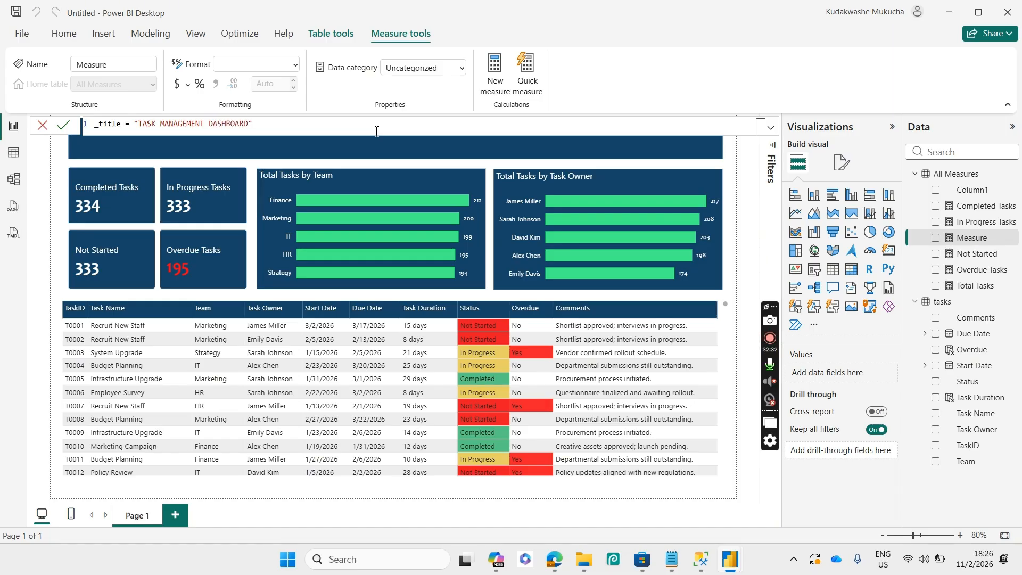
key(Return)
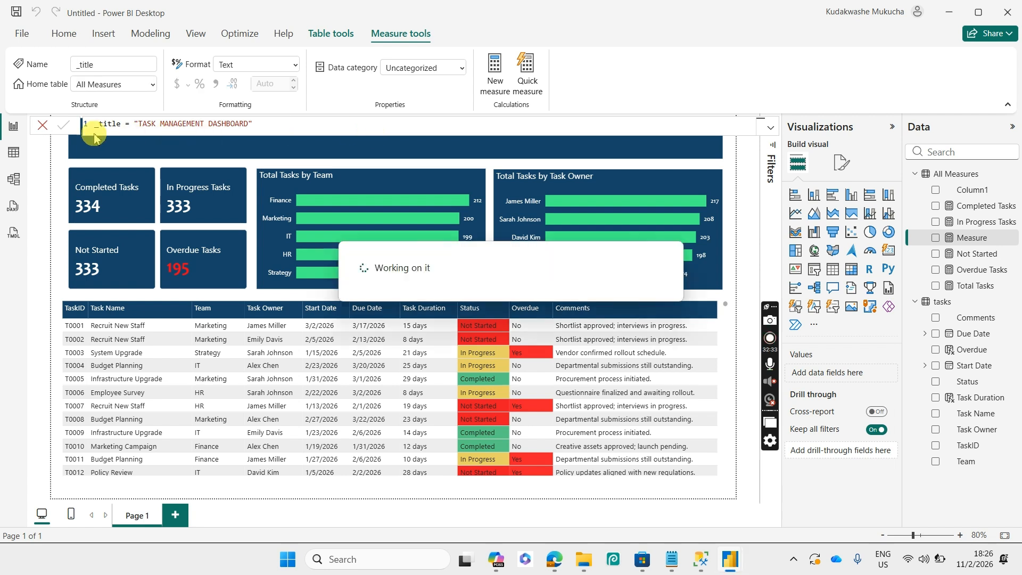
click(42, 128)
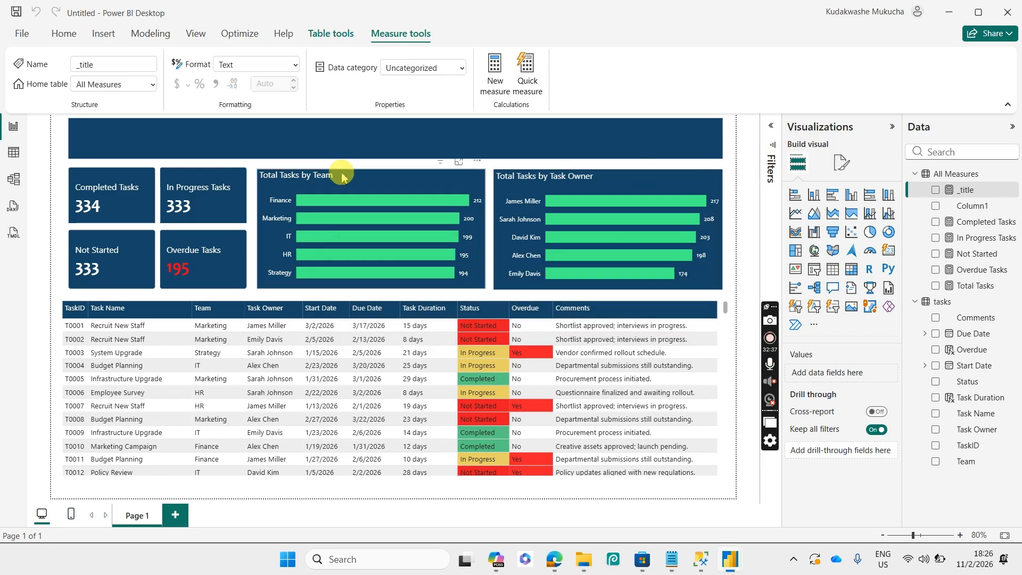
- Add the _title measure to the page as a card visual and widen it to fit the full title
click(936, 191)
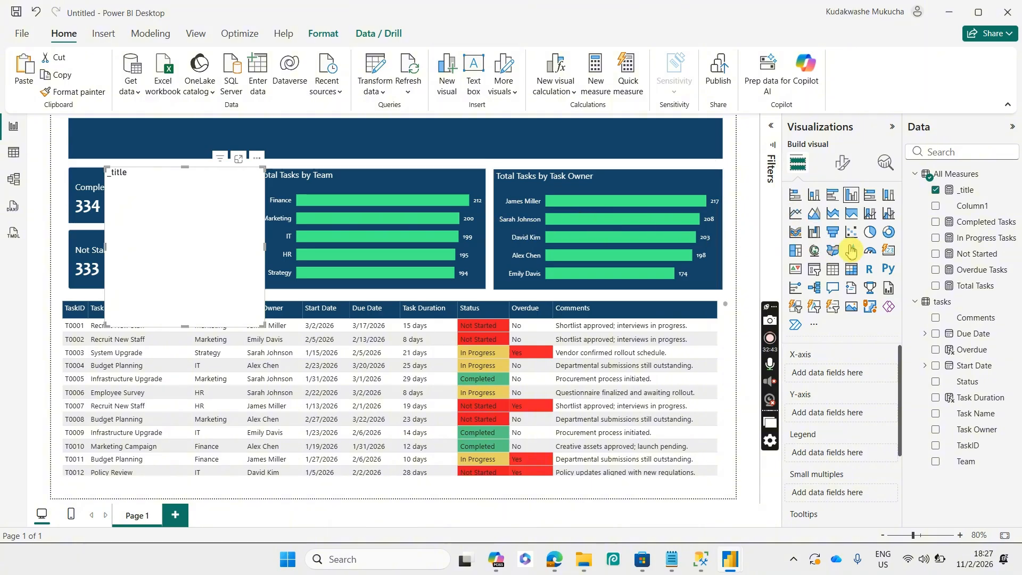
click(835, 271)
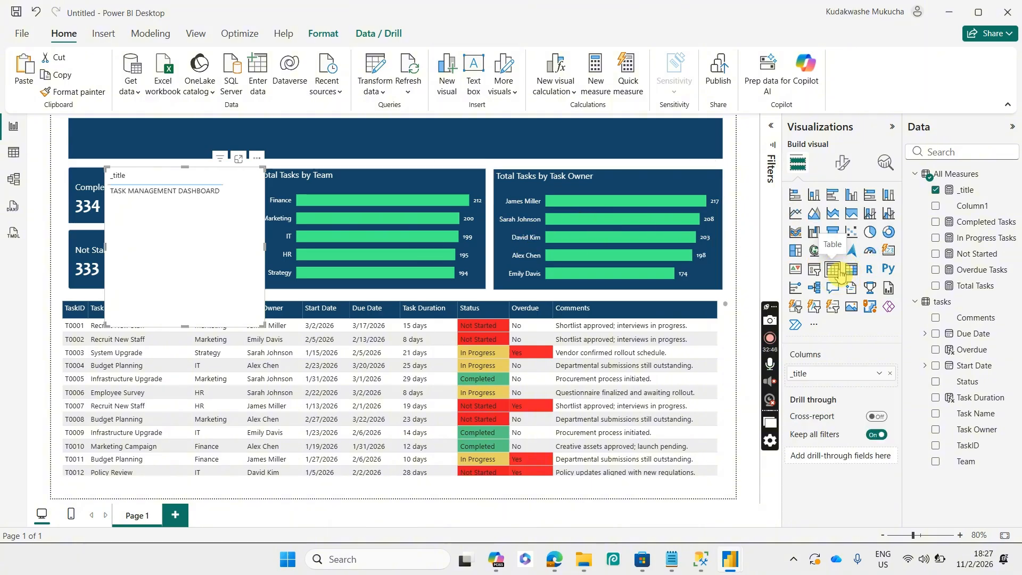
click(888, 250)
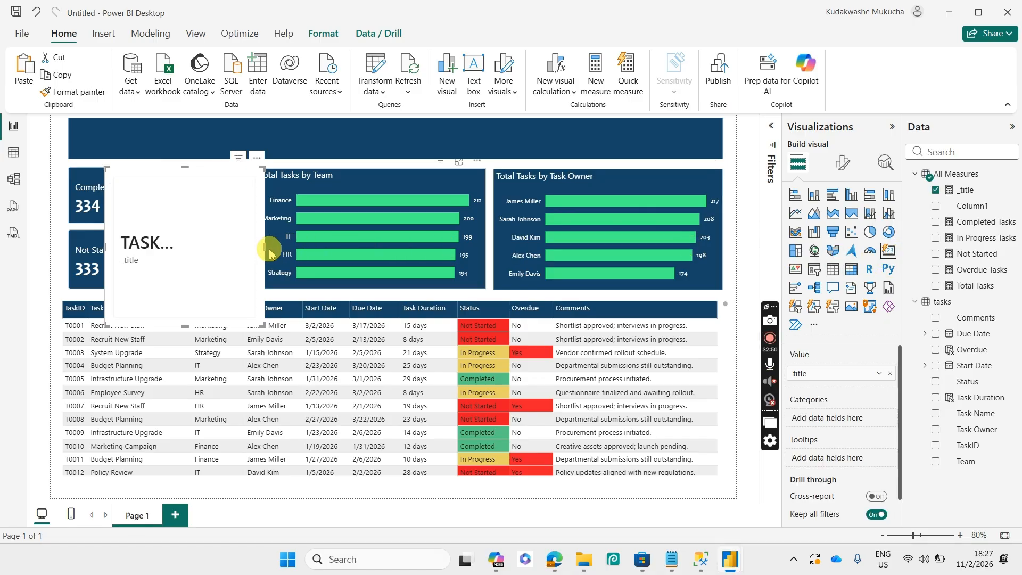
drag(266, 253, 598, 249)
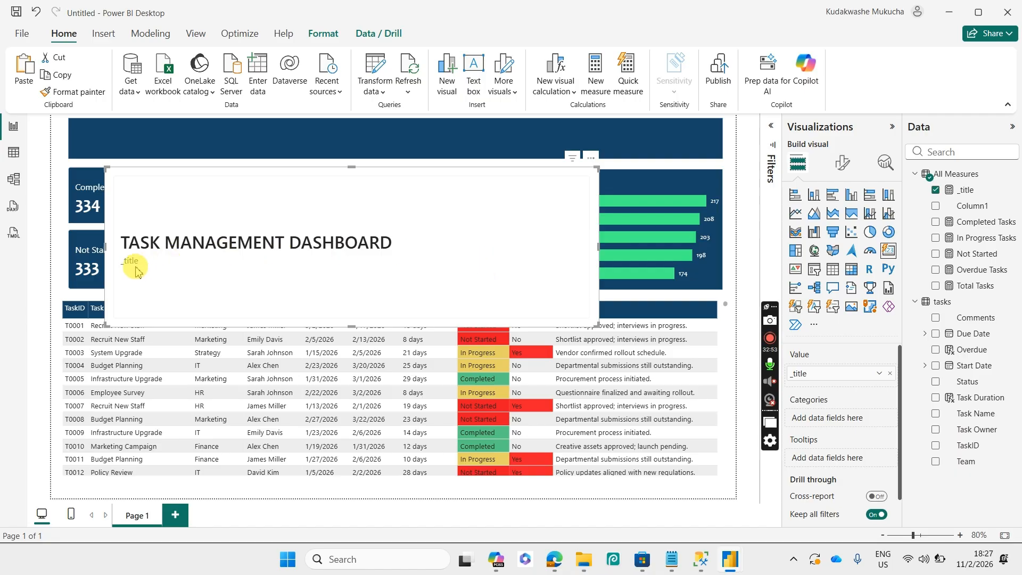
- Turn off the callout label of the title card
click(842, 163)
click(811, 362)
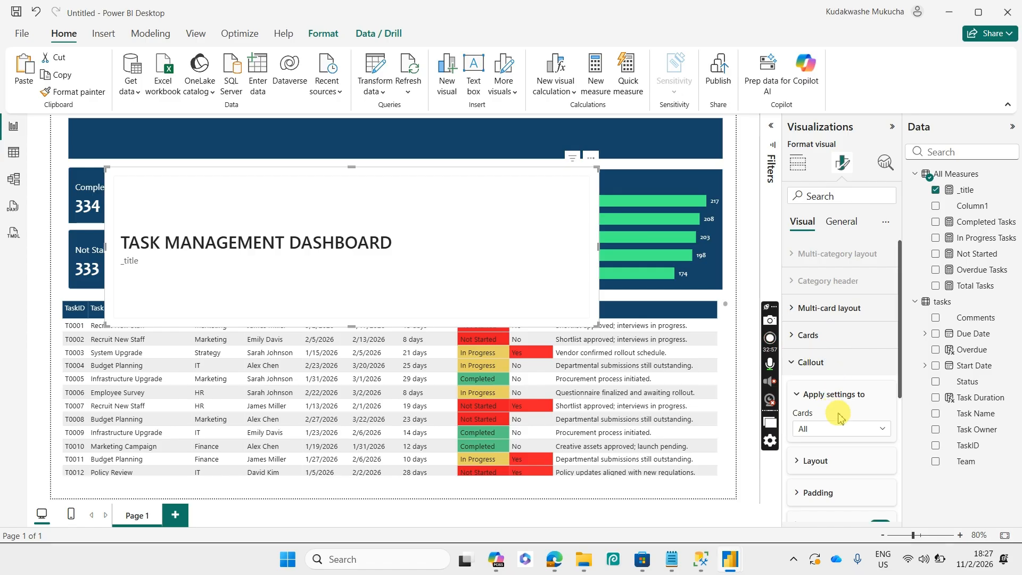
scroll(900, 378, down, 1)
drag(900, 381, 904, 440)
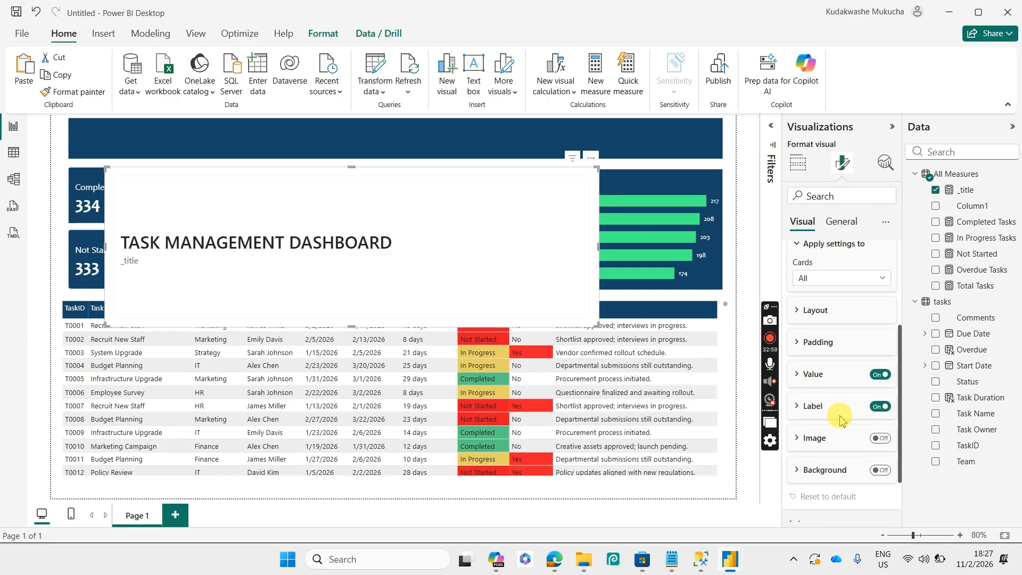
click(881, 407)
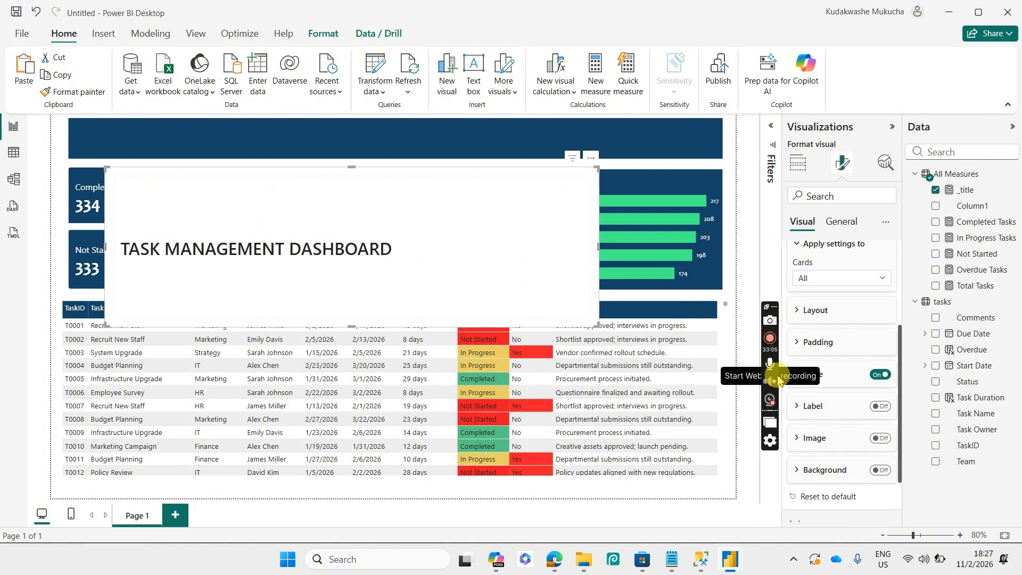
drag(771, 314, 763, 308)
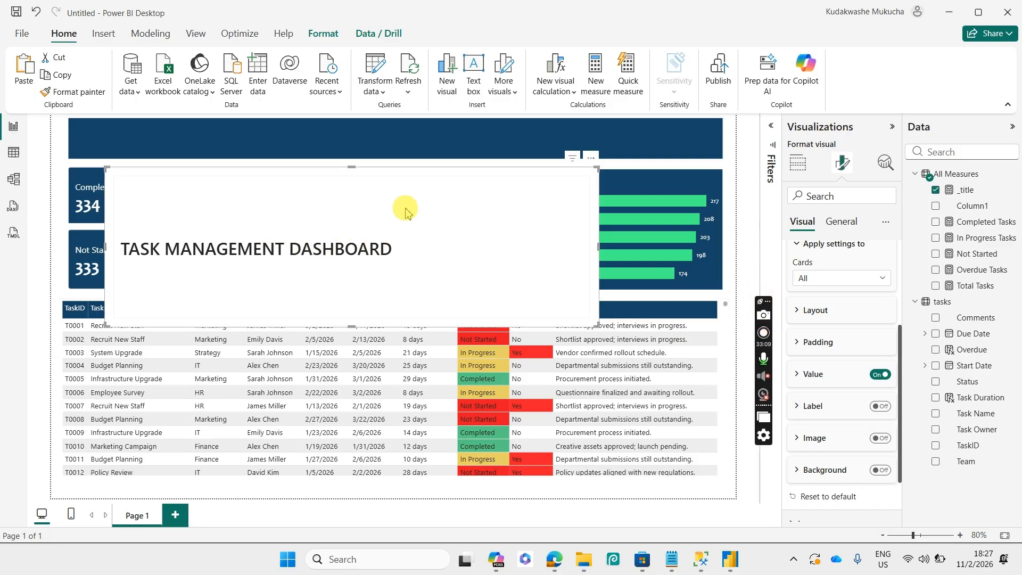
- Turn off the title card's background effect and move the card up over the banner
click(830, 386)
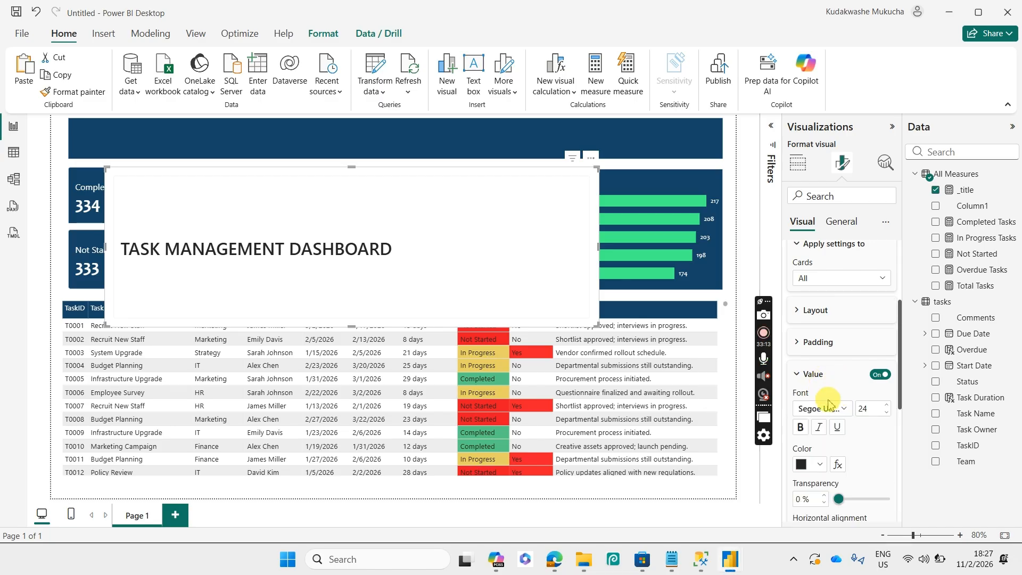
click(849, 228)
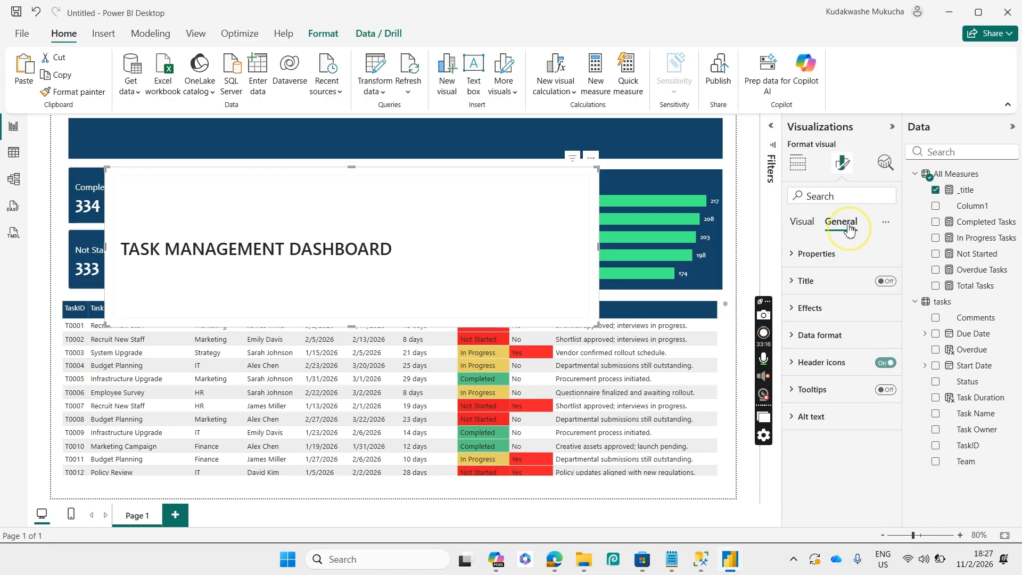
click(822, 311)
click(880, 341)
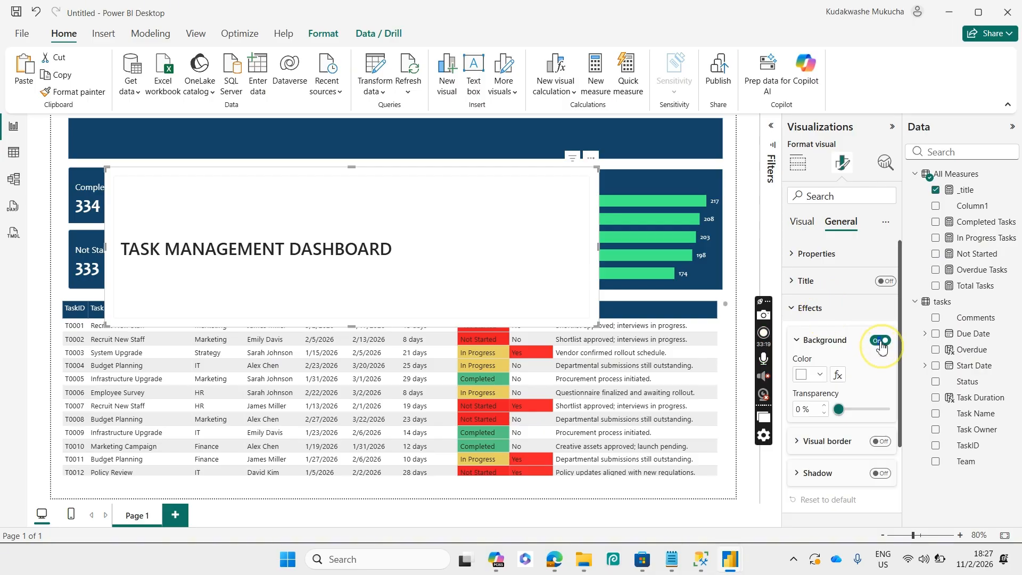
click(881, 341)
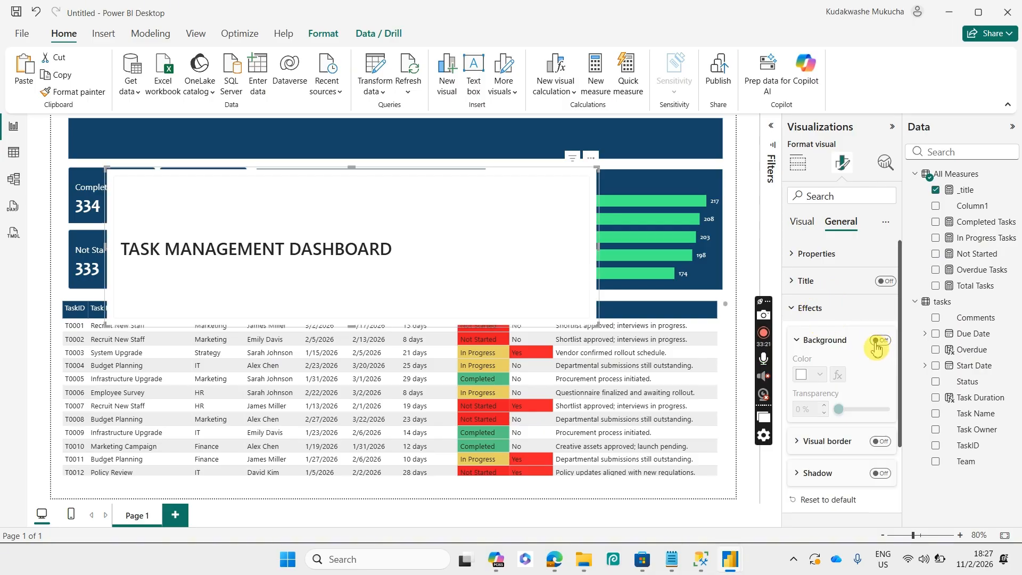
drag(422, 246, 422, 213)
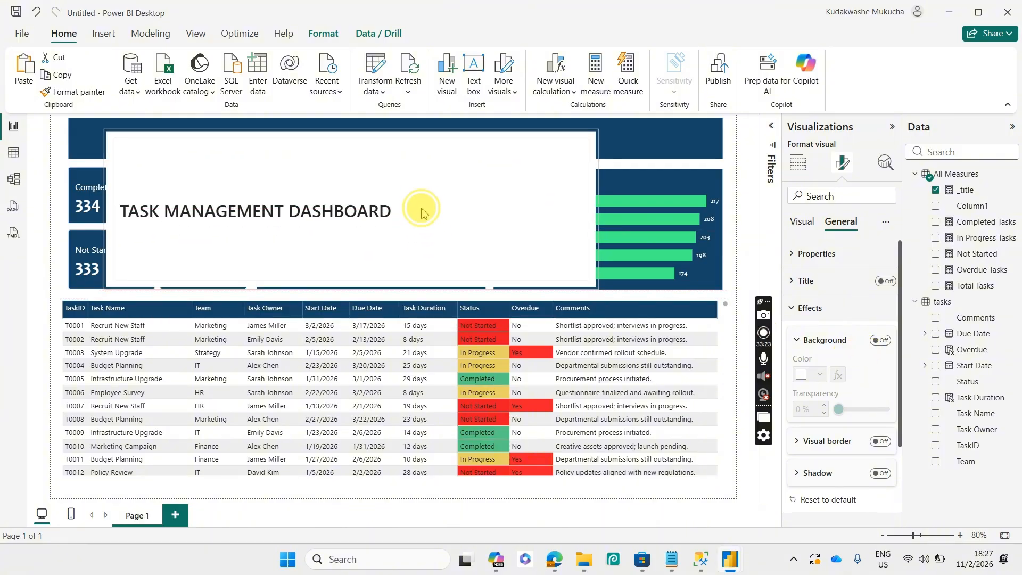
click(802, 221)
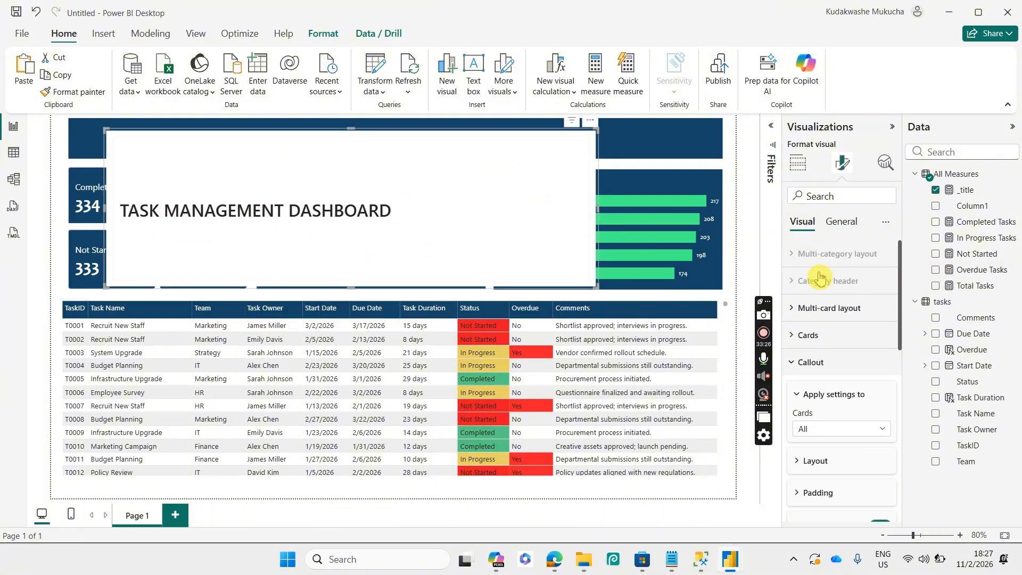
- Turn off the background in the Cards formatting of the title card
click(828, 336)
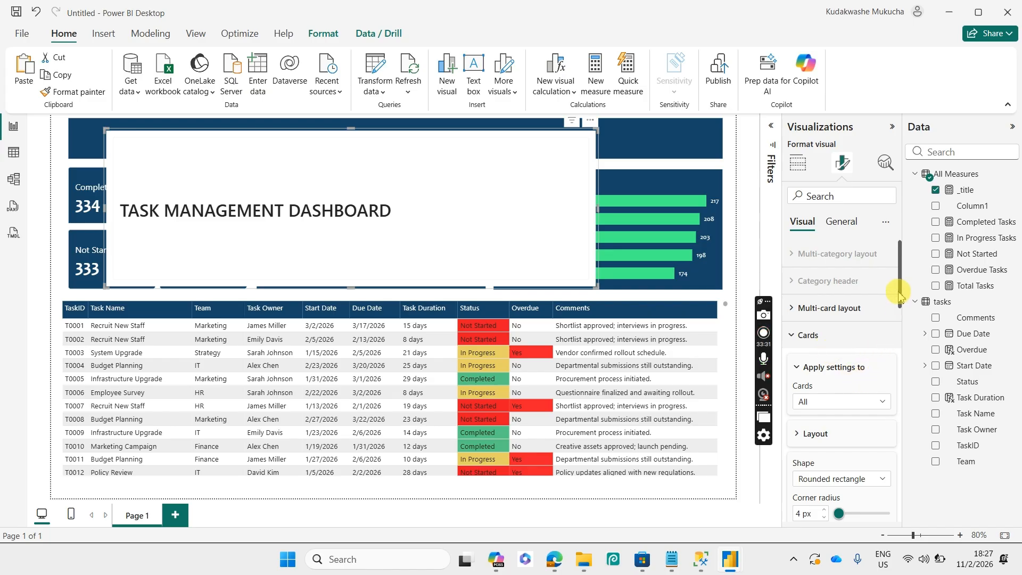
drag(901, 303, 893, 373)
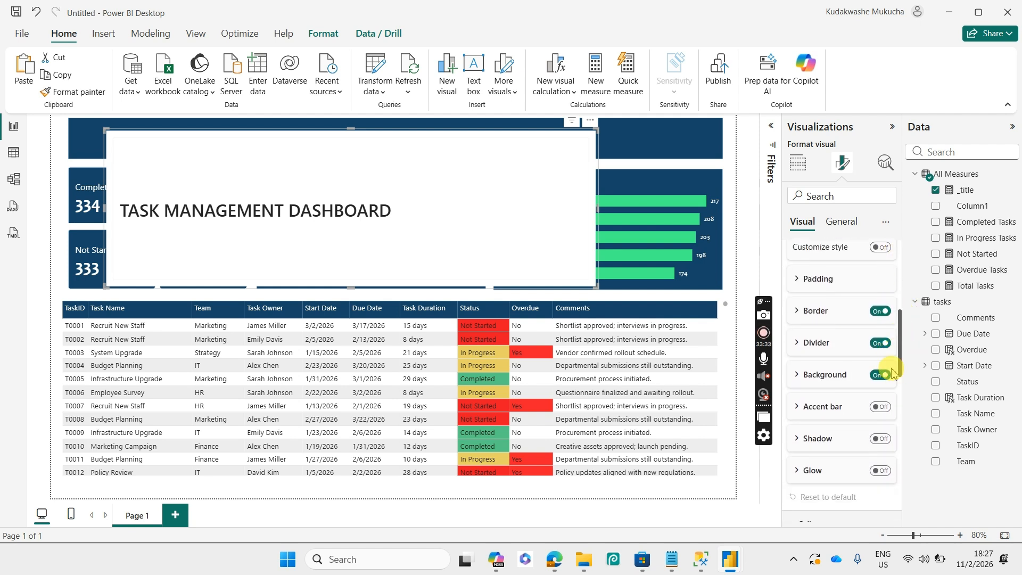
click(881, 376)
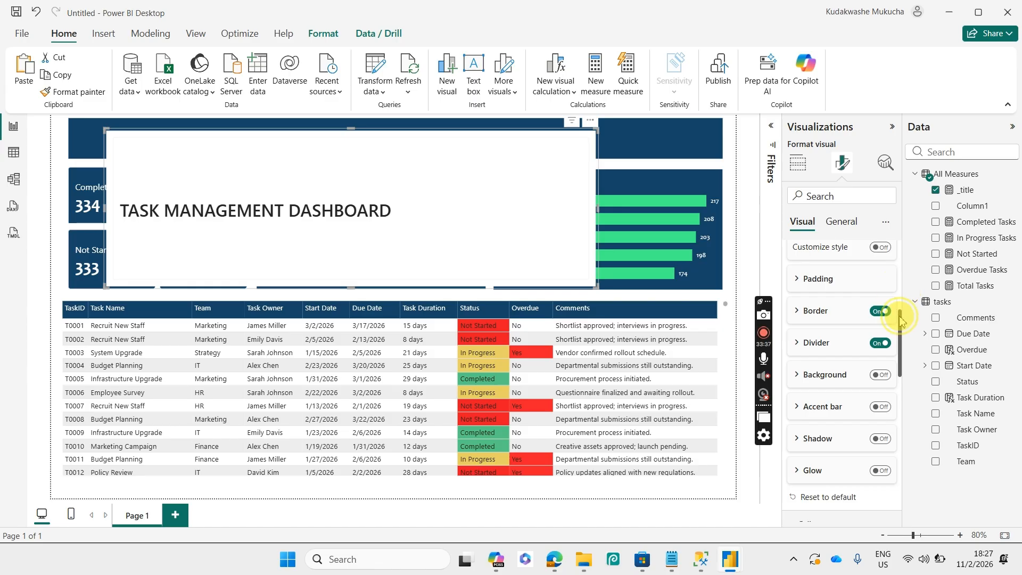
- Turn off the multi-card layout background of the title card
drag(900, 320, 899, 263)
click(840, 279)
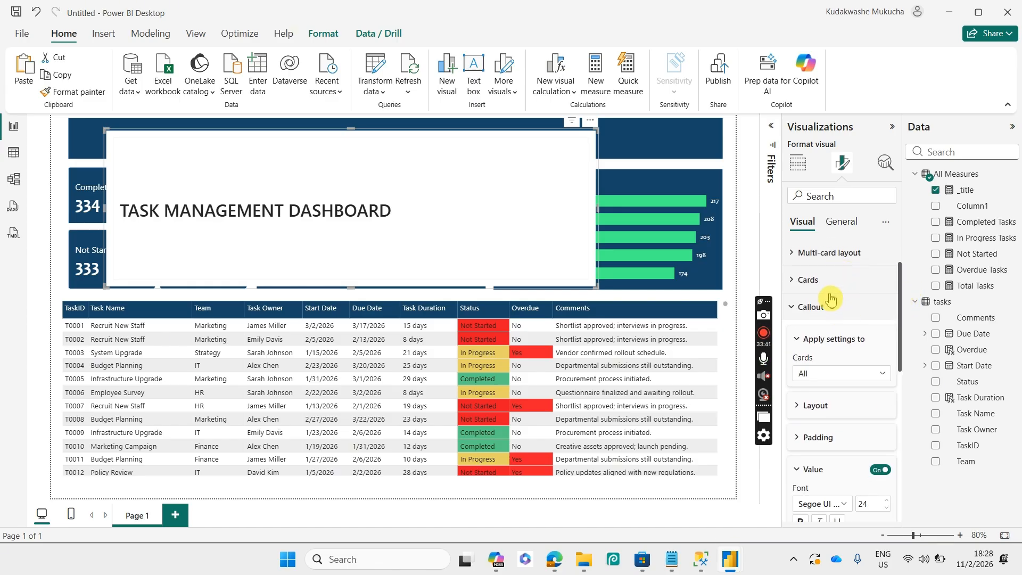
click(820, 254)
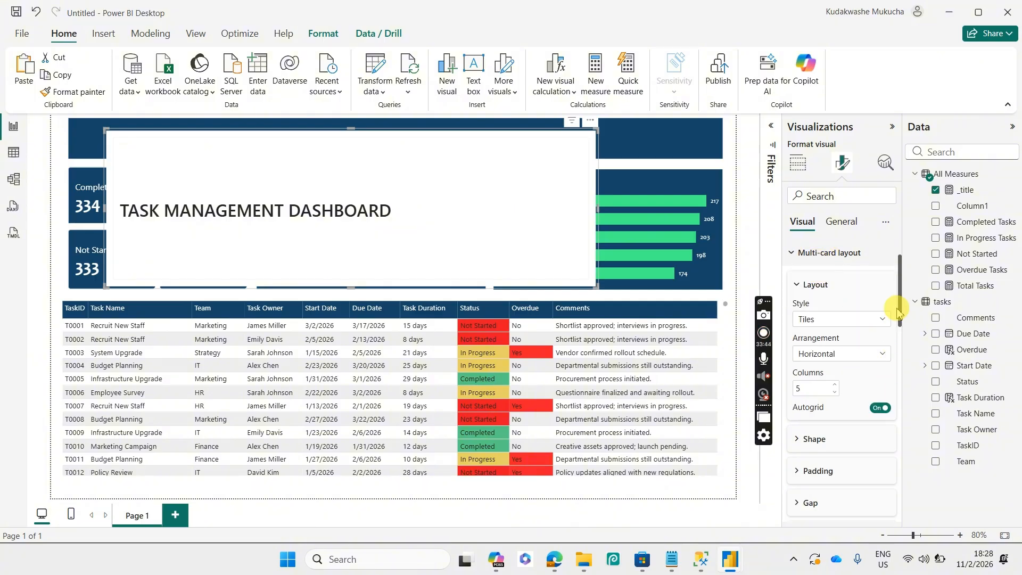
scroll(902, 333, down, 3)
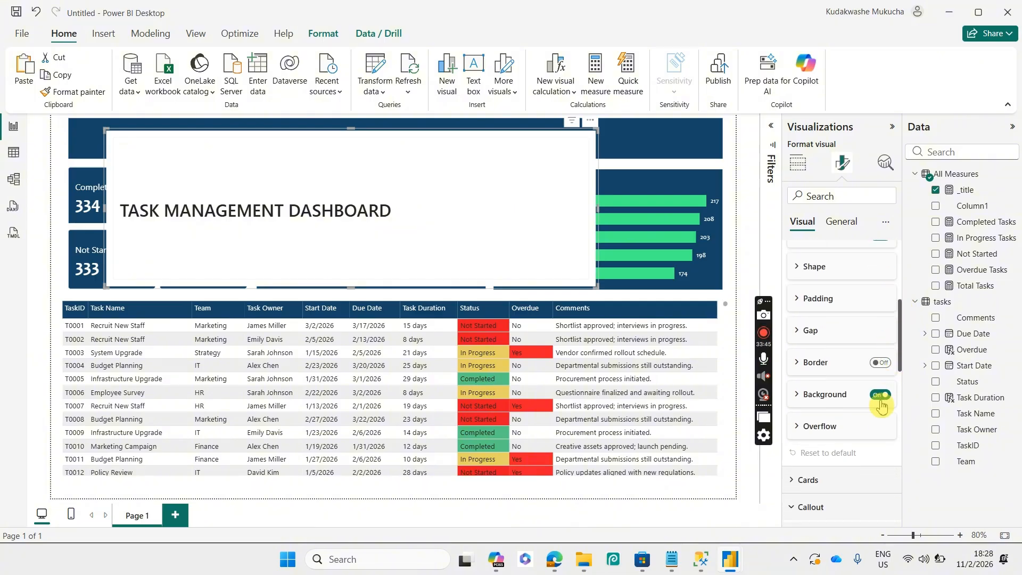
click(881, 396)
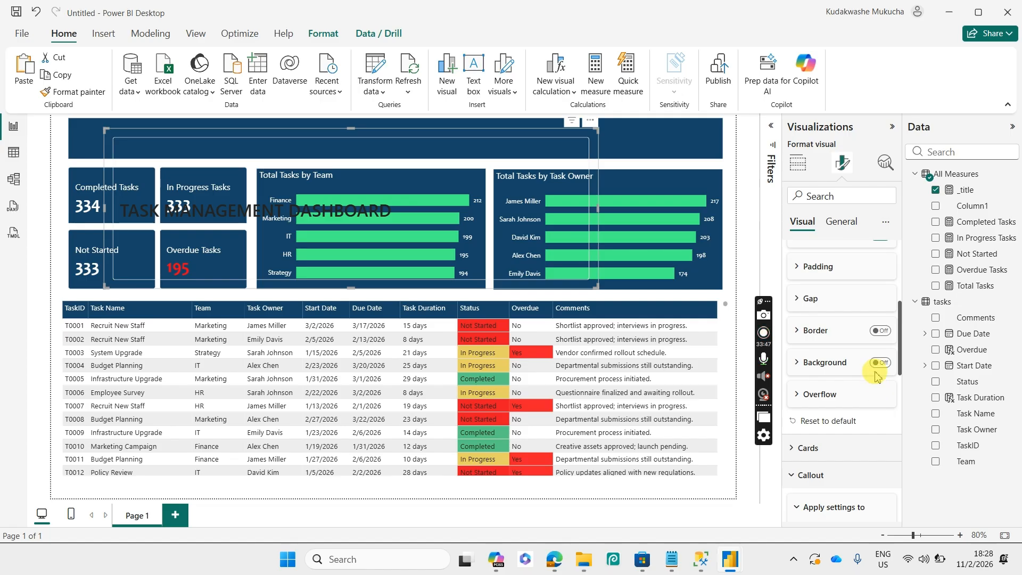
- Turn off the Cards border of the title card and shrink the visual to fit its text inside the banner
scroll(901, 324, up, 1)
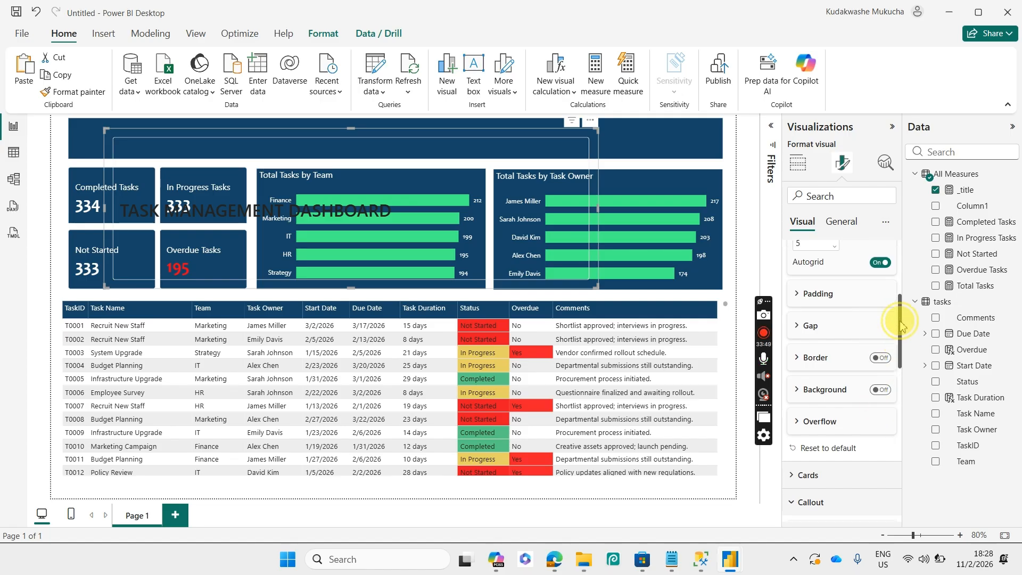
scroll(901, 325, up, 6)
click(854, 282)
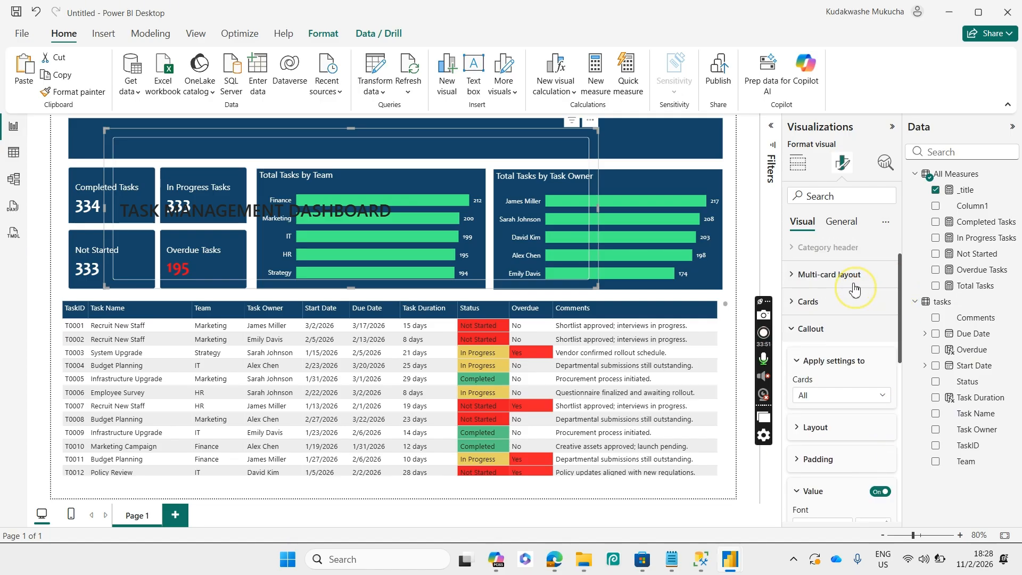
click(831, 303)
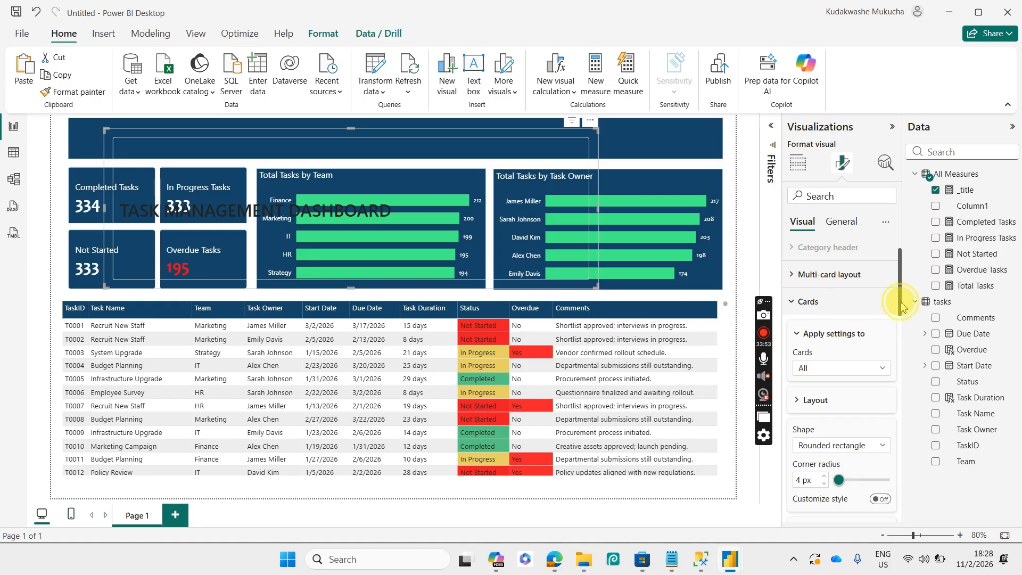
scroll(901, 319, down, 5)
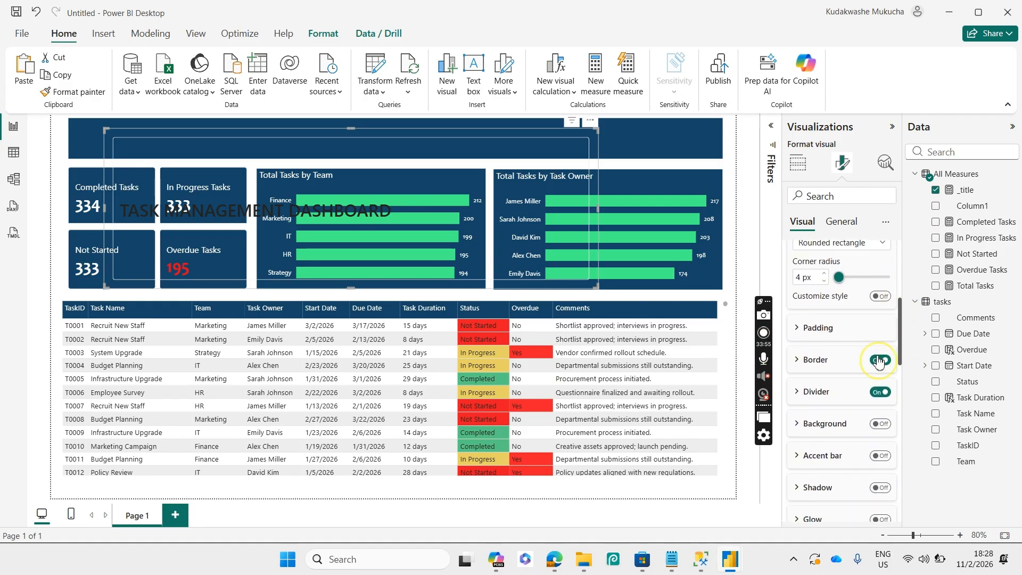
click(880, 361)
drag(353, 288, 351, 126)
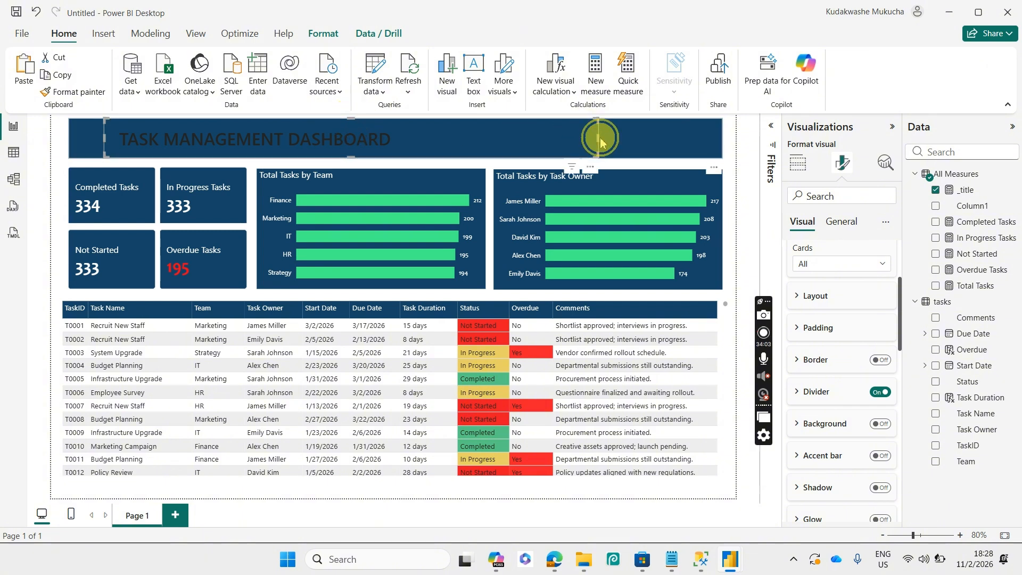
drag(601, 141, 413, 136)
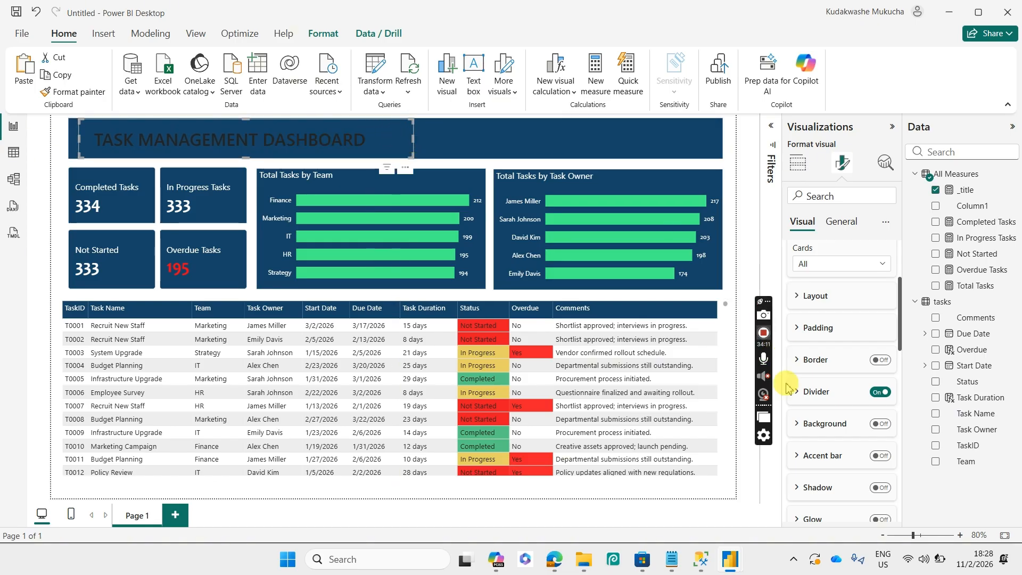
- Set the callout value color of the title card to white
drag(900, 325, 901, 388)
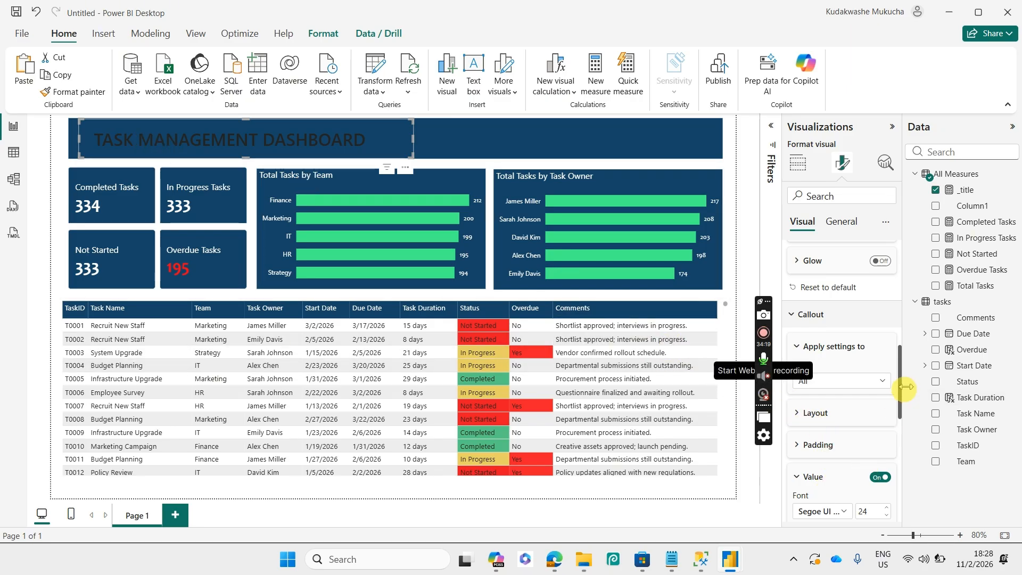
drag(900, 375, 899, 405)
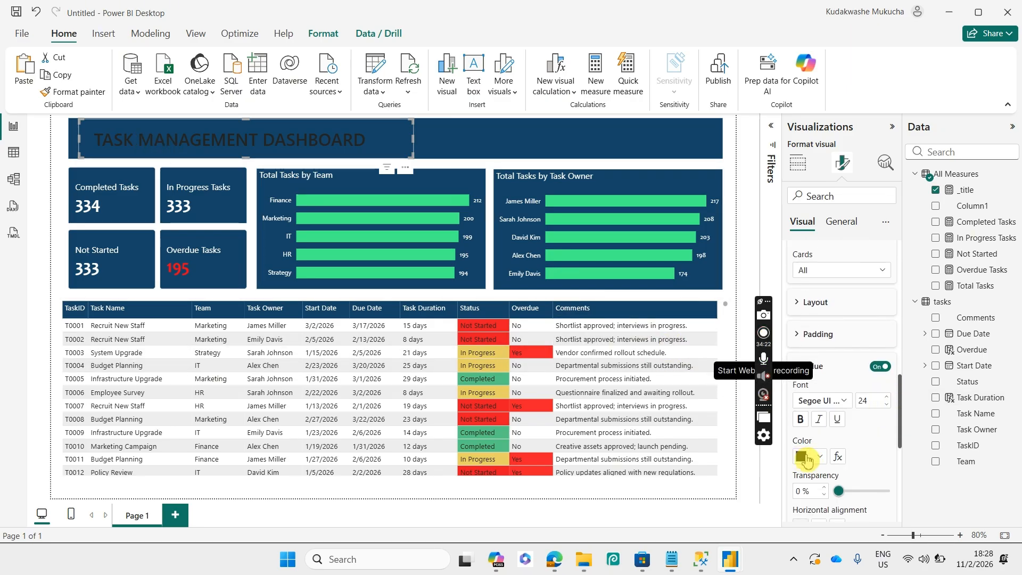
click(808, 461)
click(805, 361)
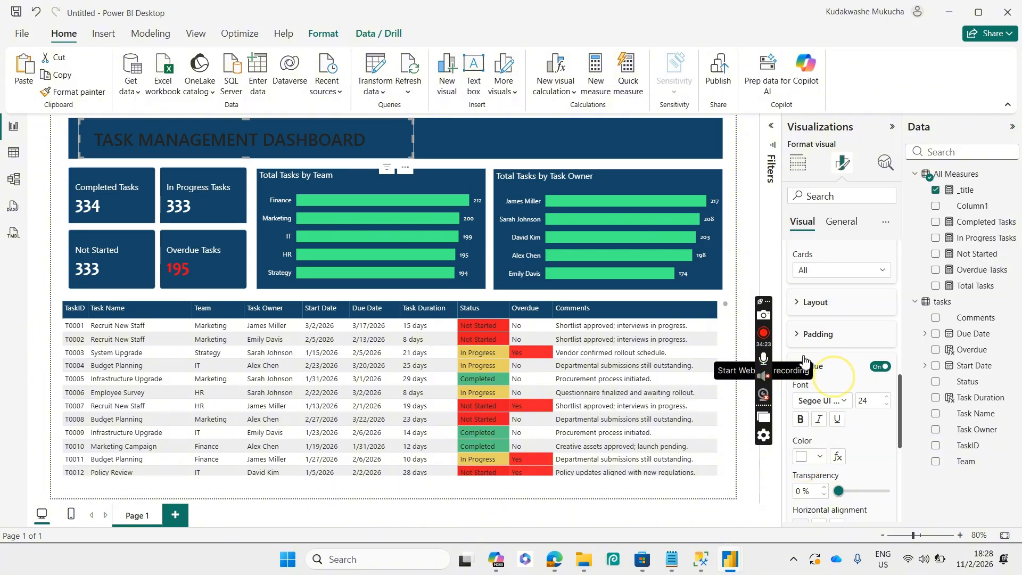
click(729, 266)
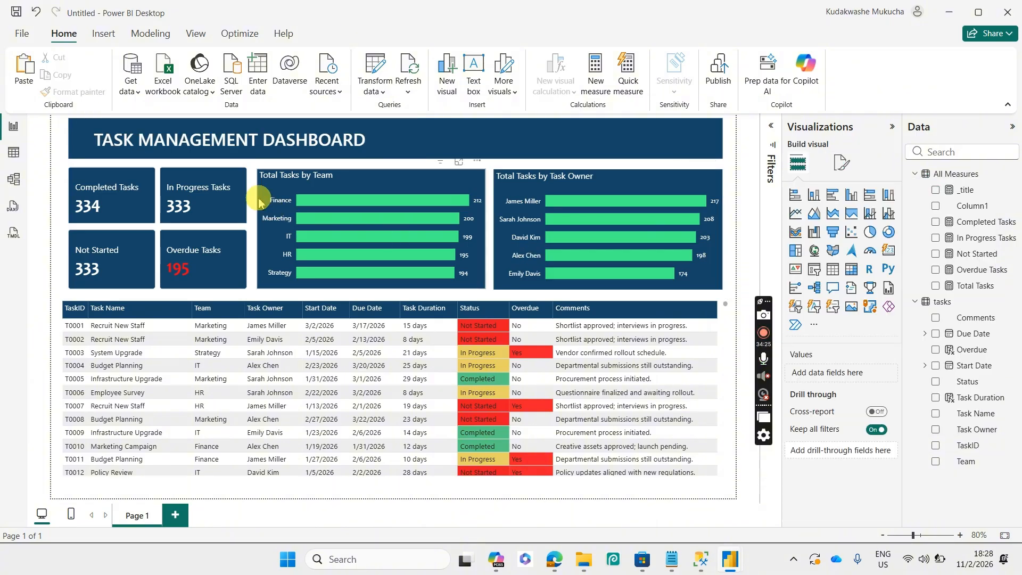
- Align the title card with the left edge of the banner
click(256, 145)
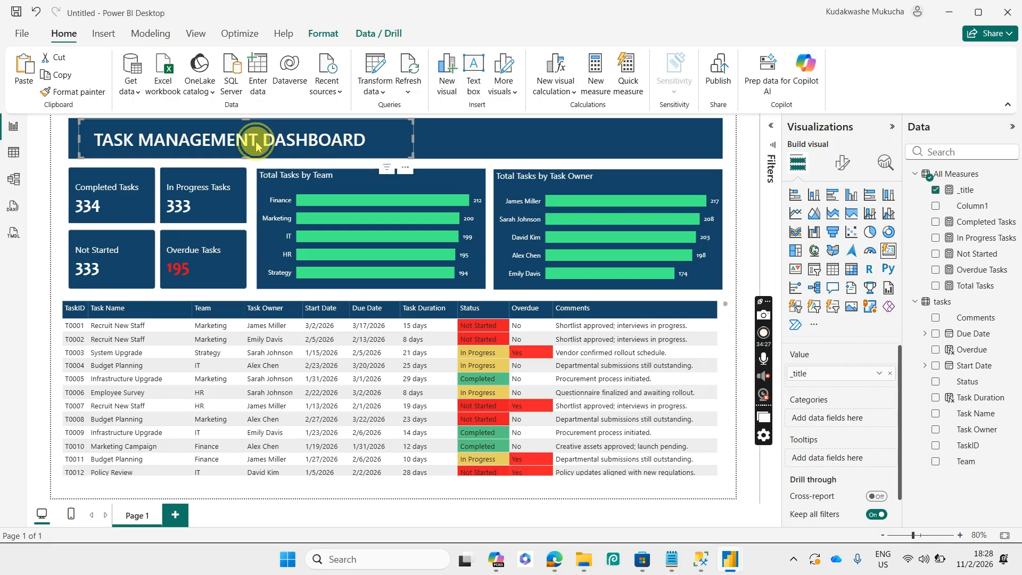
drag(256, 144, 246, 145)
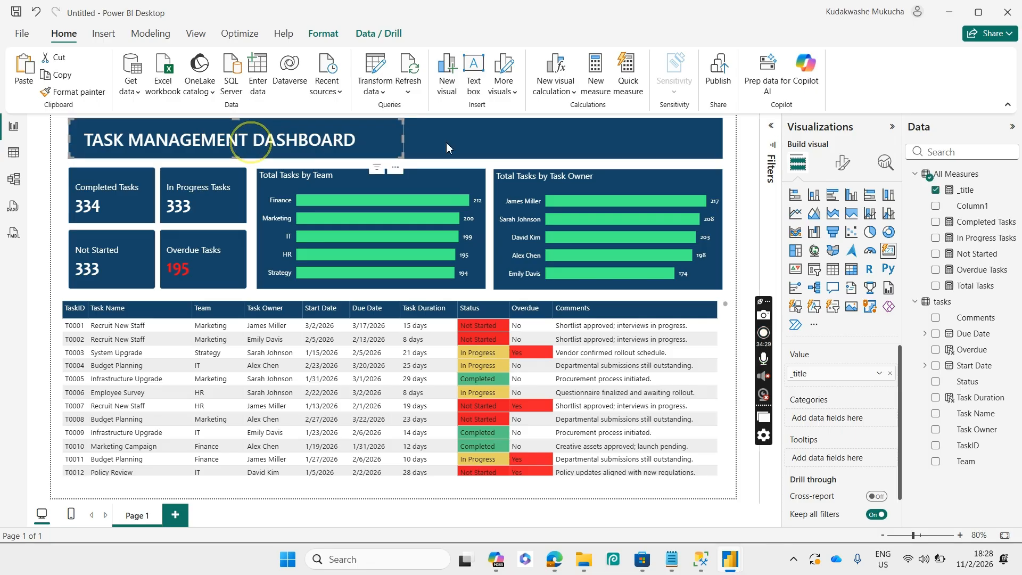
click(745, 164)
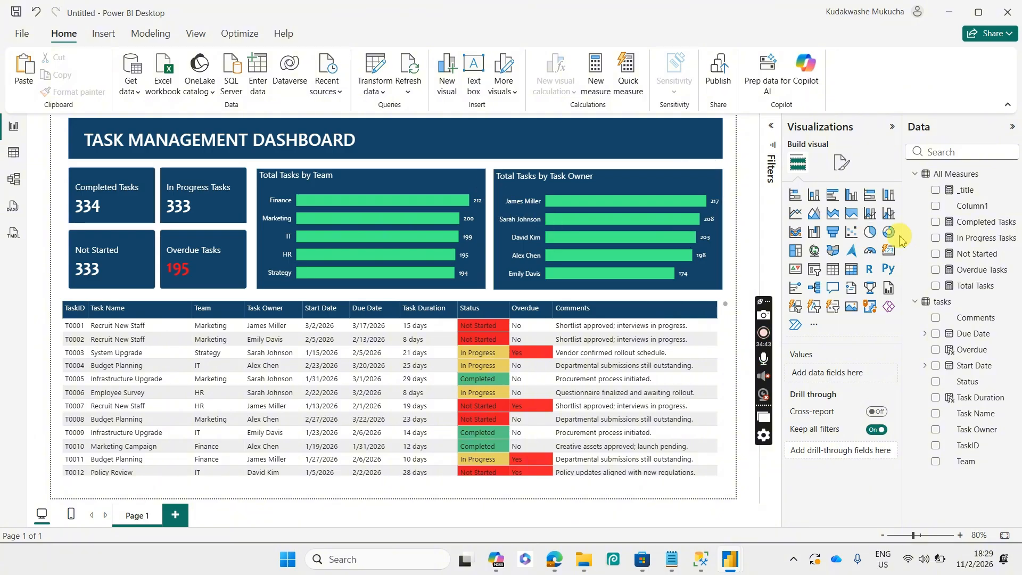
- Collapse the All Measures and tasks field lists and start a new calculated table named Calendar
click(917, 174)
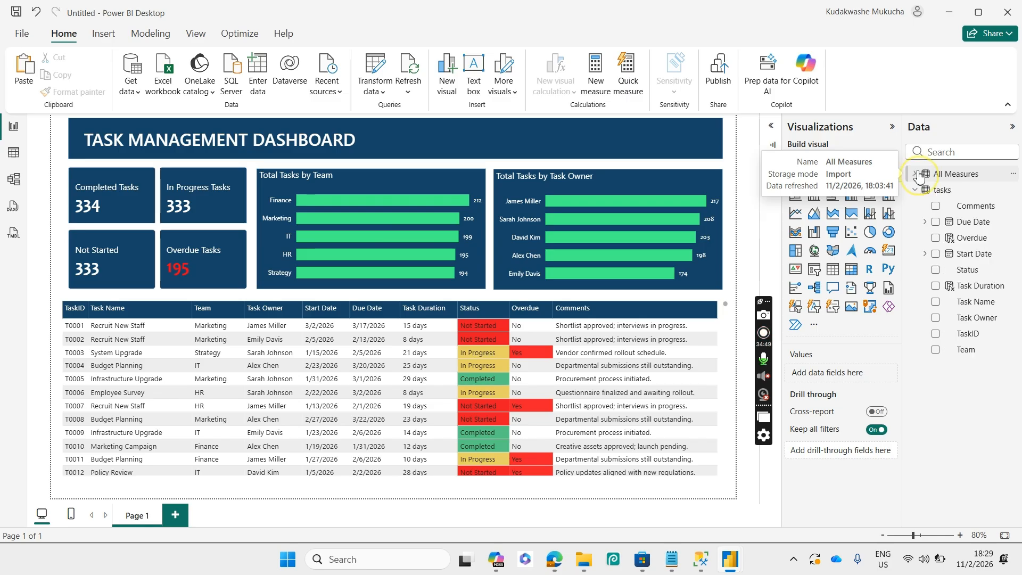
click(916, 190)
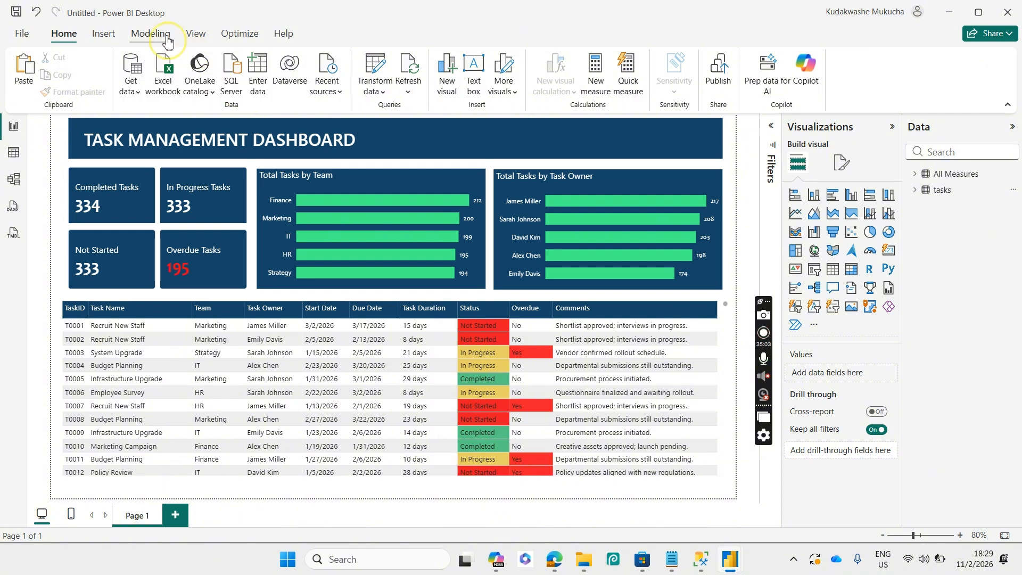
click(150, 34)
click(219, 88)
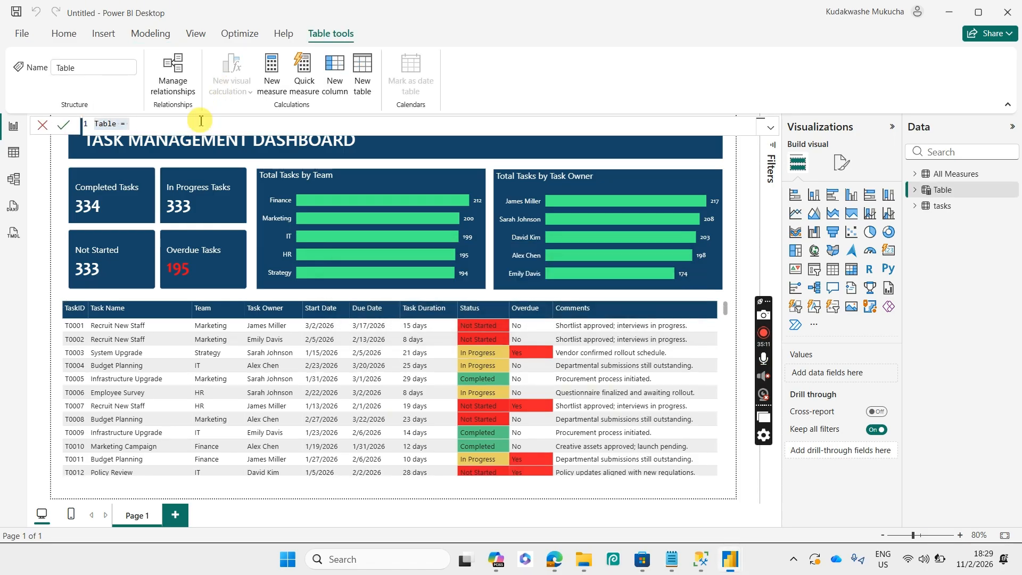
key(BackSpace)
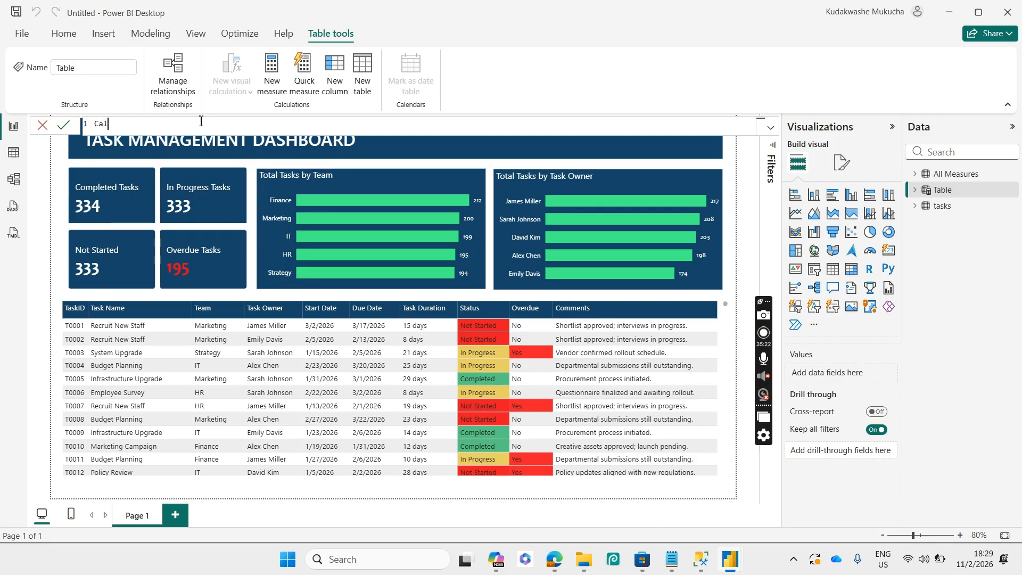
text(endar = )
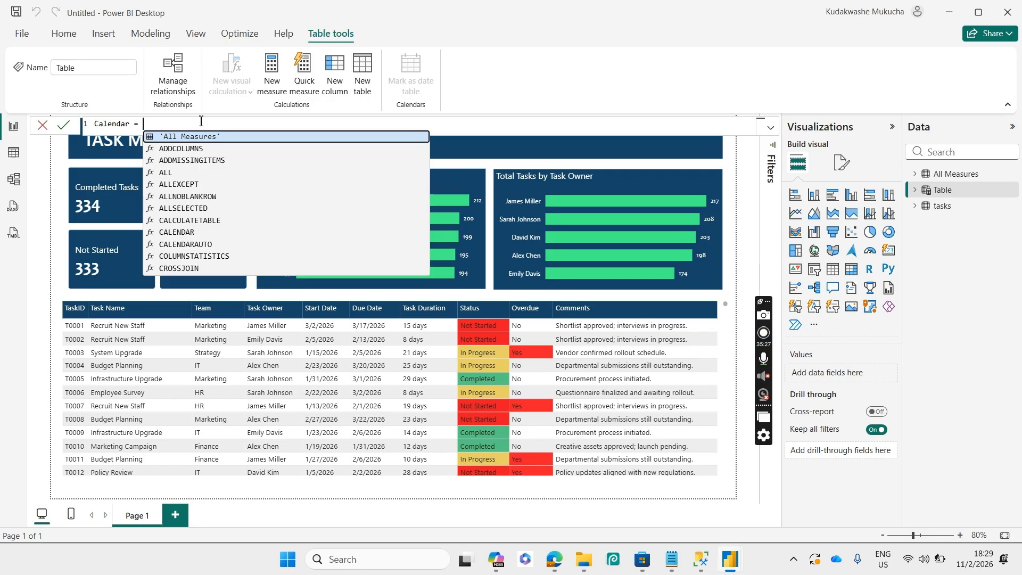
- Build the Calendar table formula with ADDCOLUMNS, using CALENDARAUTO() as its base table
text(ADD)
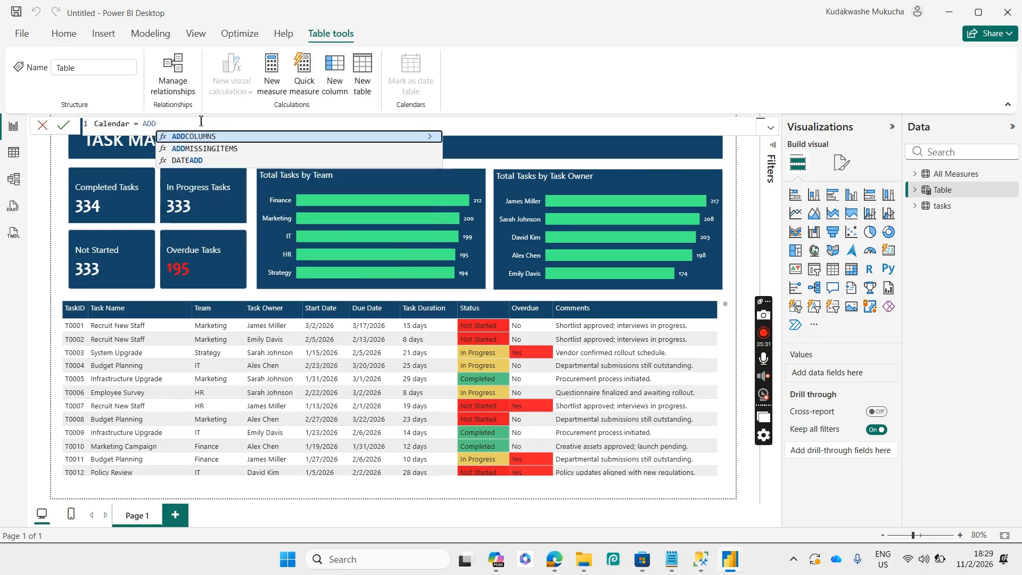
key(Tab)
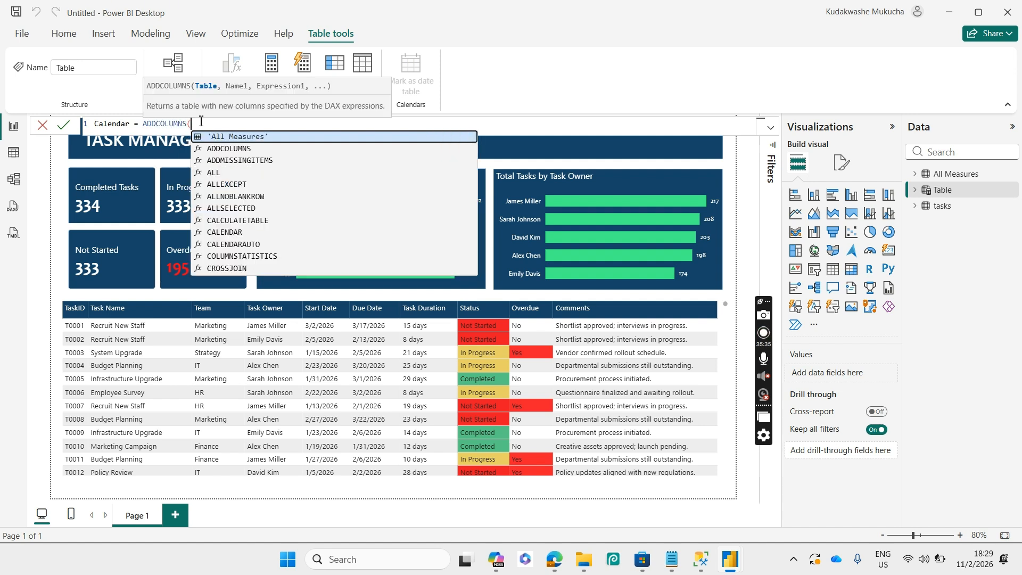
key(Escape)
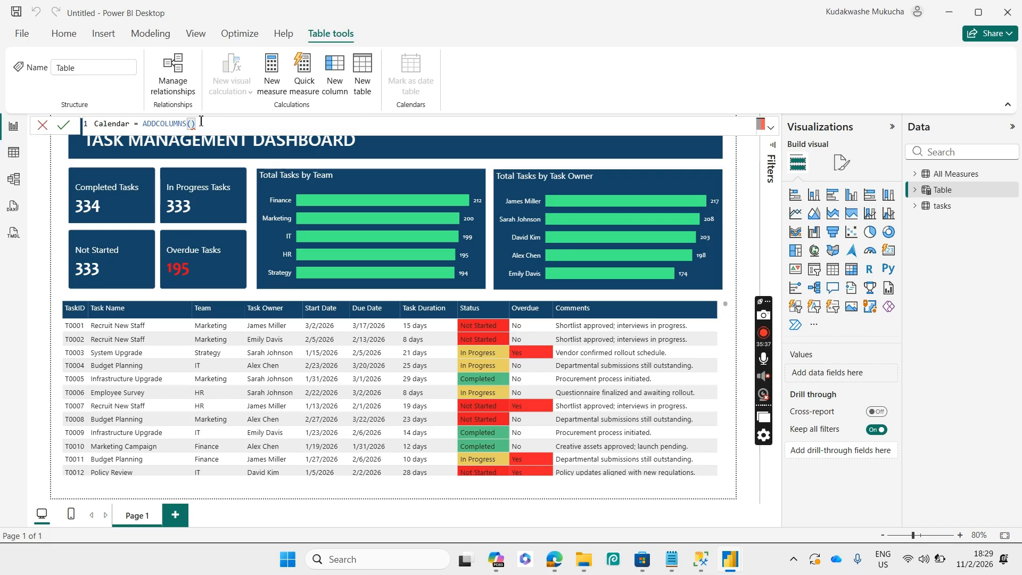
key(shift+Return)
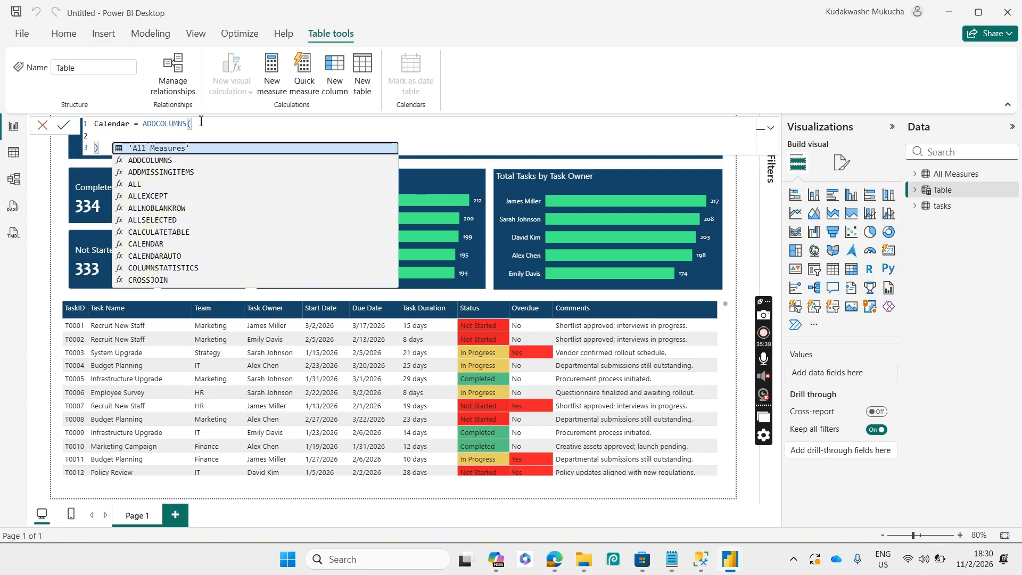
text(Cal)
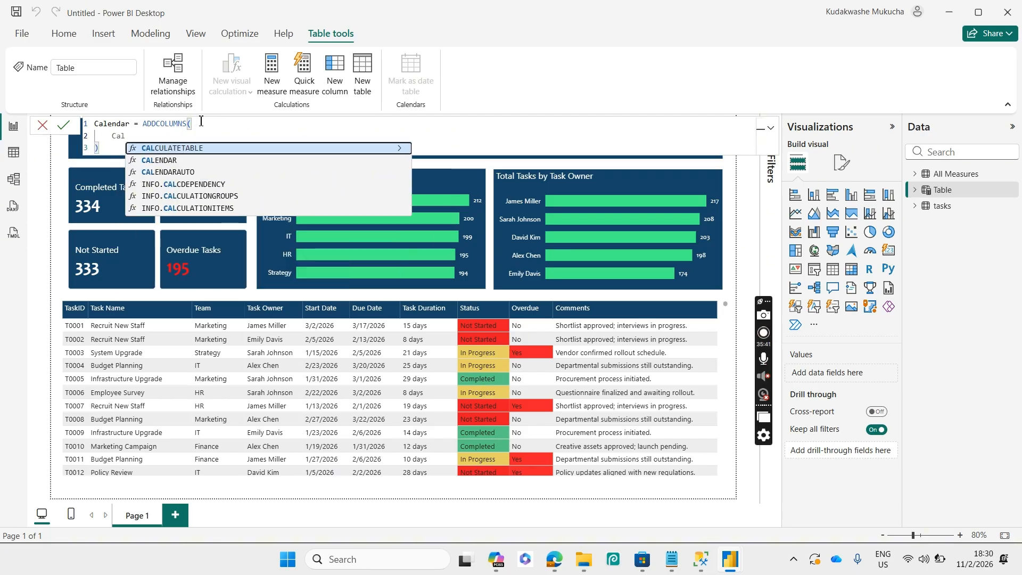
text(en)
key(Down)
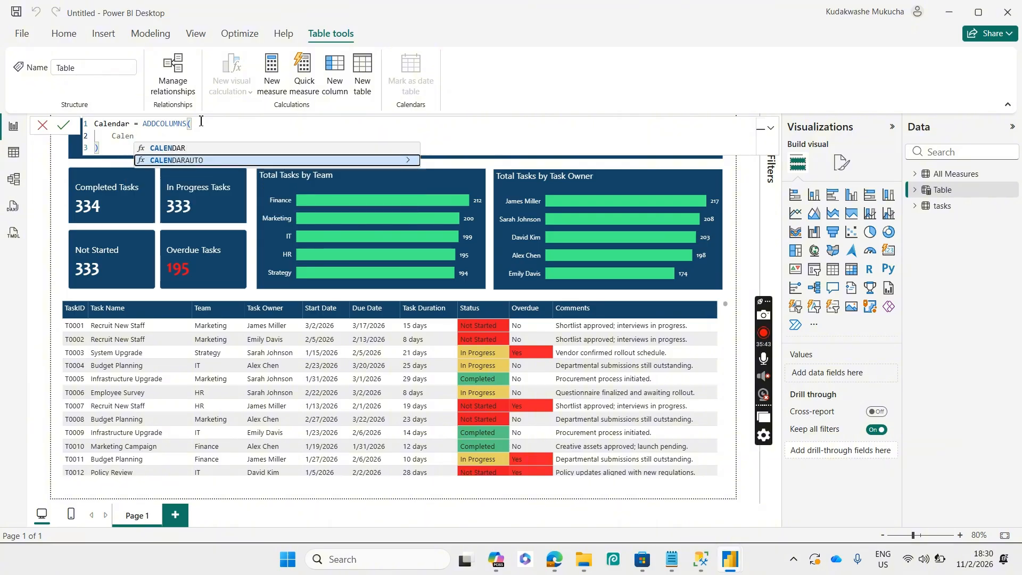
key(Tab)
text())
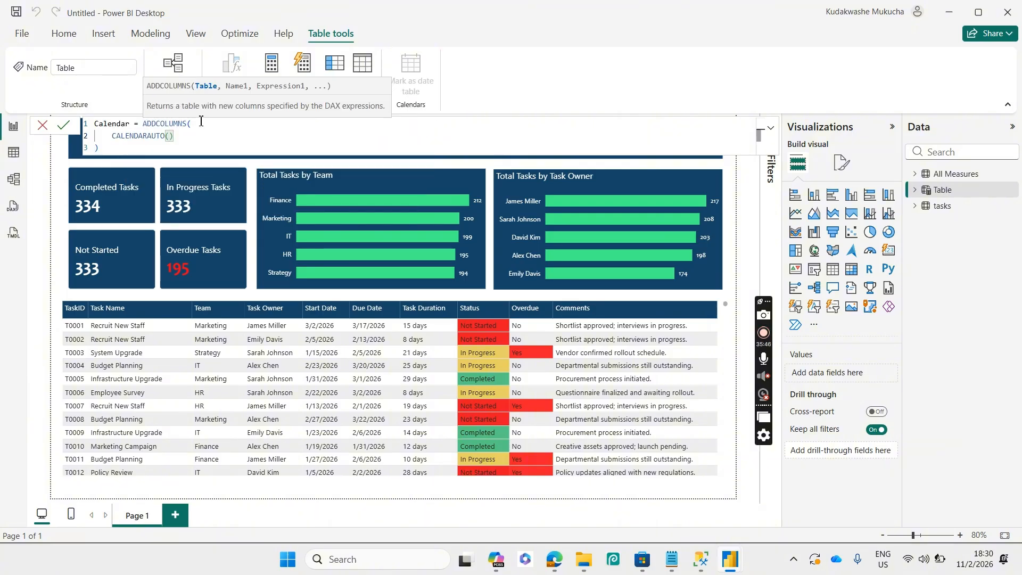
text(,)
key(Return)
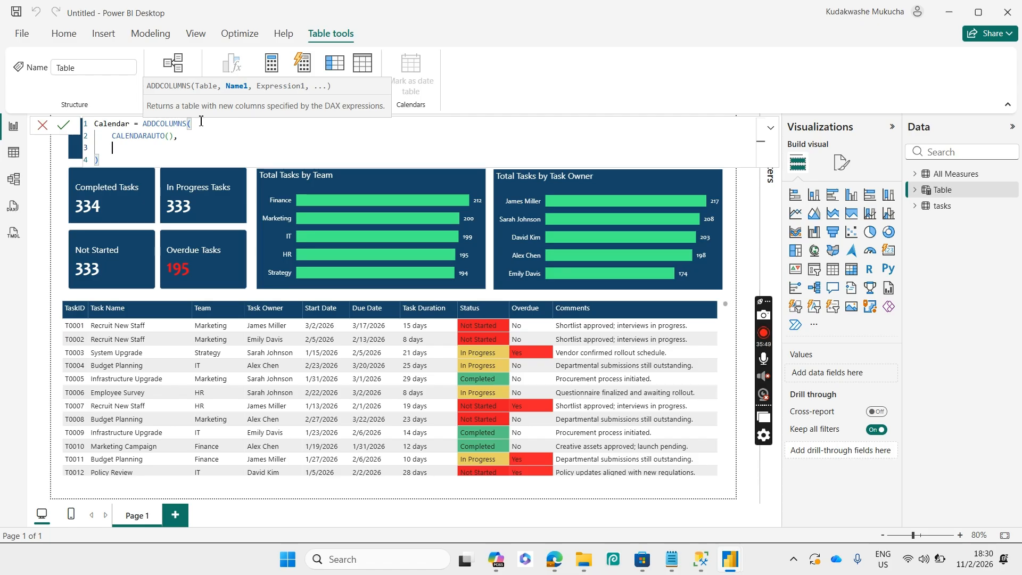
- Add a "Year" column to the Calendar formula, calculated with YEAR([Date])
text("Year)
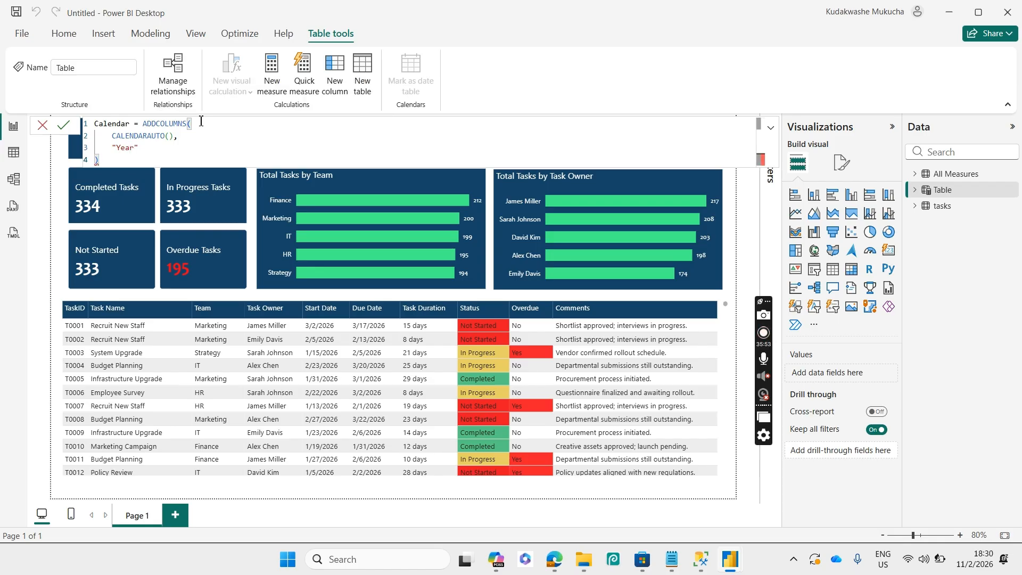
text(",YEAR()
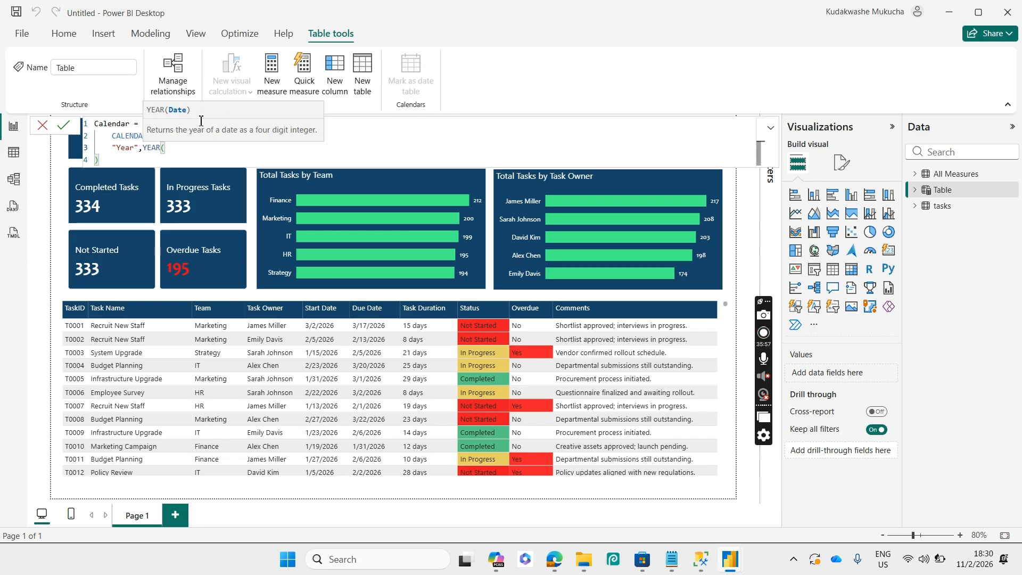
text([Date])
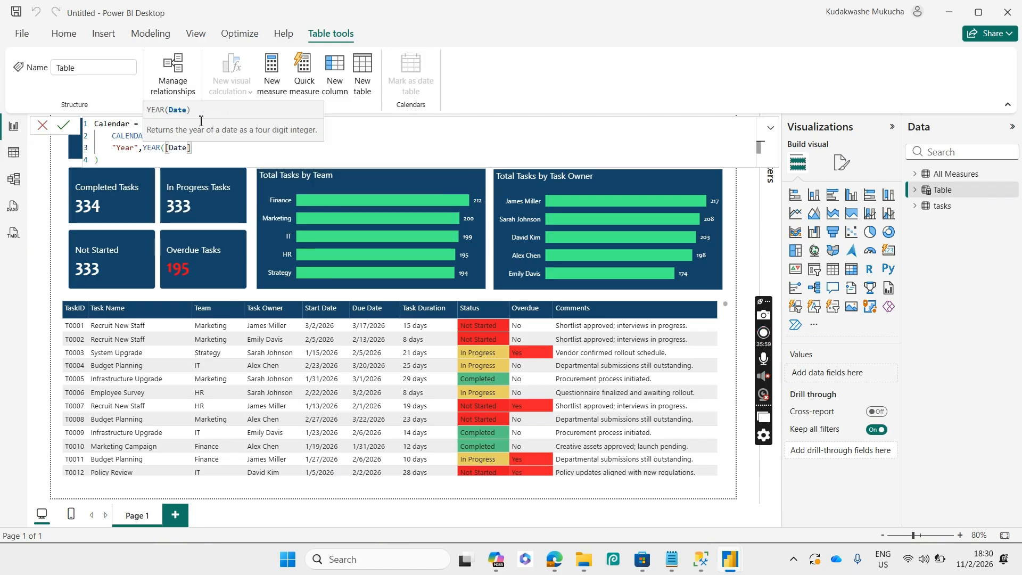
text(),)
key(shift+Return)
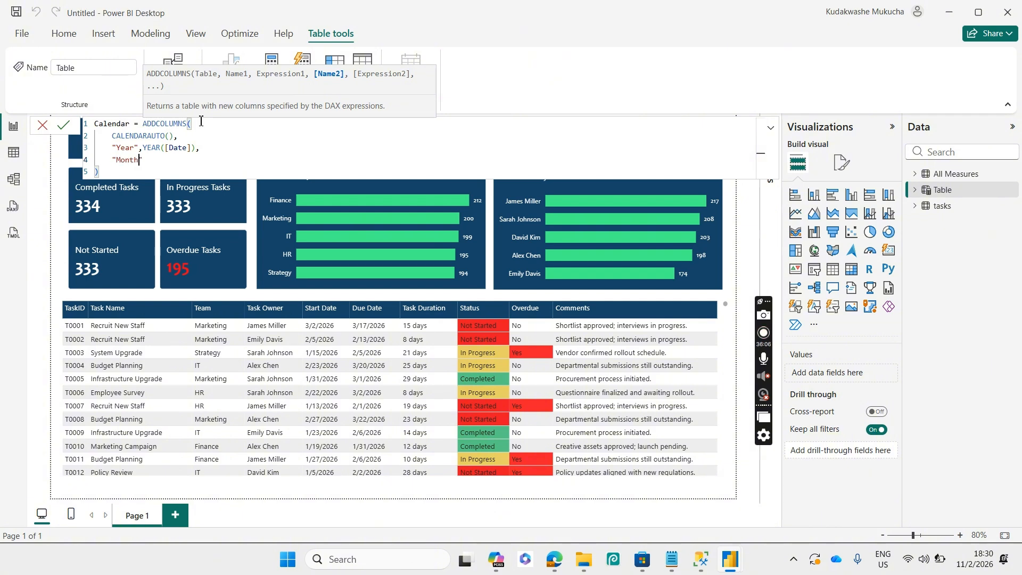
- Add a "Month" column to the Calendar formula, calculated with FORMAT([Date],"mmm")
text("Month",)
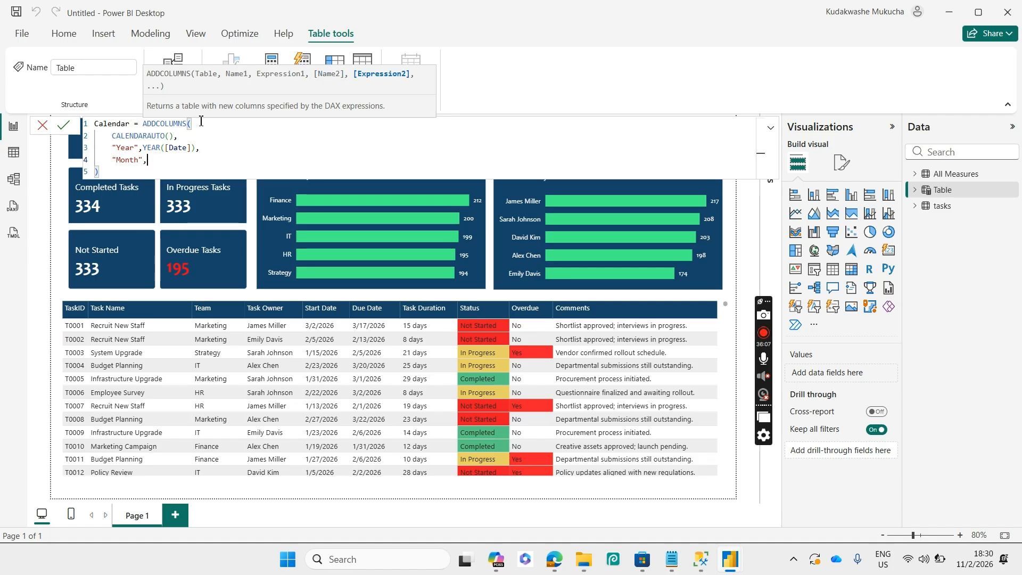
text(FORM)
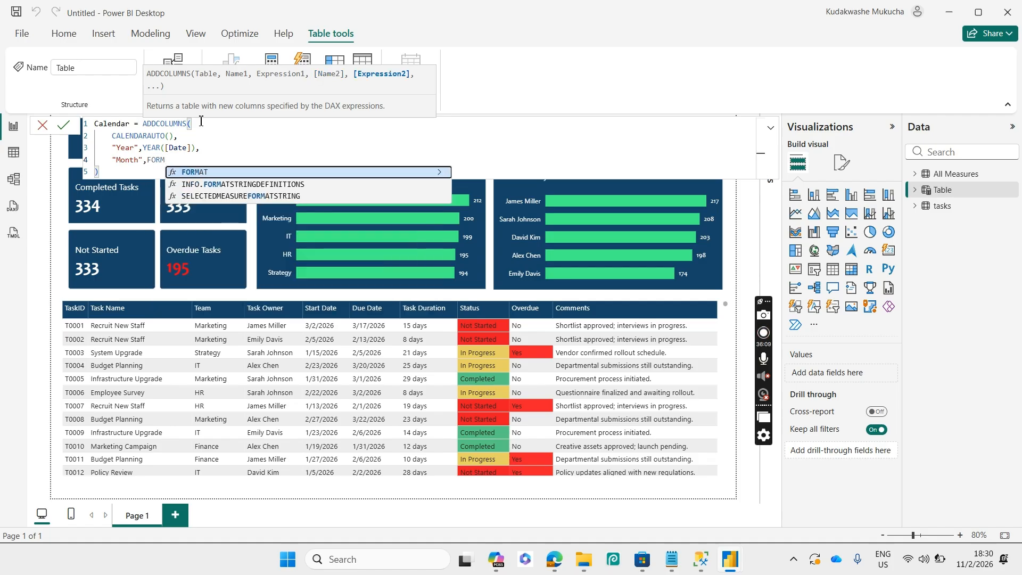
key(Tab)
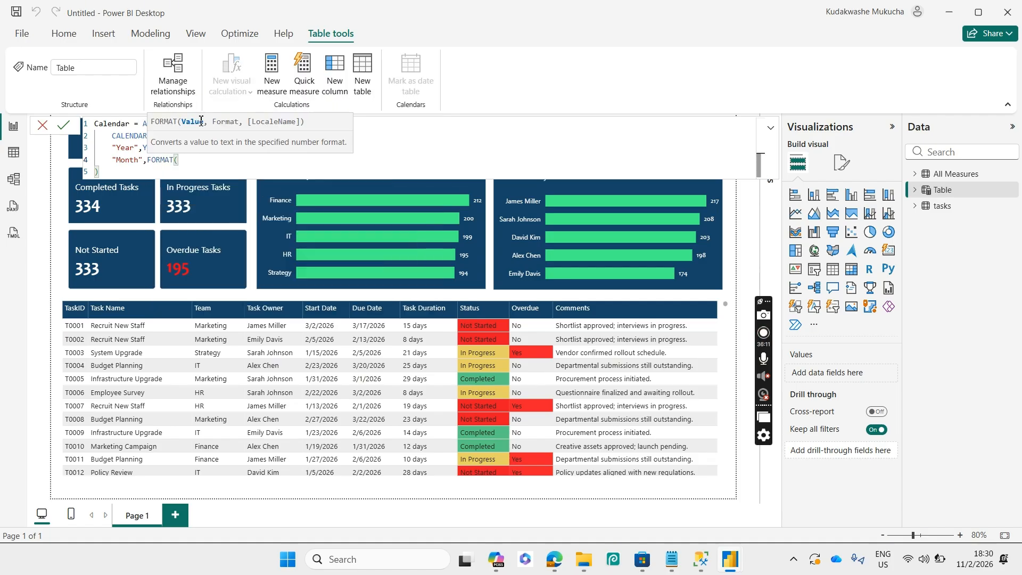
text([da)
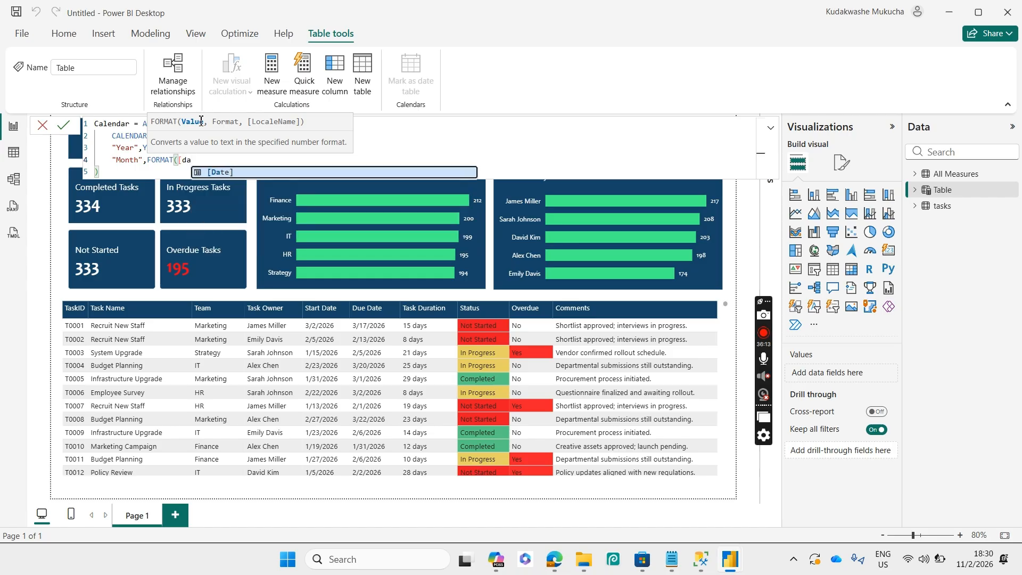
key(Tab)
text(,")
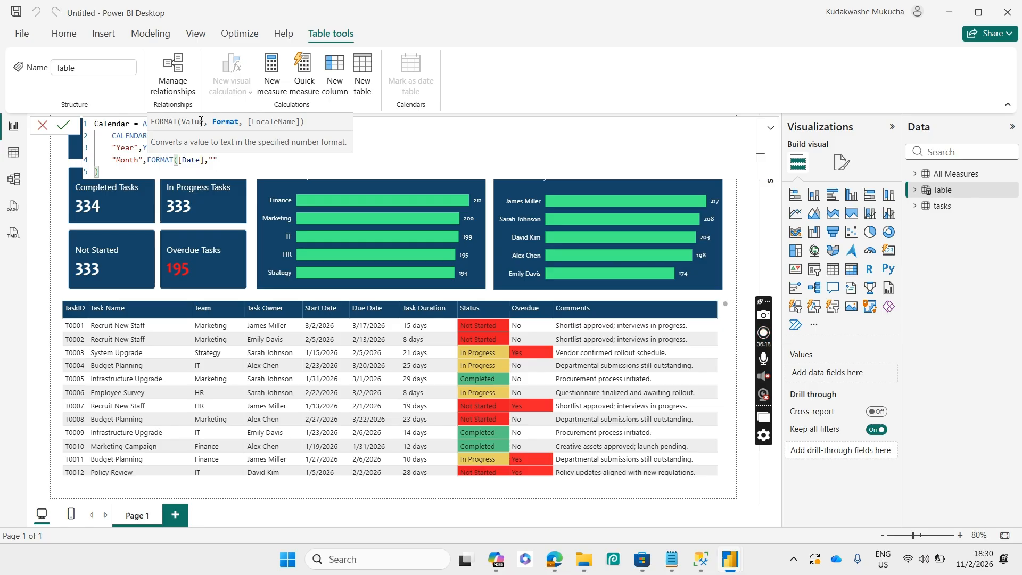
text(mmm"))
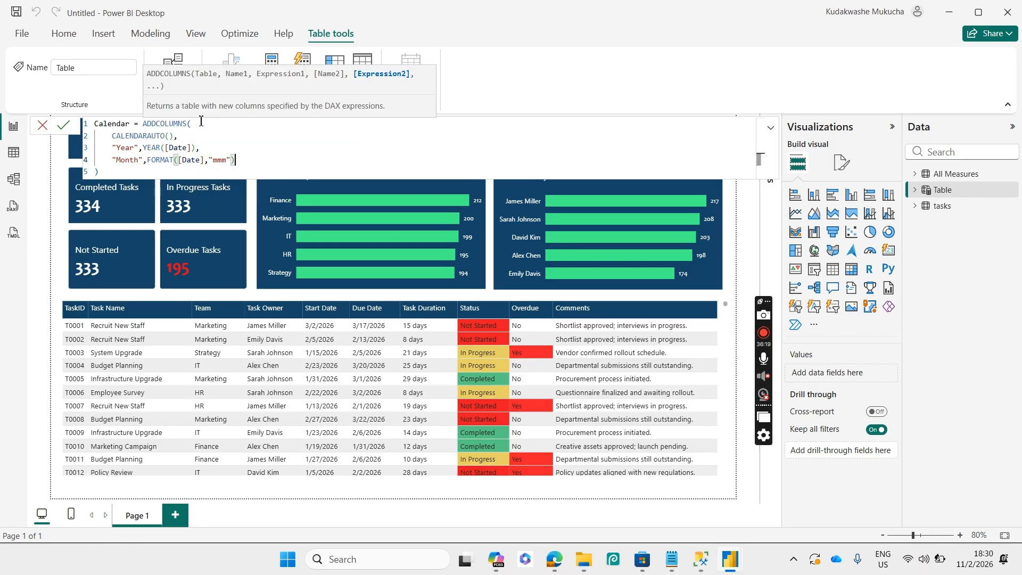
text(,)
key(shift+Return)
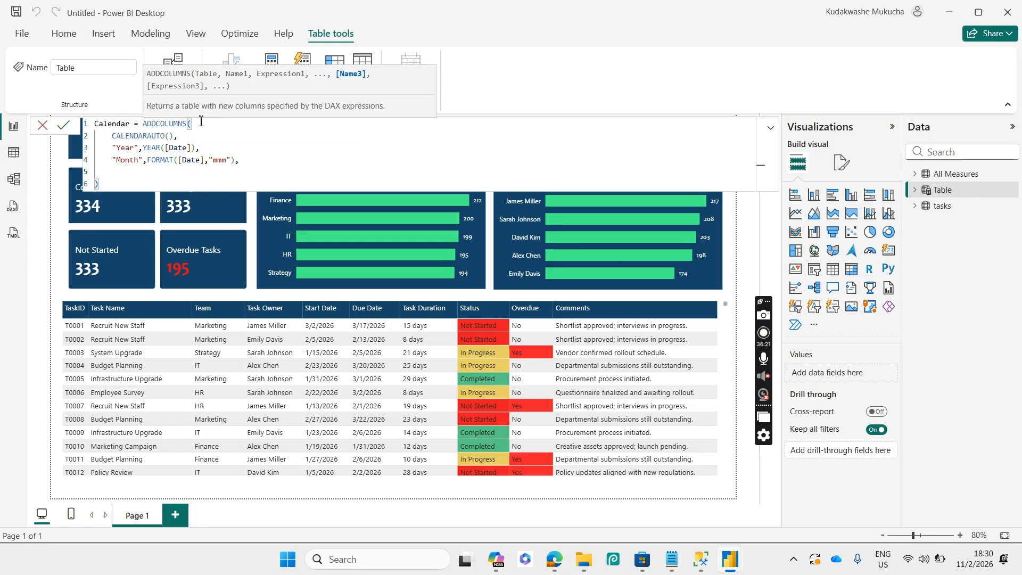
- Add a "MonthNum" column calculated with MONTH([Date]) and commit the Calendar table formula
text(")
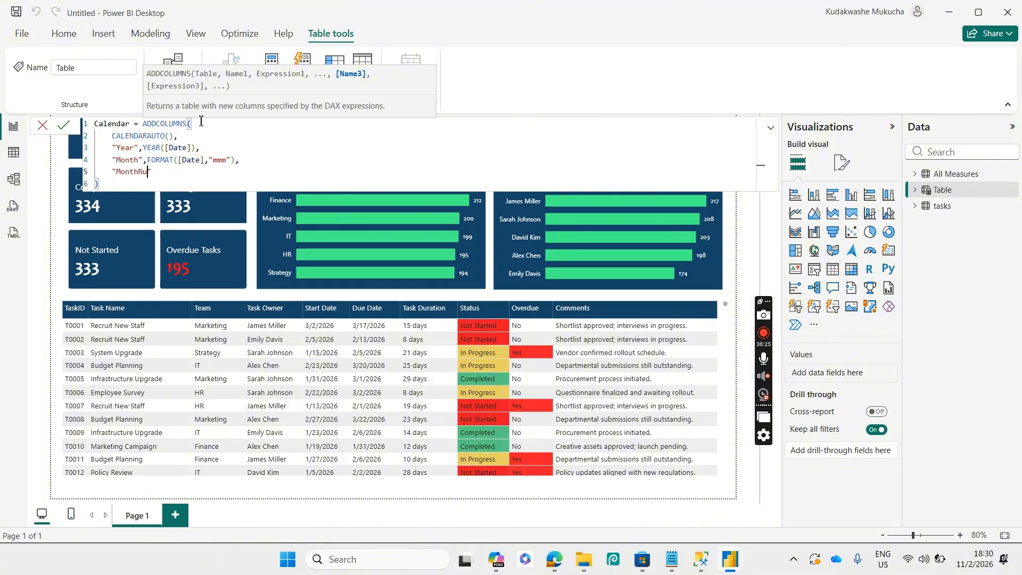
text(MonthNum",MON)
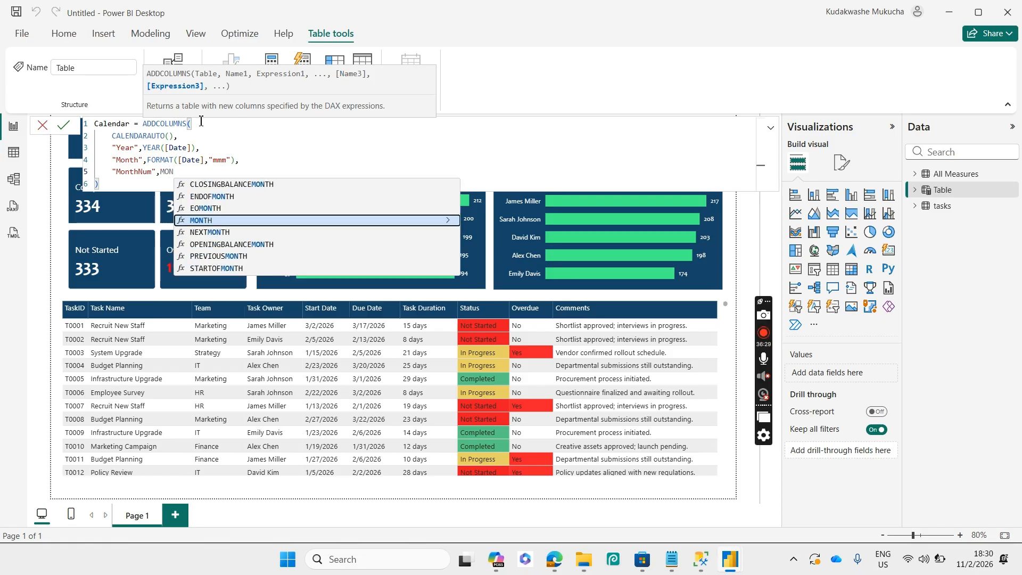
key(Tab)
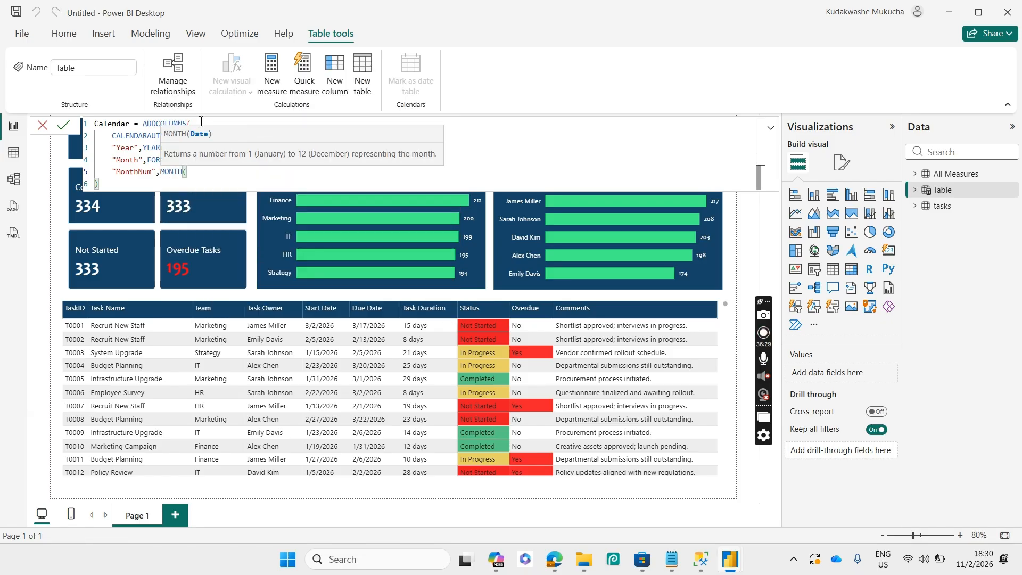
text([D)
key(Tab)
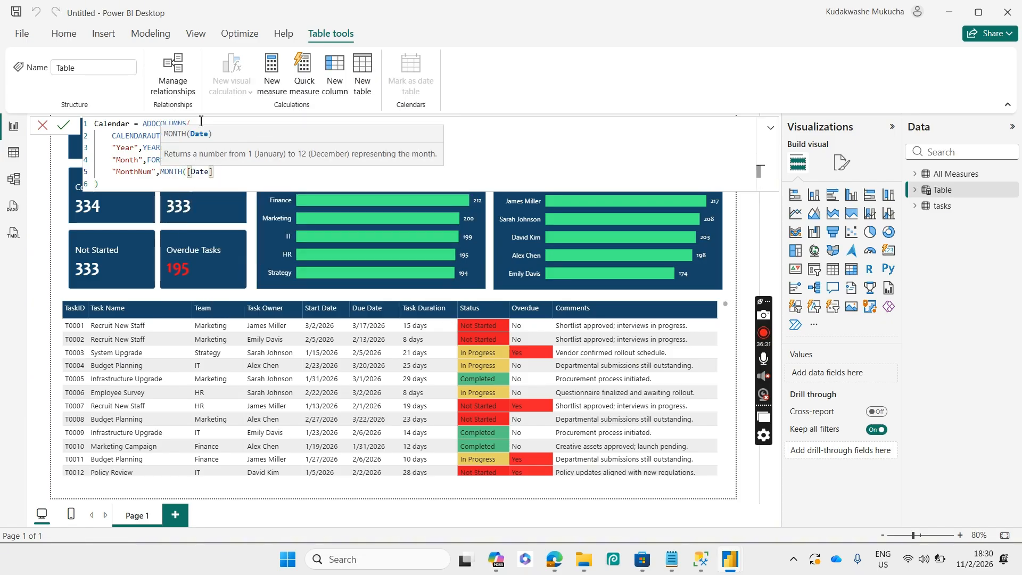
text())
key(Return)
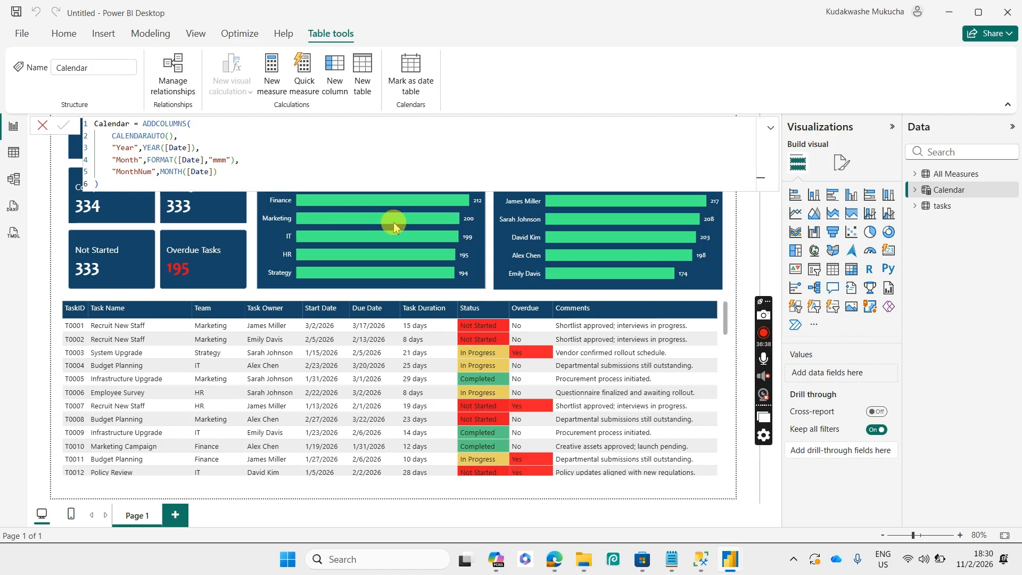
- Check the Calendar table's rows and, in the model diagram, move the All Measures table below the gap between tasks and Calendar
click(13, 156)
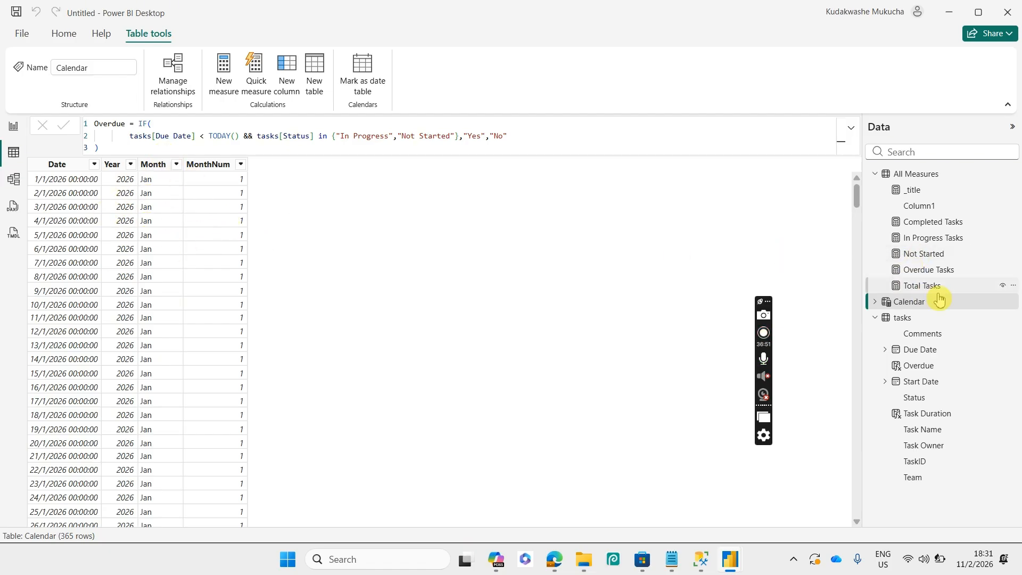
click(16, 184)
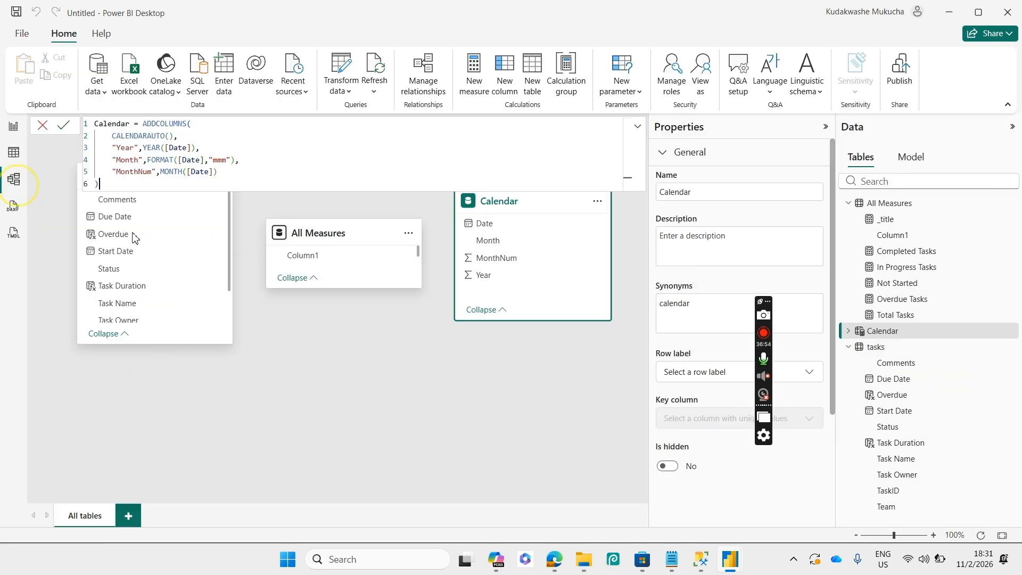
click(638, 130)
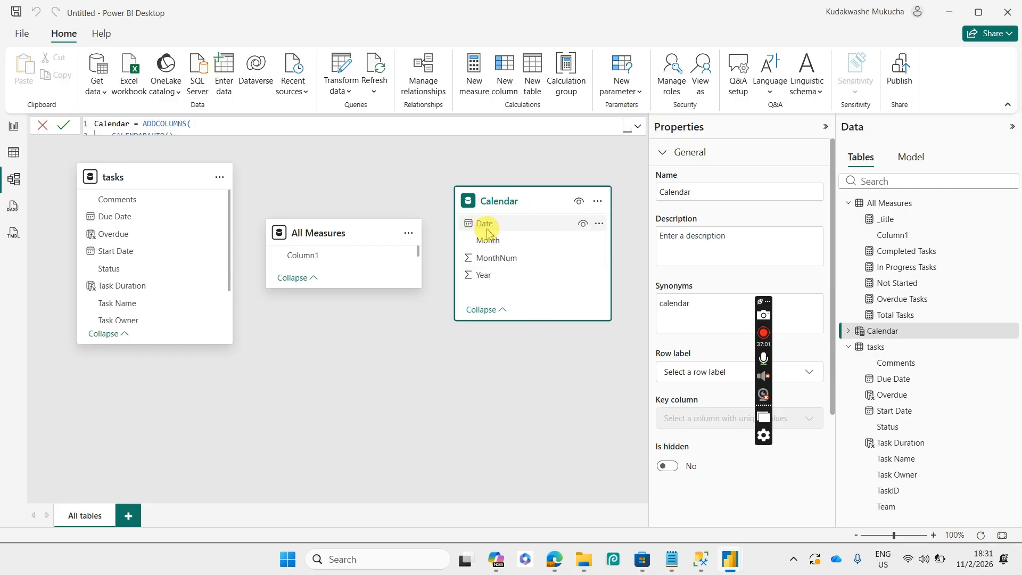
drag(366, 232, 359, 346)
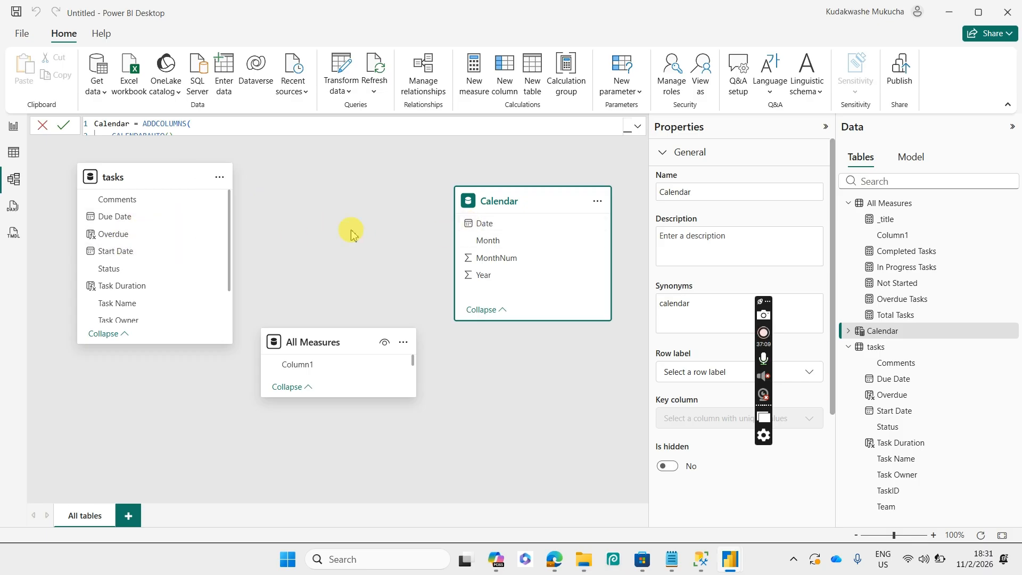
- Create an active one-to-many relationship from Calendar Date to tasks Start Date with single cross-filter direction, and collapse the relationship properties
drag(485, 226, 153, 252)
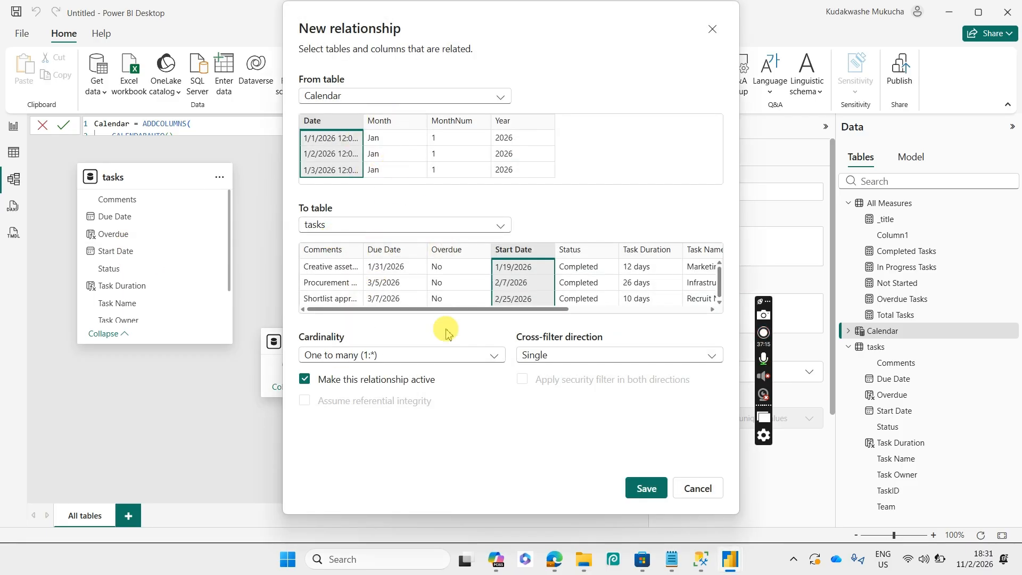
click(645, 498)
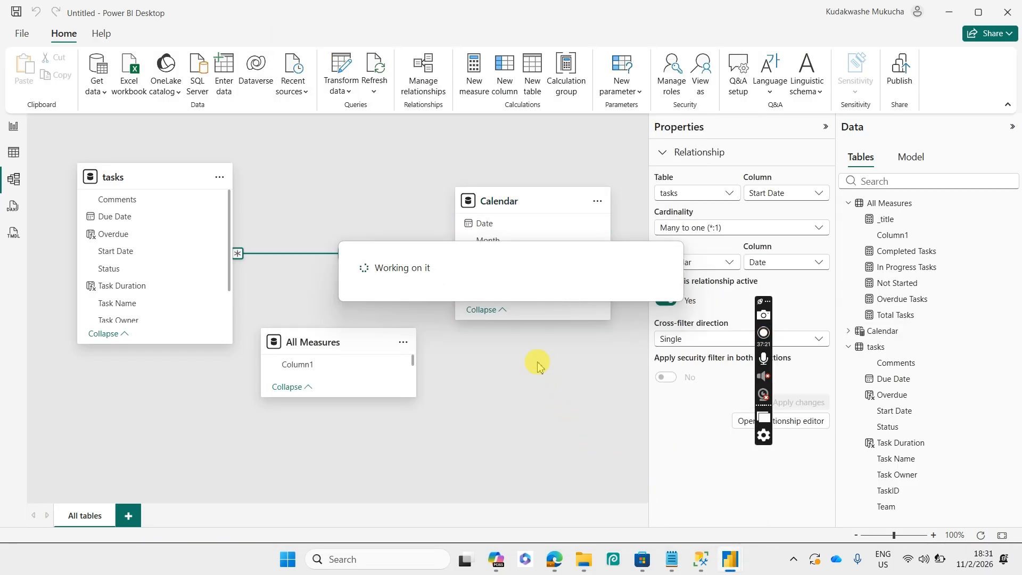
click(824, 129)
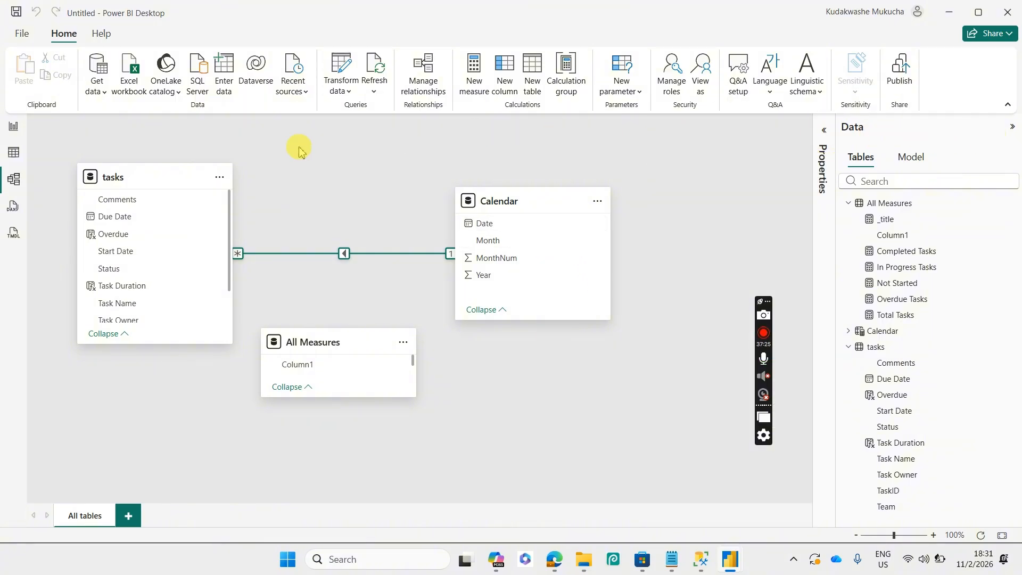
- Add a slicer to the report page over the Total Tasks by Team chart and fill it with the Calendar Month field
click(14, 128)
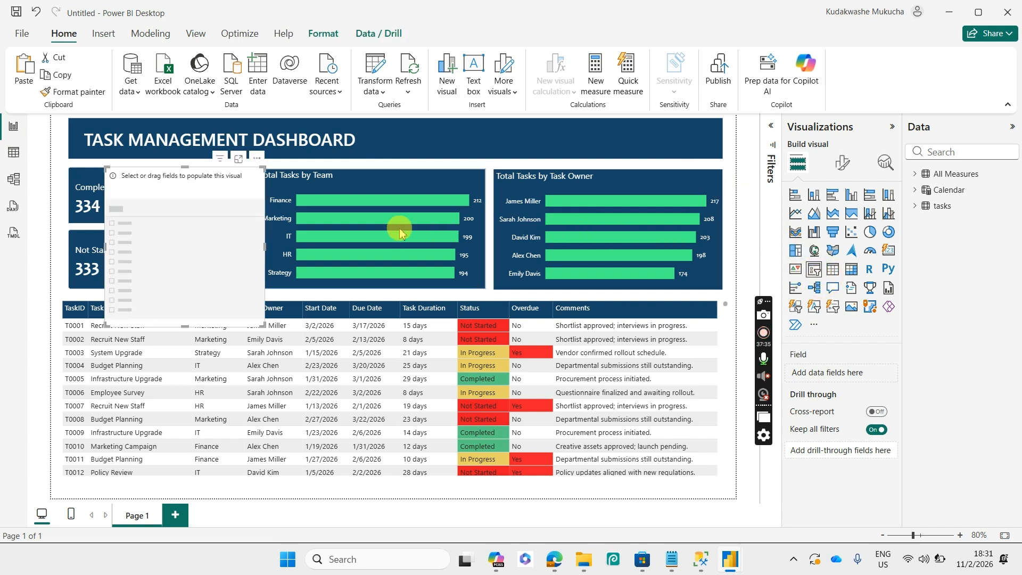
drag(206, 234, 322, 223)
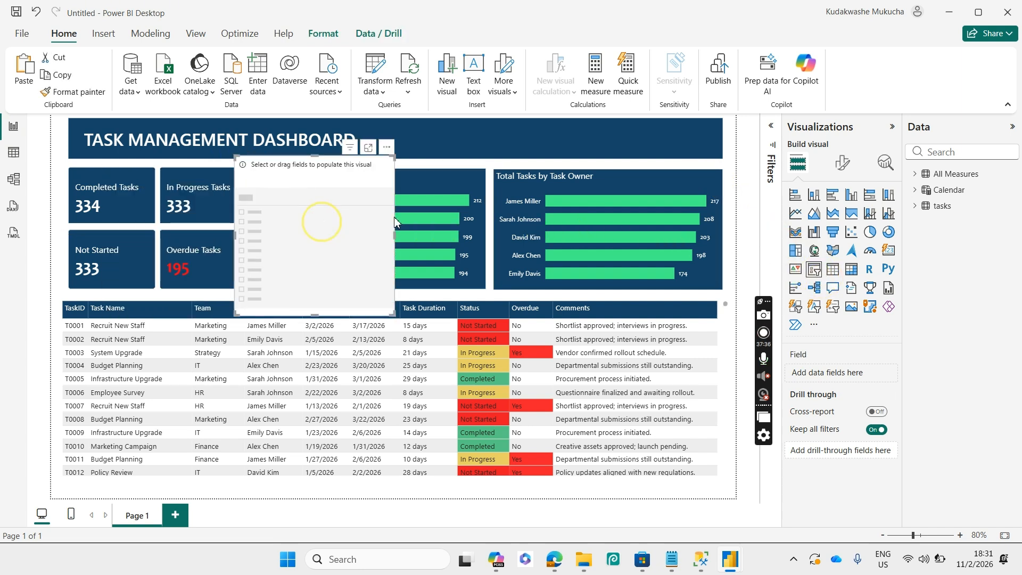
click(923, 191)
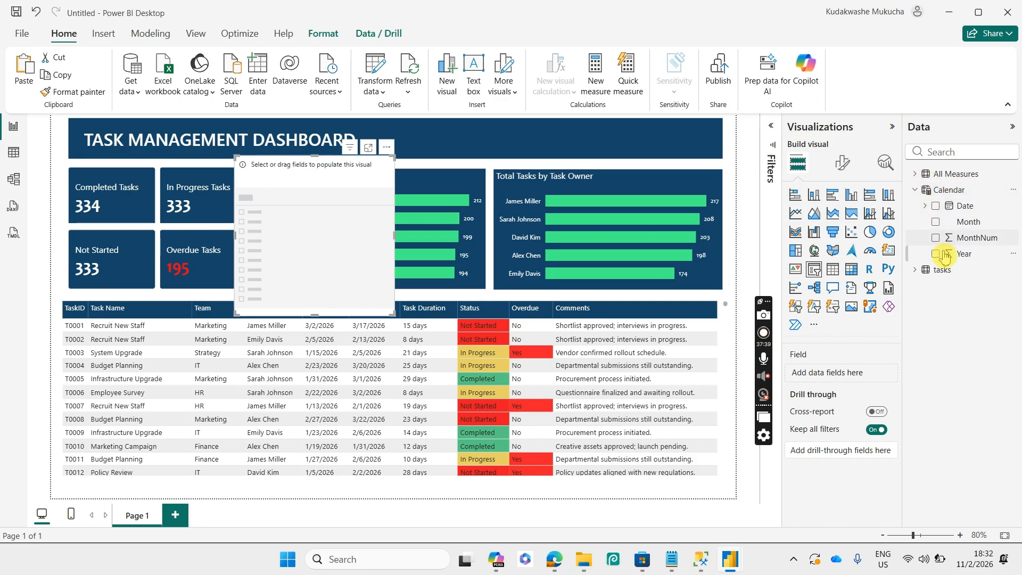
click(936, 226)
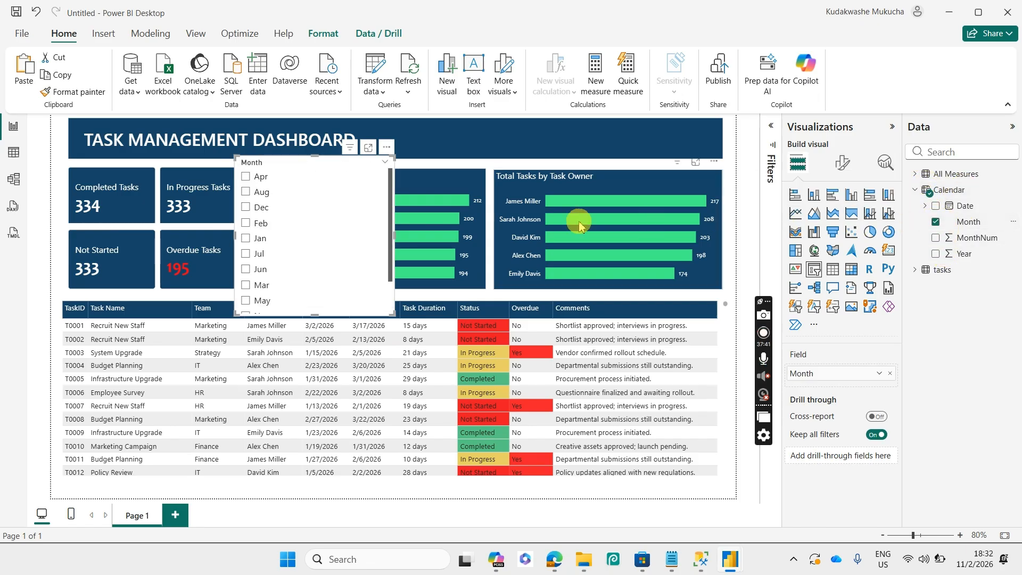
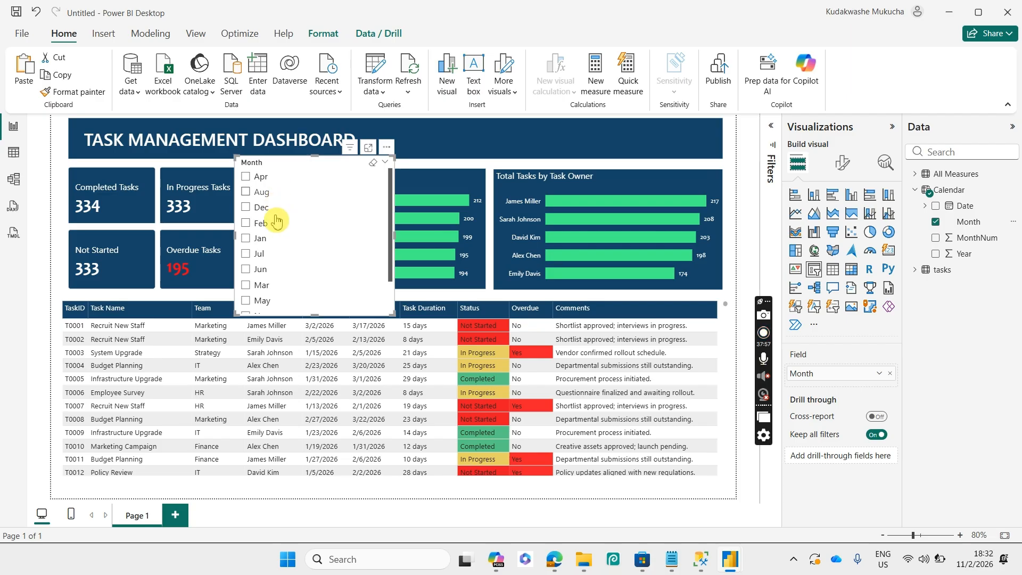
- Sort the Calendar Month column by MonthNum and close the formula editor
click(968, 230)
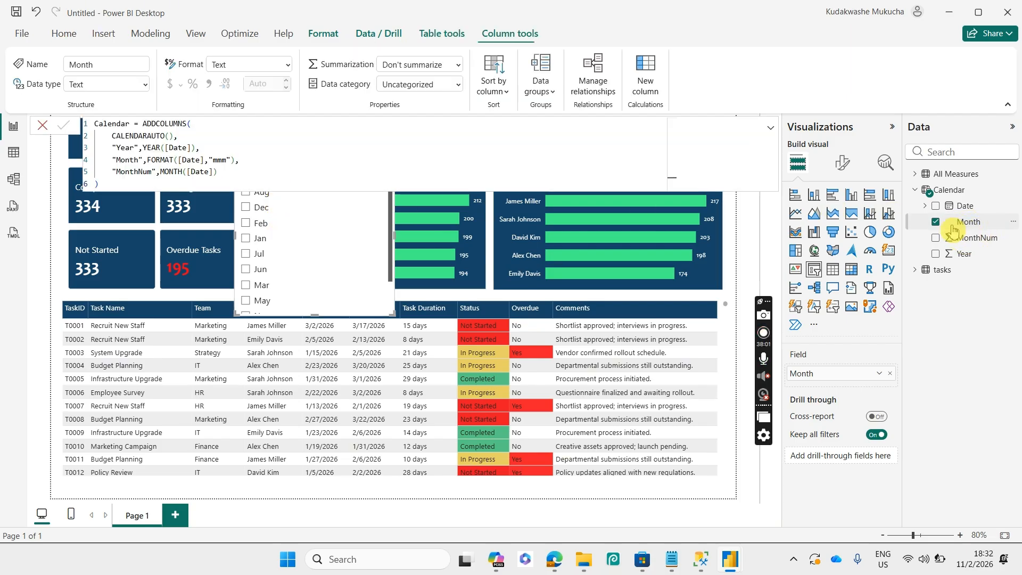
click(495, 86)
click(504, 153)
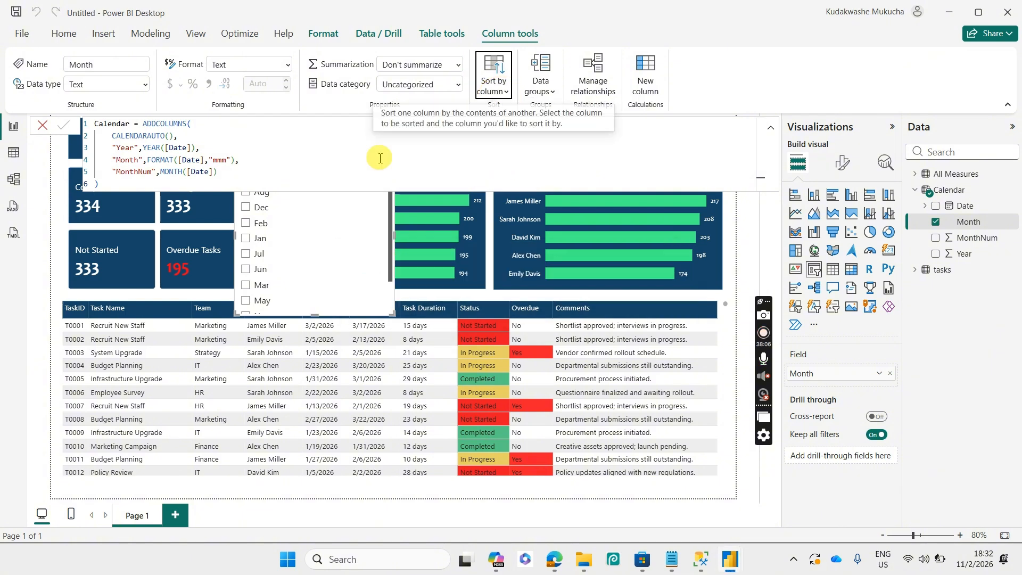
click(42, 127)
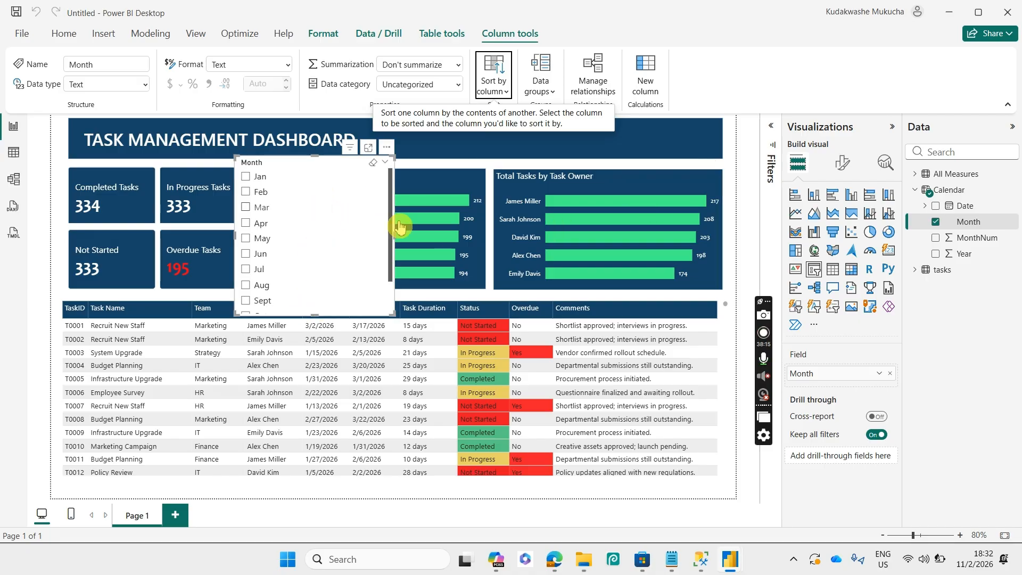
- Set the Month slicer's style to Dropdown and shrink its height to fit just the header and selection box
click(842, 162)
click(824, 254)
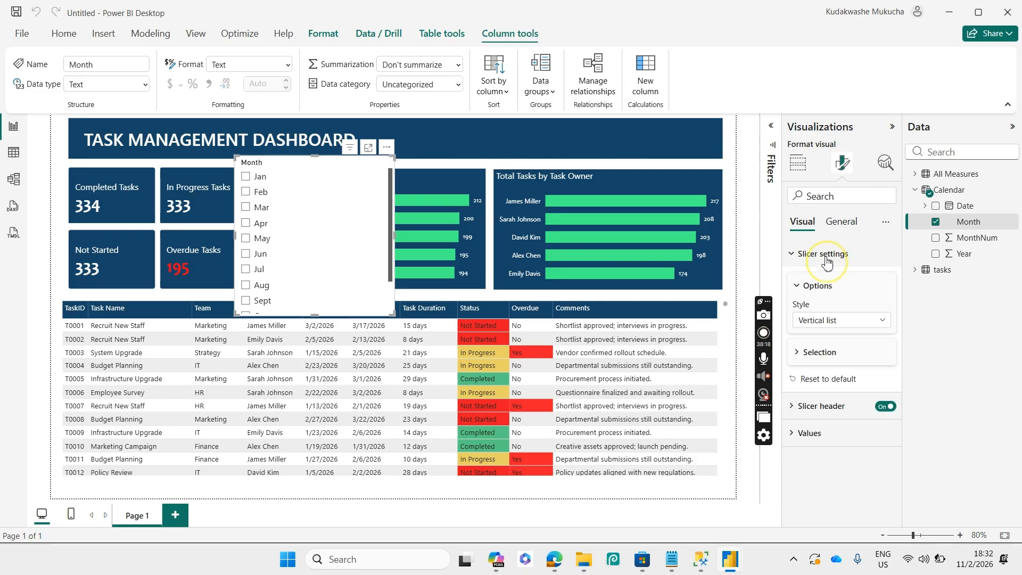
click(838, 319)
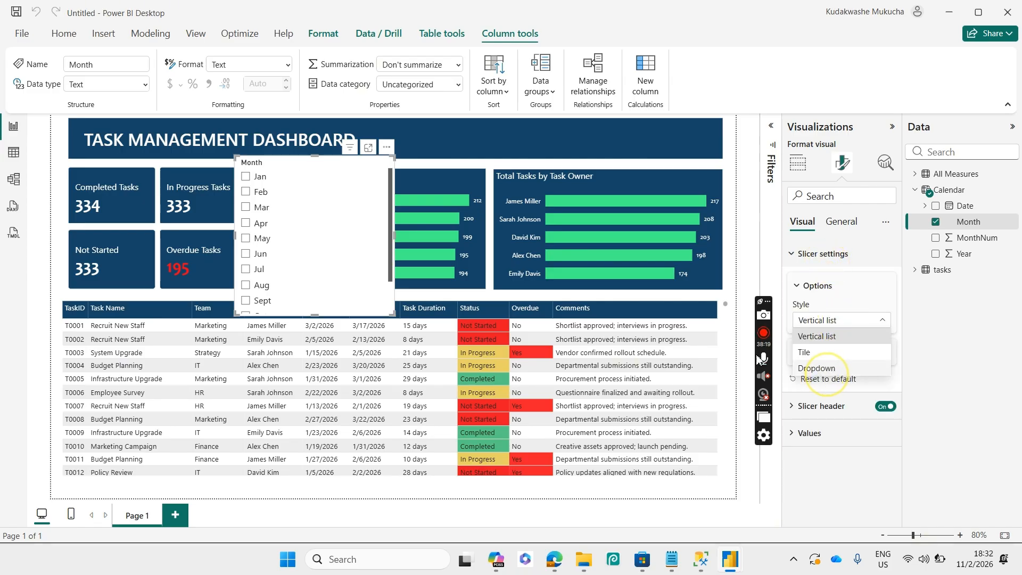
click(827, 371)
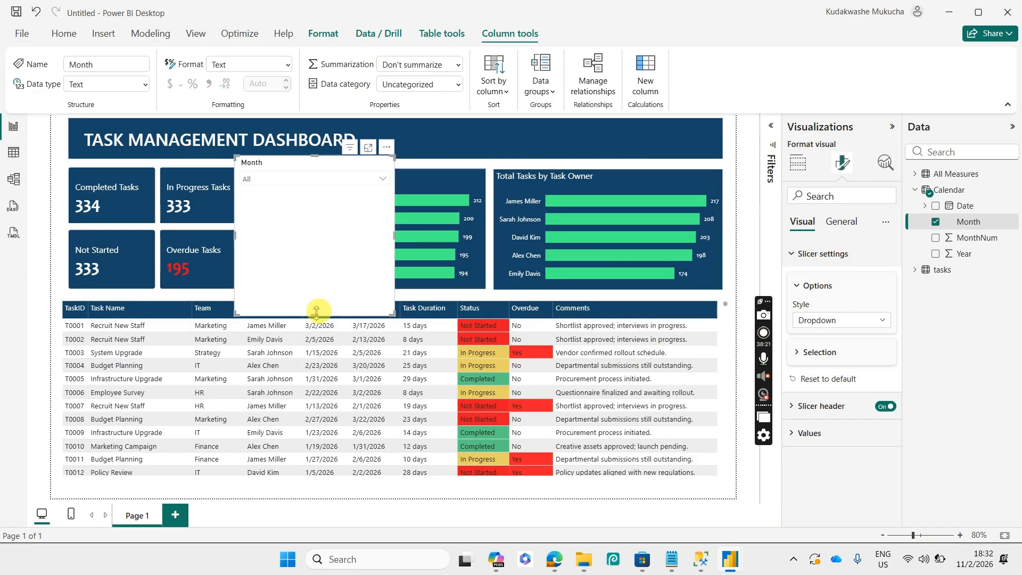
drag(317, 312, 316, 186)
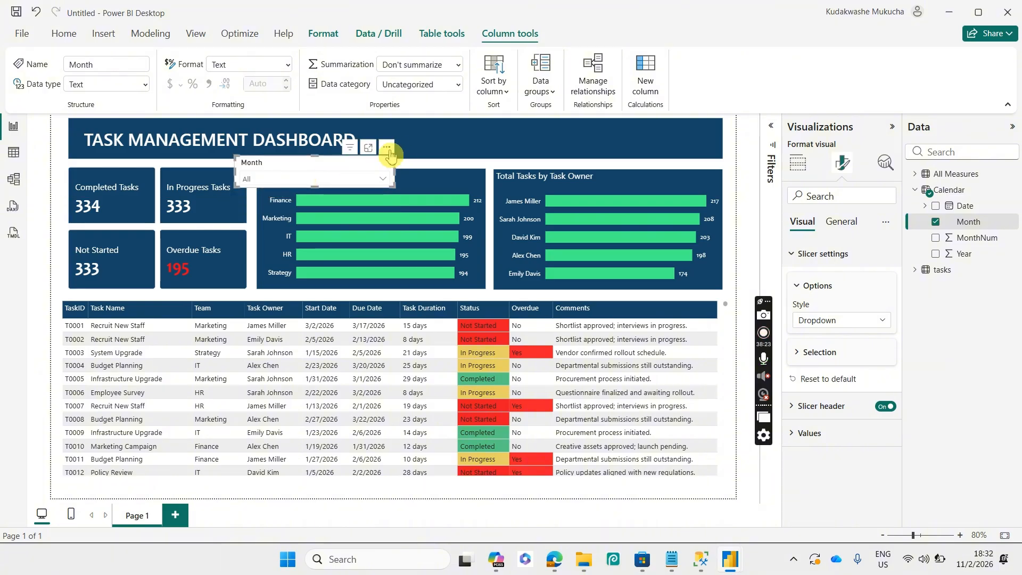
- Move the Month slicer into the title banner beside the dashboard title, fit it within the banner and turn off its background
drag(390, 155, 515, 141)
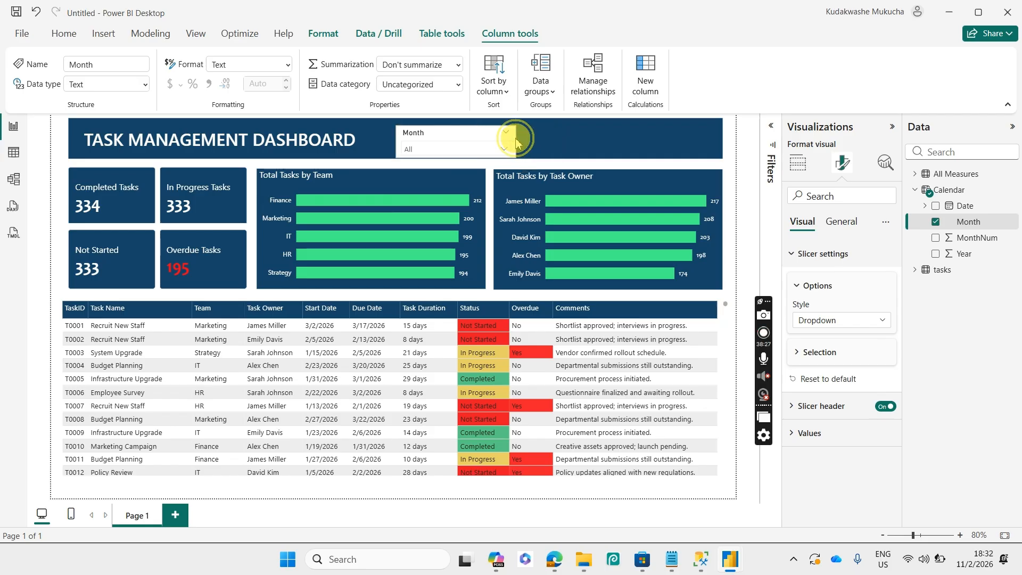
drag(458, 158, 478, 138)
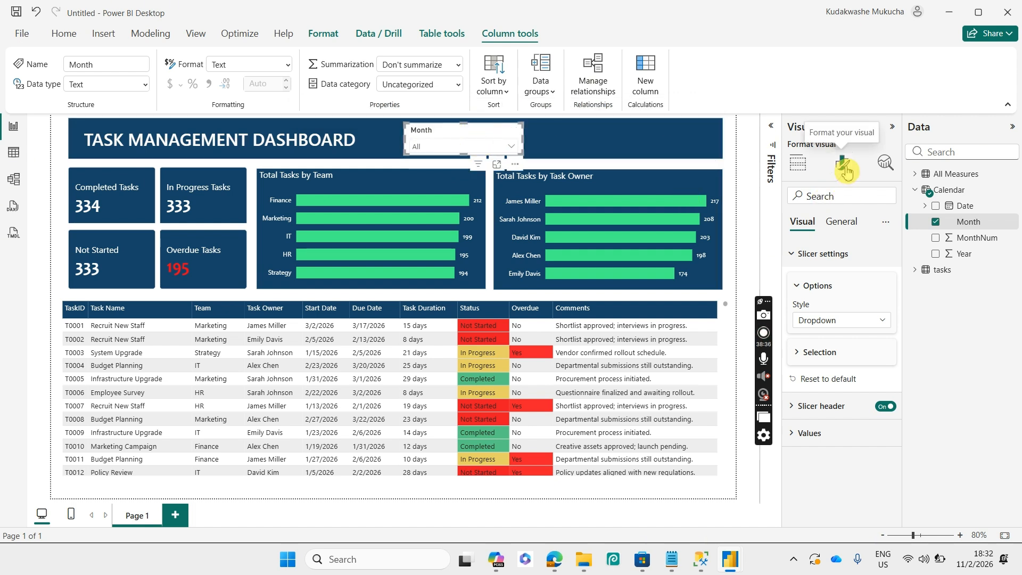
click(838, 222)
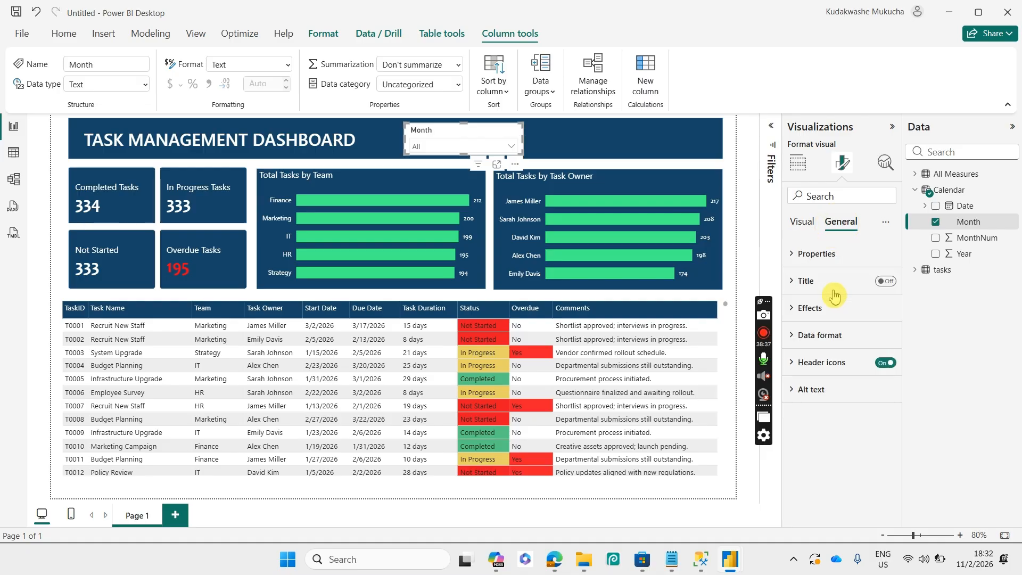
click(810, 309)
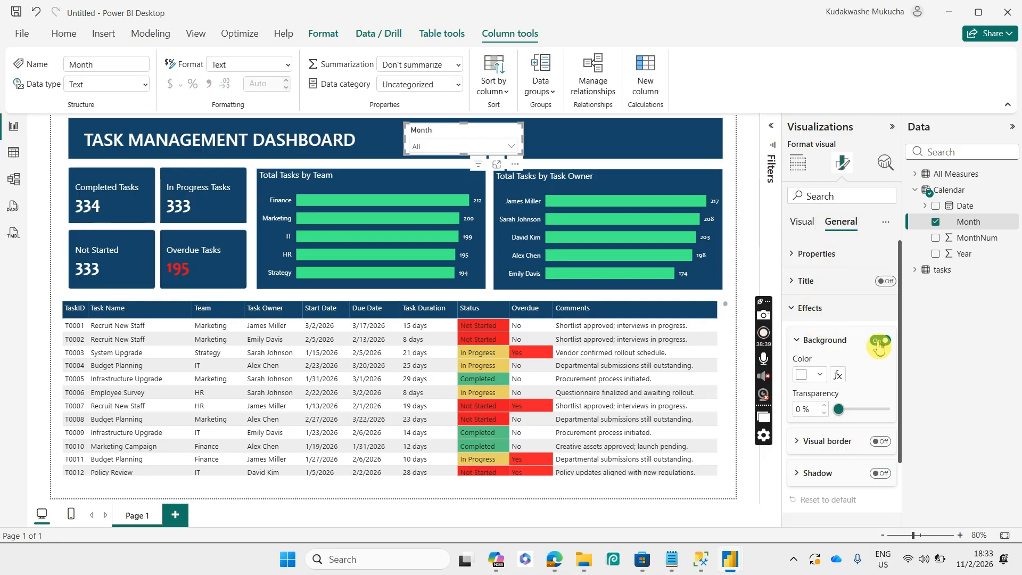
click(879, 341)
- Format the Month slicer's header text as Segoe UI, size 11, in white
click(802, 222)
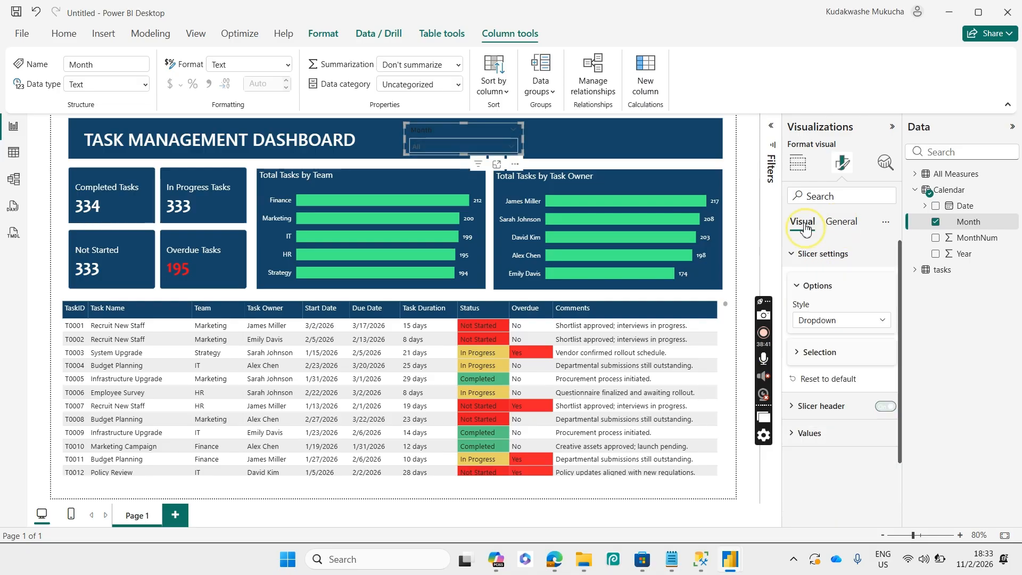
click(821, 407)
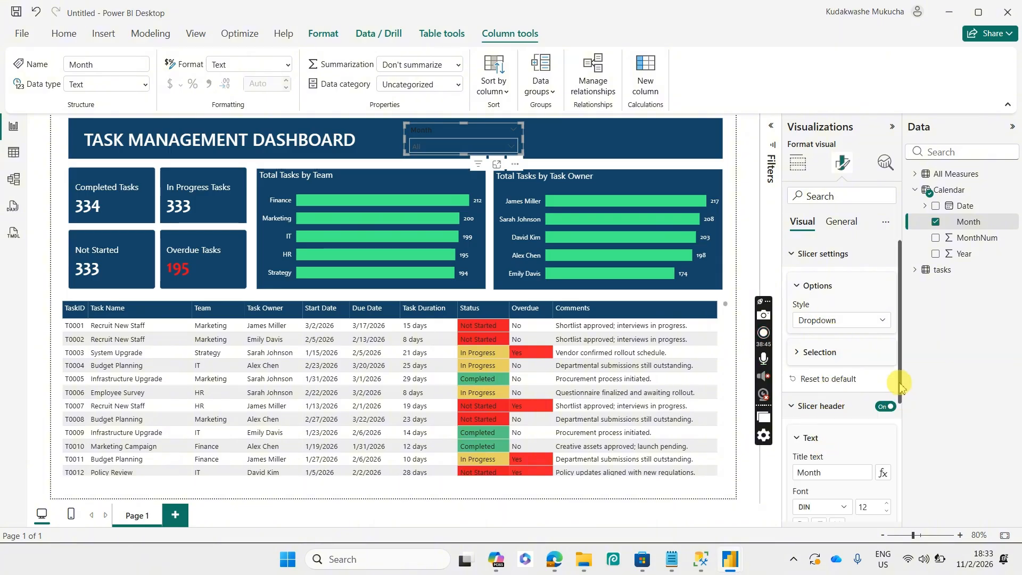
drag(900, 385, 892, 423)
click(845, 448)
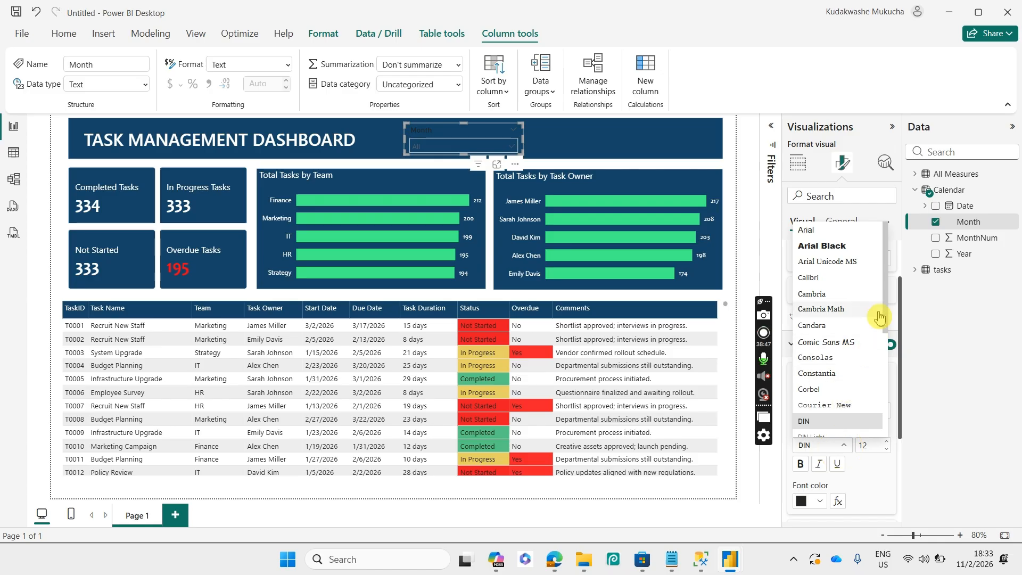
scroll(886, 323, down, 3)
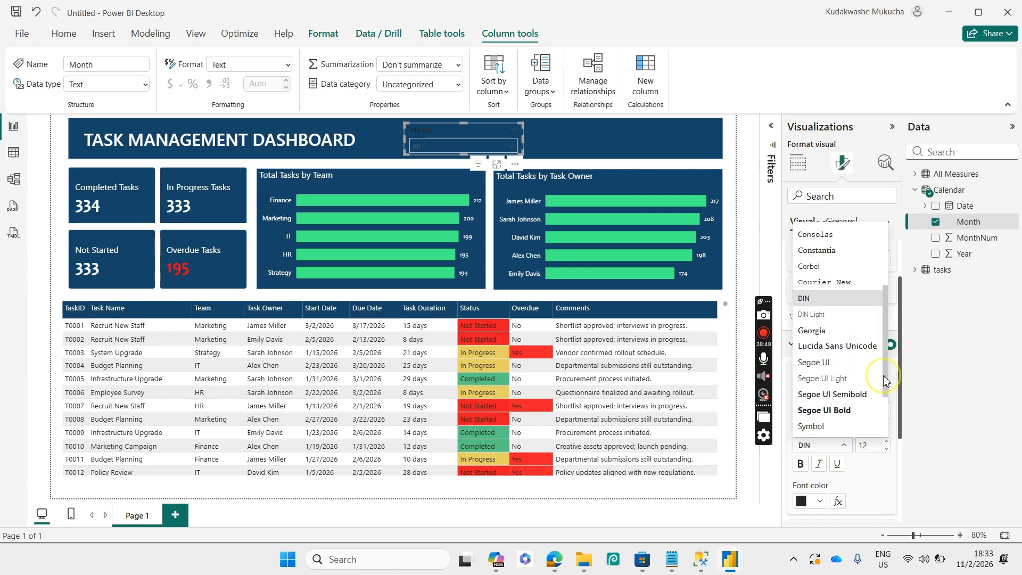
click(836, 362)
click(800, 502)
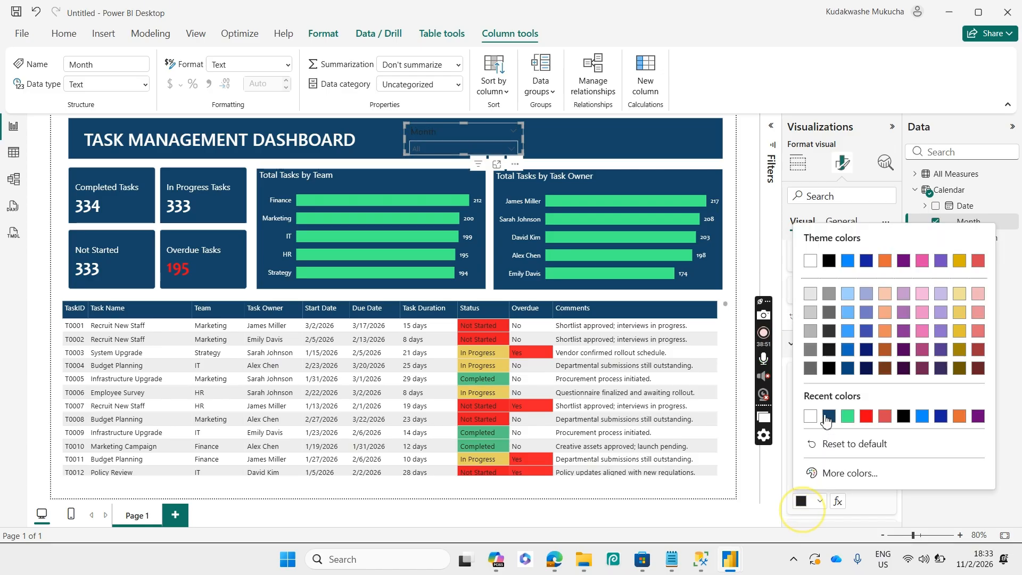
click(810, 416)
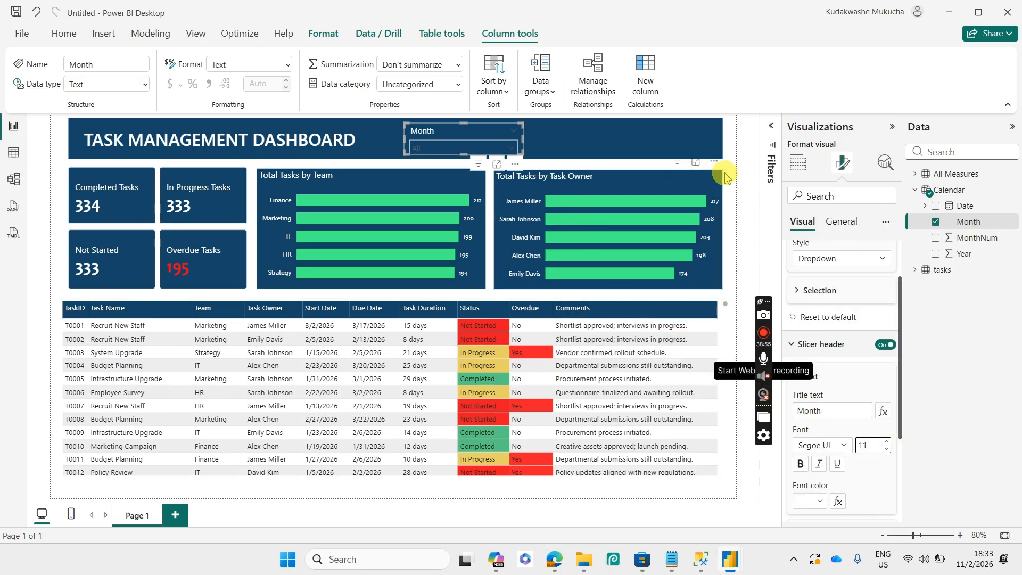
click(568, 157)
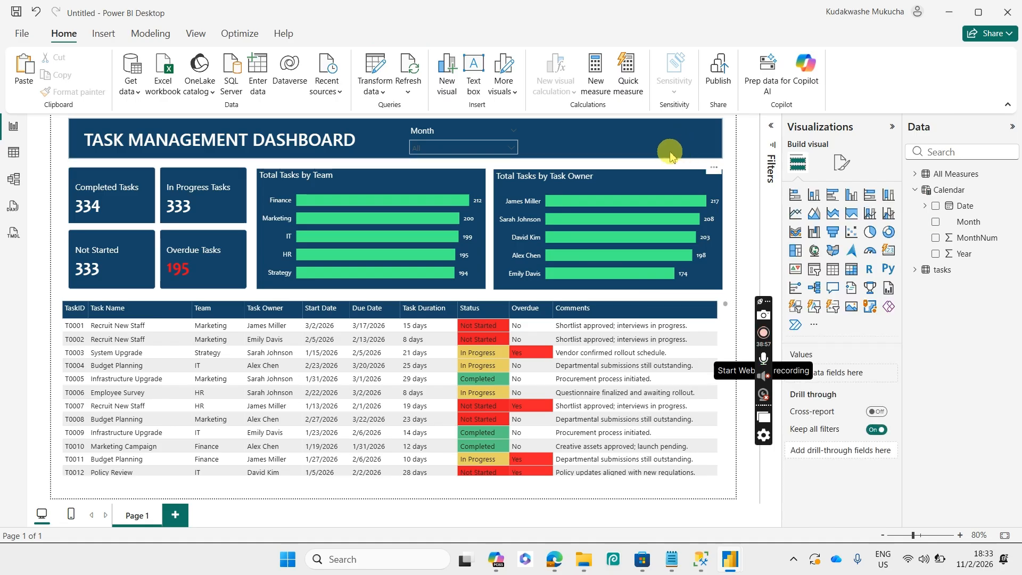
- Check the order of the months in the Month slicer's dropdown list and close it
click(515, 152)
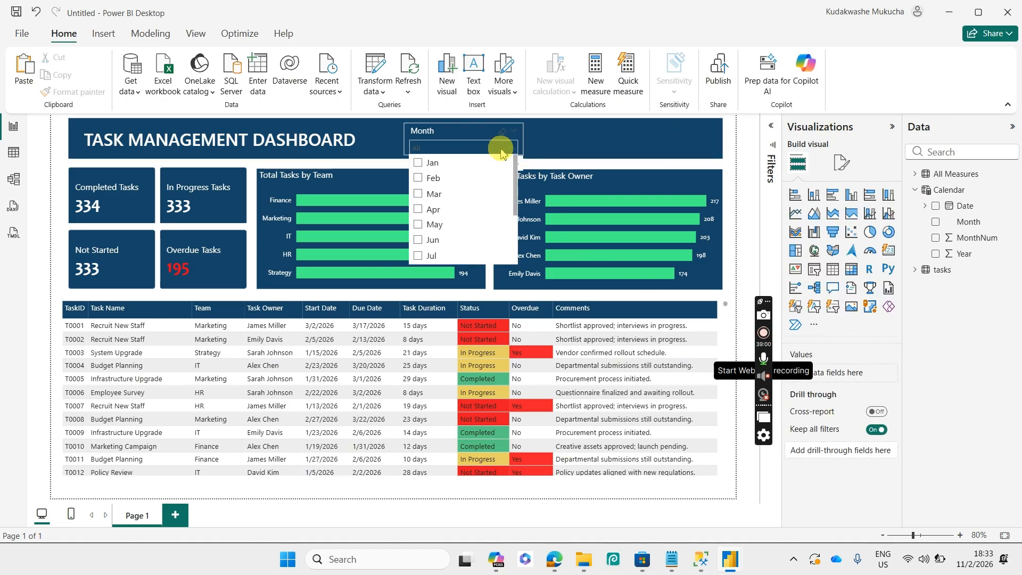
click(742, 165)
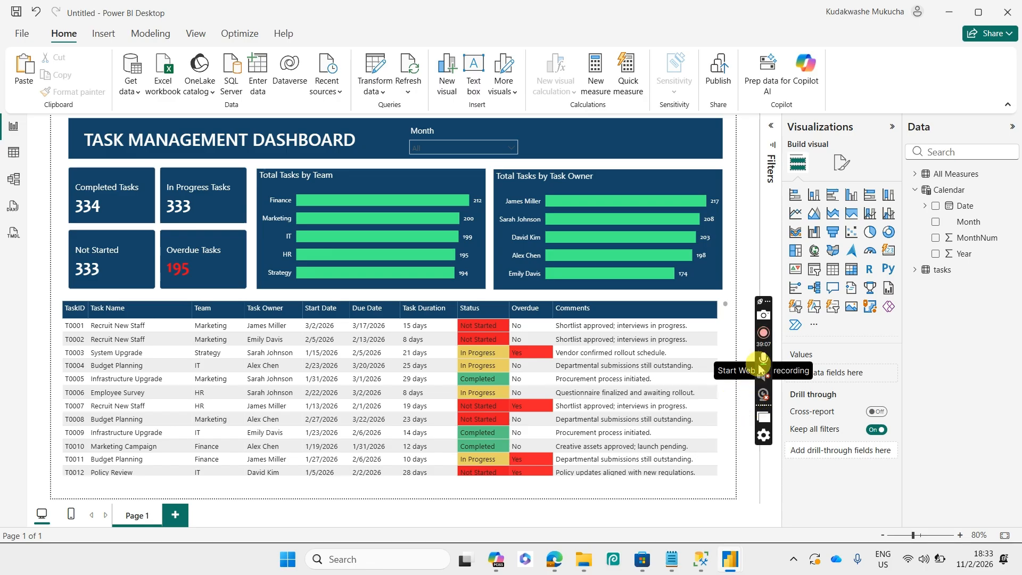
drag(771, 302, 776, 301)
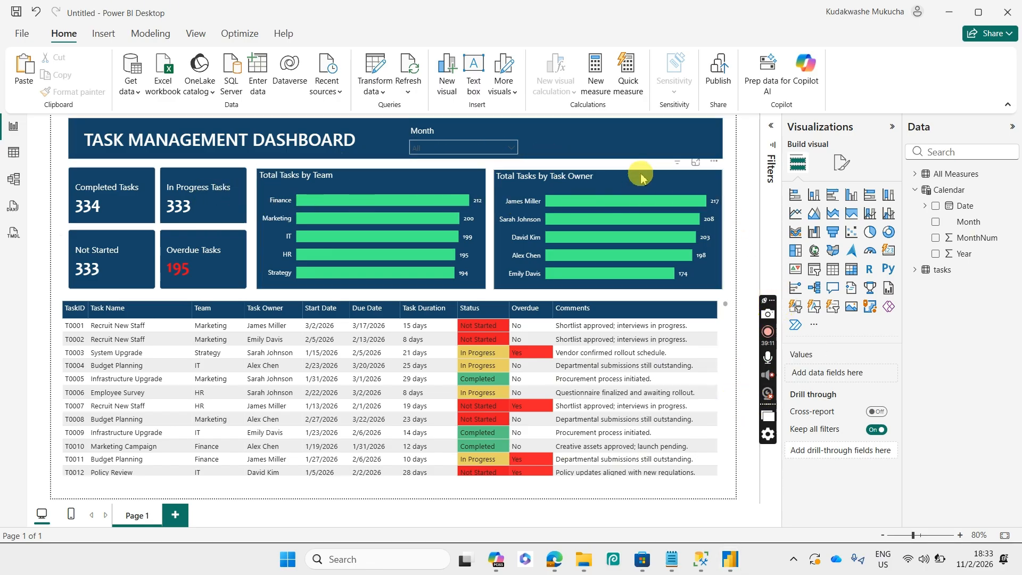
- Duplicate the Month slicer beside the original in the banner and replace the copy's field with Status from the tasks table
click(519, 140)
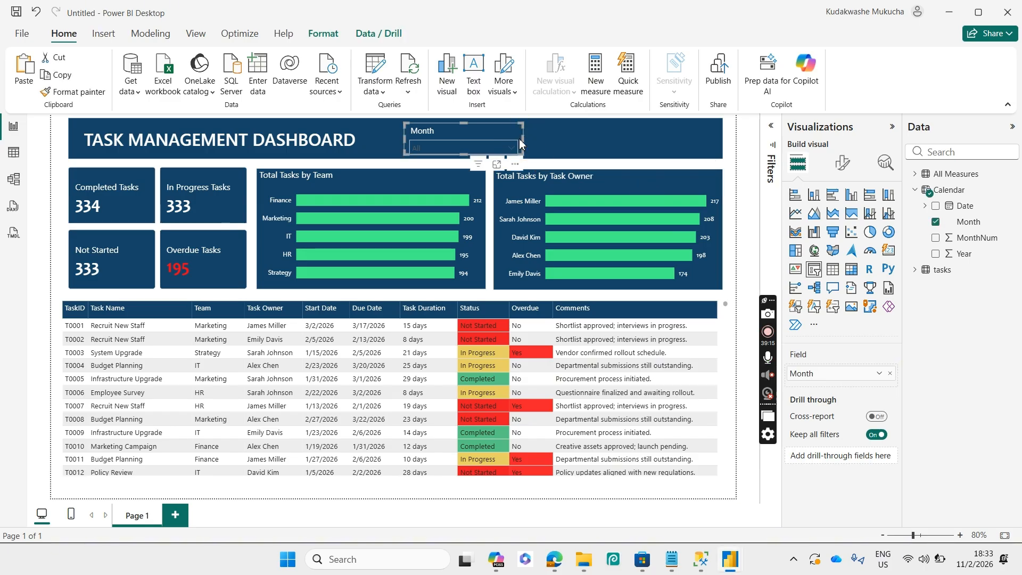
key(ctrl+v)
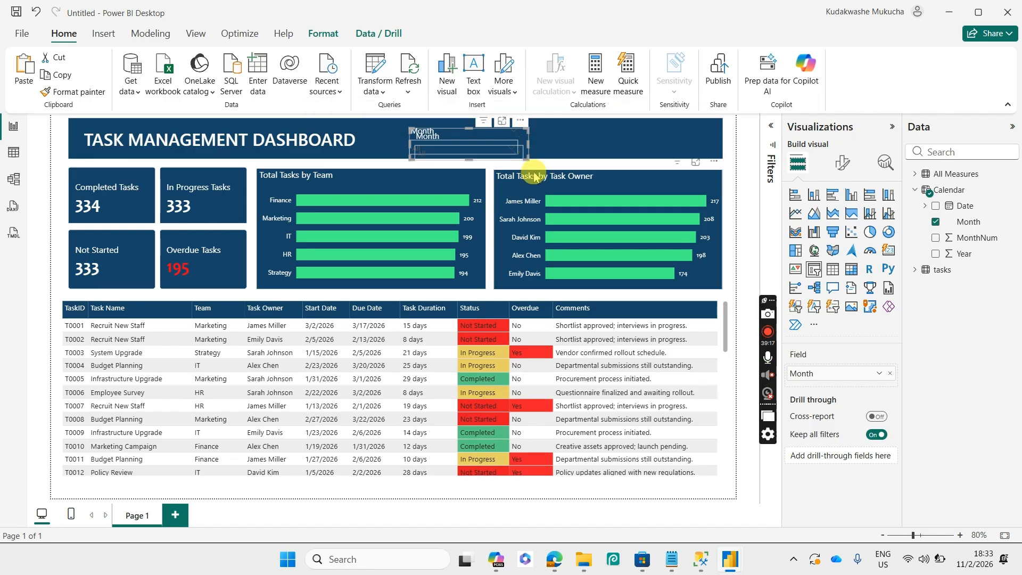
drag(519, 130, 629, 146)
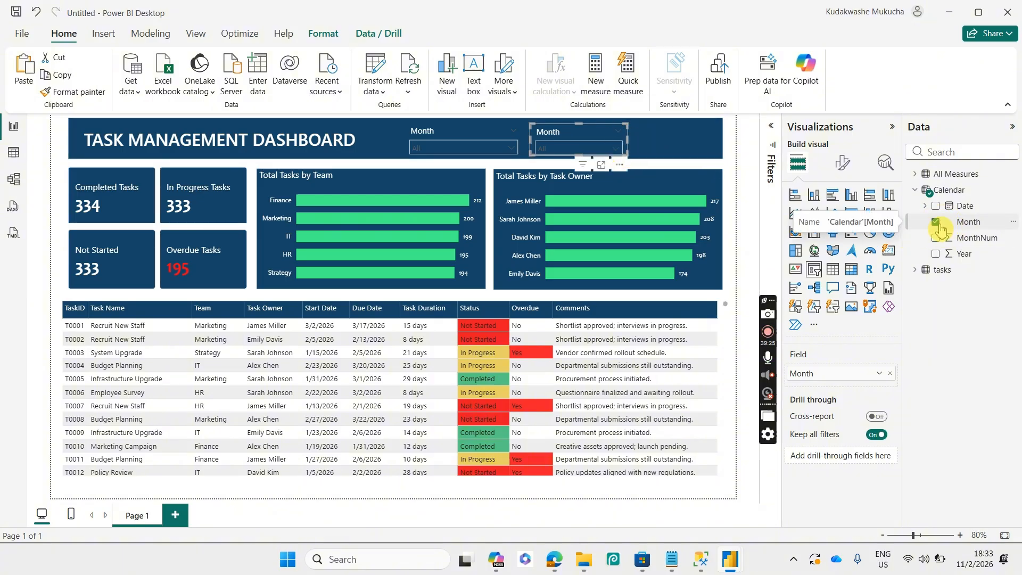
click(936, 224)
click(915, 269)
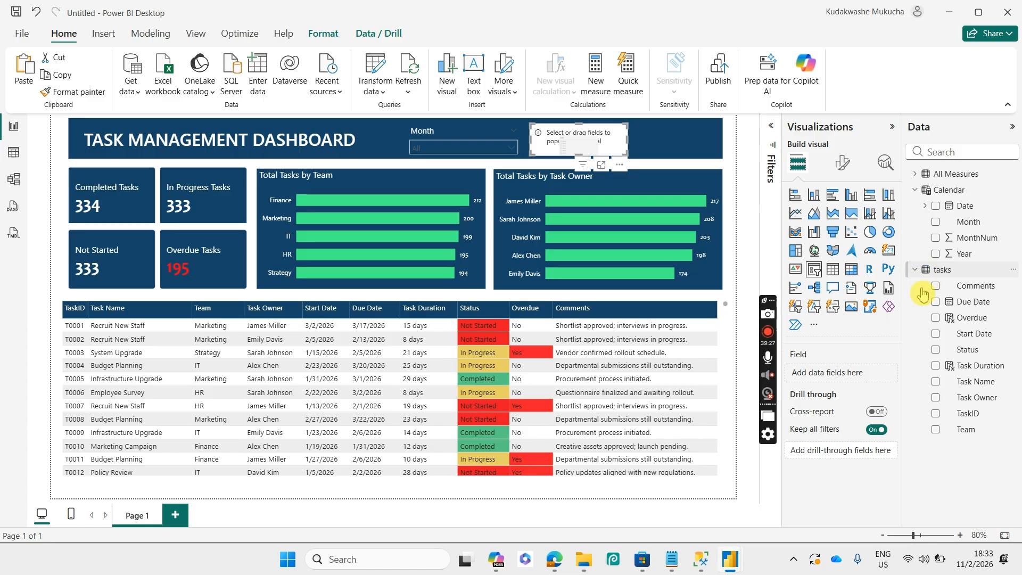
click(936, 350)
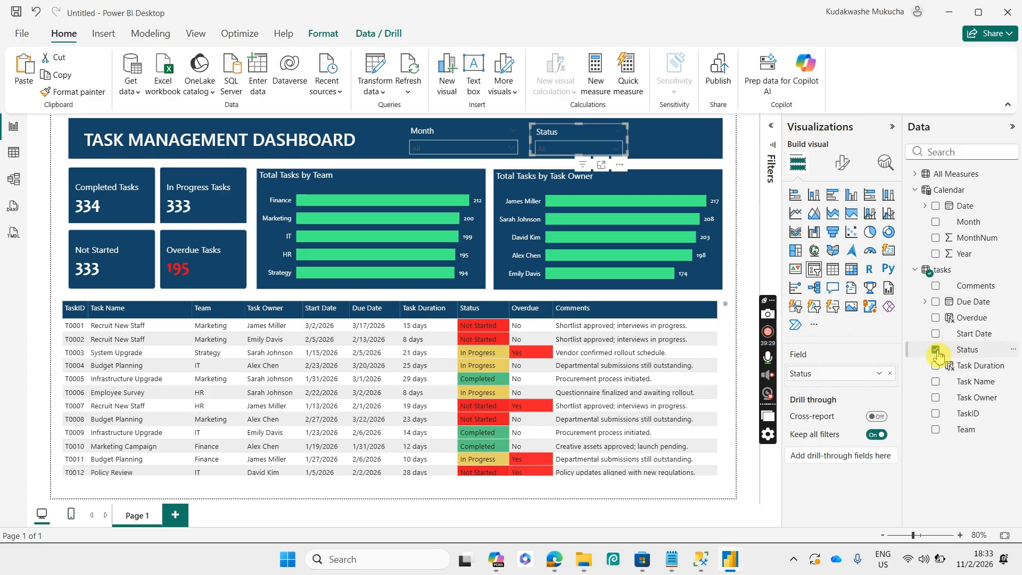
- Test the Status slicer by filtering the report to Completed and to In Progress
click(616, 149)
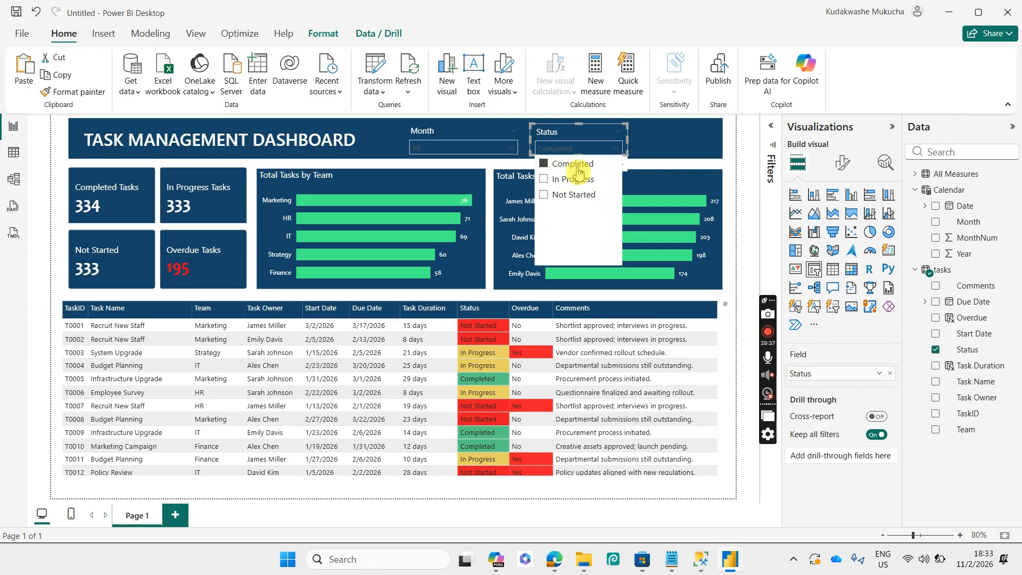
click(574, 164)
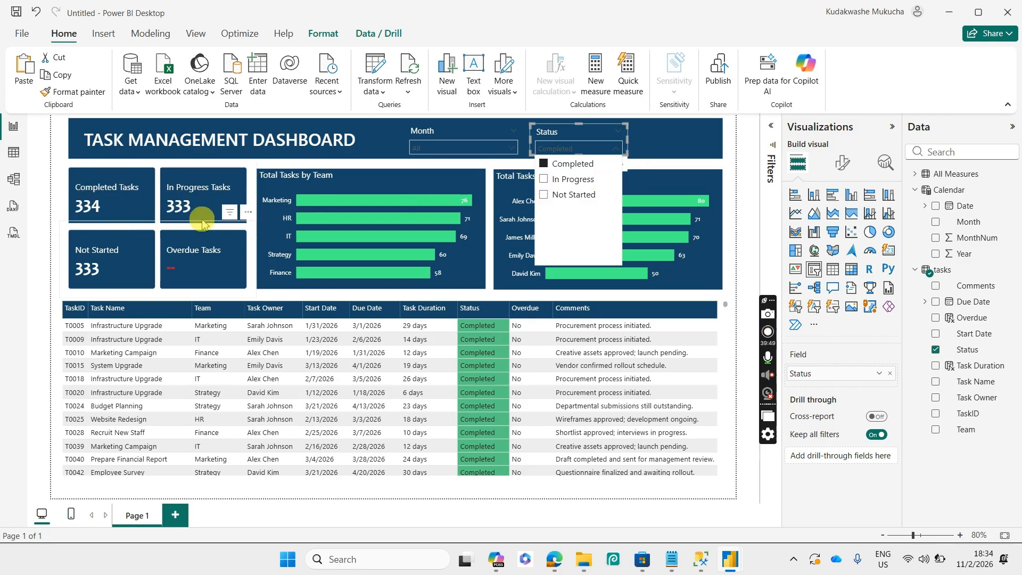
click(562, 184)
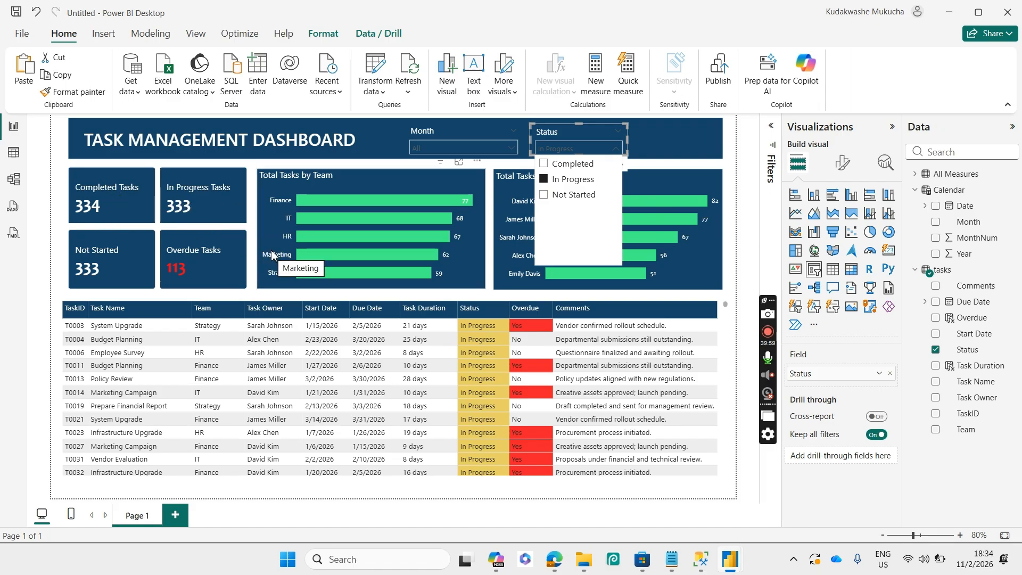
- Examine the status filter in the Completed Tasks measure's formula and close the formula without changes
click(916, 174)
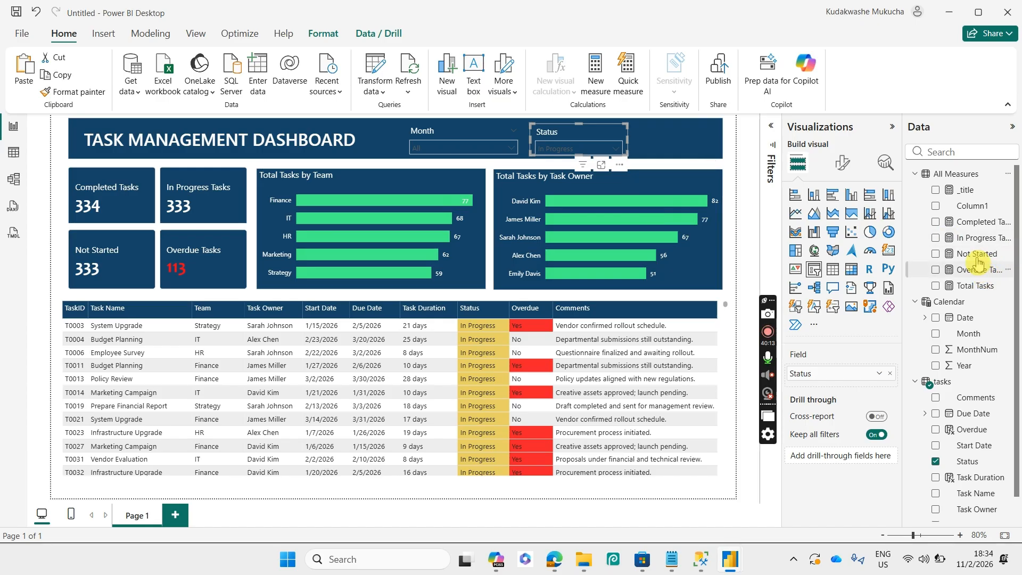
click(974, 224)
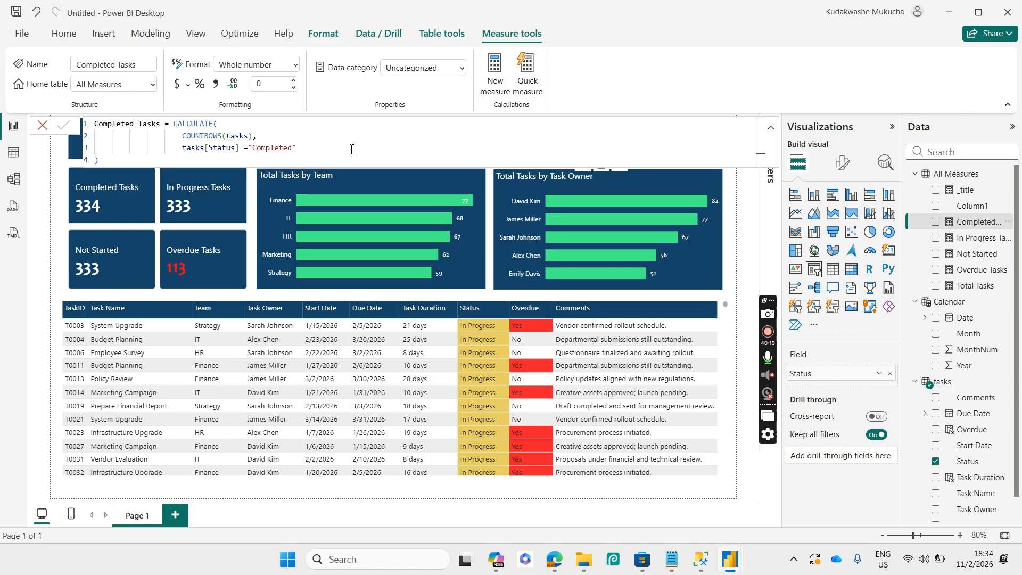
drag(179, 148, 306, 150)
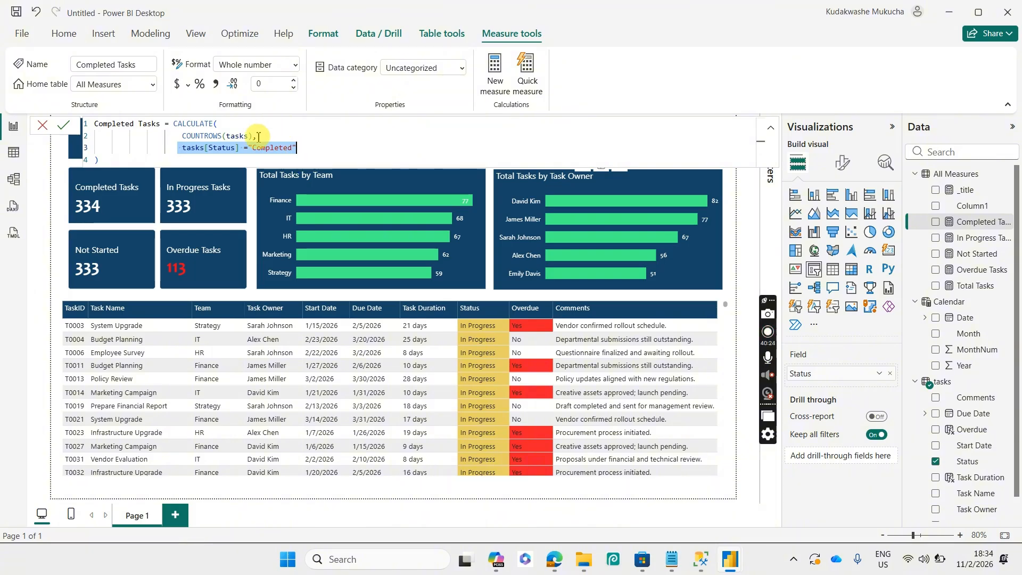
click(43, 124)
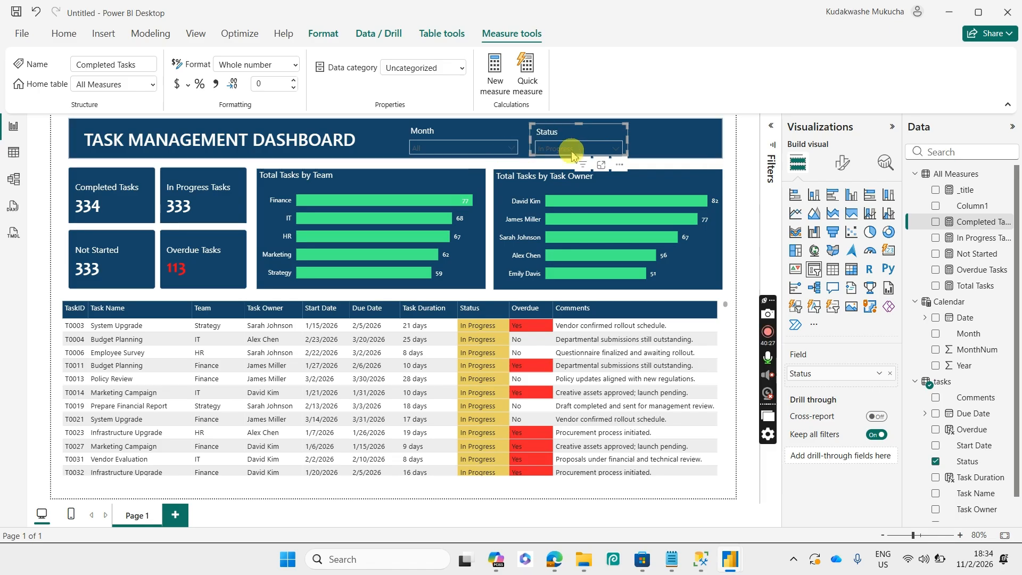
click(963, 225)
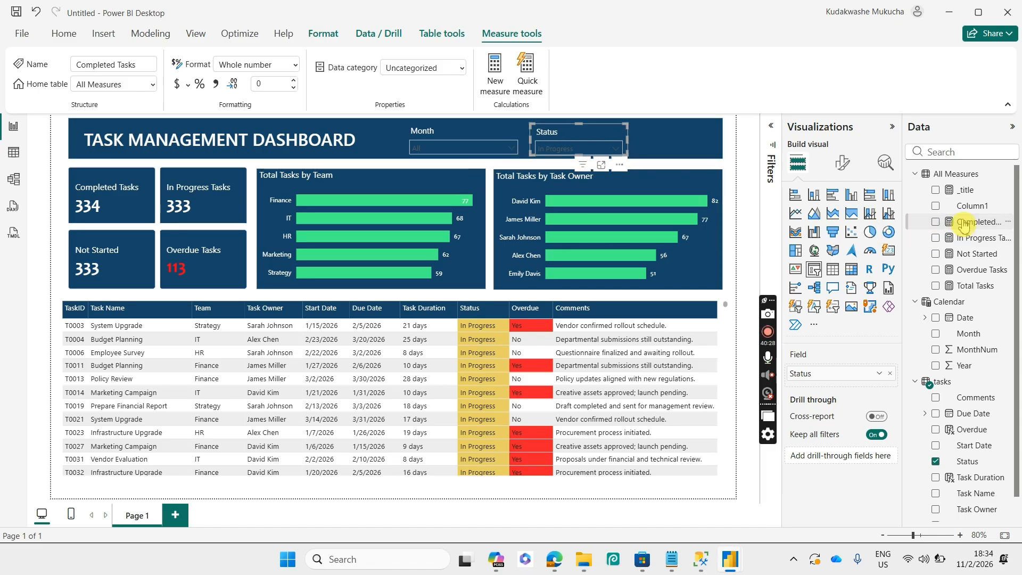
click(749, 191)
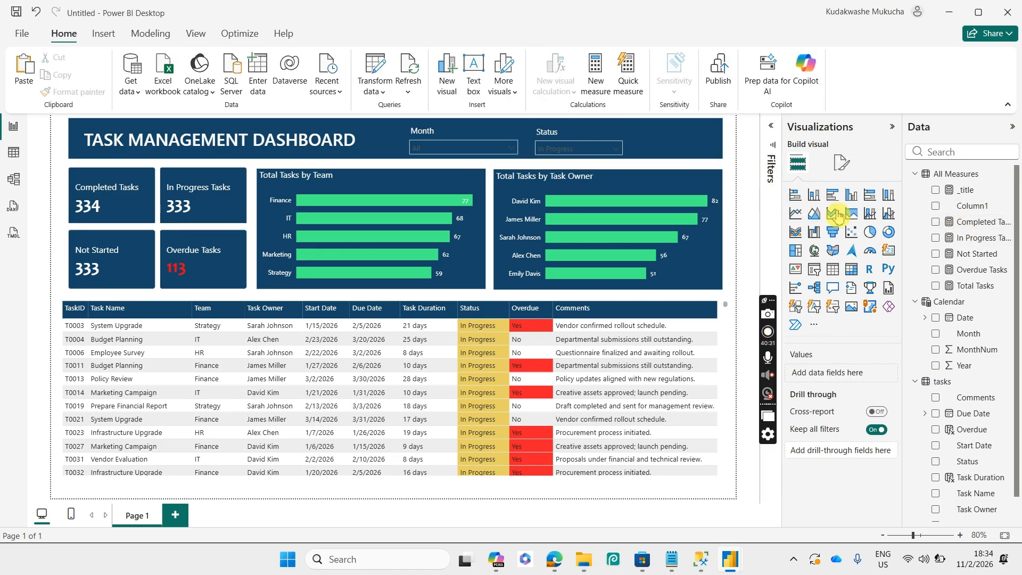
- Wrap the tasks[Status] = "Completed" condition of the Completed Tasks measure in KEEPFILTERS, commit it and close the formula
click(974, 223)
drag(178, 148, 314, 149)
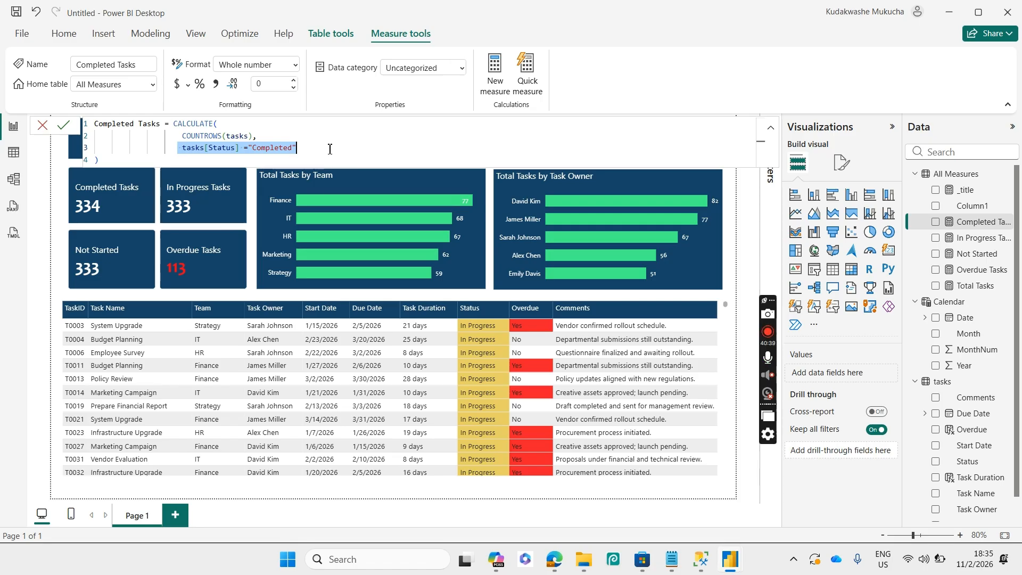
click(330, 149)
click(310, 148)
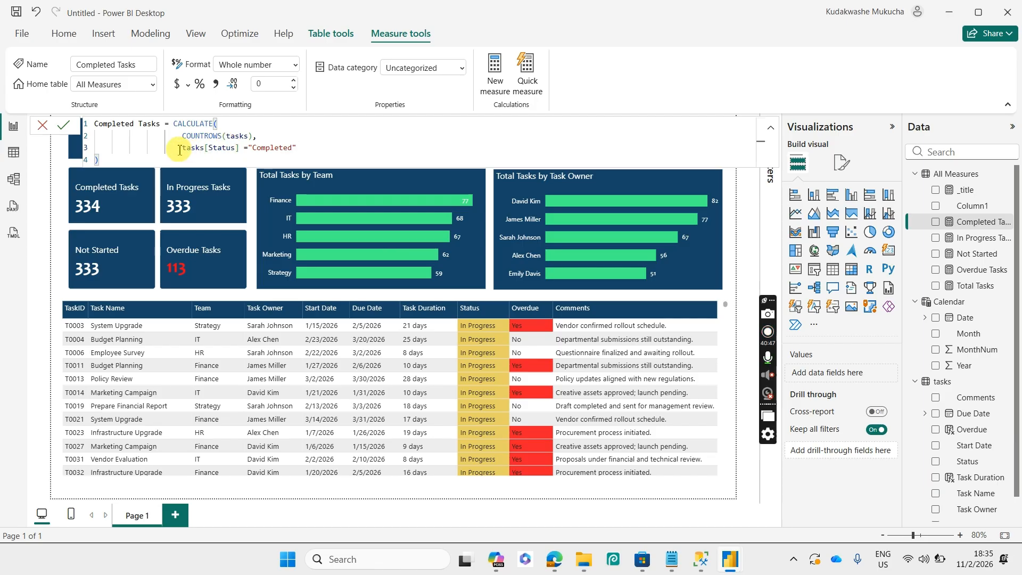
click(196, 149)
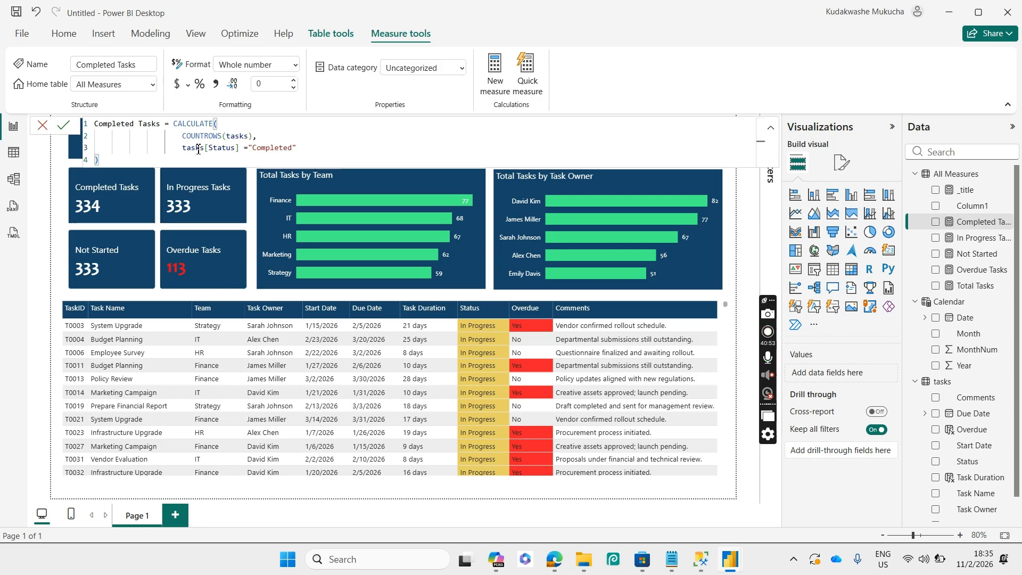
click(186, 148)
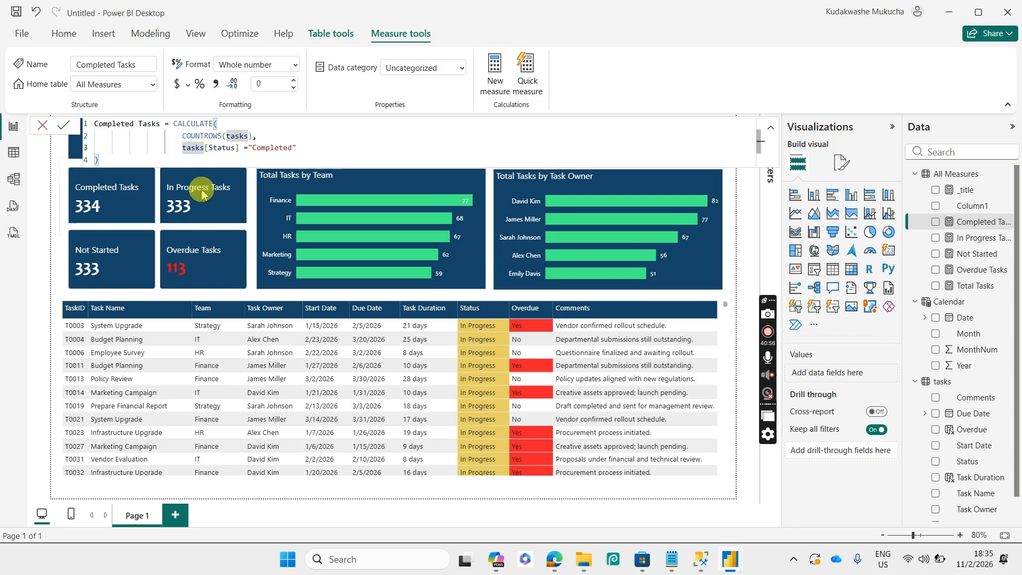
text(K)
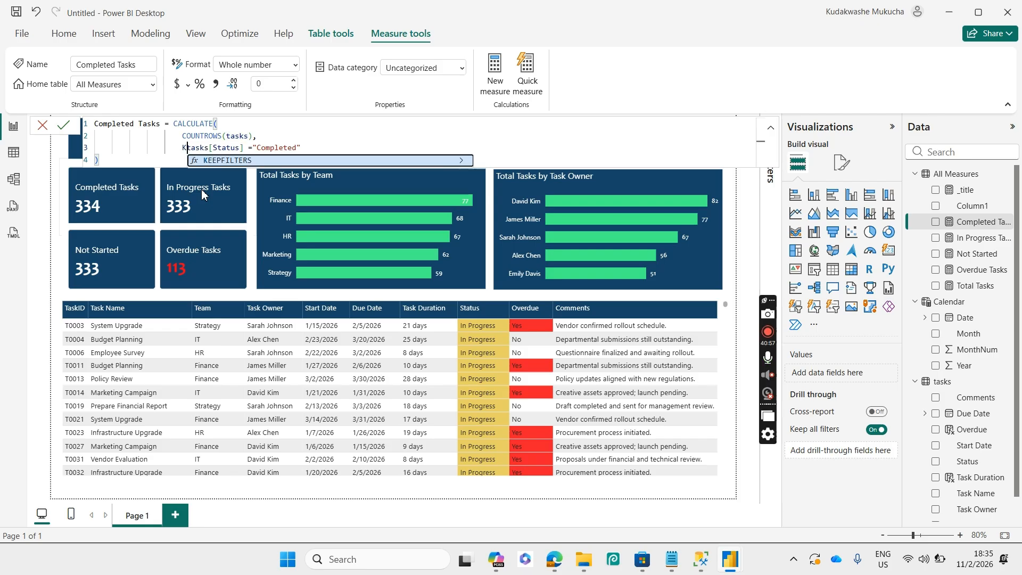
key(Tab)
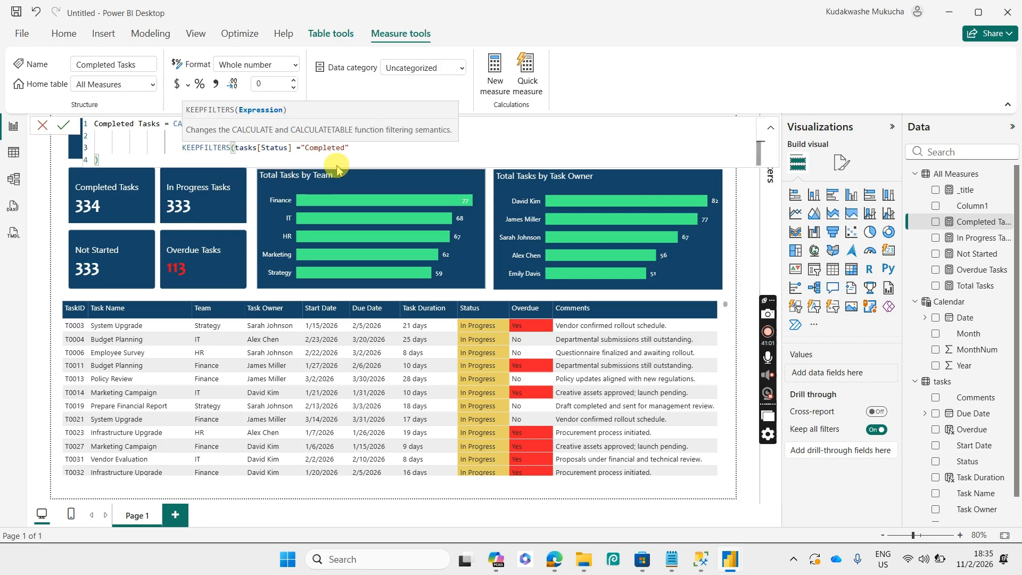
click(356, 148)
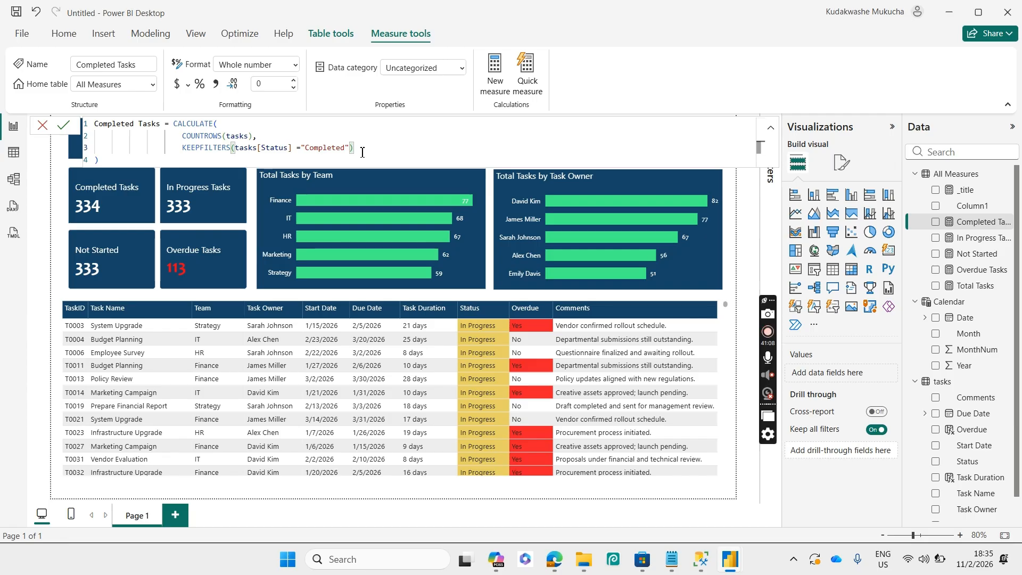
key(Return)
click(358, 151)
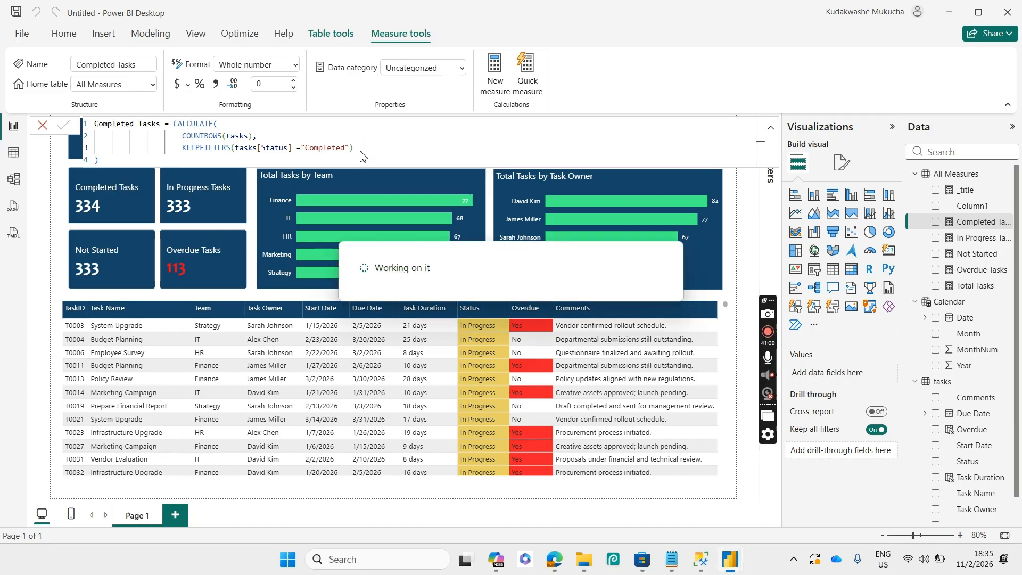
click(362, 152)
click(44, 128)
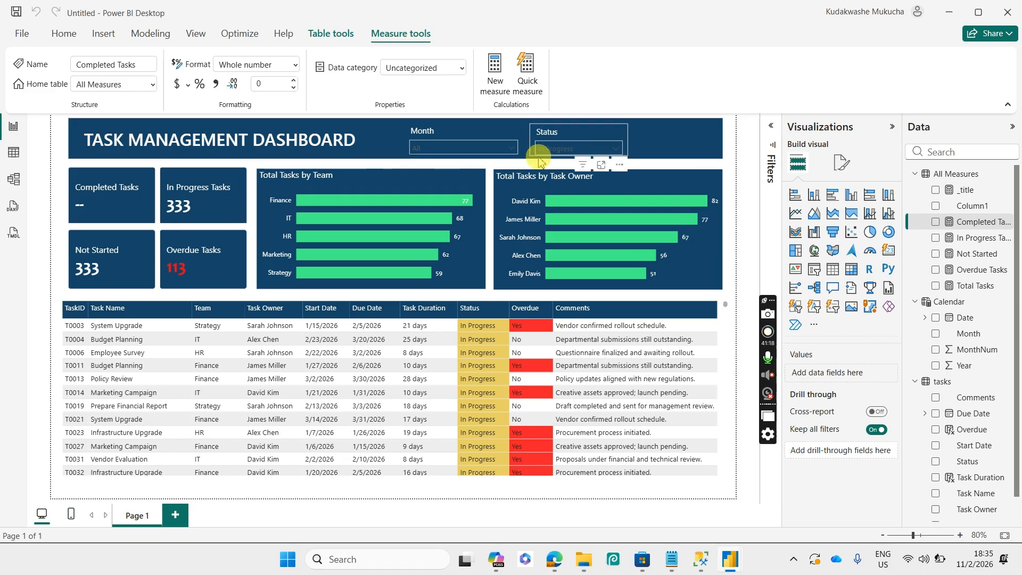
- Test the Completed Tasks card by filtering the Status slicer to Completed and to Not Started
click(566, 151)
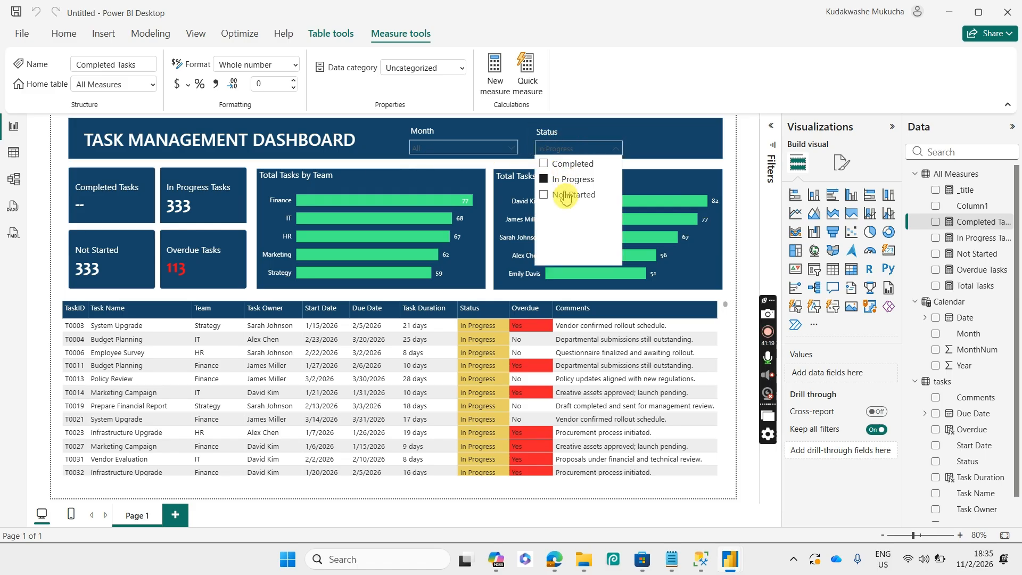
click(566, 168)
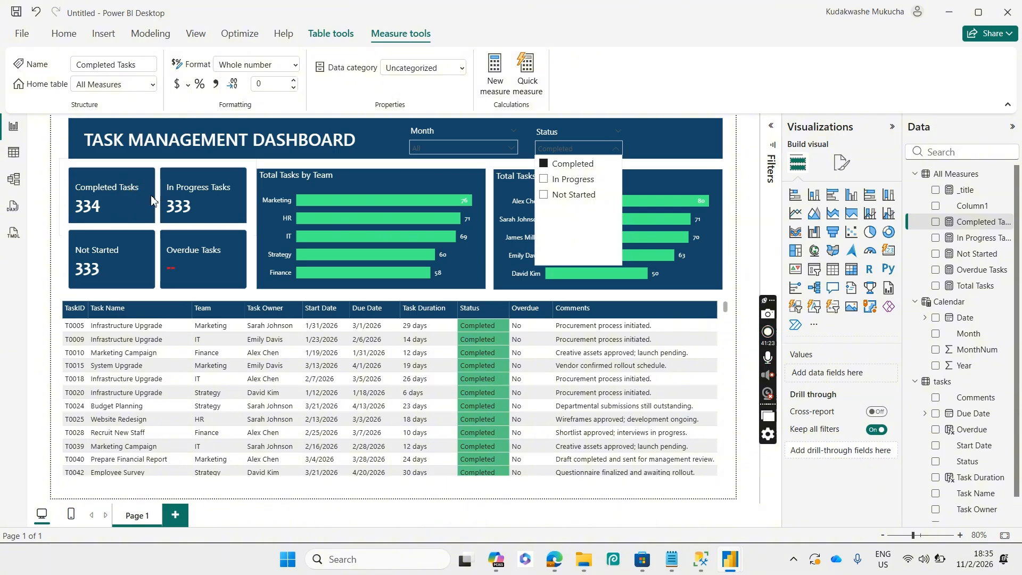
click(567, 194)
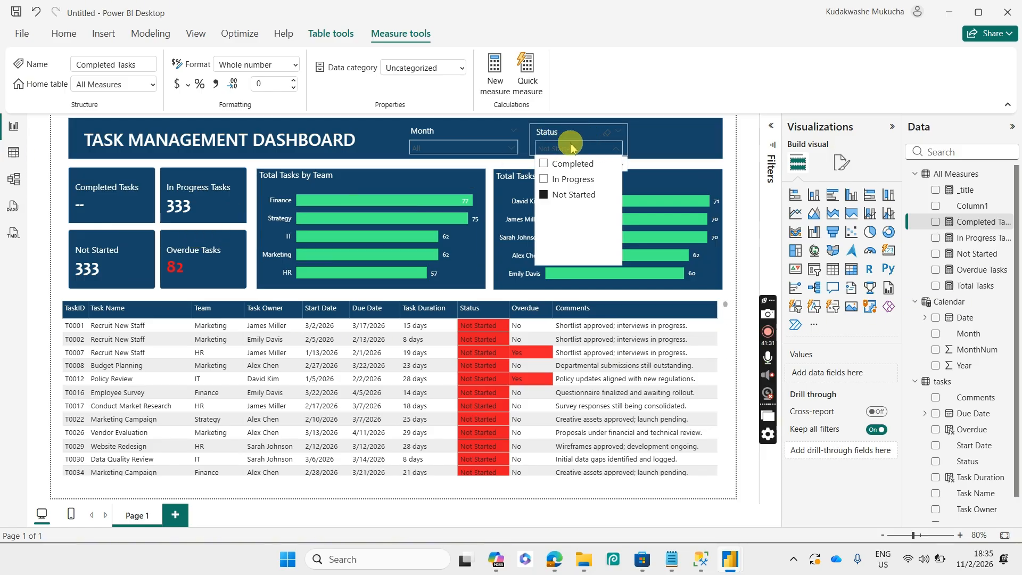
- Wrap the tasks[Status] = "In Progress" condition of the In Progress Tasks measure in KEEPFILTERS and commit the formula
click(963, 238)
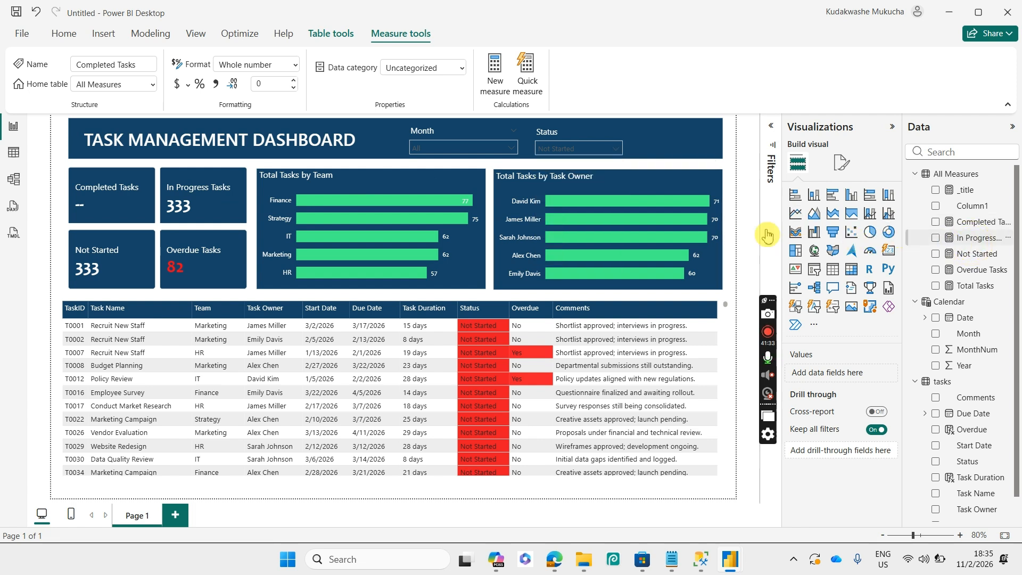
click(204, 151)
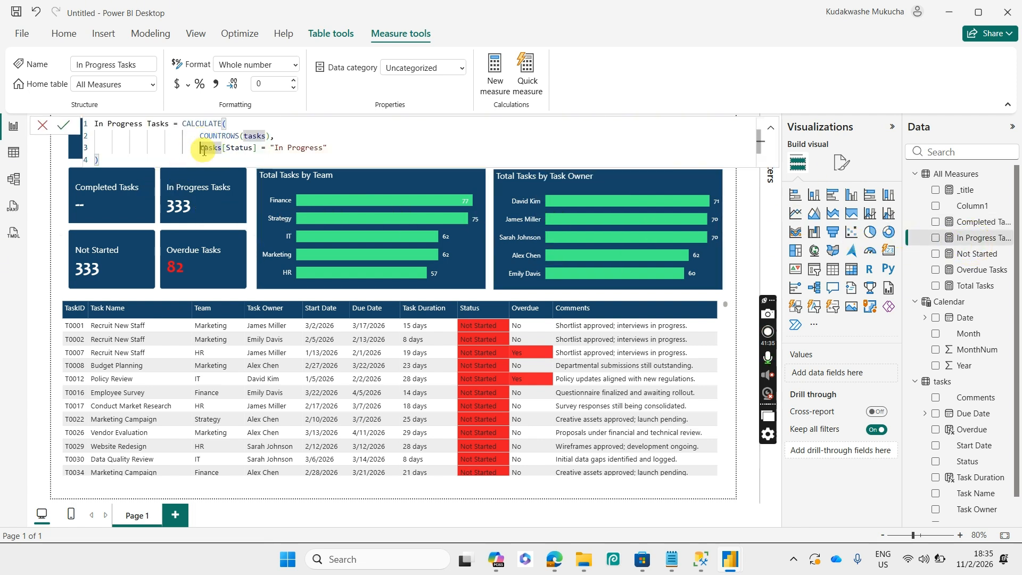
text(K)
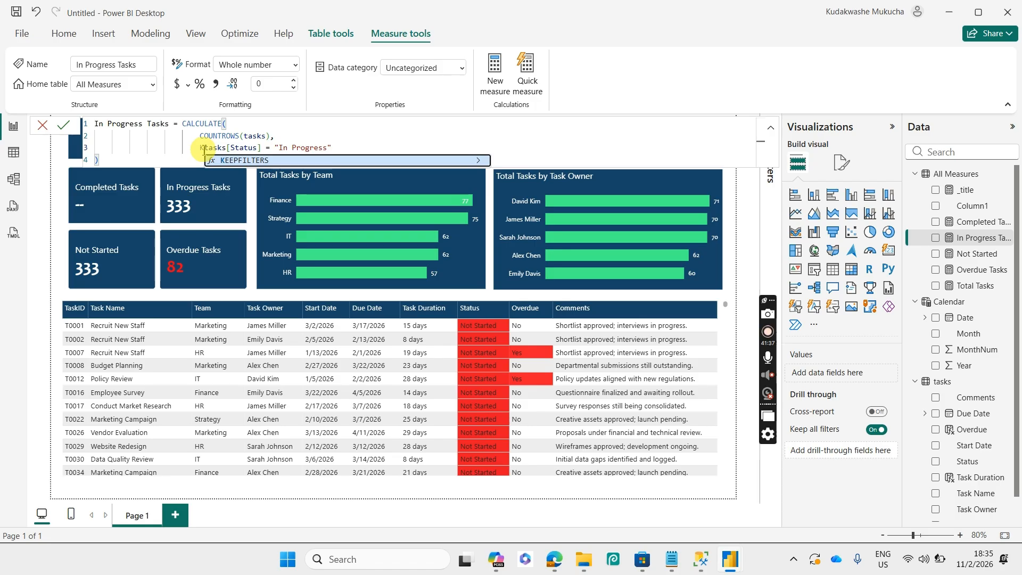
key(Tab)
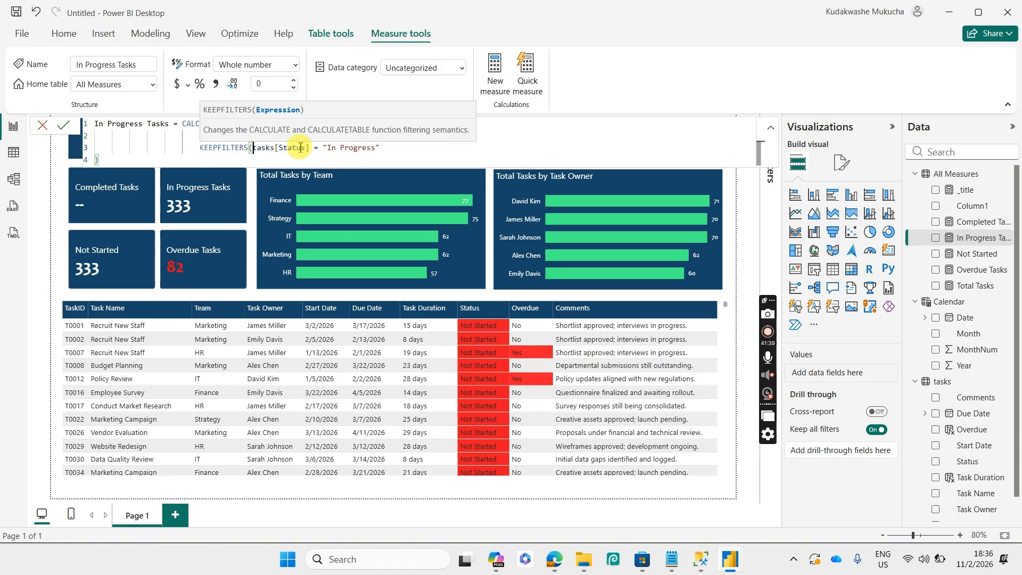
click(385, 149)
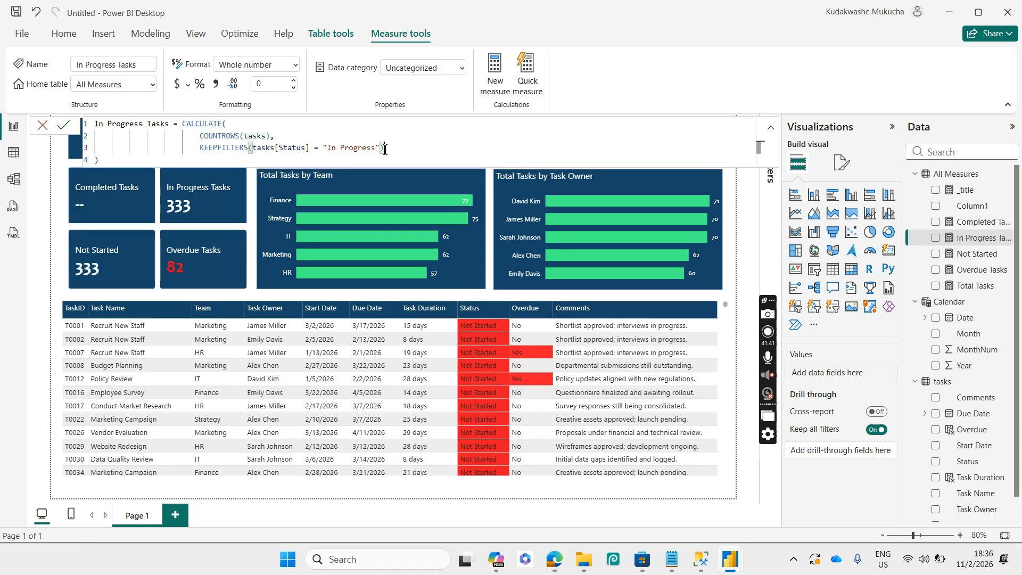
key(Return)
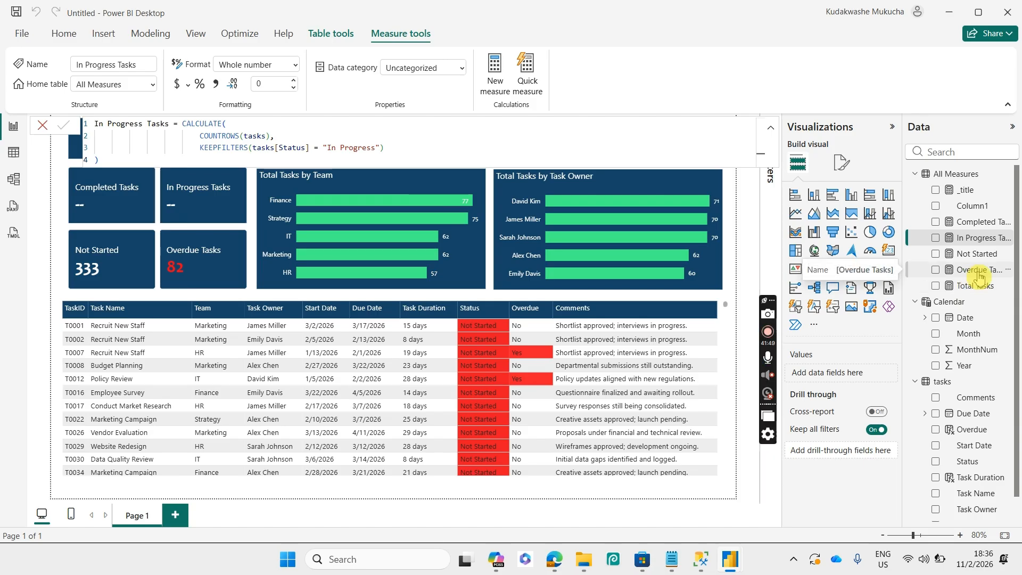
- Wrap the tasks[Status] = "Not Started" condition of the Not Started measure in KEEPFILTERS, commit it and close the formula
click(974, 254)
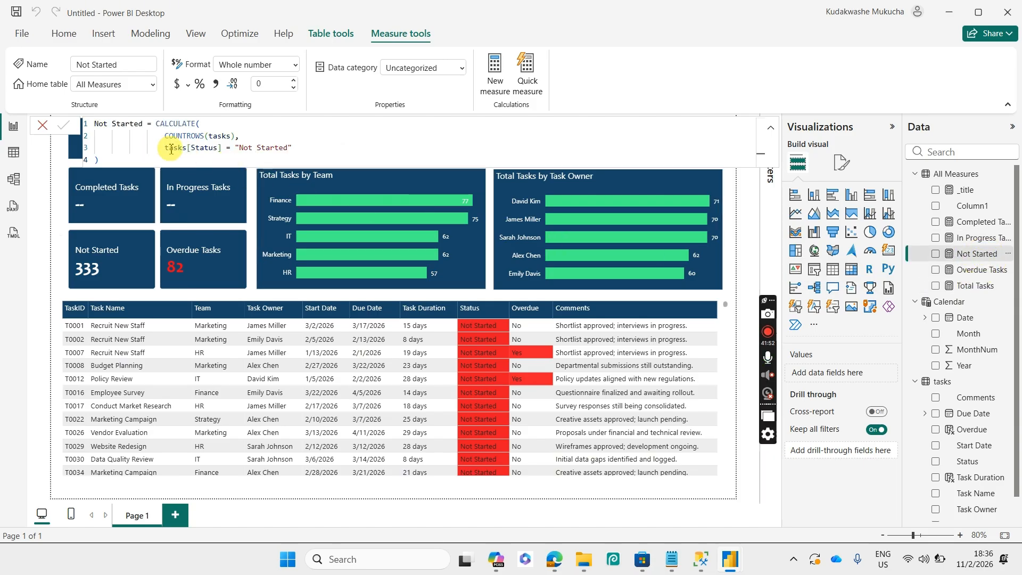
click(169, 148)
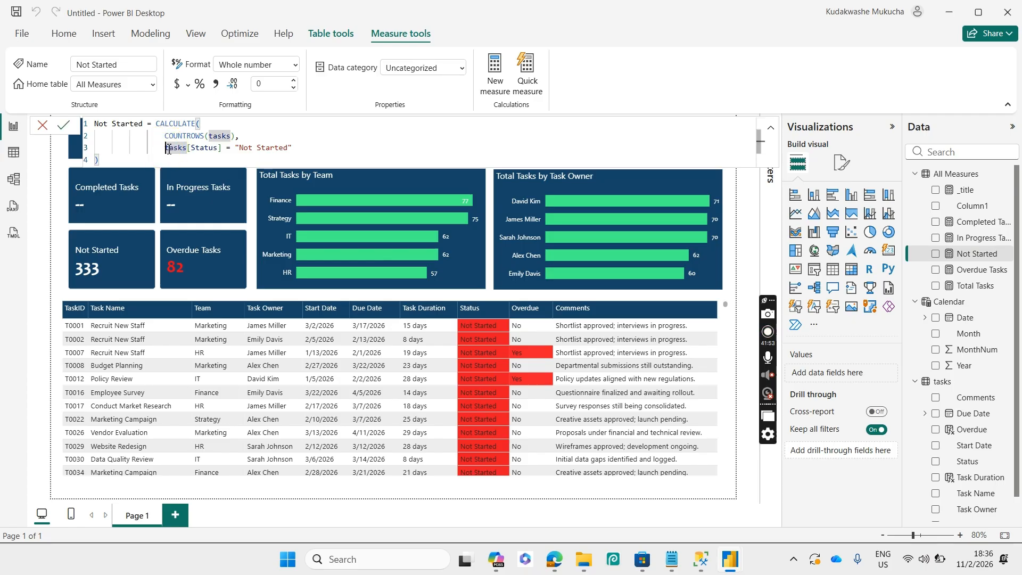
text(K)
key(Tab)
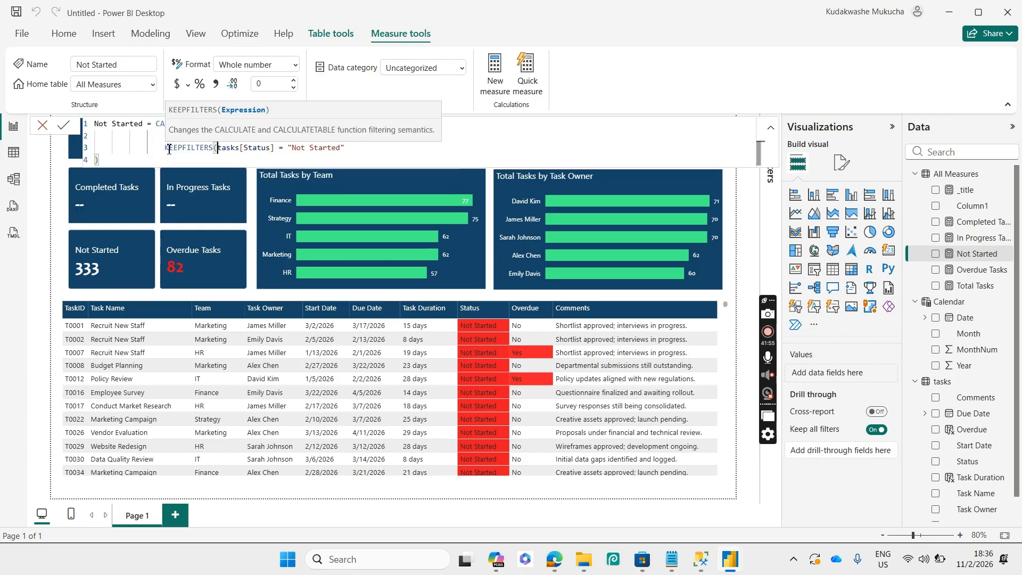
click(360, 152)
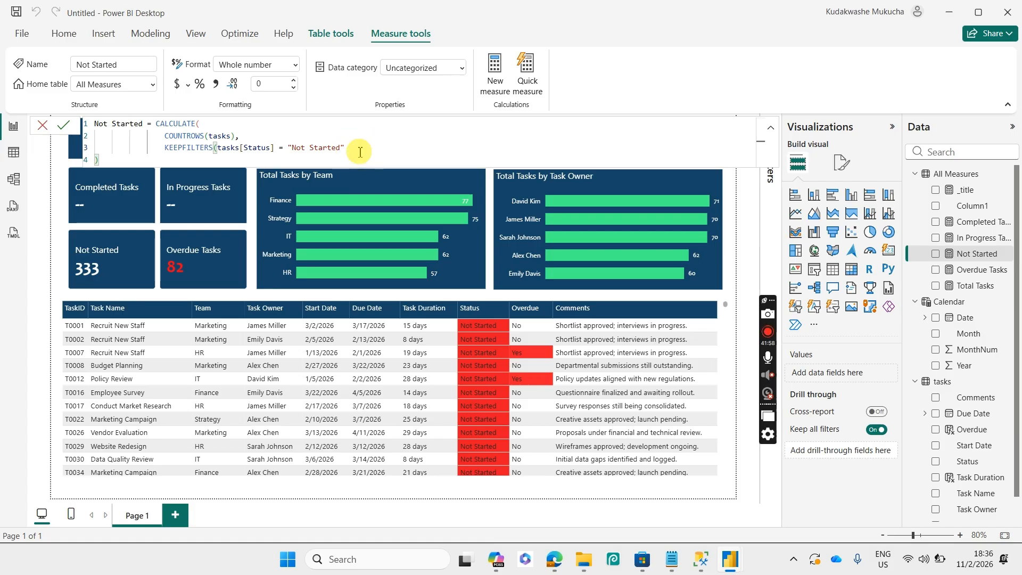
key(Return)
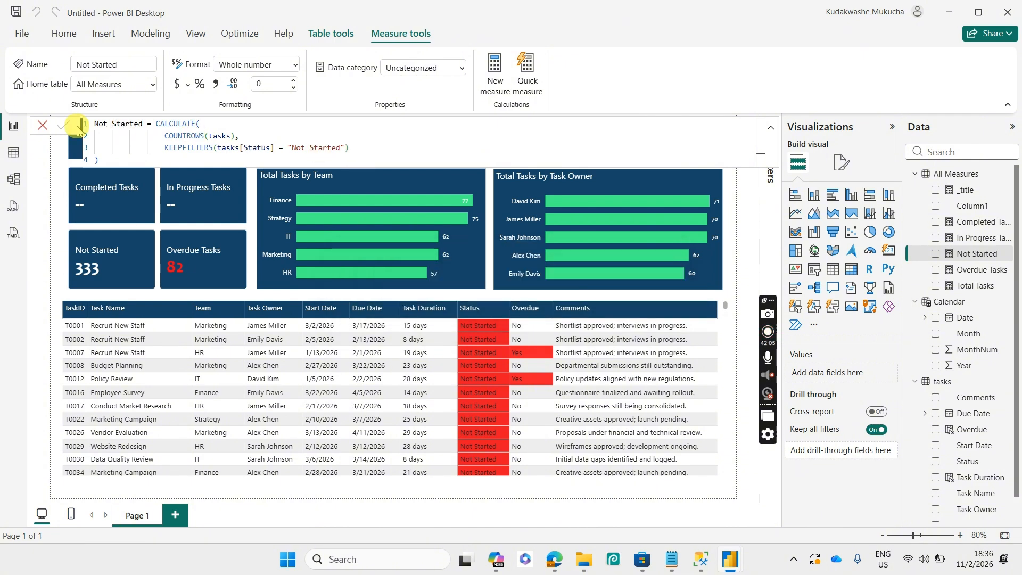
click(42, 125)
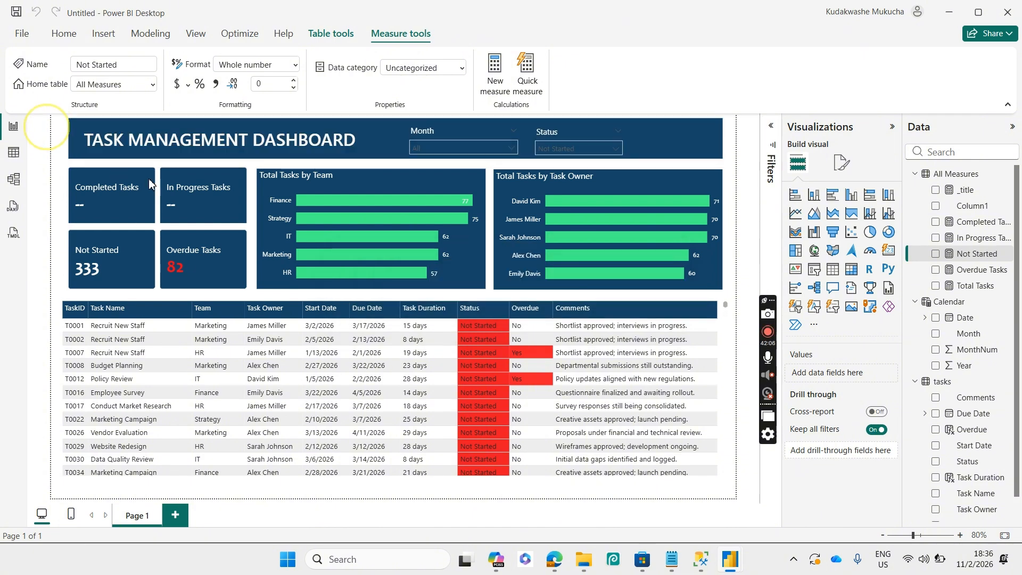
- Test the cards by filtering the Status slicer to In Progress, and clear the slicer's selection
click(576, 149)
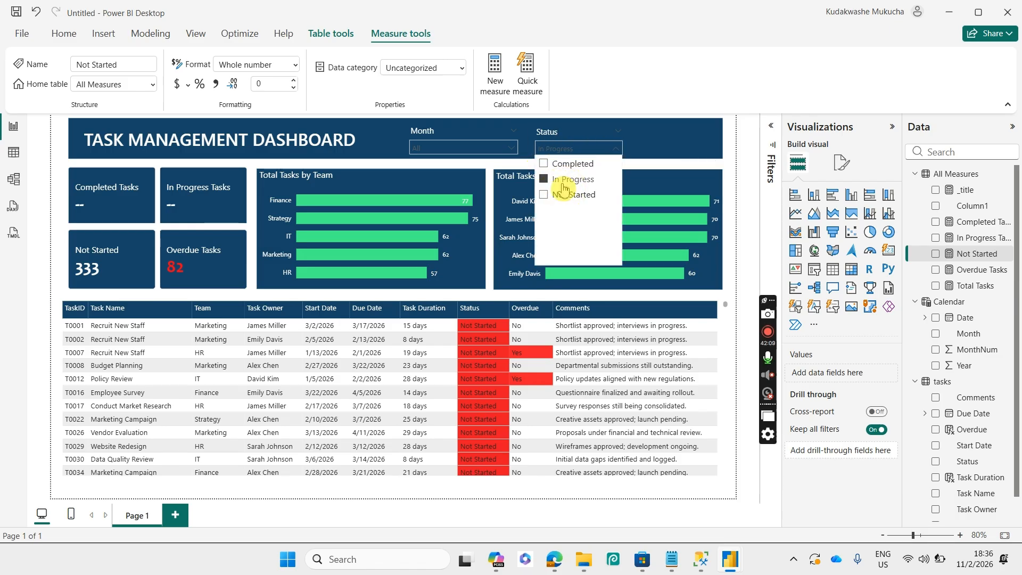
click(563, 181)
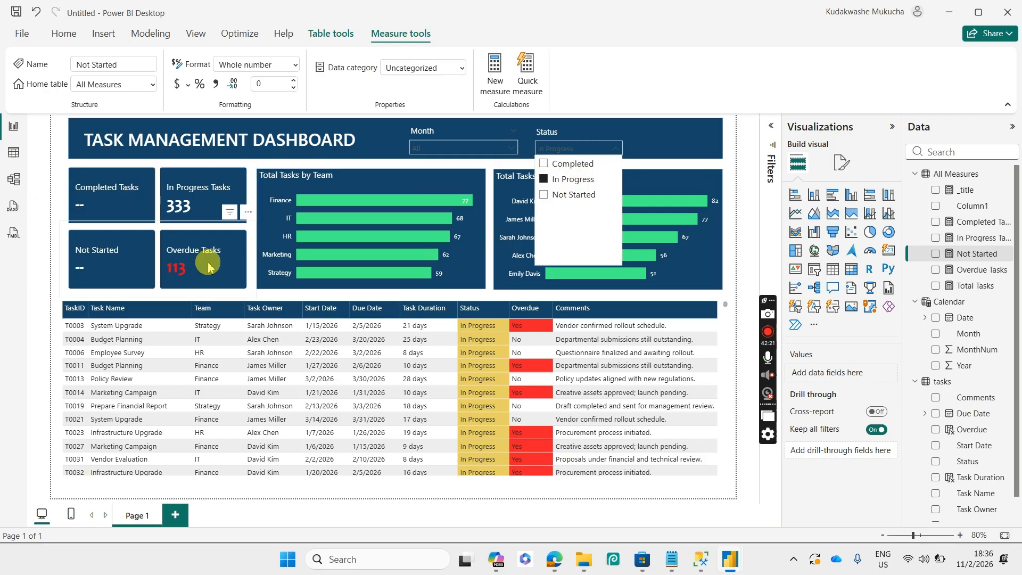
click(604, 139)
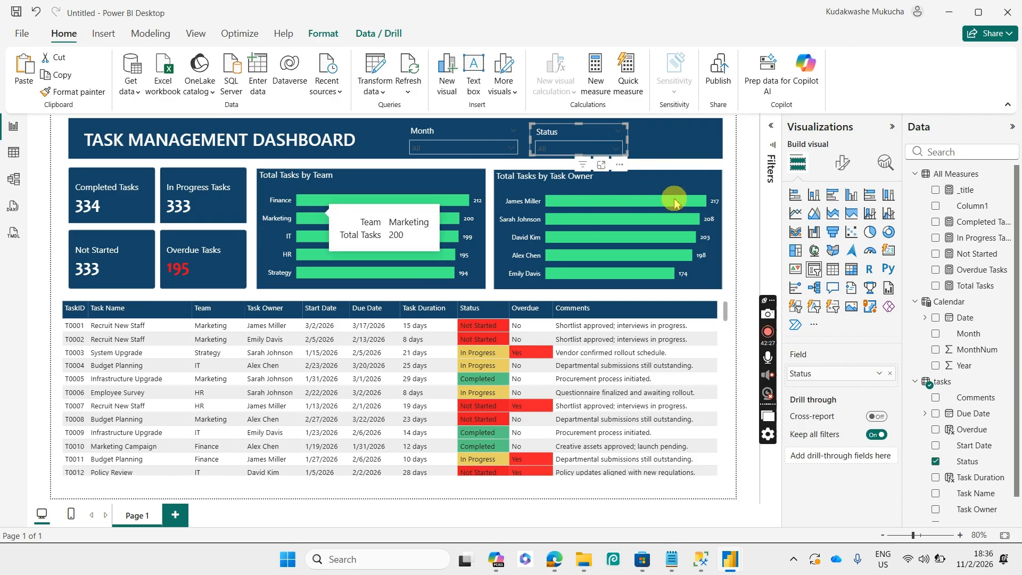
click(670, 144)
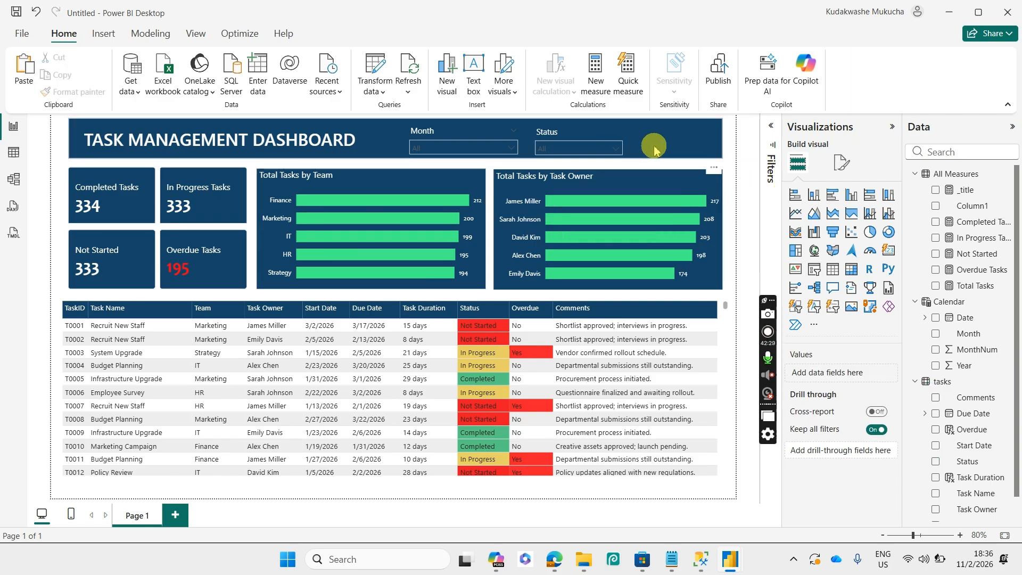
- Duplicate the Status slicer and place the copy to the right of the original in the banner
click(626, 147)
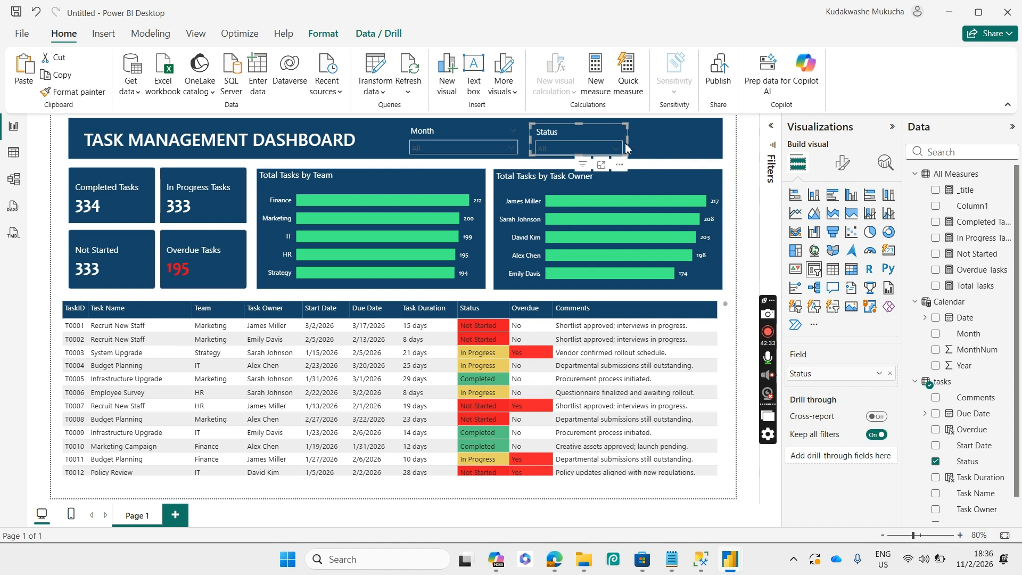
key(ctrl+v)
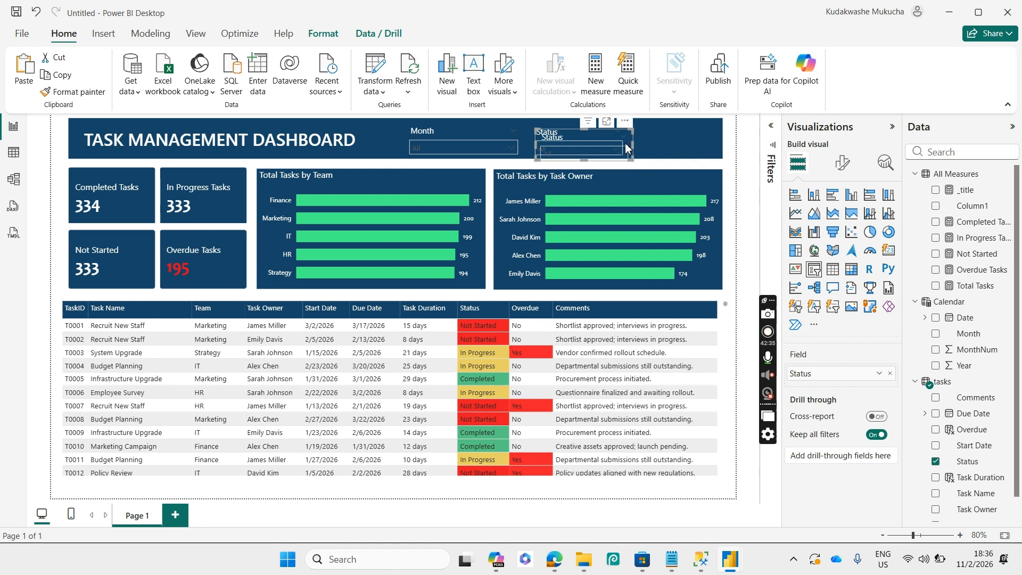
drag(629, 133, 715, 122)
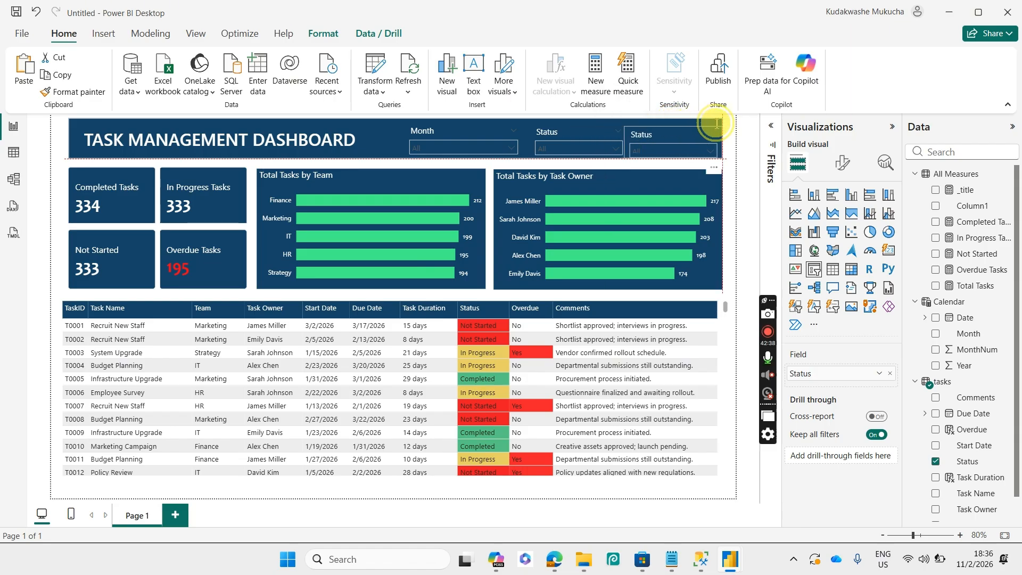
- Narrow the Month slicer and line up the two Status slicers beside it in an even row in the banner
click(500, 148)
click(520, 142)
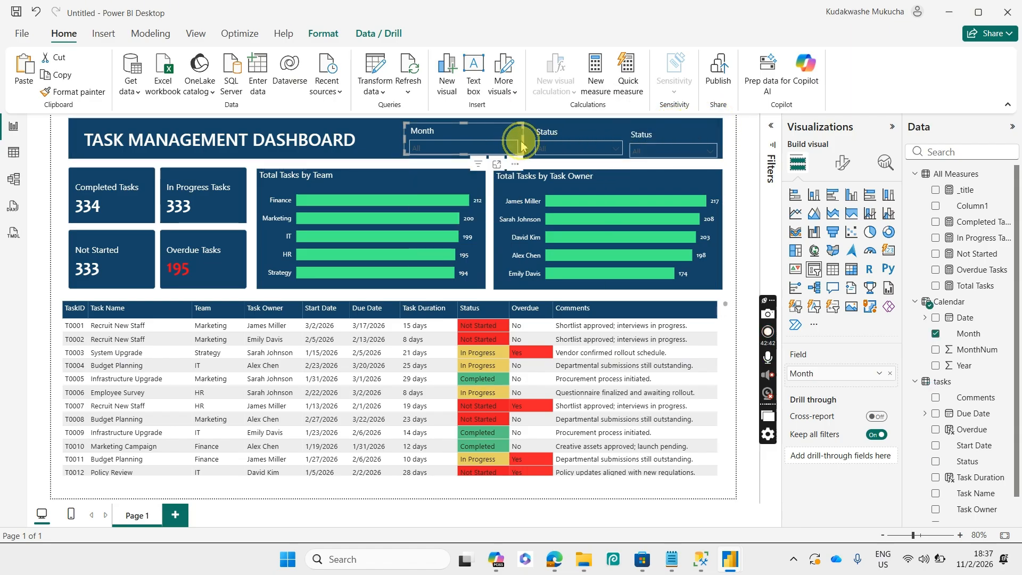
click(502, 137)
drag(565, 136, 548, 138)
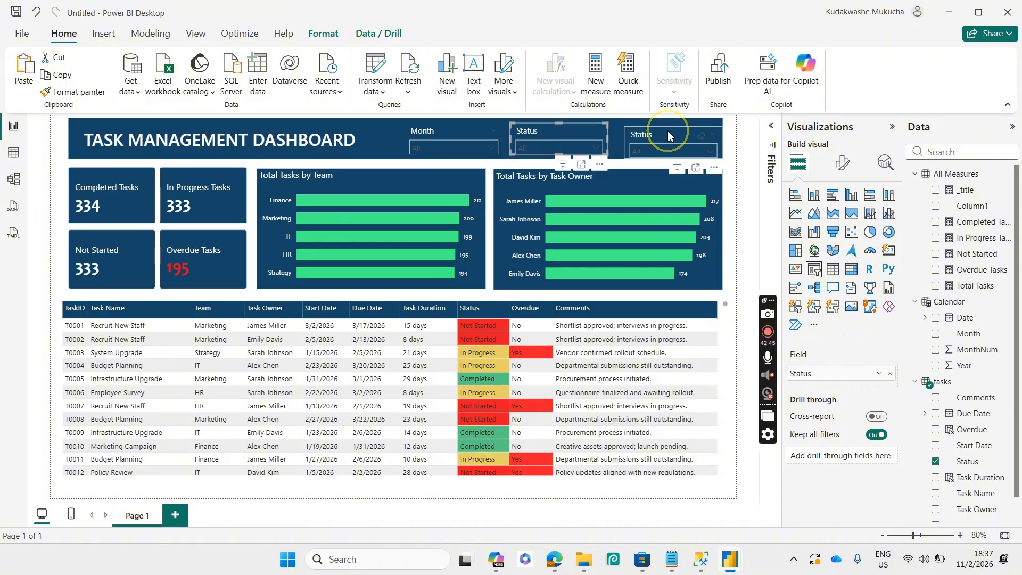
drag(669, 134, 659, 127)
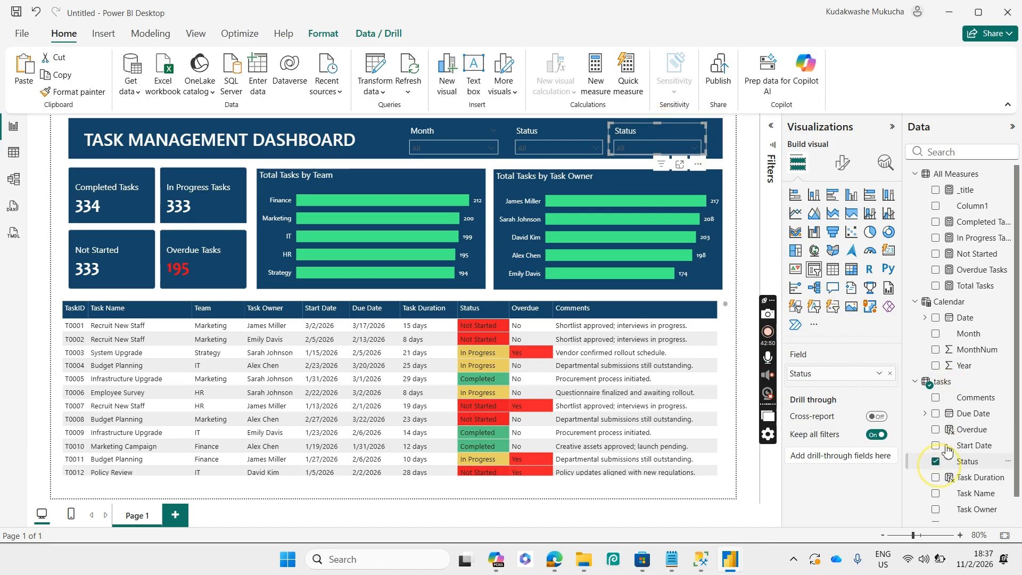
- Replace the rightmost slicer's field with Overdue from the tasks table and test it by filtering to Yes and clearing the selection
click(939, 459)
click(937, 430)
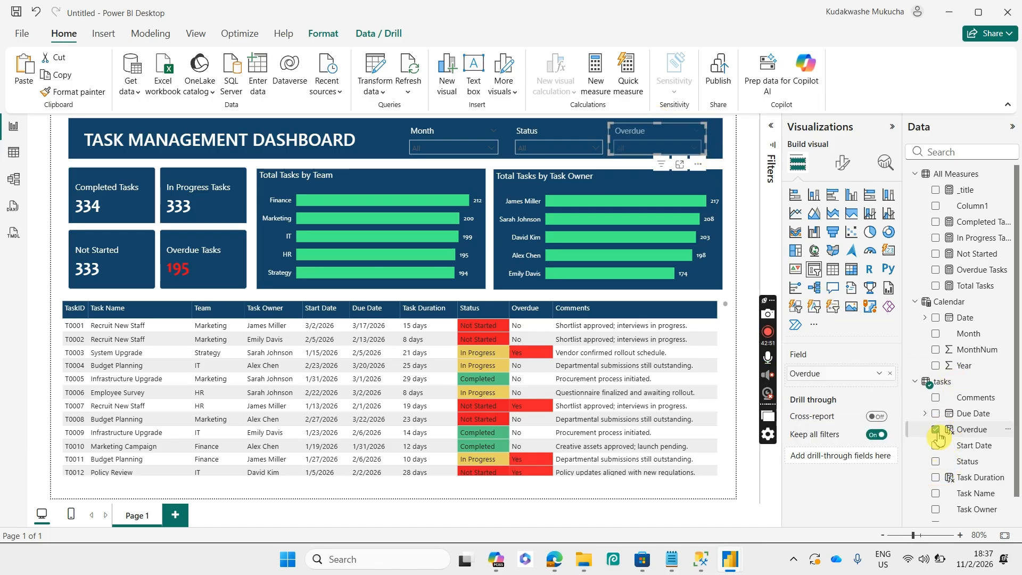
click(693, 147)
click(649, 181)
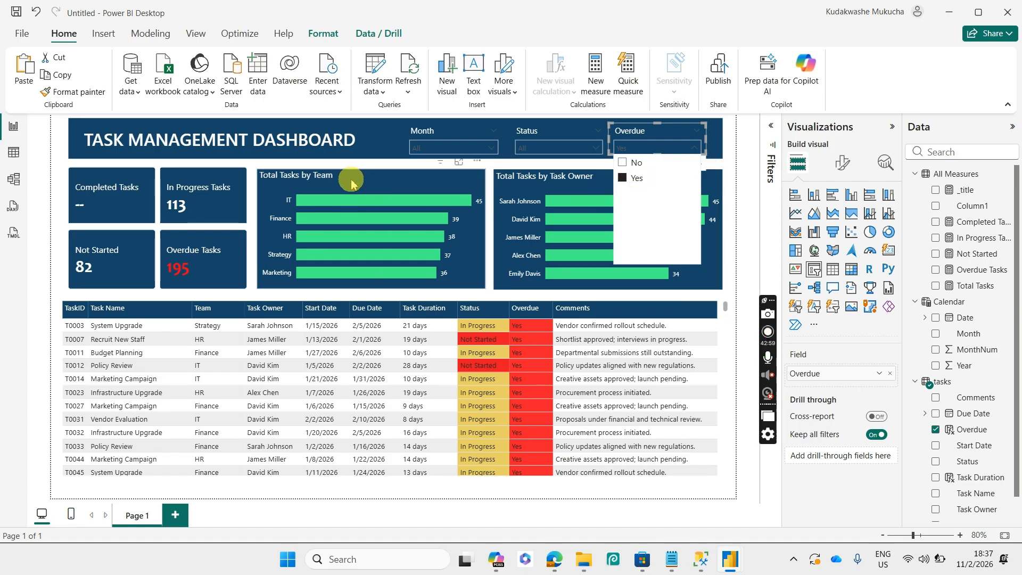
click(417, 163)
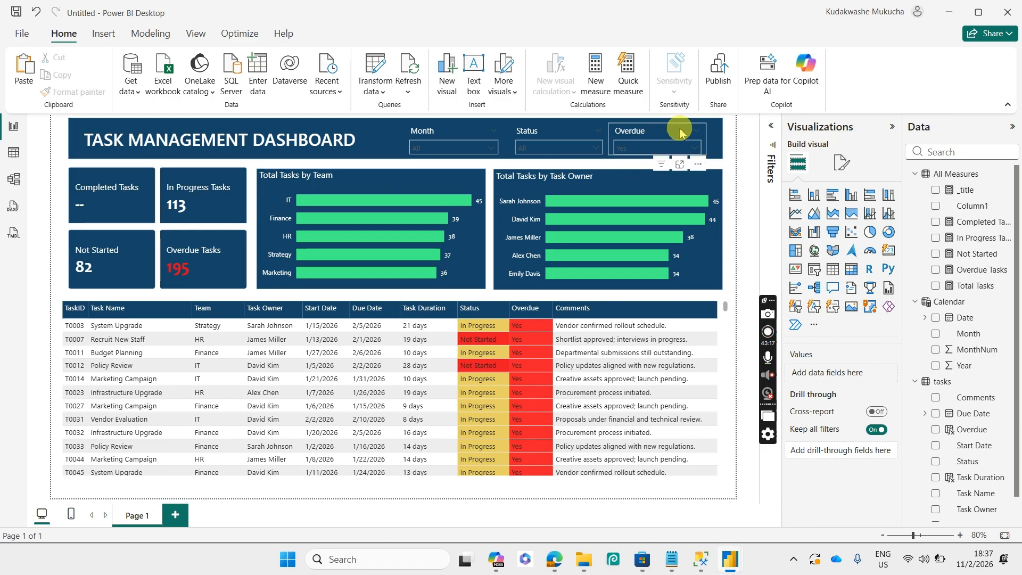
click(620, 208)
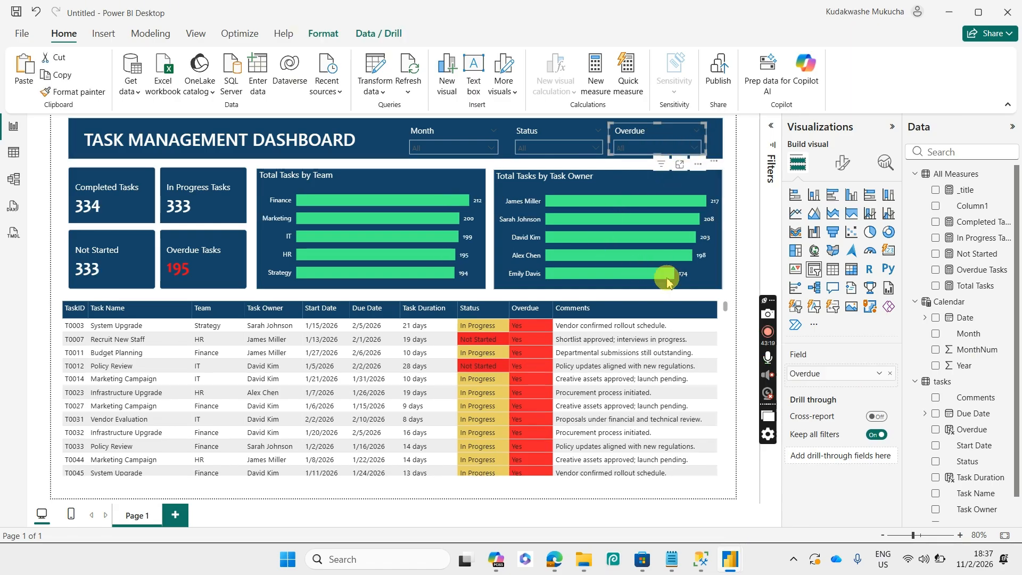
click(740, 249)
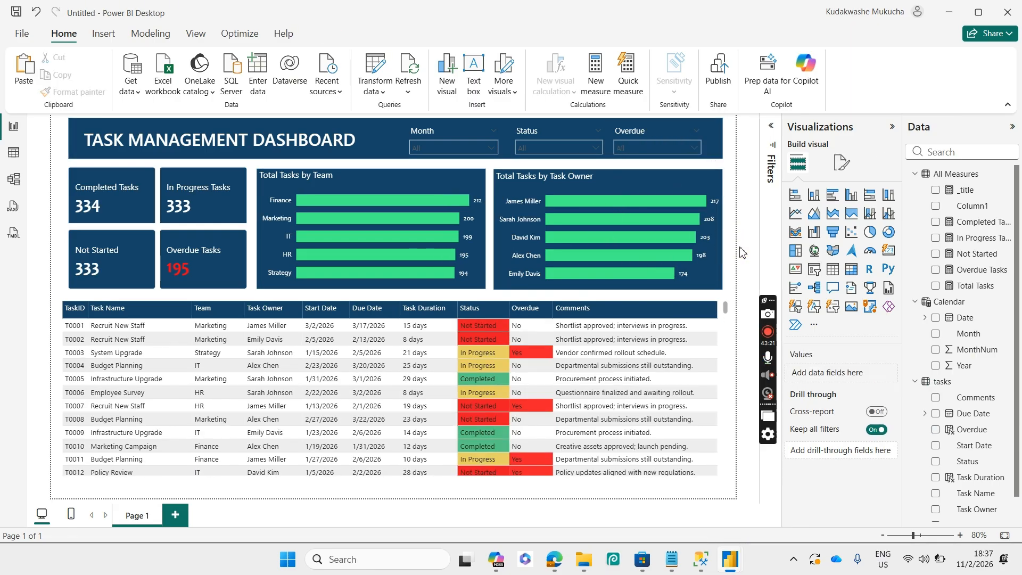